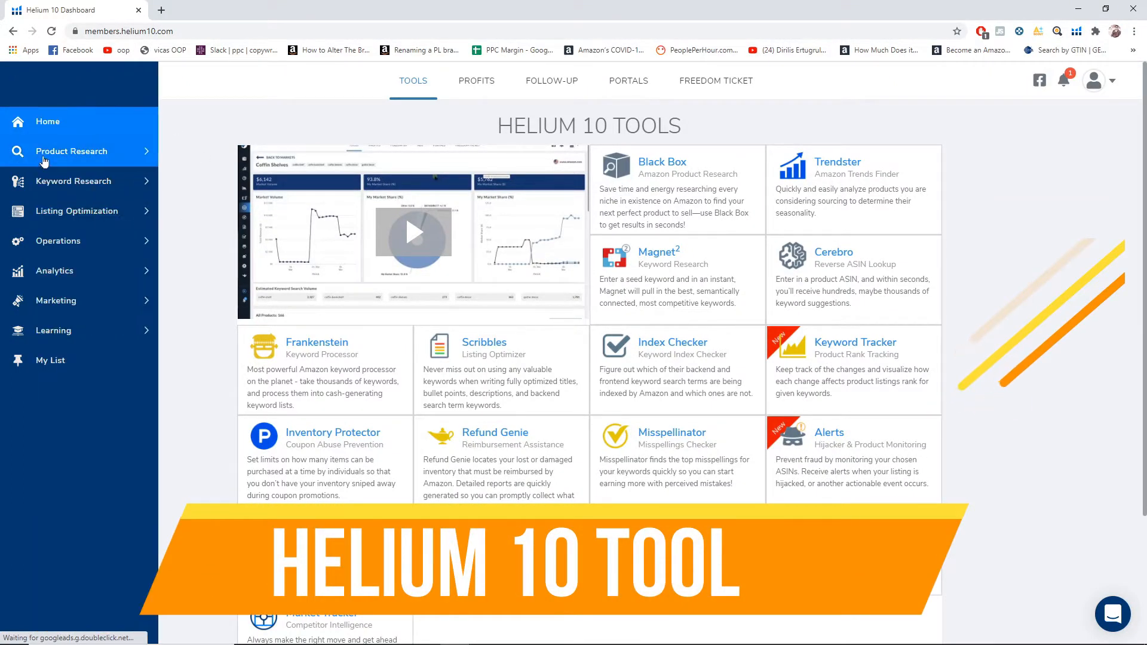
- Open the Black Box product research tool in a new browser tab and switch to that tab
mouse_move(18, 134)
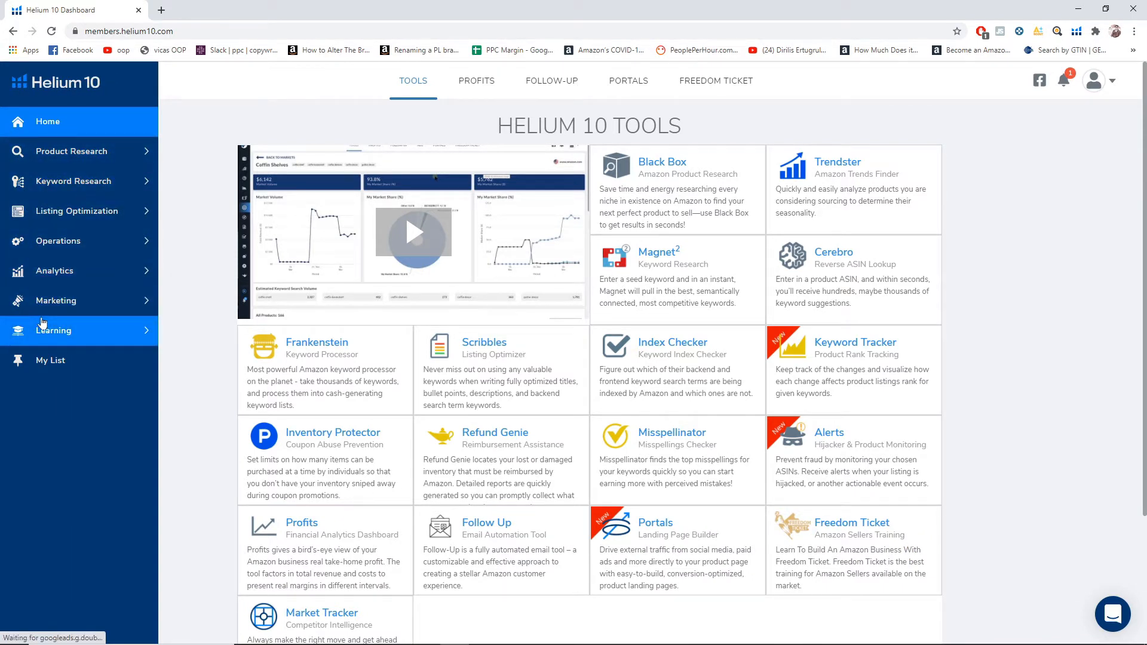
click(111, 154)
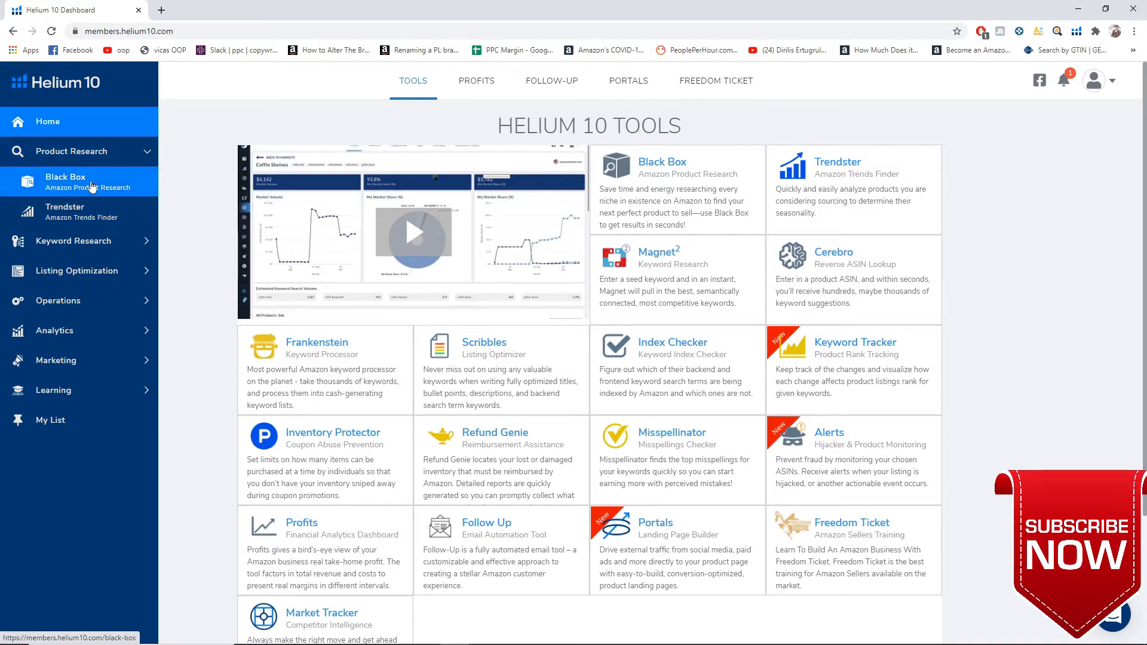
right_click(91, 187)
click(107, 190)
click(160, 8)
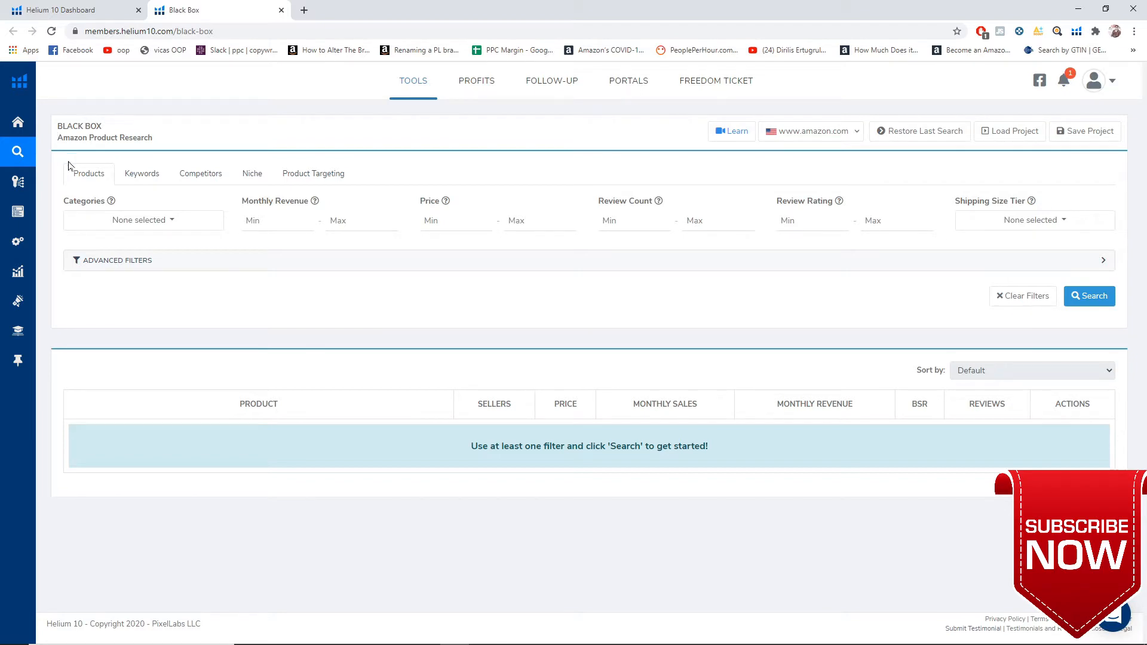
- Examine the Black Box search modes and the filters offered for a product search
key(ctrl+plus)
key(ctrl+plus)
key(ctrl+plus)
key(ctrl+plus)
key(ctrl+plus)
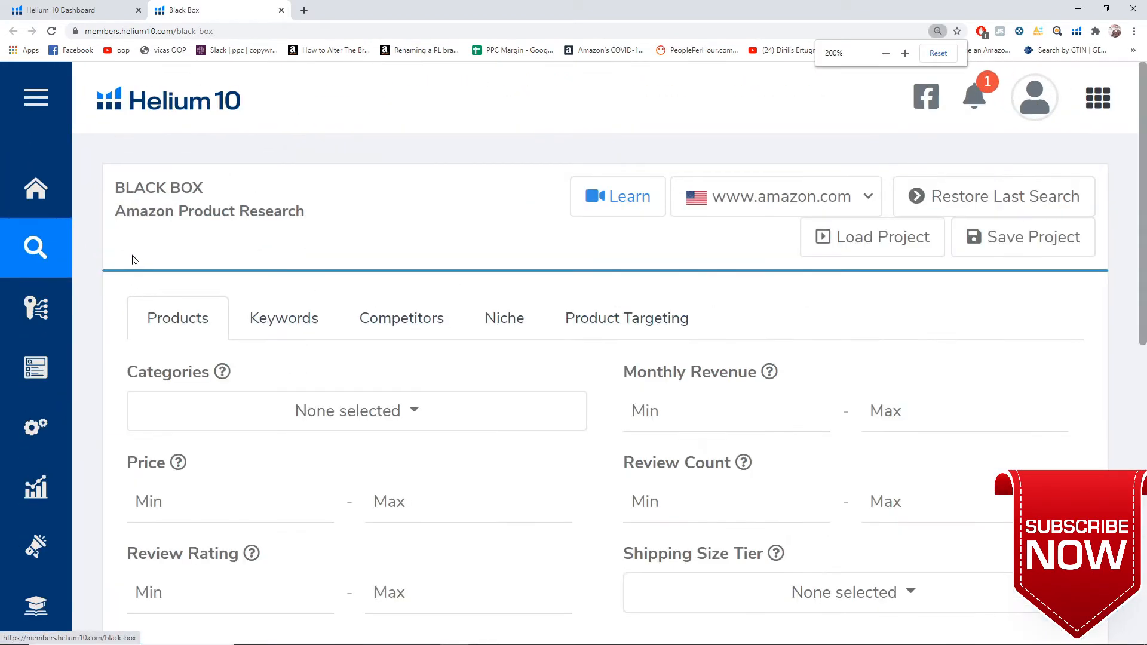
scroll(134, 260, down, 3)
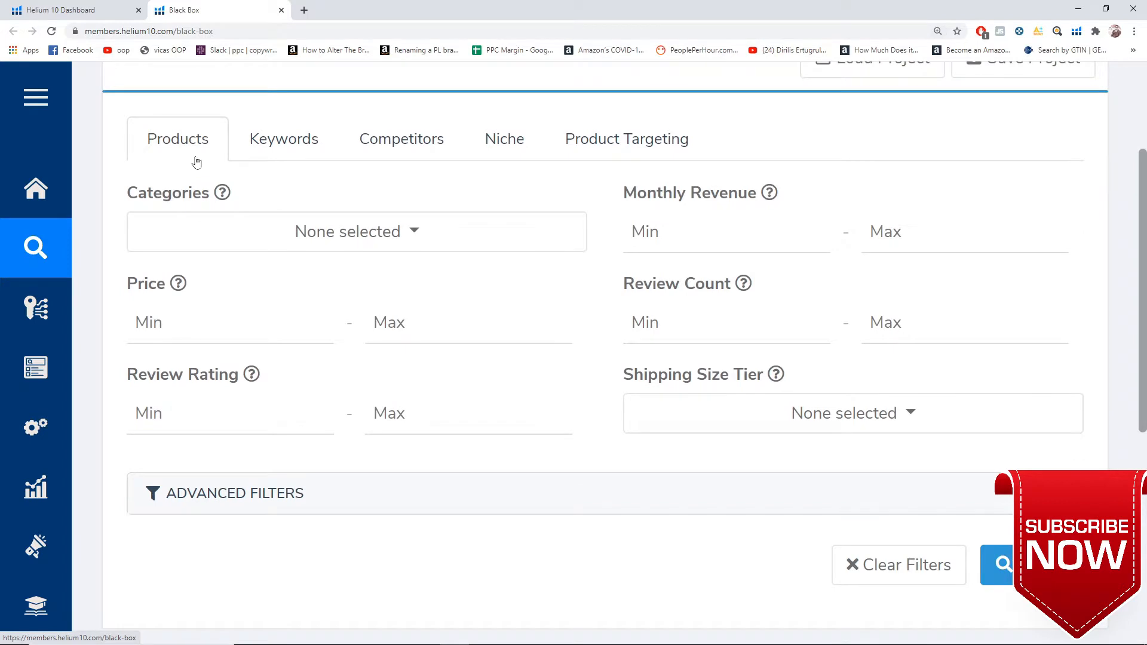
scroll(180, 156, up, 3)
scroll(179, 163, down, 1)
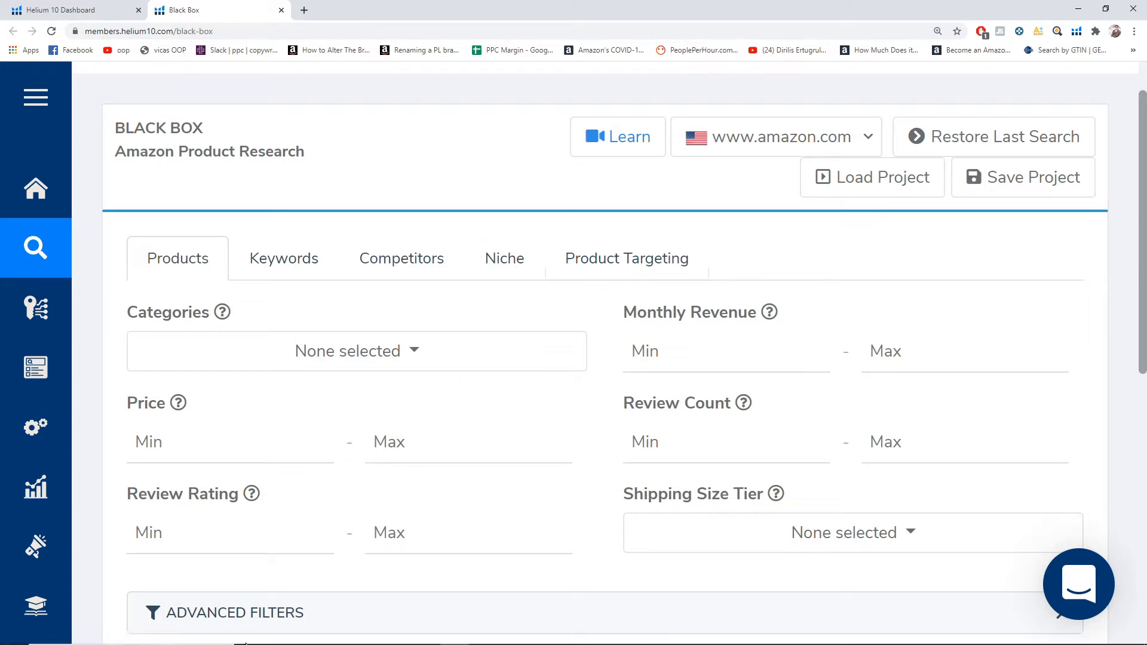
- View the list of Amazon marketplaces available for the Black Box search
key(ctrl+minus)
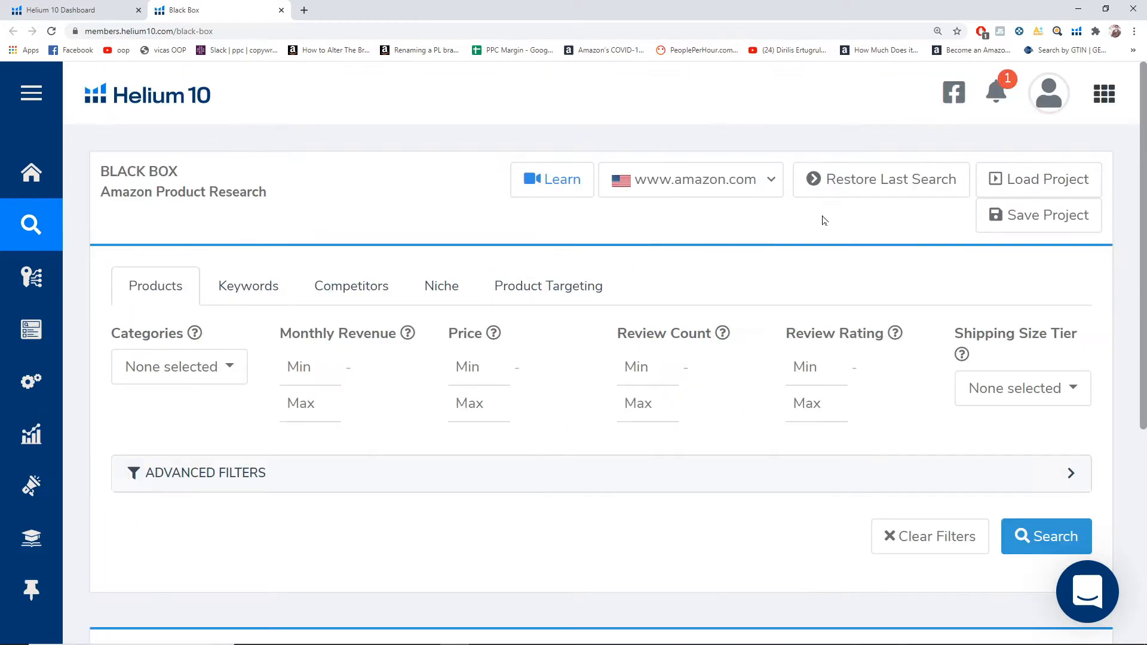
click(772, 192)
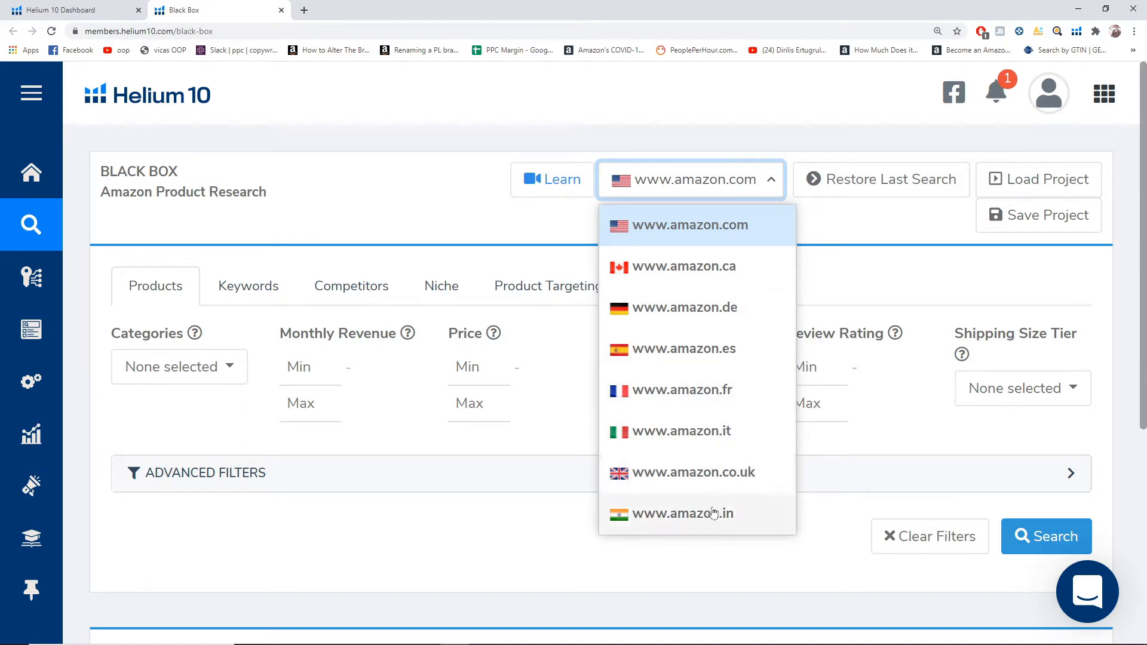
click(605, 135)
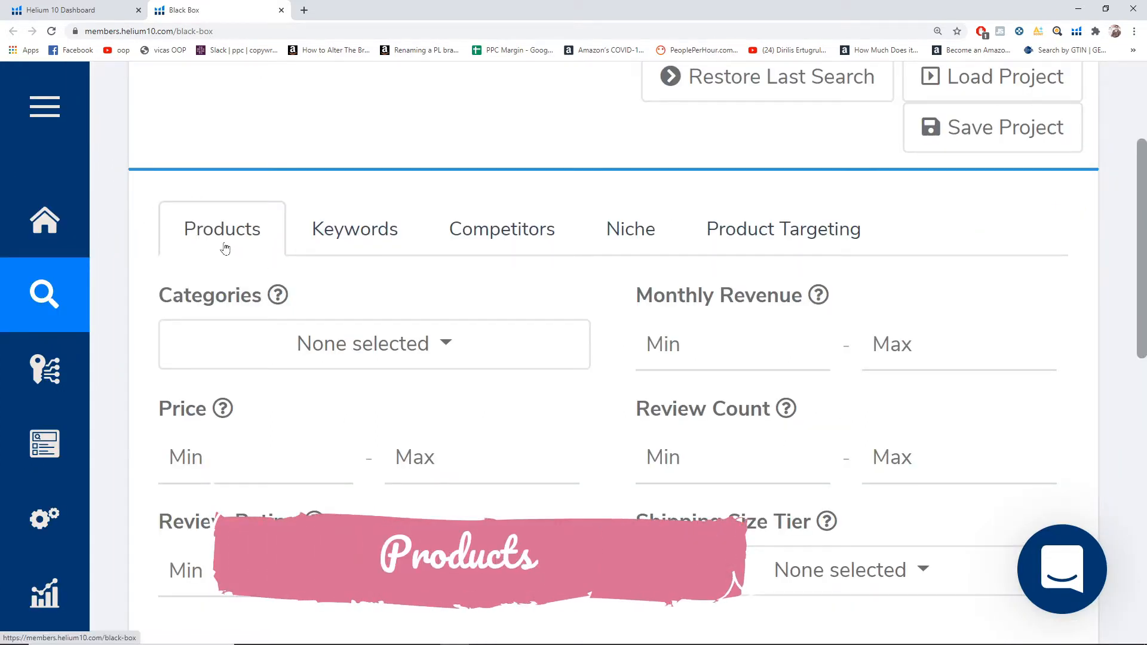
- Limit the product search to the Home & Kitchen and Kitchen & Dining categories
key(ctrl+0)
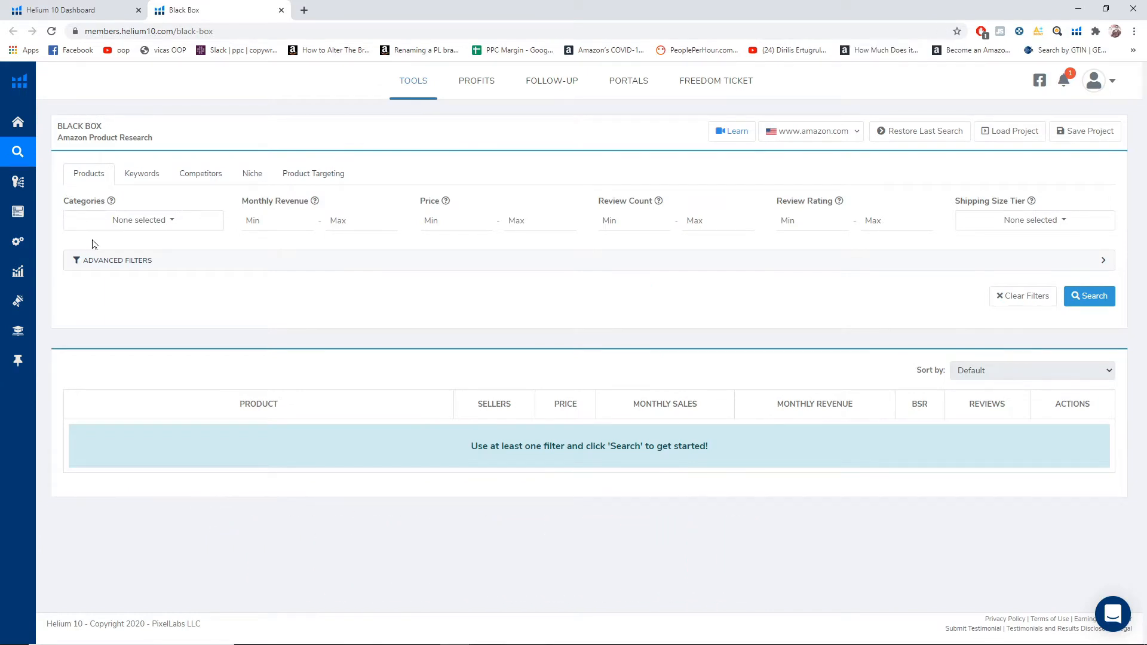
key(ctrl+plus)
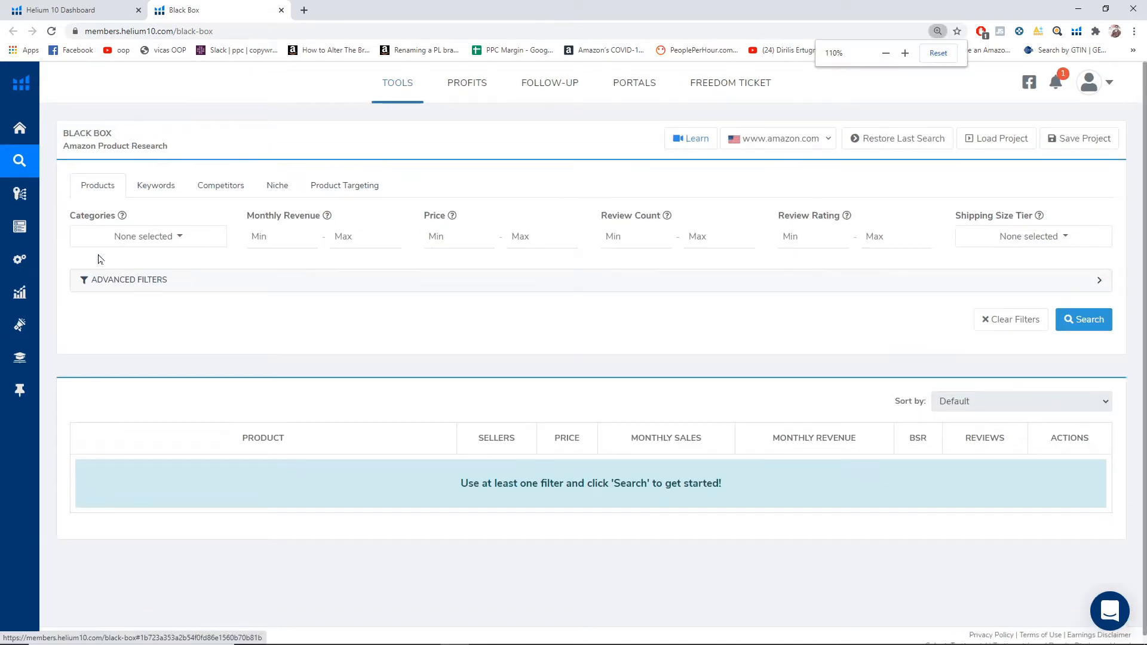
key(ctrl+plus)
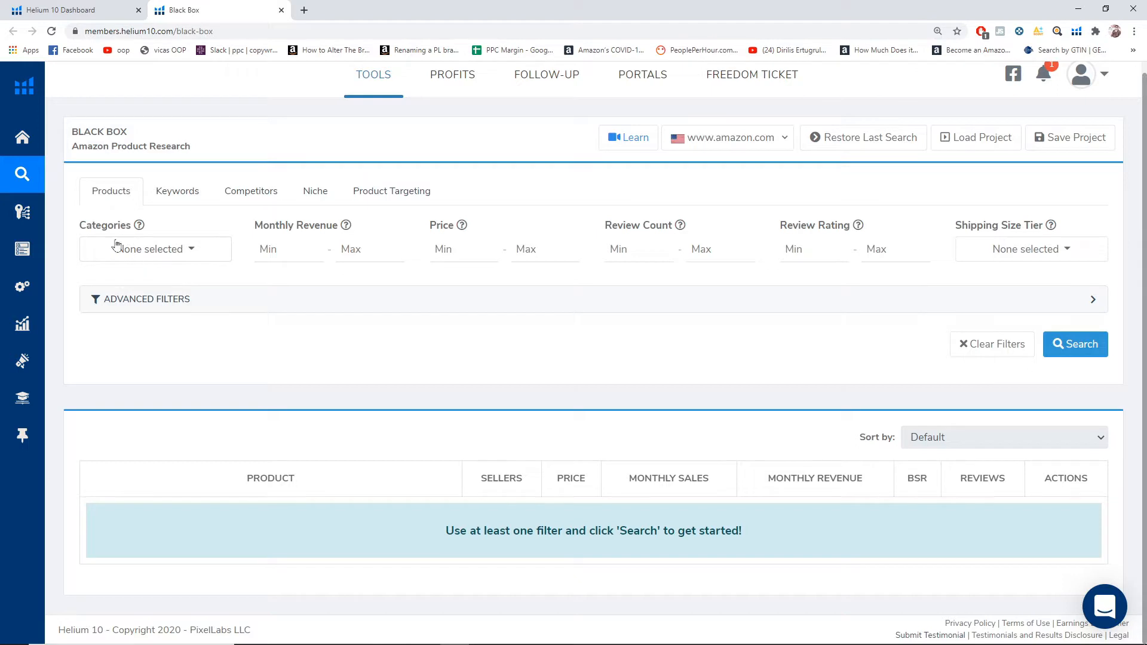
click(196, 252)
scroll(180, 314, down, 5)
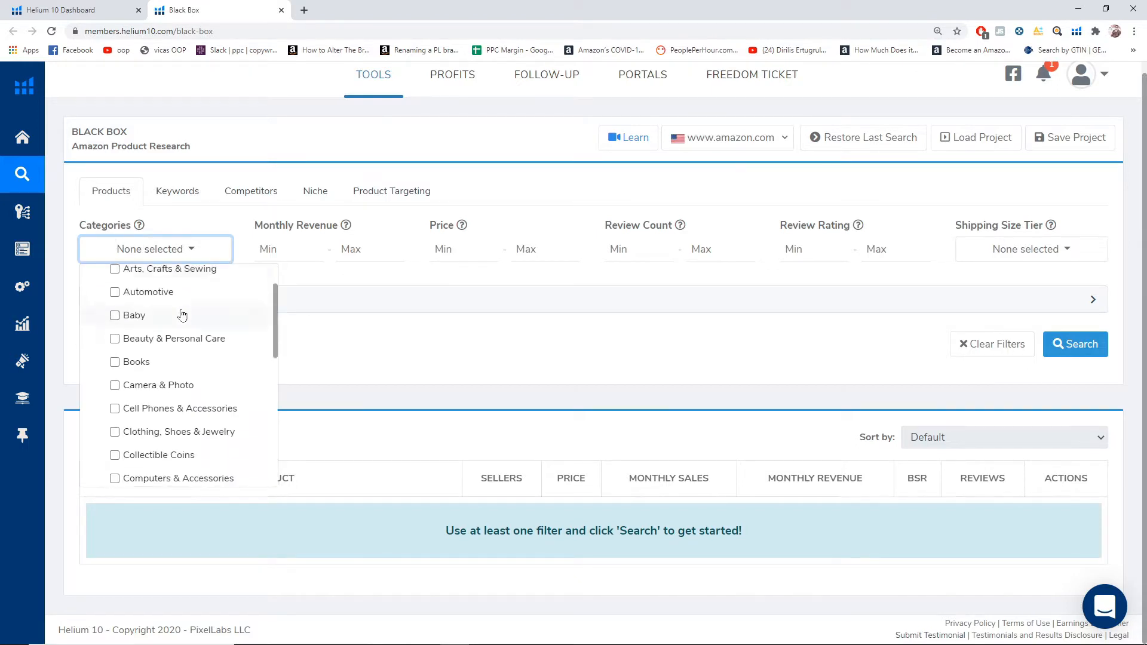
scroll(182, 315, up, 2)
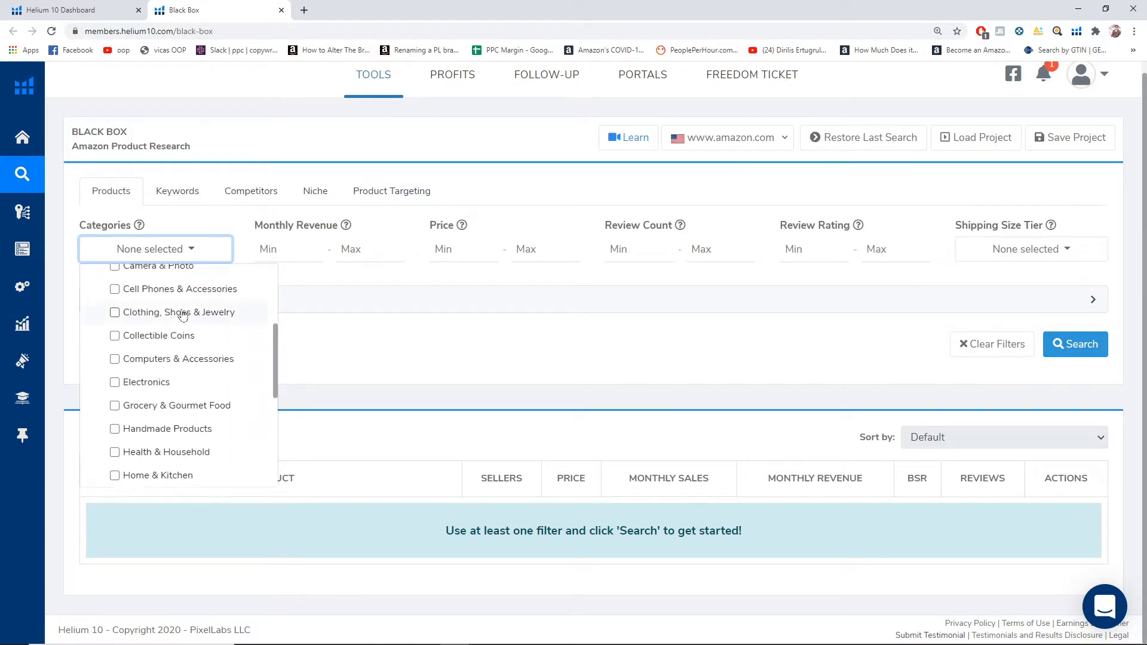
scroll(182, 315, down, 2)
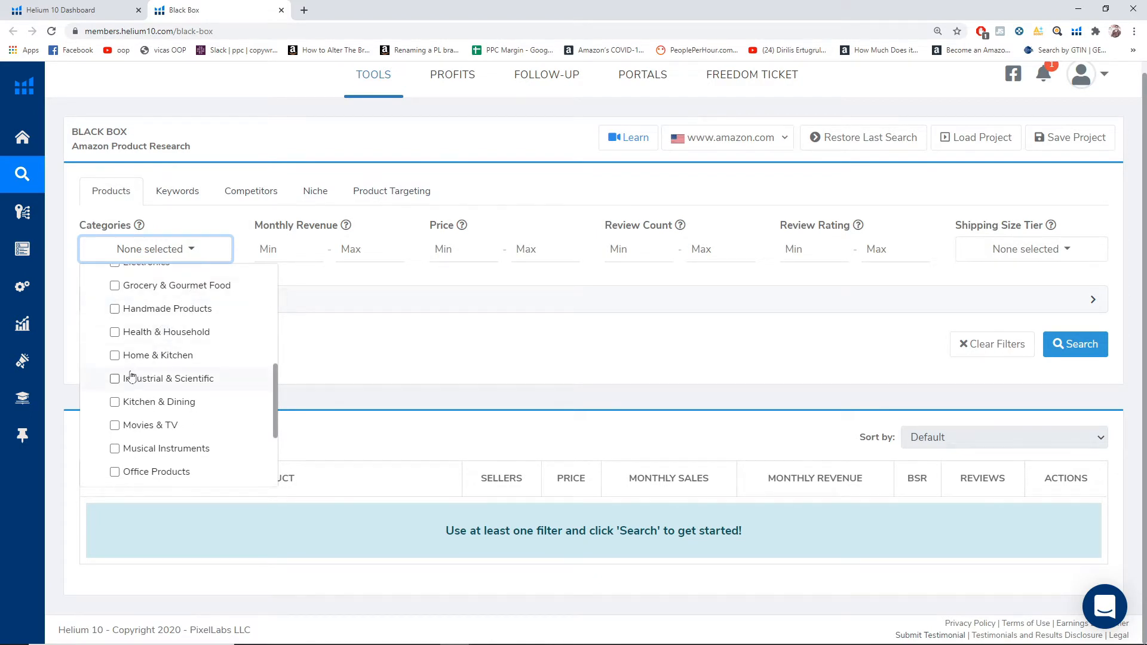
key(ctrl+plus)
scroll(134, 391, down, 2)
scroll(141, 394, up, 1)
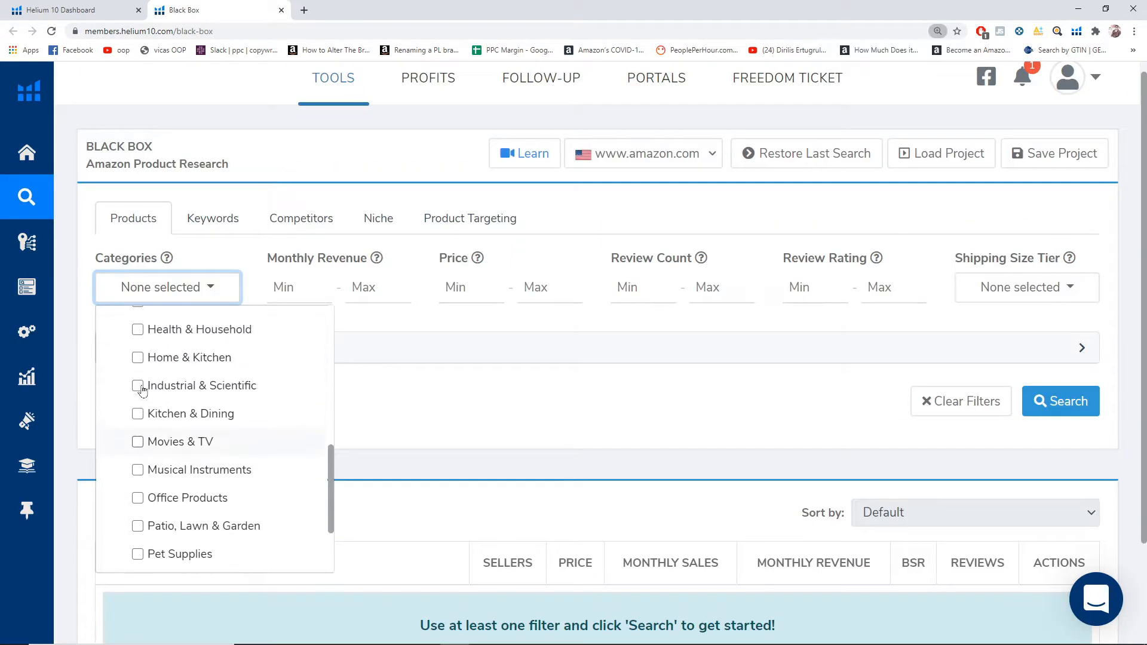
click(137, 360)
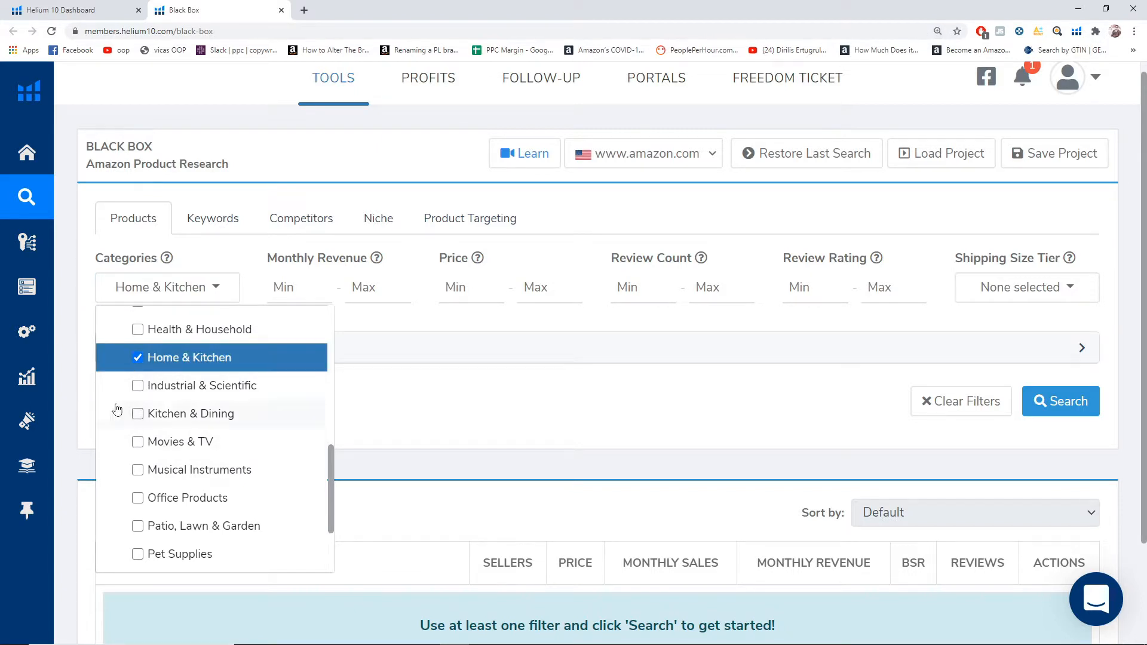
click(137, 414)
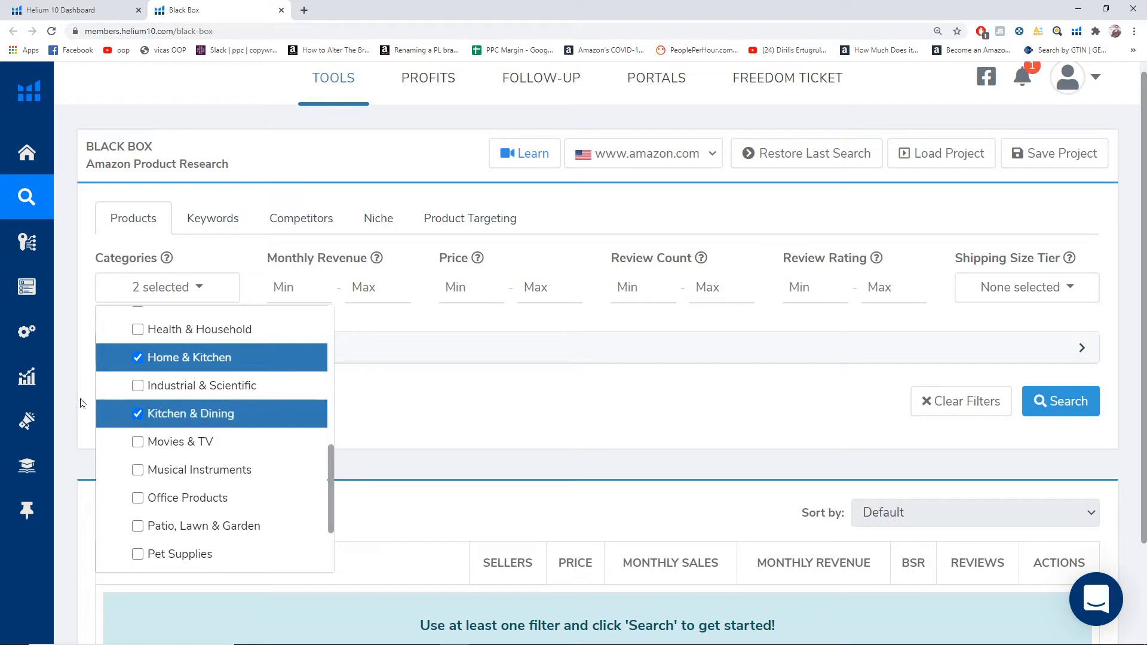
click(75, 392)
- Set the monthly revenue filter to a minimum of 10000 and a maximum of 30000
scroll(109, 362, down, 1)
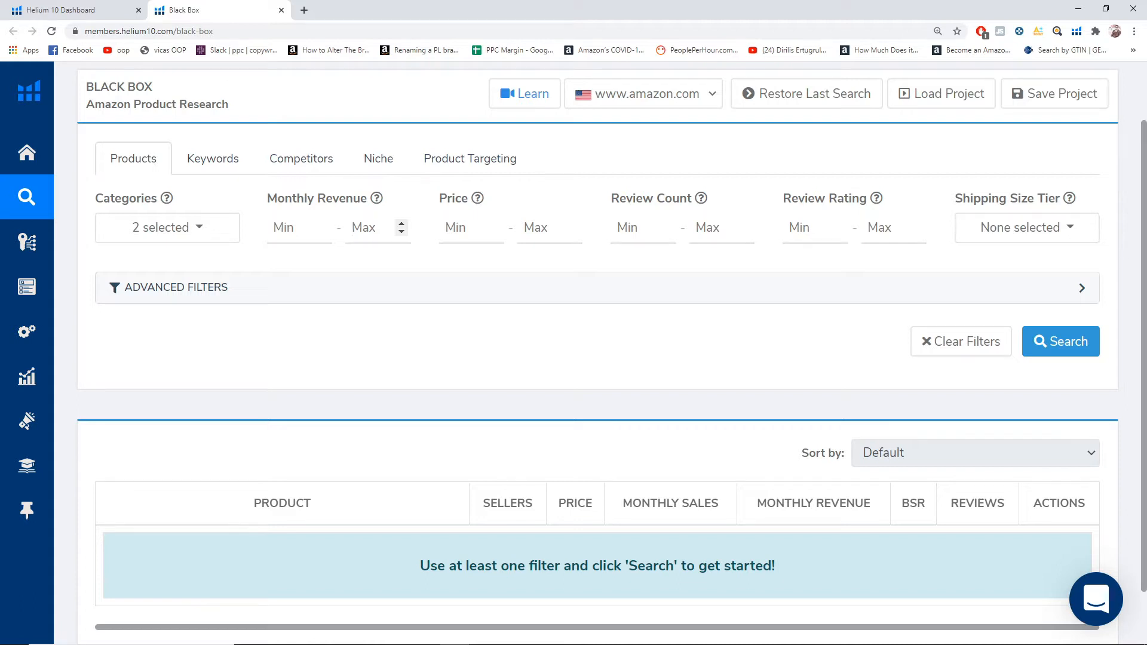
text(300)
click(294, 228)
text(10000)
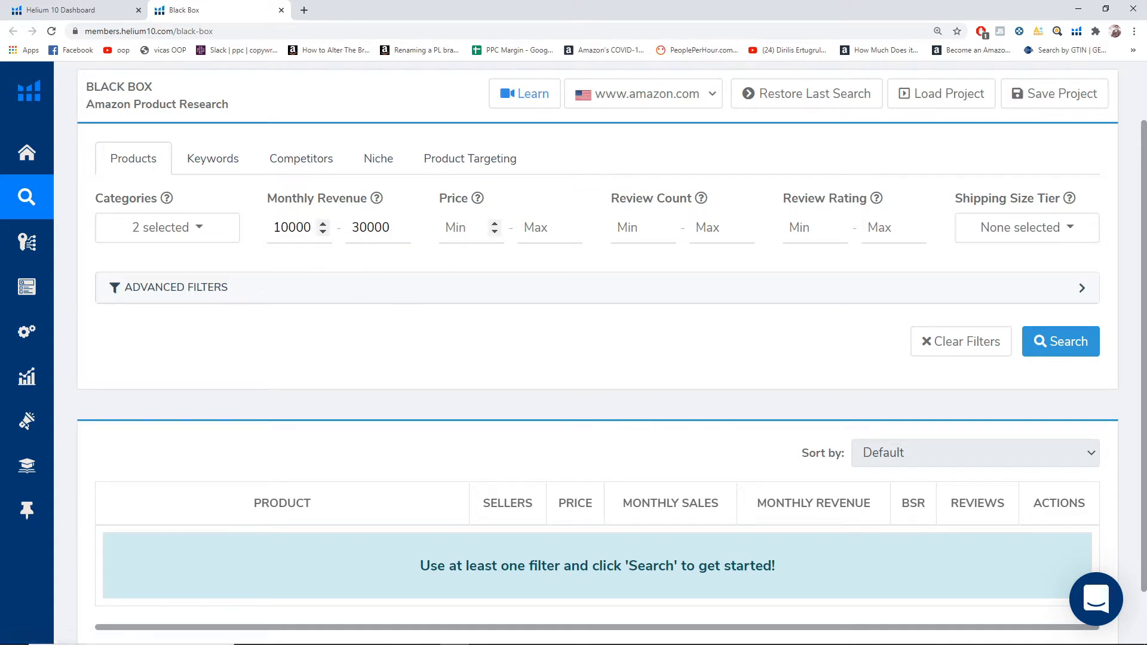
- Set the price filter to a minimum of 10 and a maximum of 20
click(463, 227)
text(10)
click(541, 227)
text(20)
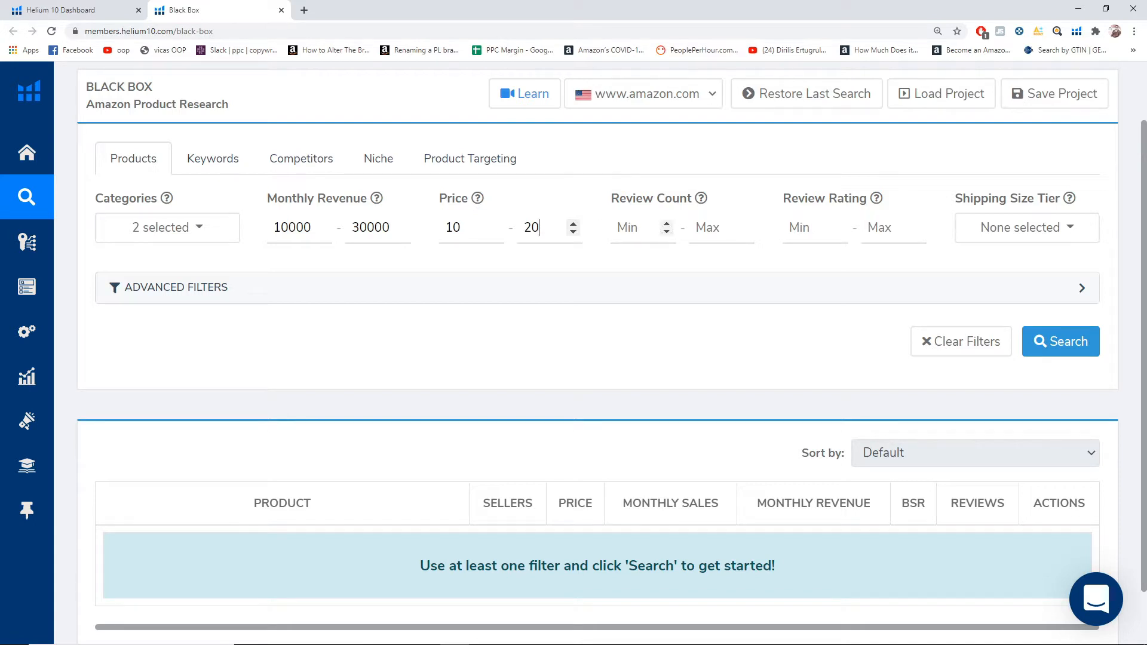
- Set the review count filter to a minimum of 50 and a maximum of 150
click(619, 229)
click(727, 229)
text(150)
click(640, 244)
text(50)
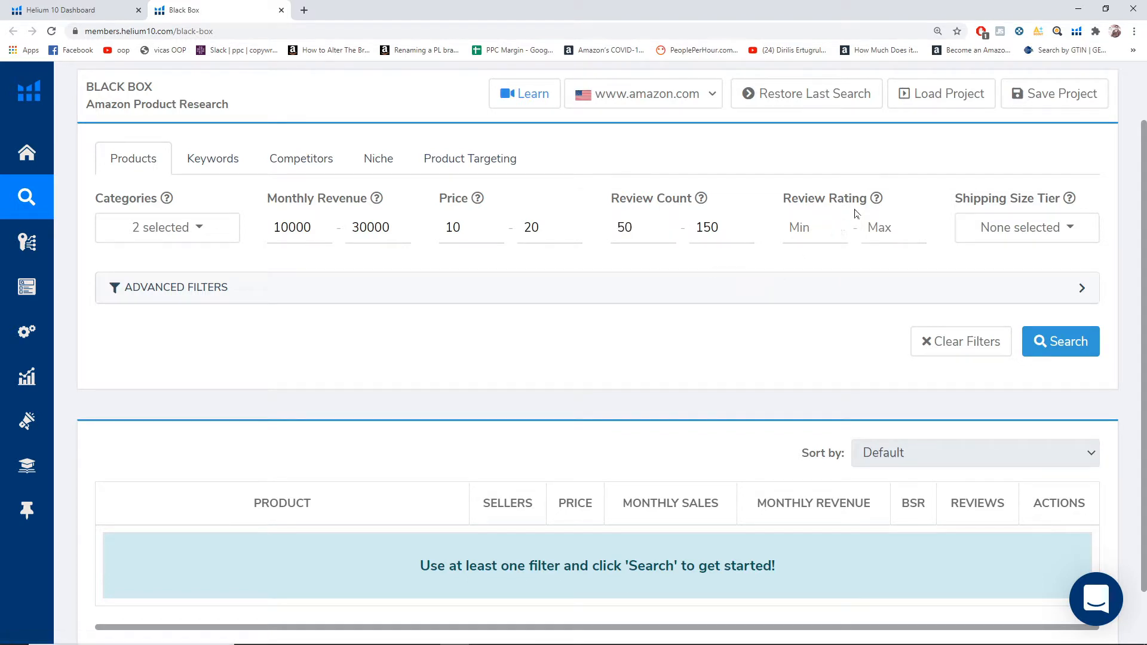
- Set the minimum review rating to 4 and view the shipping size tier options
click(827, 228)
text(4)
click(879, 257)
click(1074, 235)
click(1074, 230)
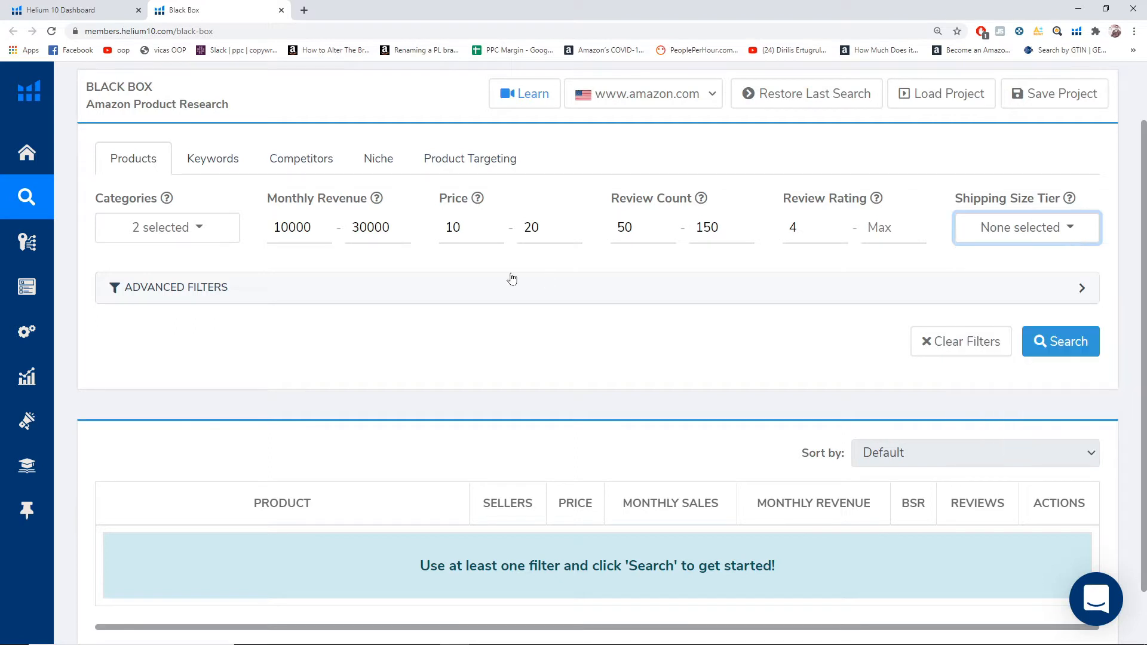
- Reset the page zoom to 100% and run the product search with the entered filters
scroll(581, 297, down, 1)
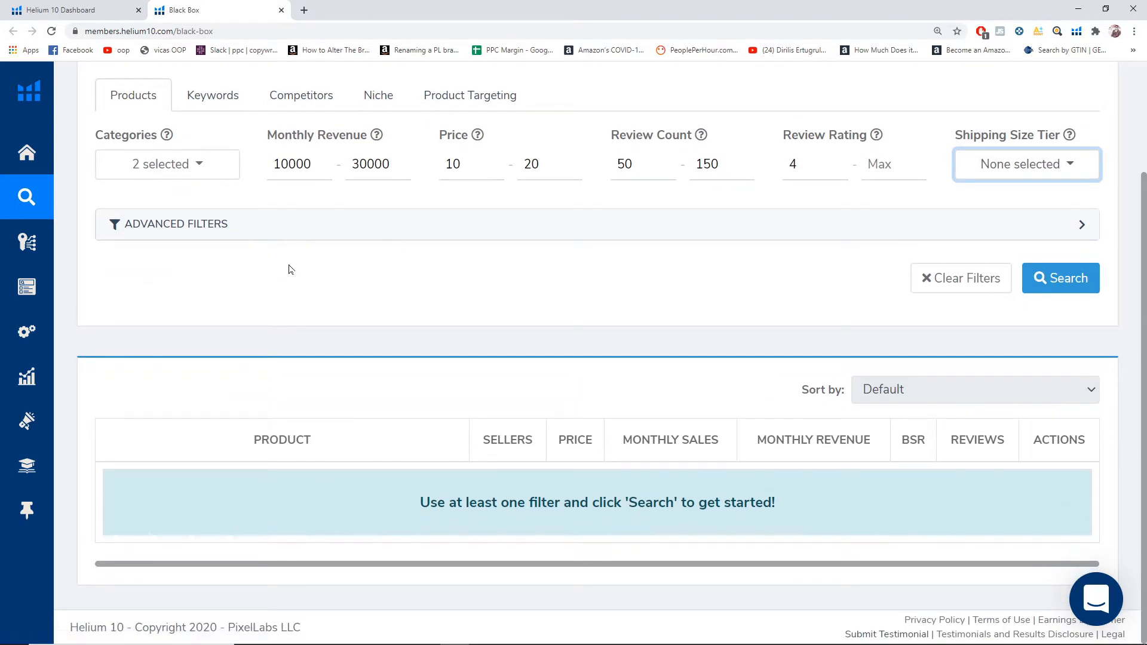
scroll(357, 282, up, 1)
scroll(867, 319, up, 1)
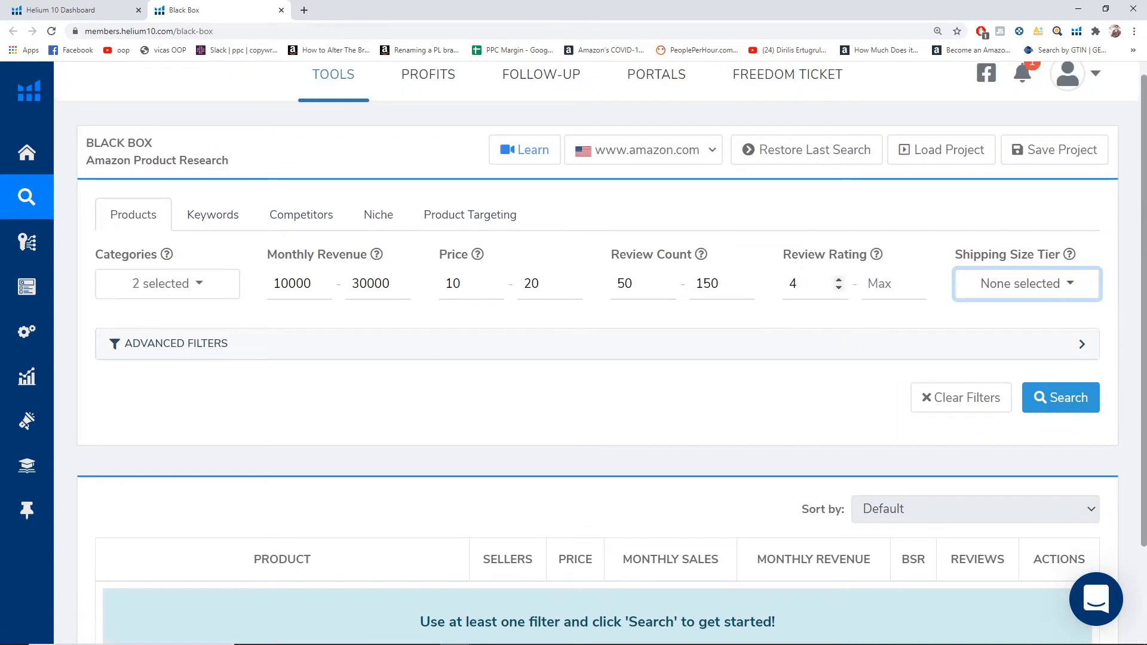
click(937, 31)
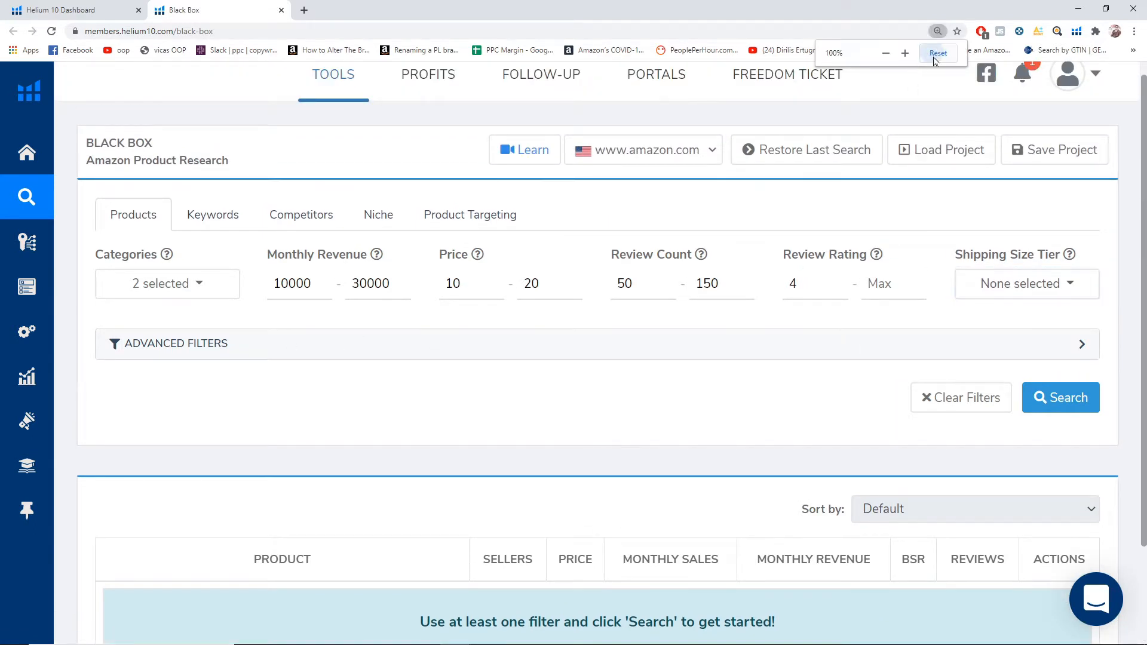
click(938, 53)
click(1089, 296)
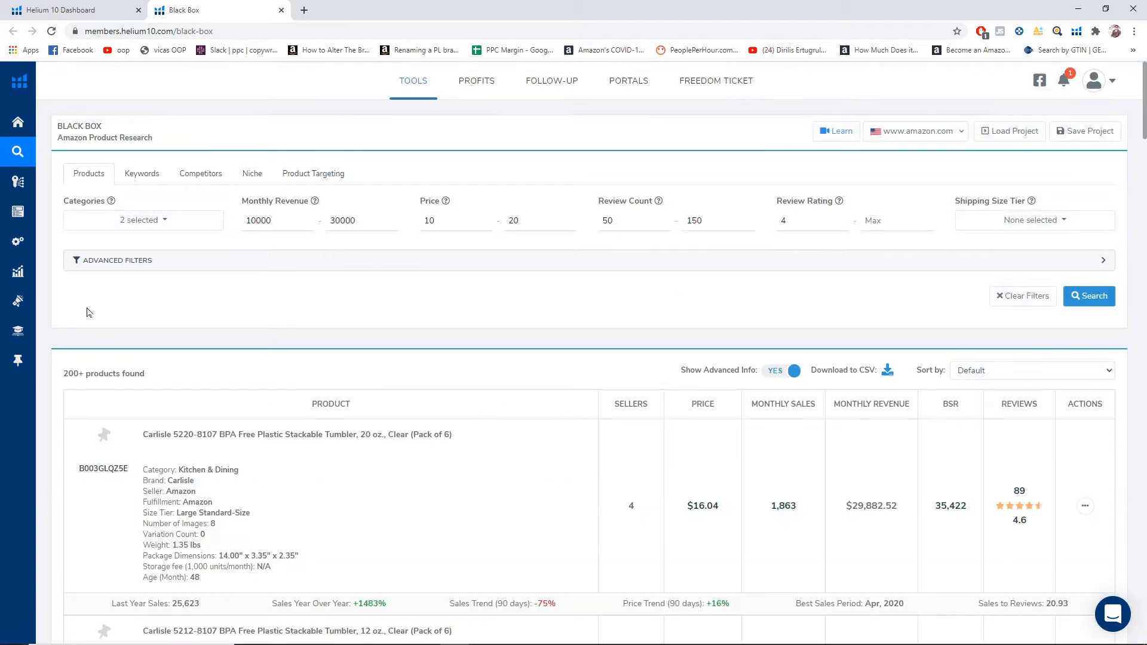
- Examine the found products with their prices, monthly sales, revenue, BSR and reviews
scroll(68, 357, down, 1)
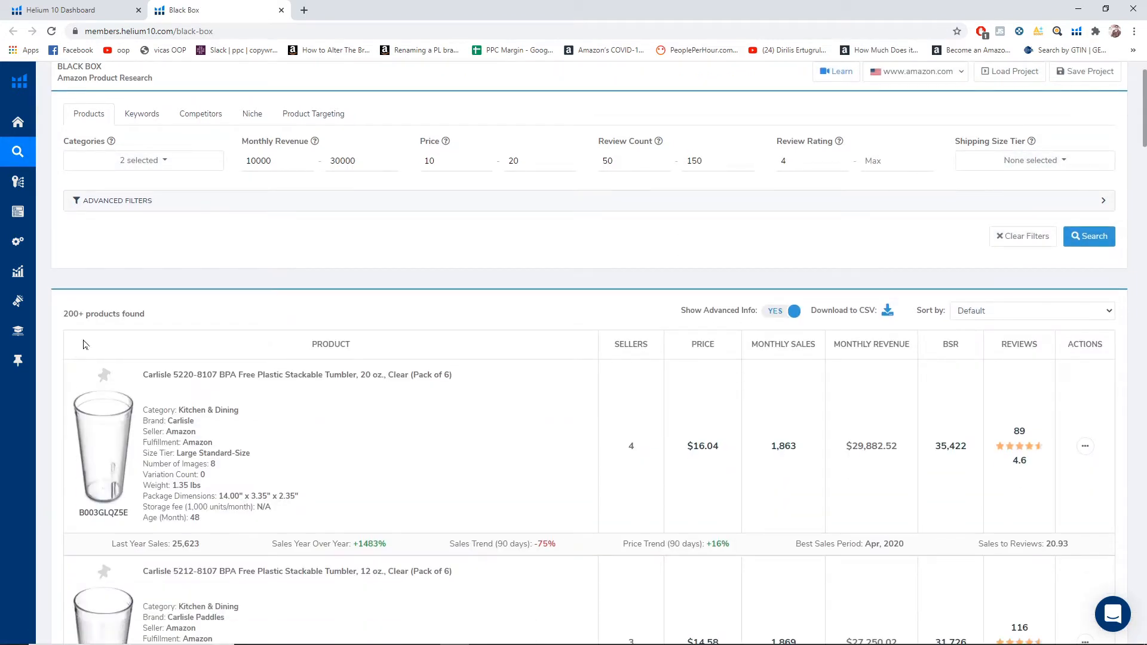
scroll(123, 329, down, 6)
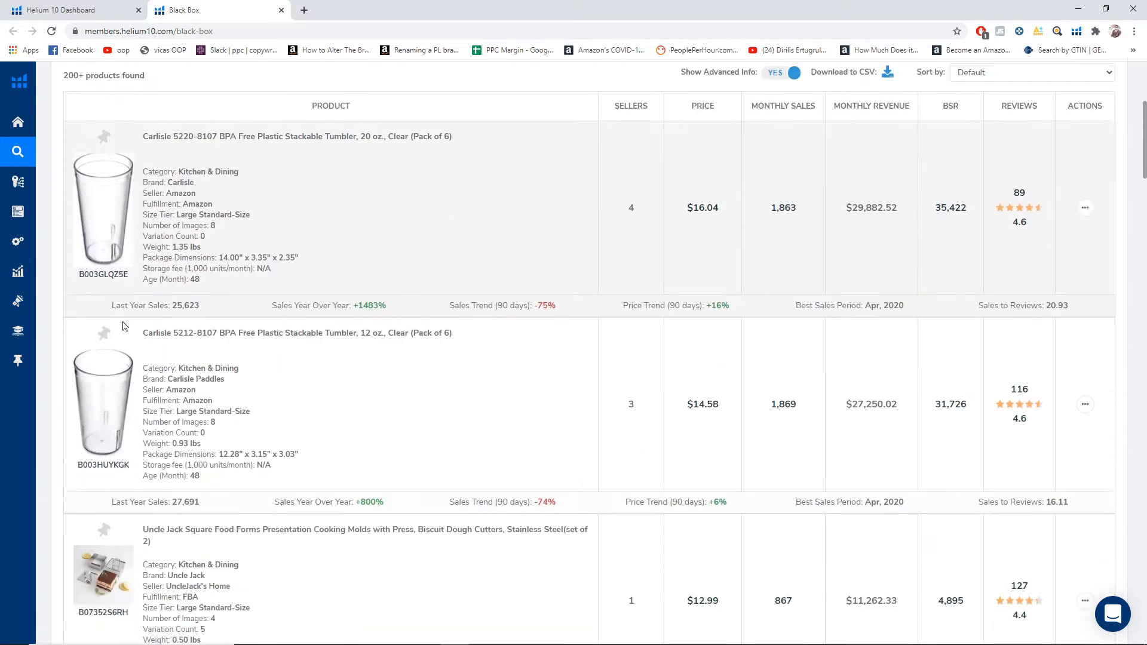
scroll(232, 309, down, 1)
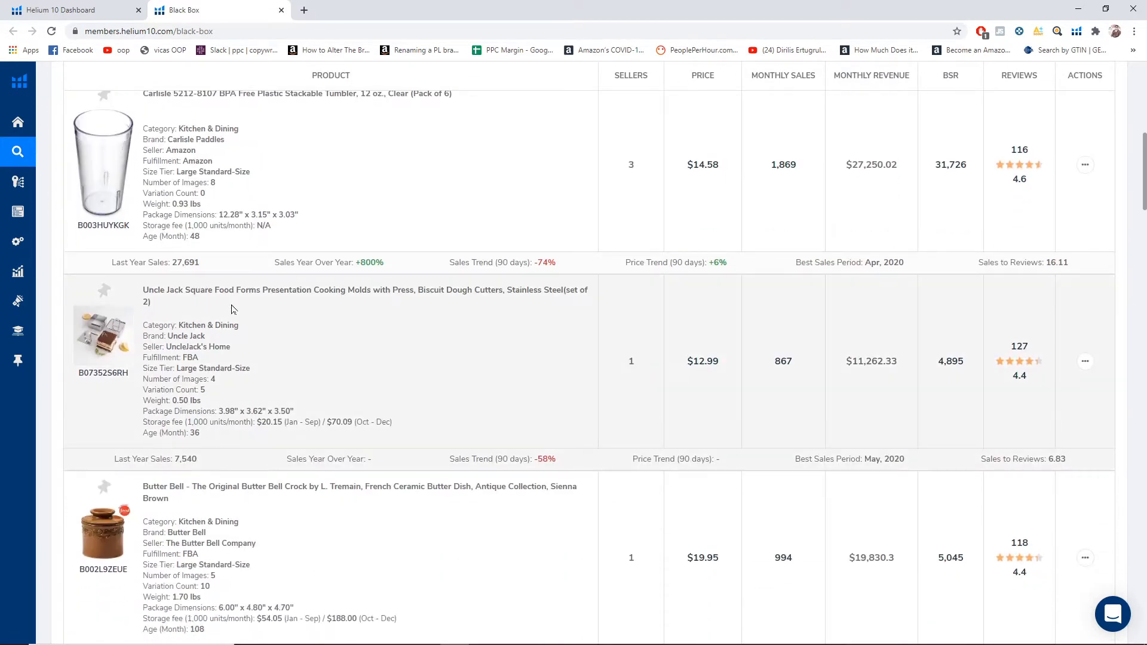
scroll(232, 309, up, 3)
scroll(232, 309, down, 10)
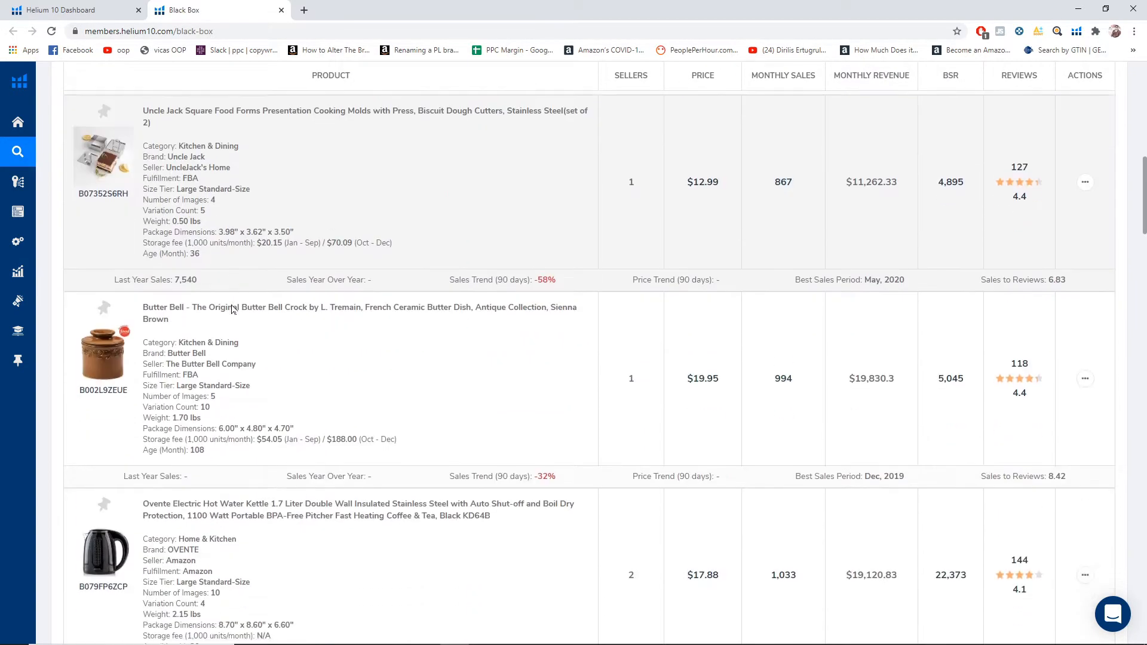
scroll(232, 309, down, 4)
scroll(232, 309, up, 20)
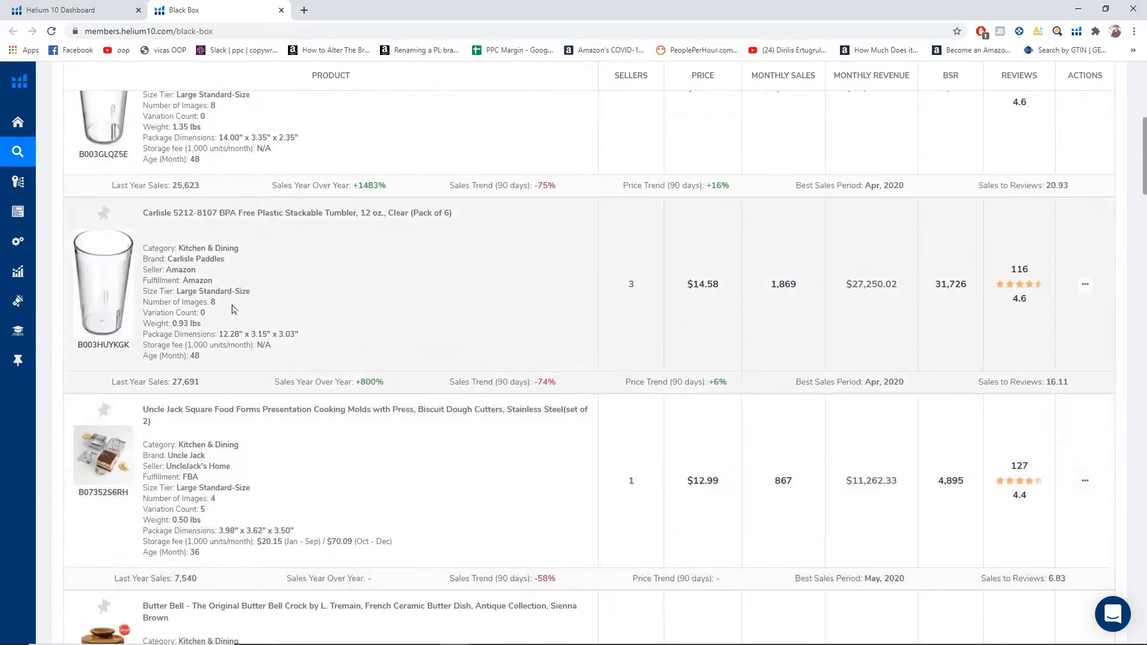
scroll(233, 309, up, 3)
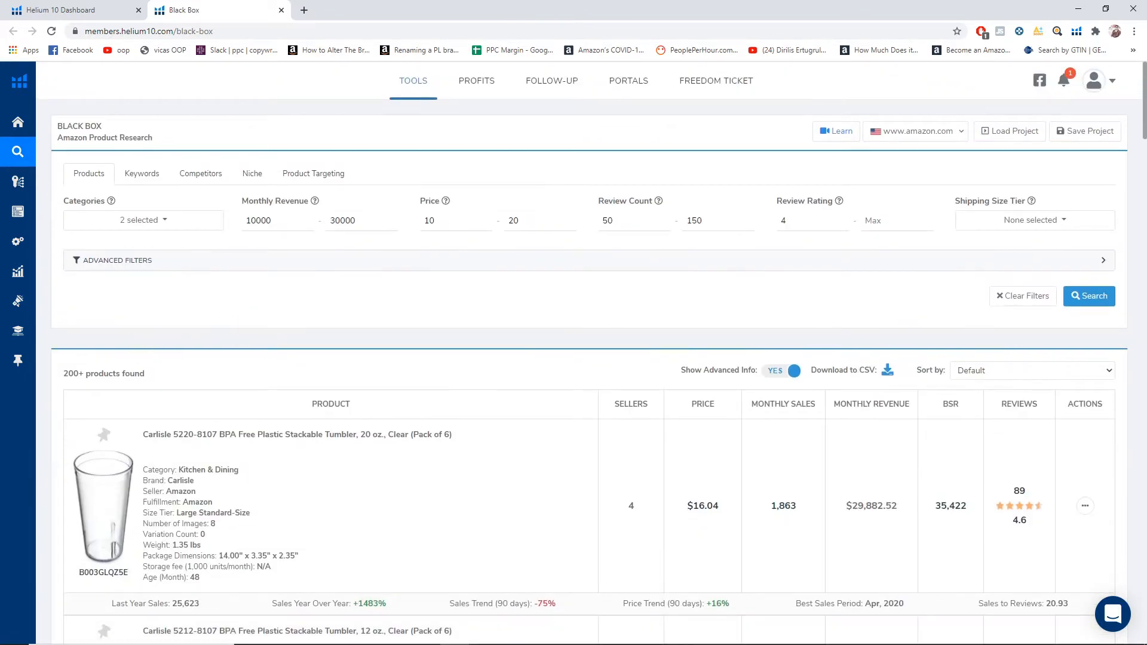
- Expand the advanced filters of the product search and enlarge the page to 125%
scroll(232, 309, down, 1)
scroll(607, 245, up, 1)
scroll(158, 329, down, 1)
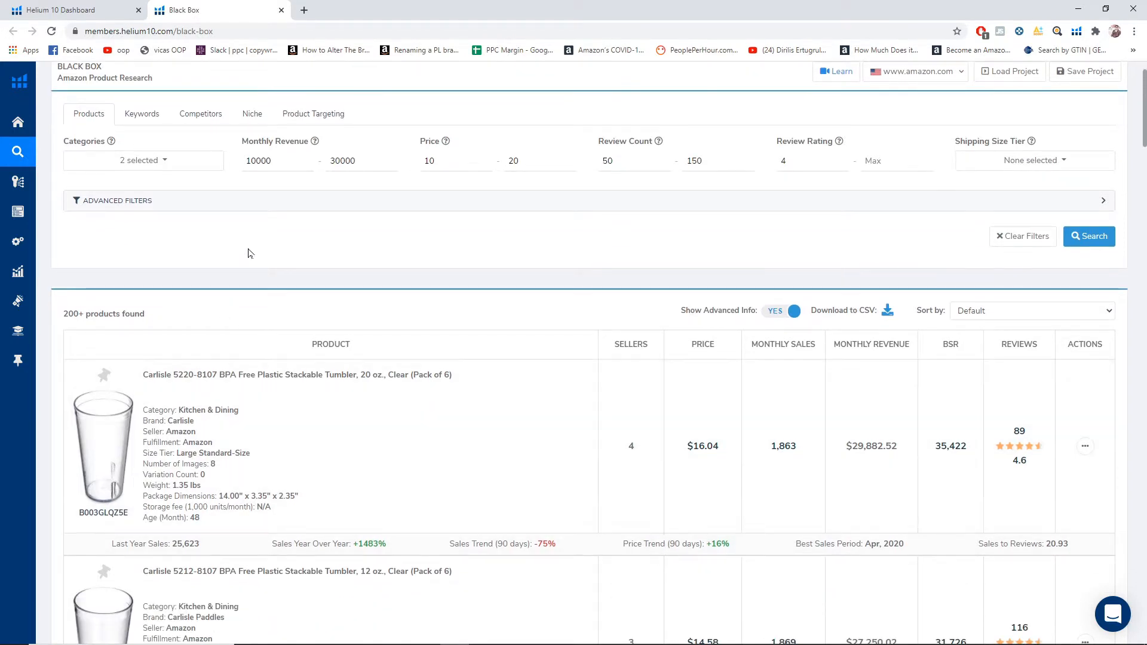
click(305, 203)
key(ctrl+plus)
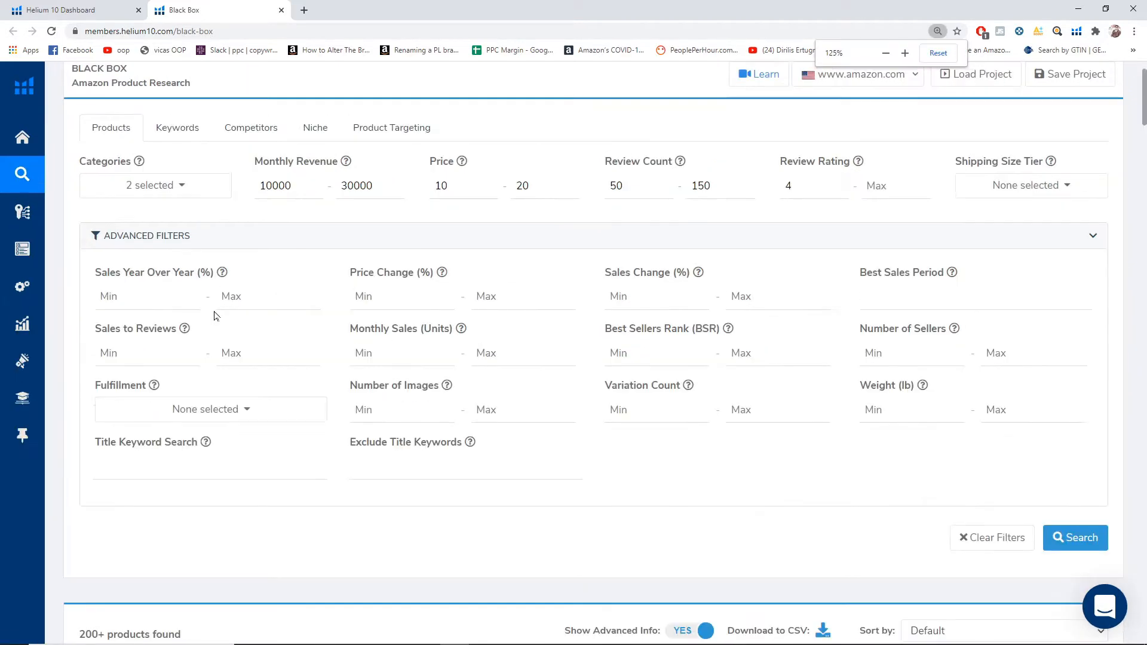
key(ctrl+plus)
key(ctrl+plus)
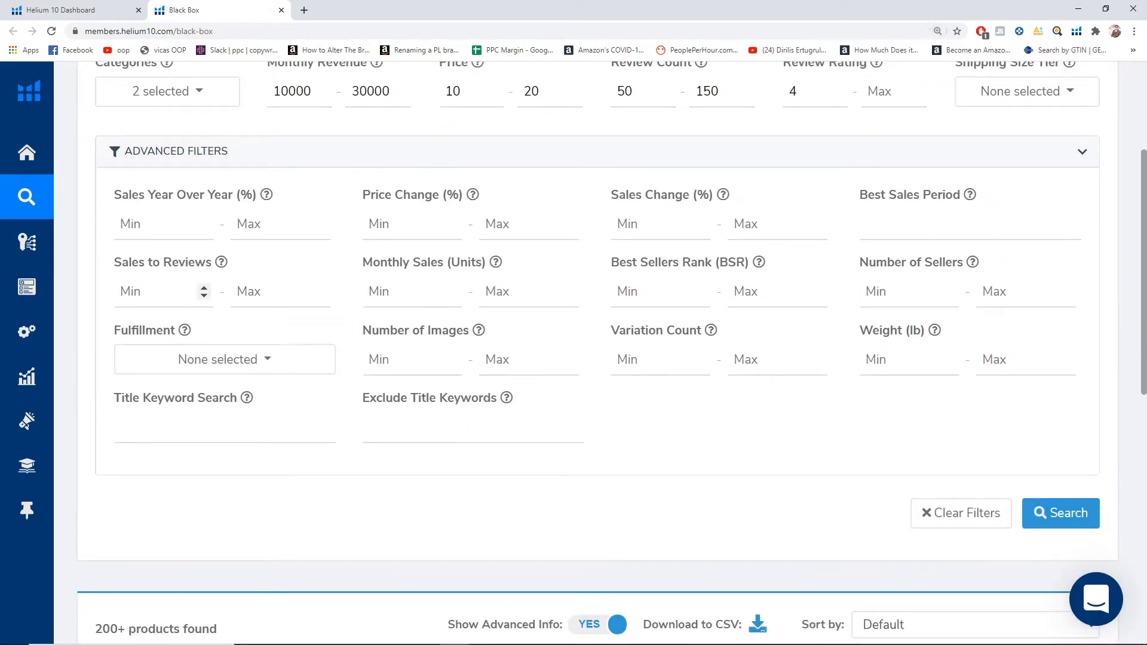
key(ctrl+plus)
scroll(159, 309, down, 1)
scroll(164, 309, down, 1)
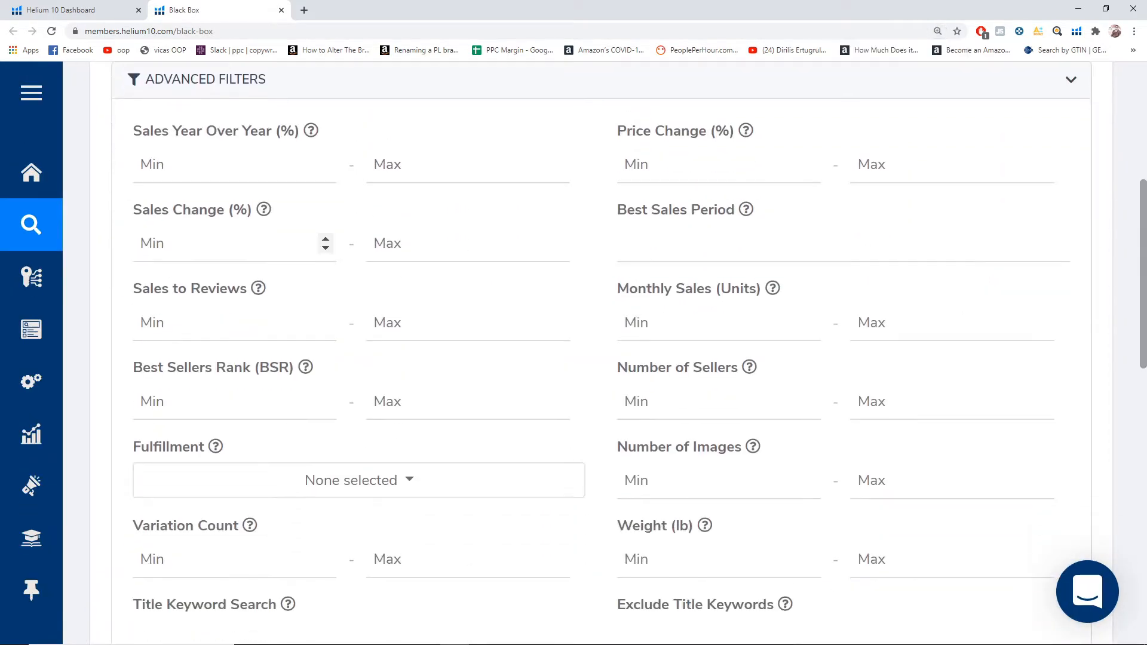
key(ctrl+minus)
key(ctrl+minus)
scroll(165, 310, up, 2)
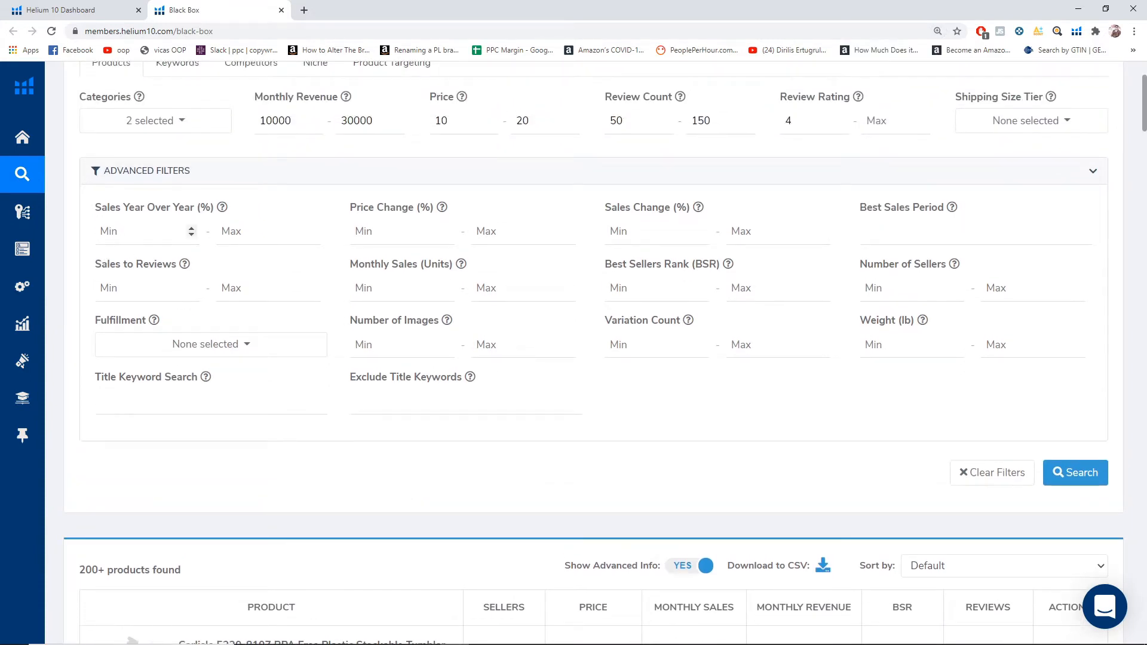
- Examine the advanced filters, including the help for Sales Year Over Year, Price Change, Best Sales Period and Sales to Reviews
mouse_move(226, 208)
mouse_move(445, 210)
scroll(930, 249, up, 1)
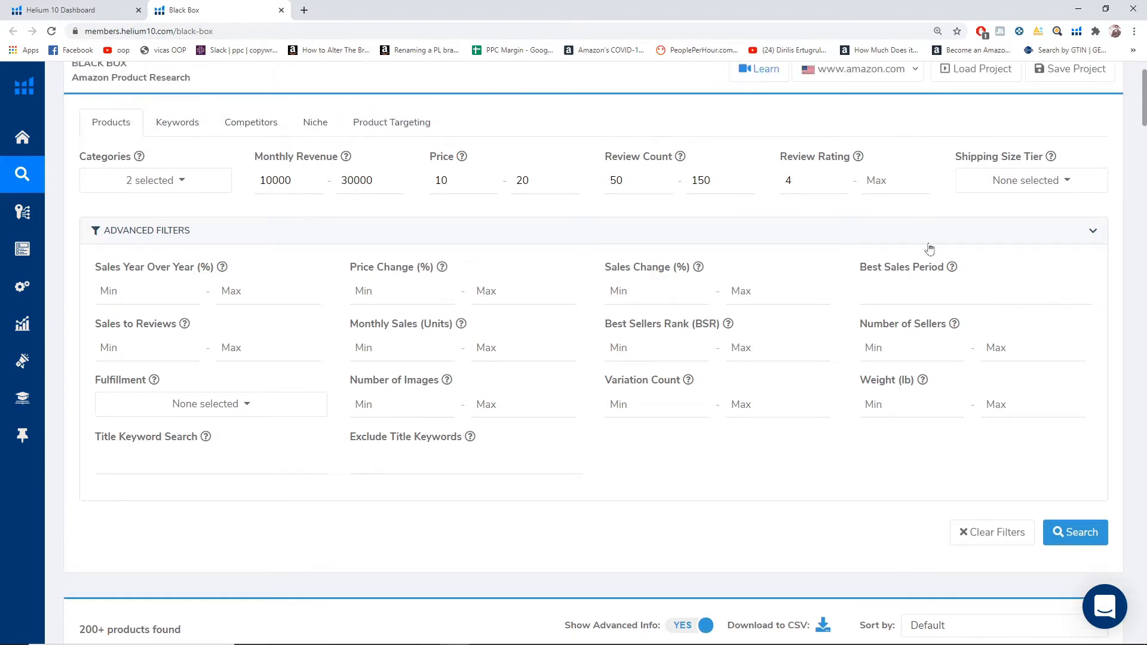
scroll(930, 248, down, 1)
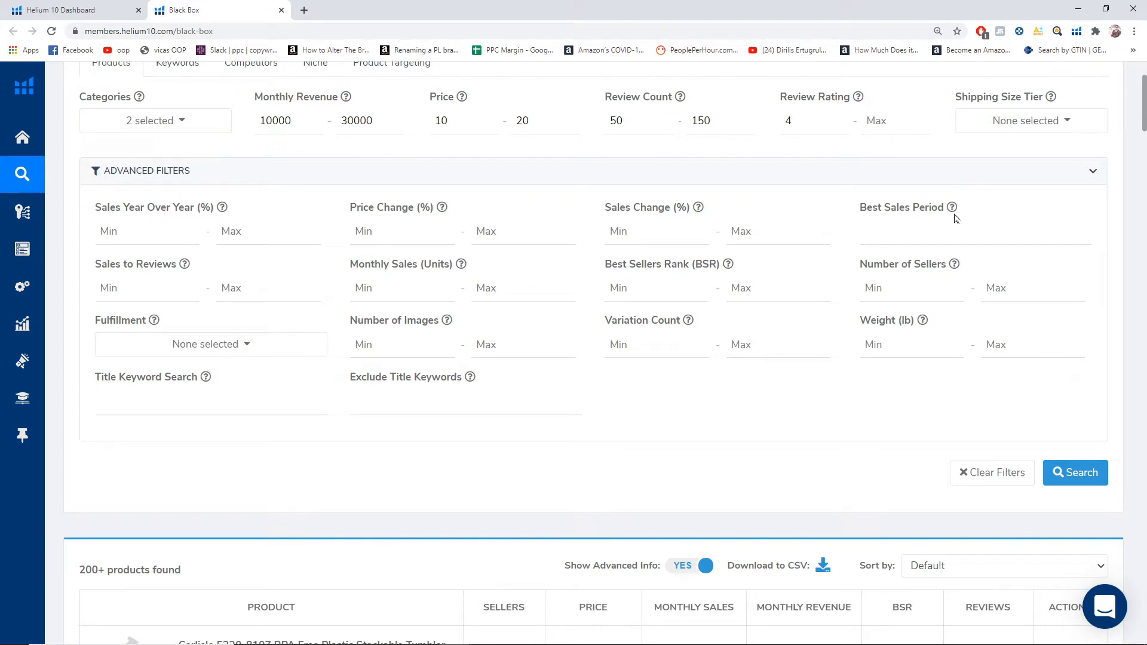
mouse_move(954, 212)
scroll(845, 255, down, 1)
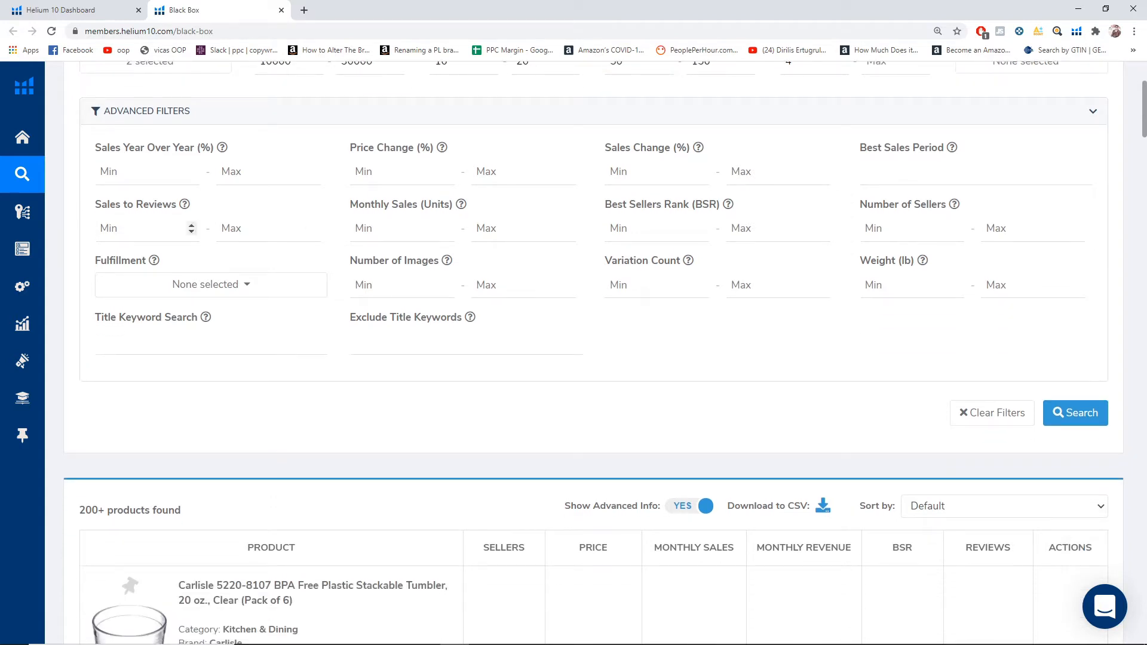
mouse_move(189, 206)
scroll(657, 217, up, 2)
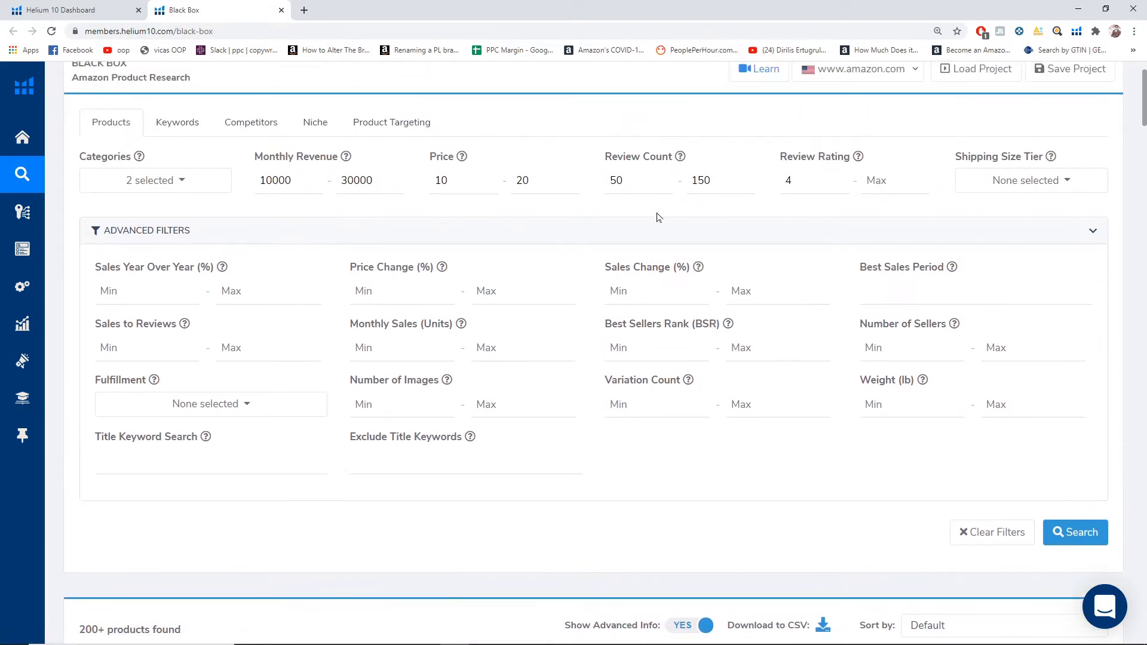
scroll(525, 201, down, 2)
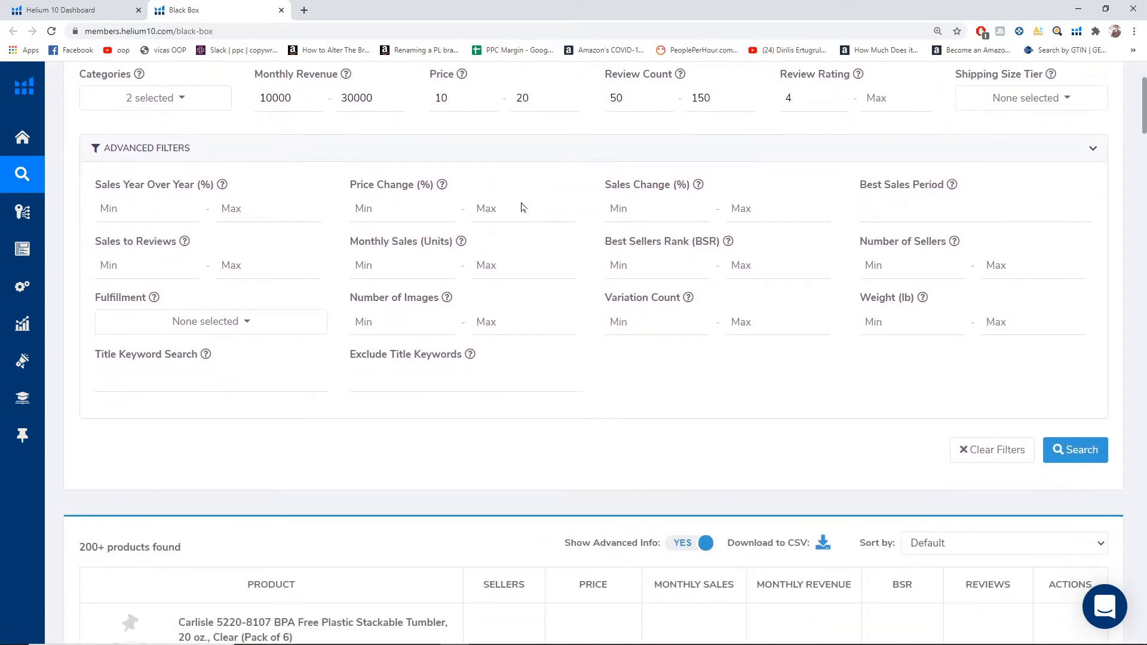
scroll(521, 207, down, 1)
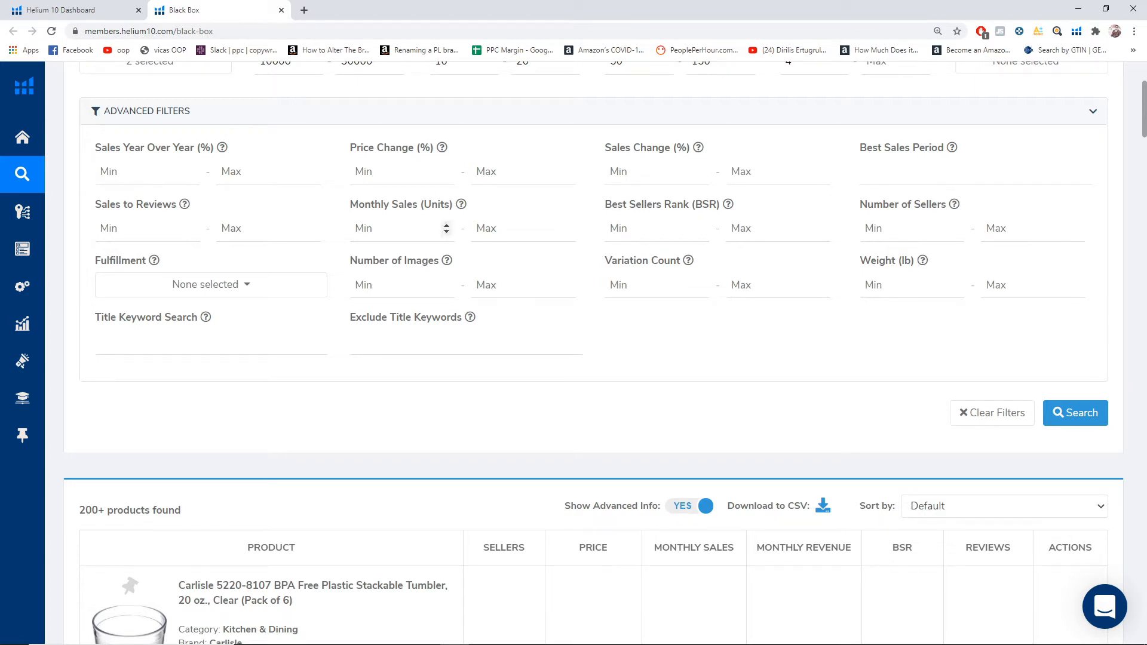
click(401, 228)
text(100)
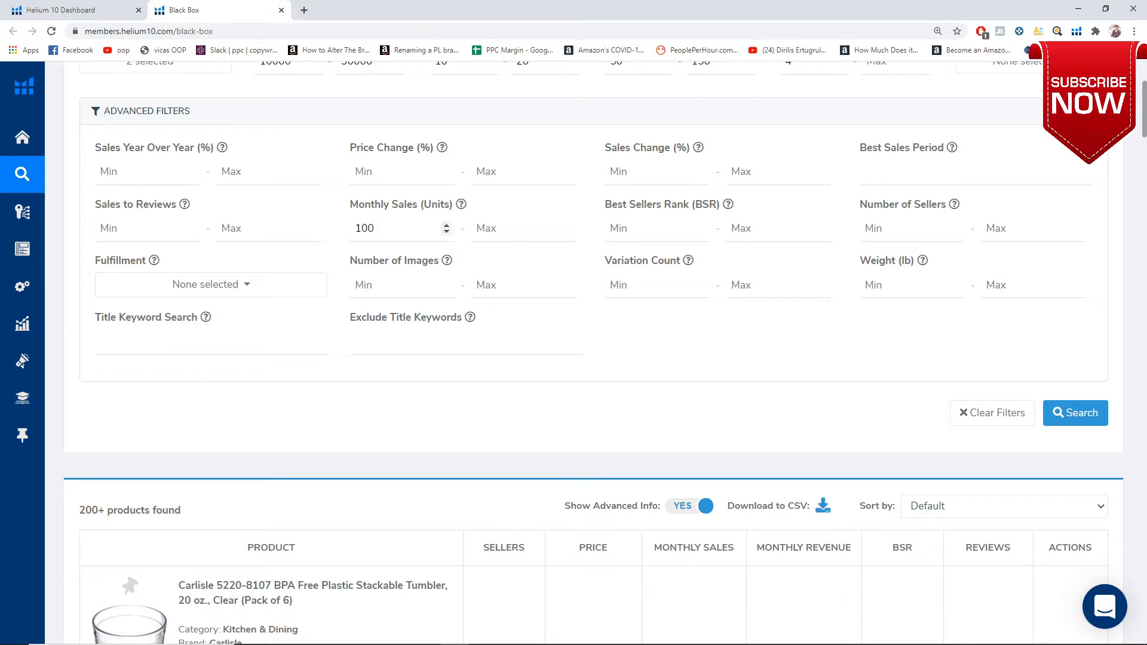
key(ctrl+a)
key(BackSpace)
- Set the maximum Best Sellers Rank to 50000 and the number of sellers to 1 to 2
click(762, 229)
text(50000)
scroll(929, 256, down, 1)
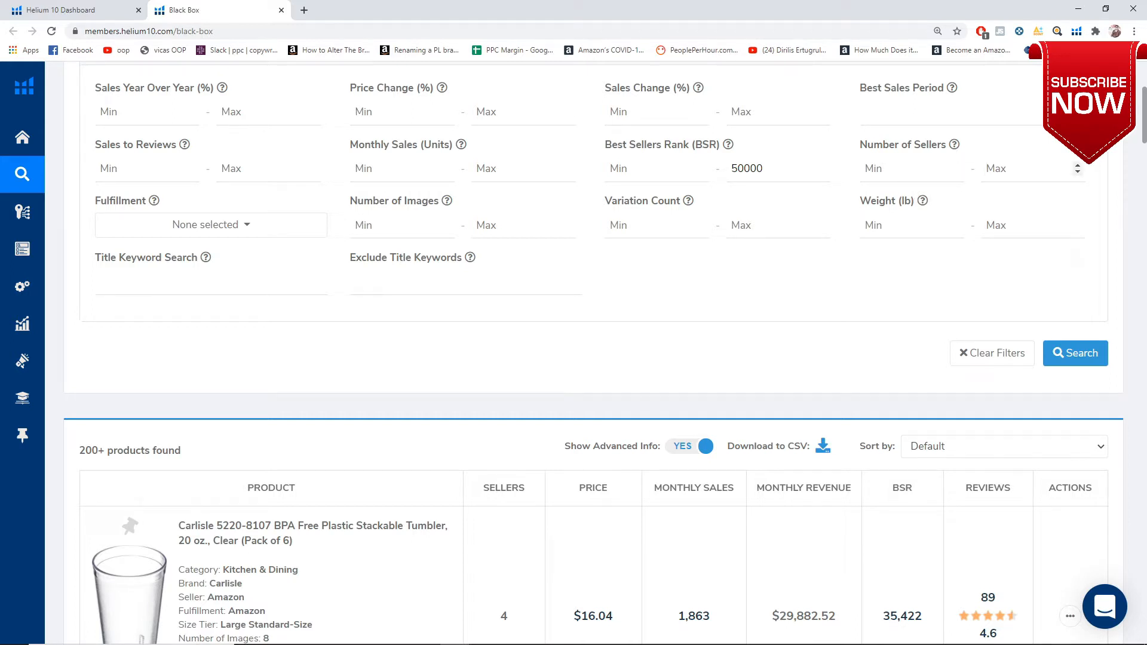
click(1031, 169)
text(2)
click(912, 169)
text(1)
- Try a minimum of 4 sellers without a maximum before restoring the seller range of 1 to 2
click(796, 289)
double_click(990, 169)
key(BackSpace)
key(shift+Tab)
text(3)
key(BackSpace)
text(4)
double_click(857, 172)
text(1)
key(Tab)
text(2)
- Restrict the fulfillment filter to FBA
click(243, 231)
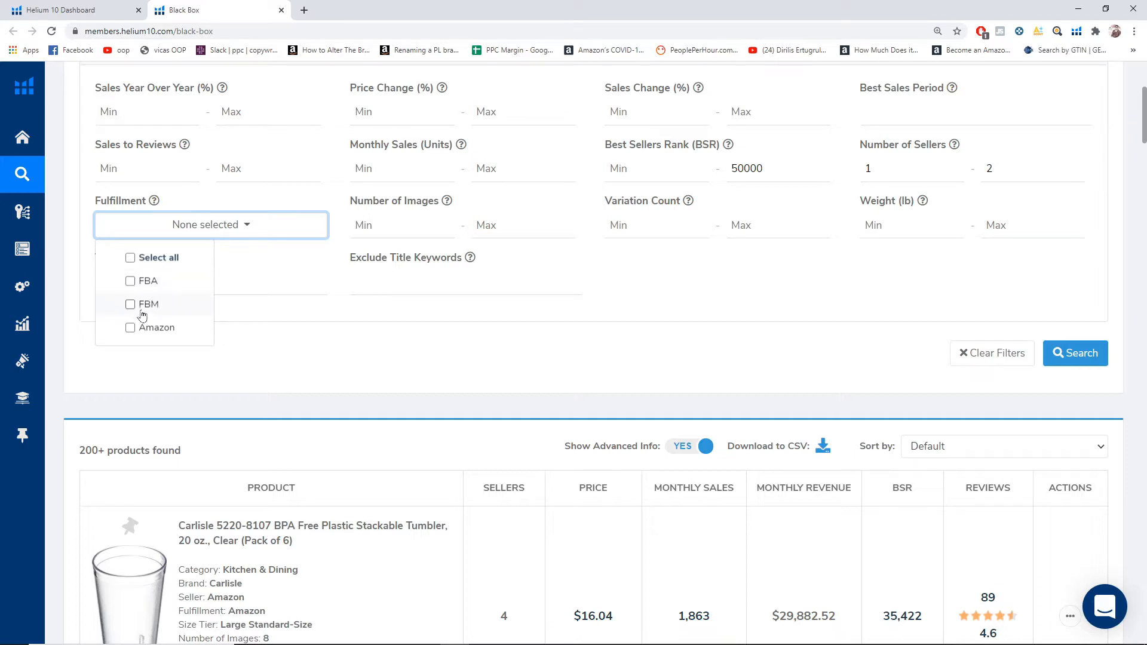
click(130, 281)
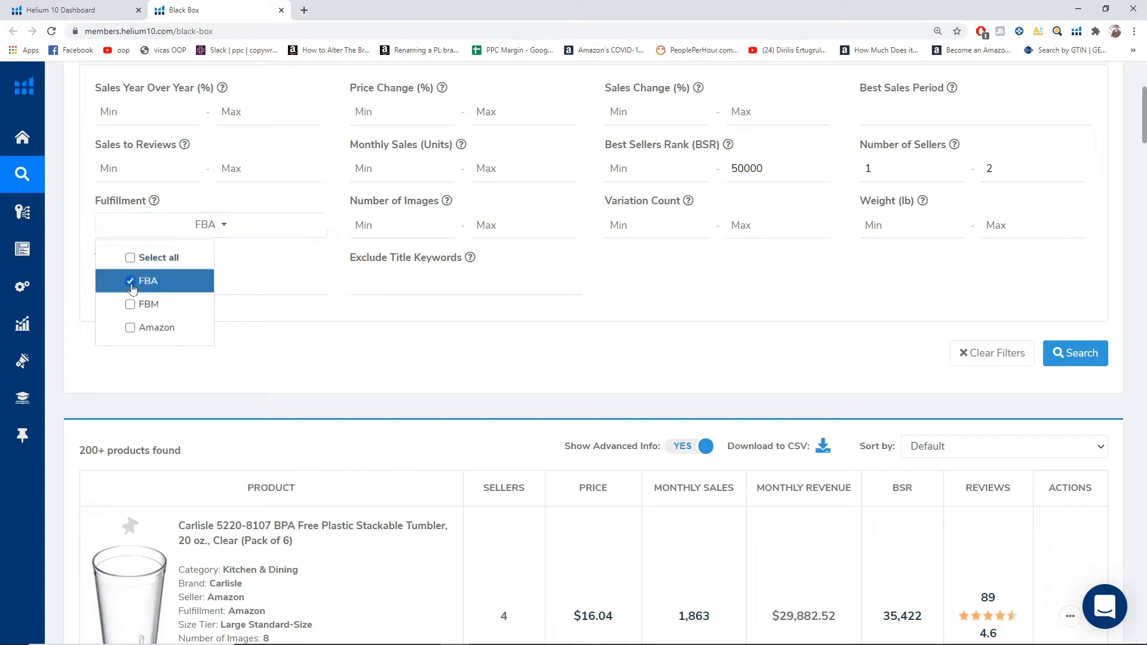
click(69, 291)
- Set the minimum number of images to 3 and the maximum variation count to 2
click(394, 226)
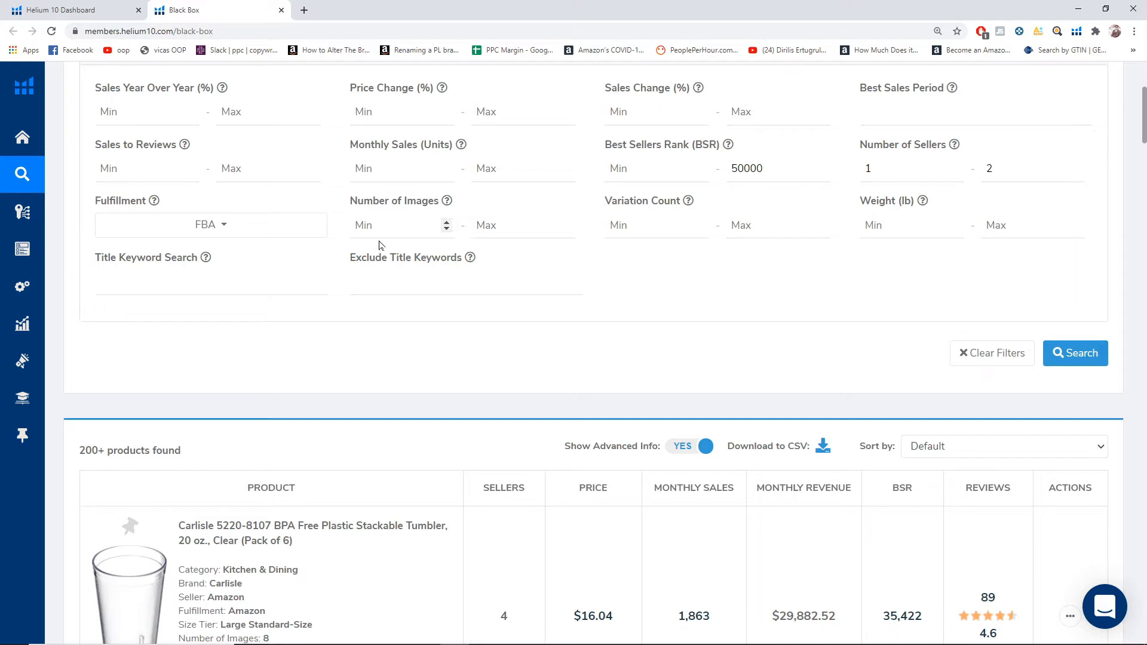
text(3)
click(418, 350)
text(2)
click(712, 286)
- Run the product search with the added rank, seller, fulfillment, image and variation filters and view the results
scroll(116, 324, down, 1)
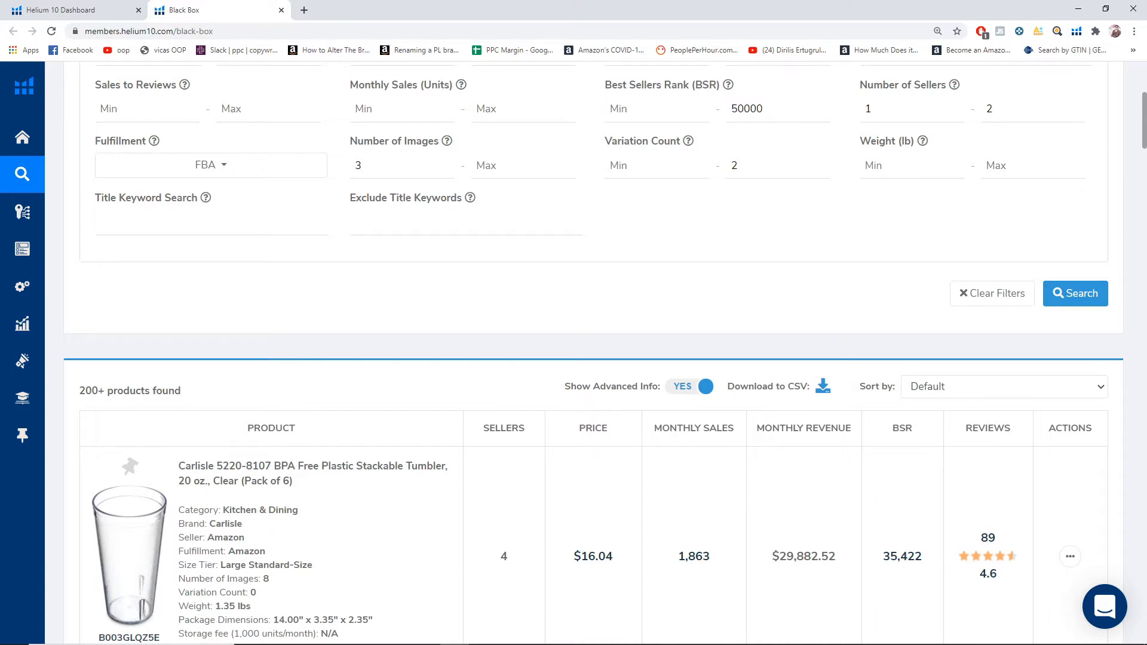
scroll(179, 249, down, 1)
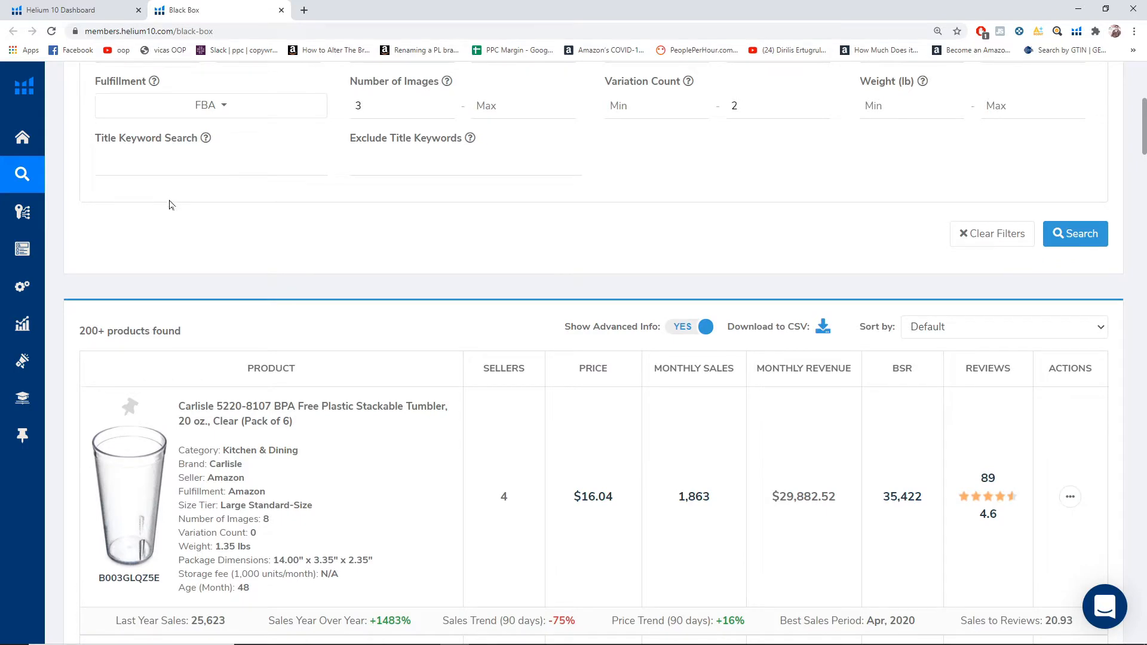
scroll(283, 342, up, 2)
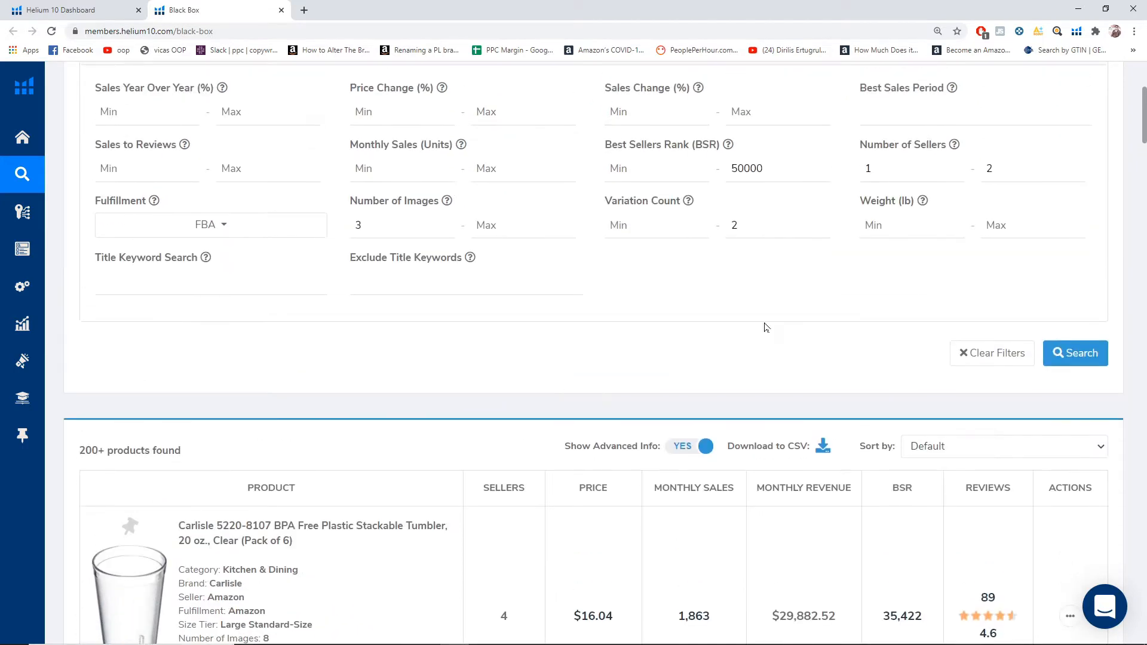
click(1081, 358)
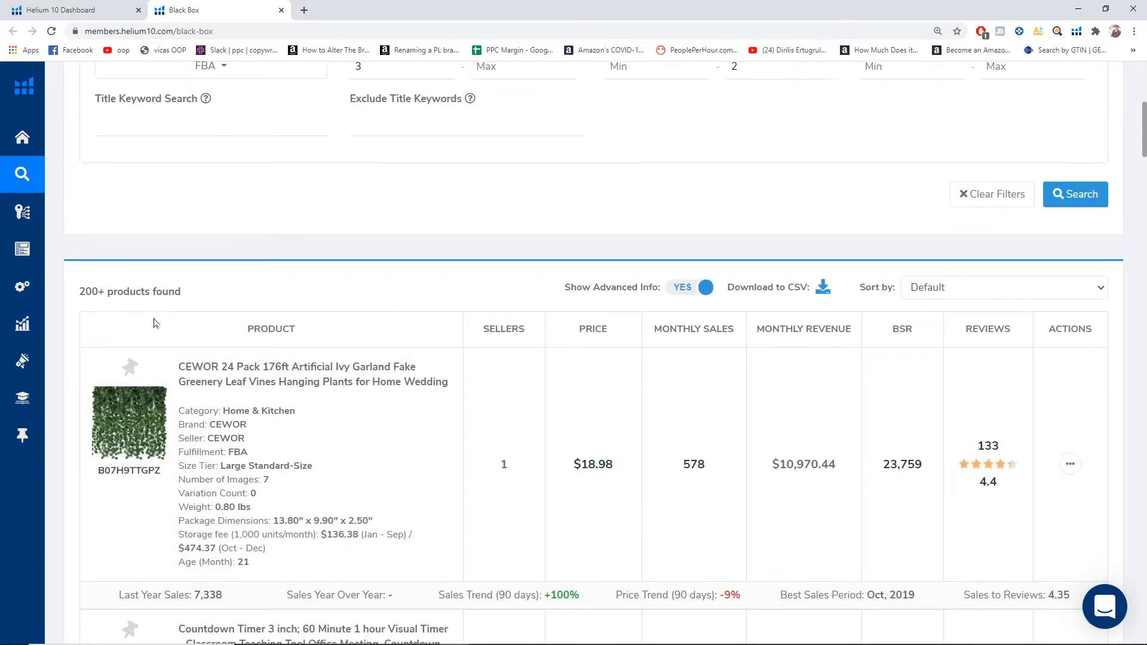
scroll(155, 322, down, 3)
- Raise the minimum review rating to 4.5 and rerun the product search
scroll(155, 323, up, 10)
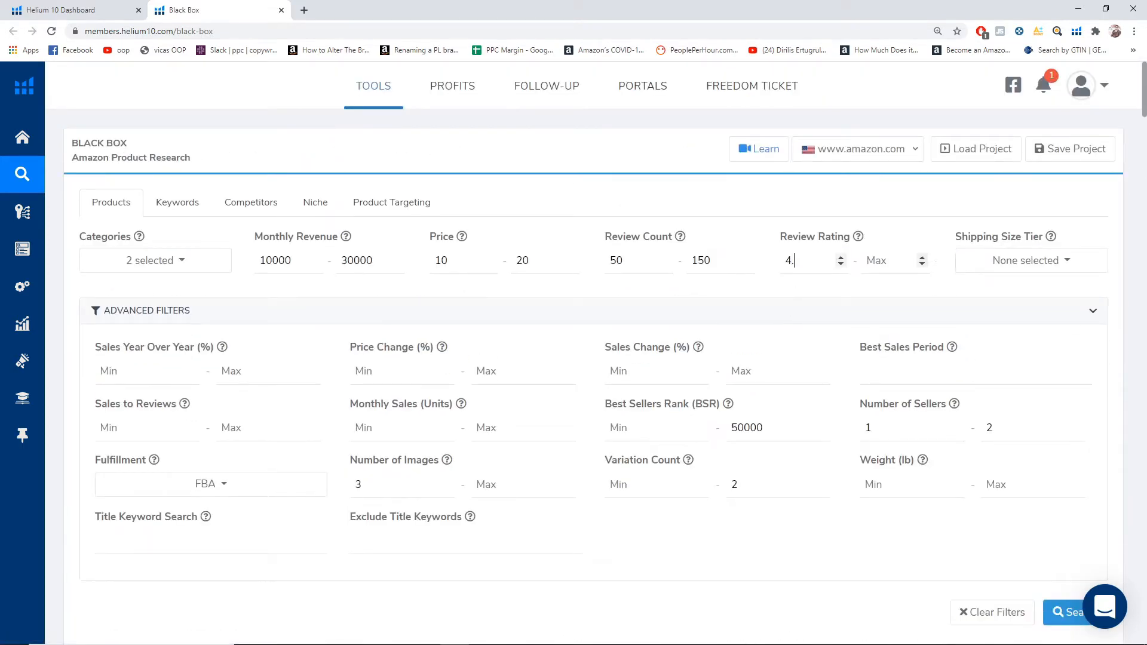
text(8)
key(BackSpace)
text(5)
scroll(1079, 364, down, 3)
click(1068, 430)
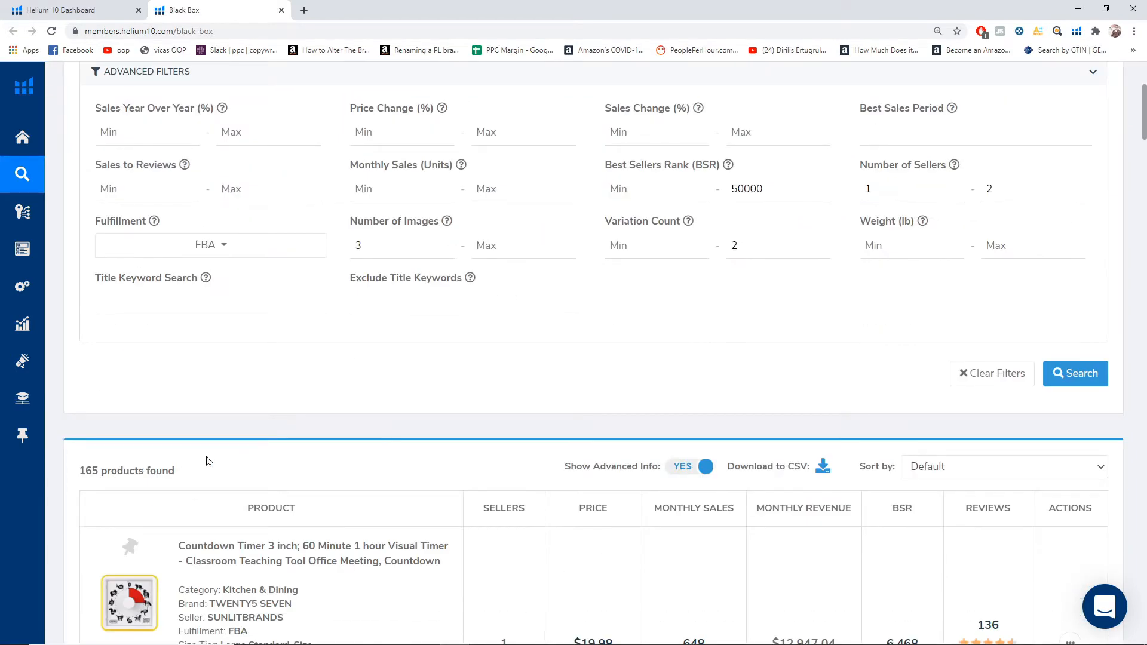
- Examine the found products against the applied filters, checking their titles, sellers, prices, sales, BSR and reviews
scroll(208, 457, up, 3)
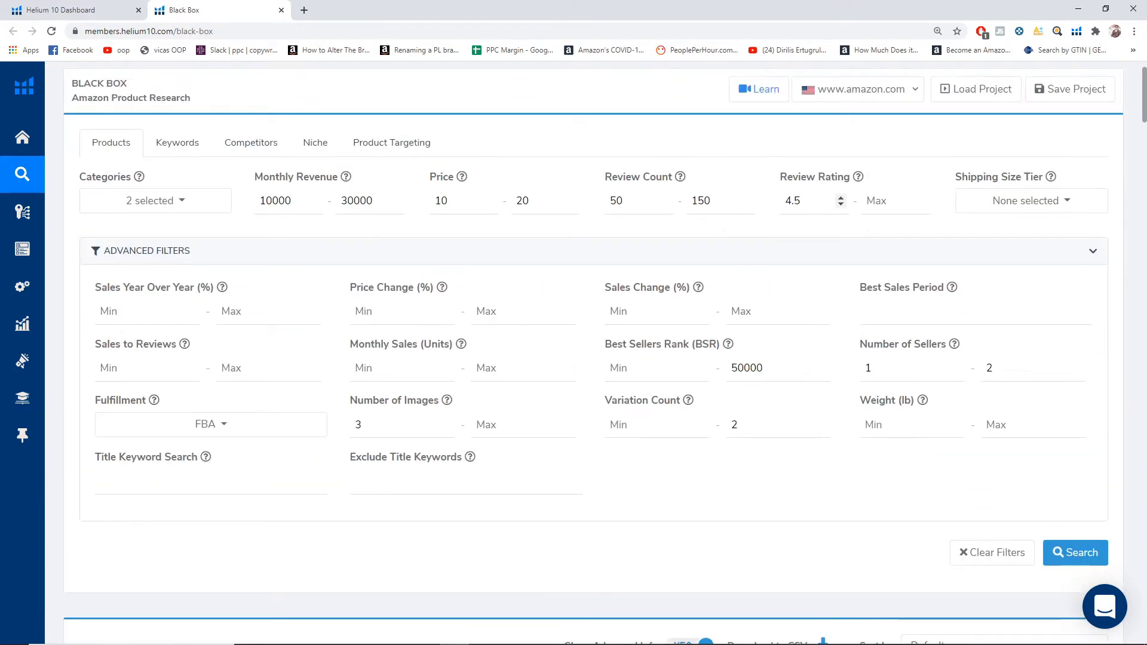
scroll(567, 311, down, 6)
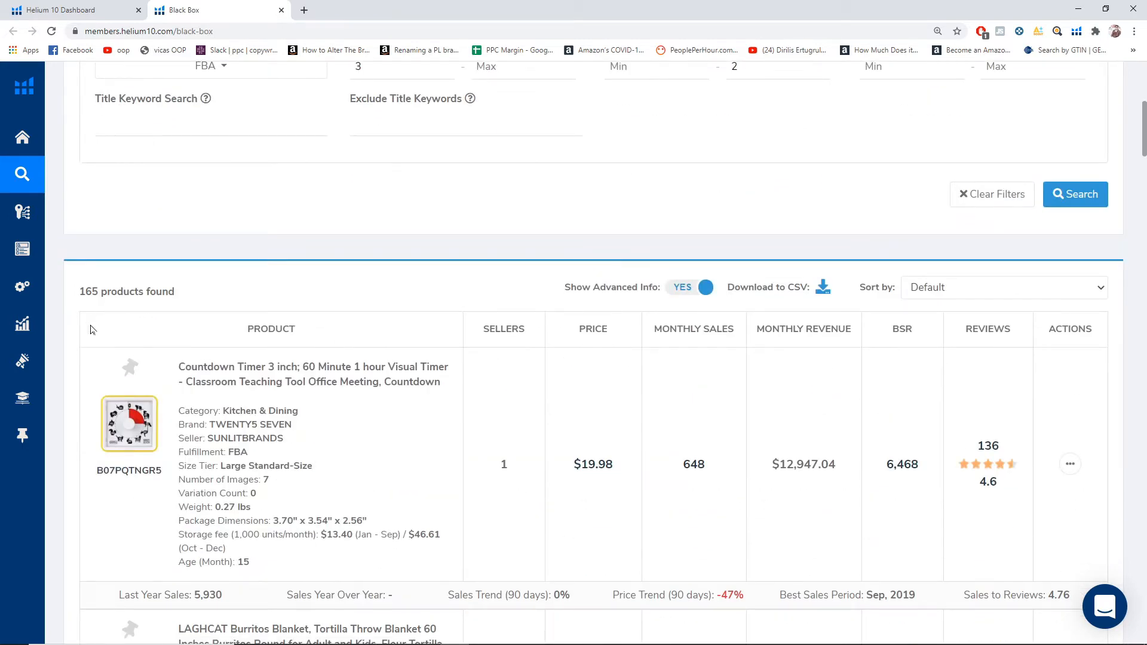
scroll(198, 335, up, 1)
scroll(197, 335, up, 5)
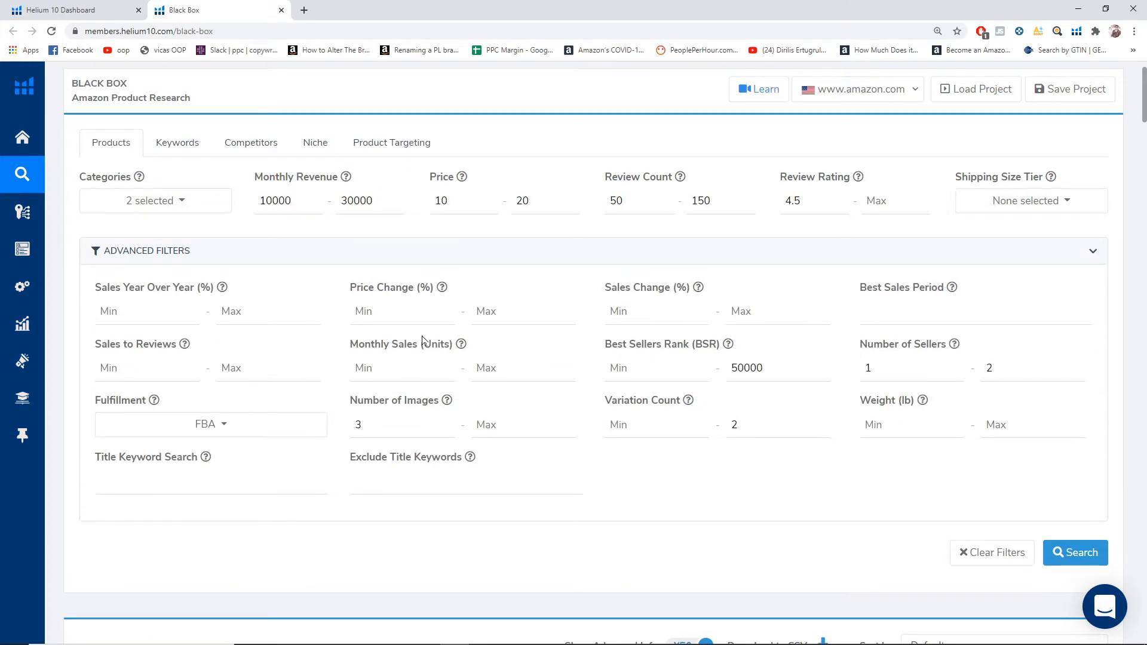
scroll(422, 341, down, 1)
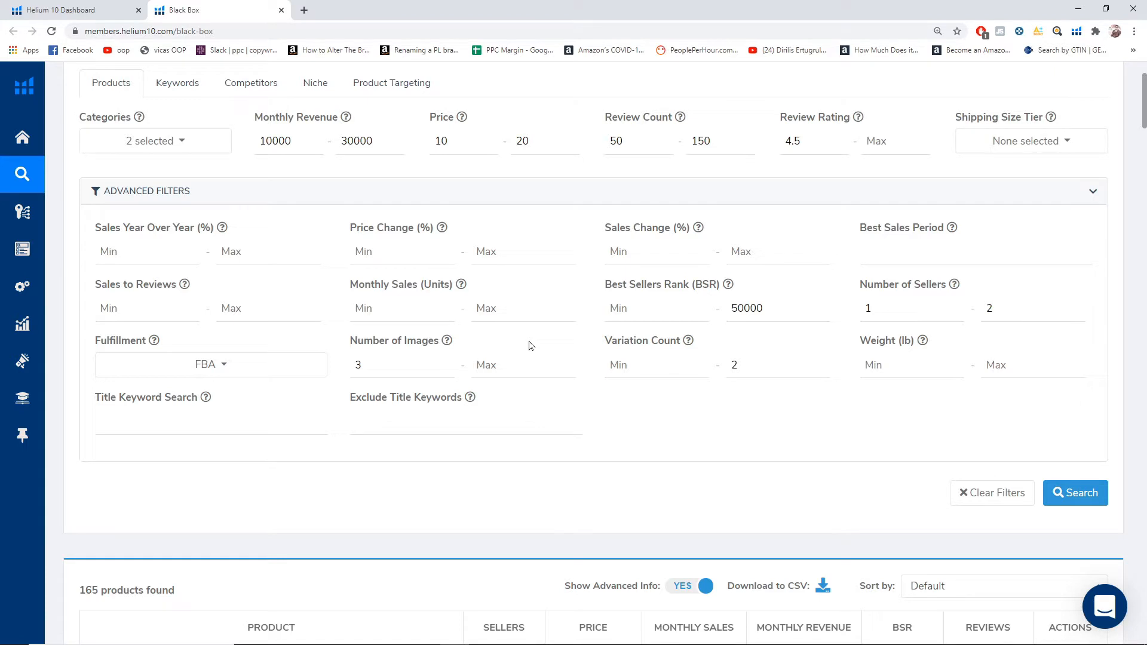
scroll(529, 346, down, 3)
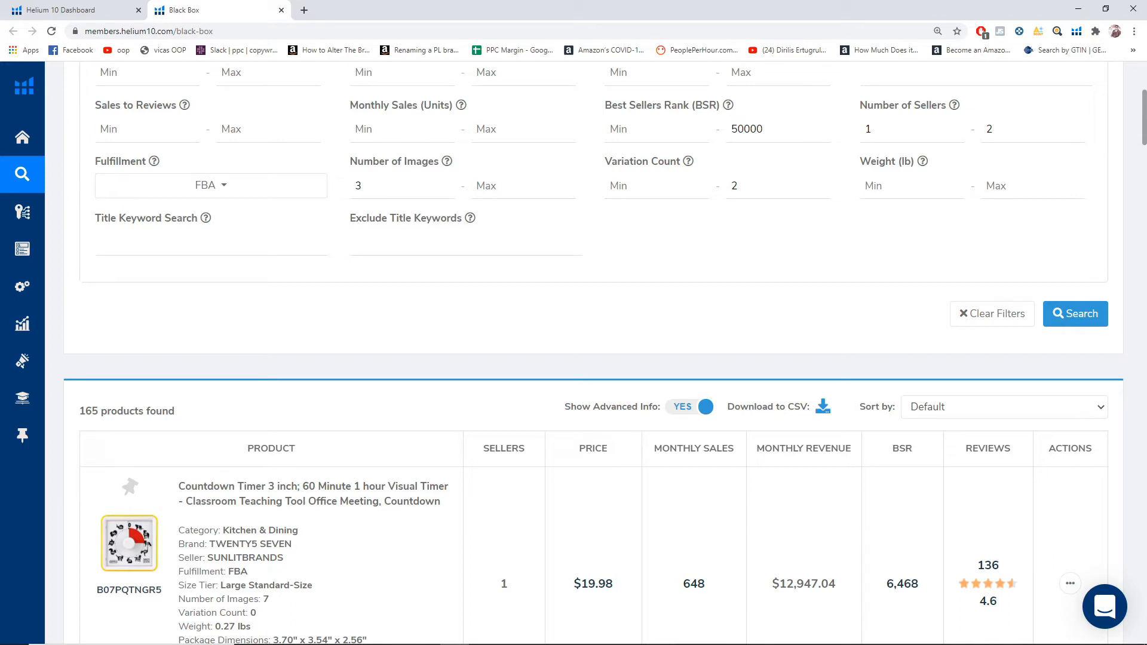
scroll(178, 285, down, 6)
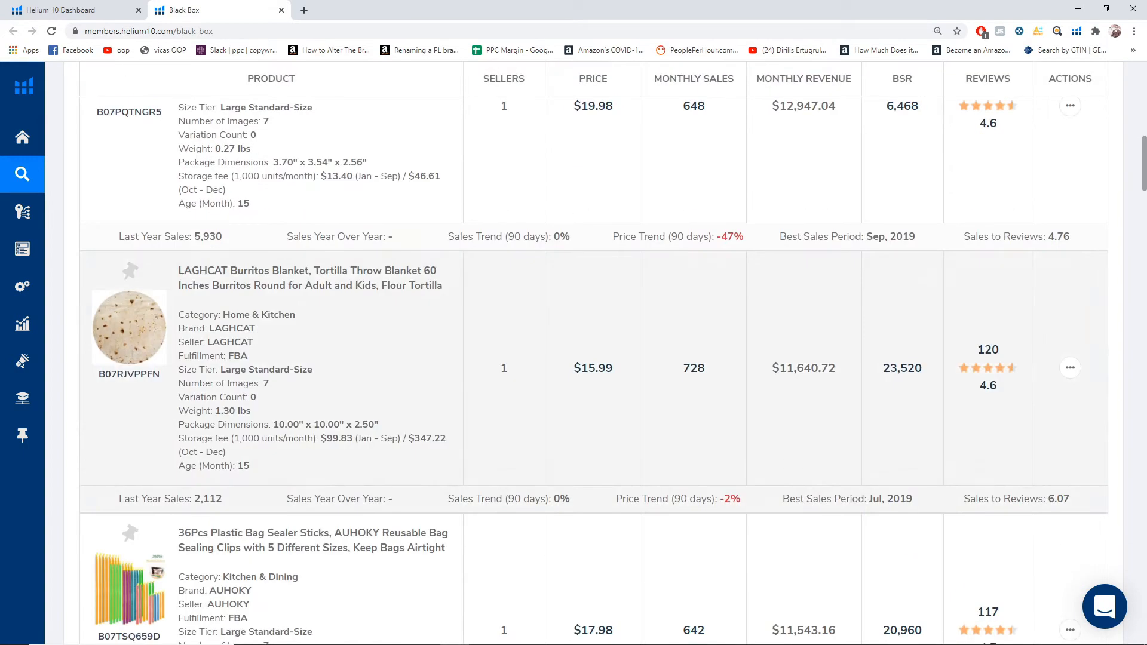
scroll(594, 370, down, 2)
scroll(594, 370, up, 1)
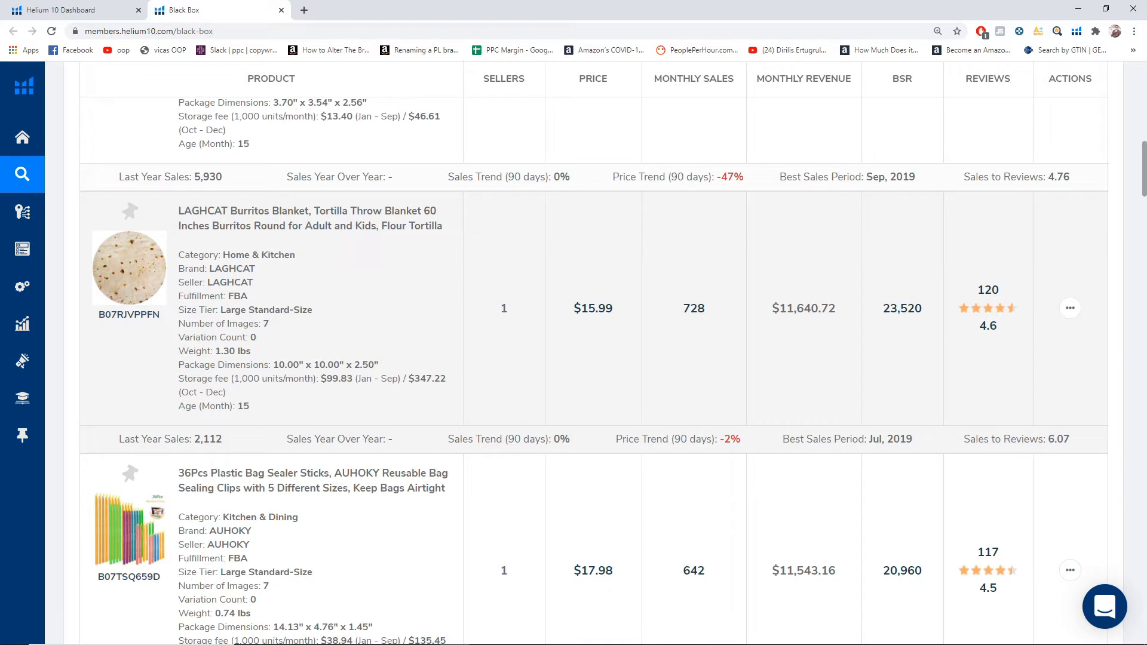
- Copy "Blanket" from the LAGHCAT 60-inch blanket's title into the title keyword filter and run the search
drag(271, 210, 311, 211)
key(ctrl+c)
scroll(358, 297, up, 8)
click(212, 183)
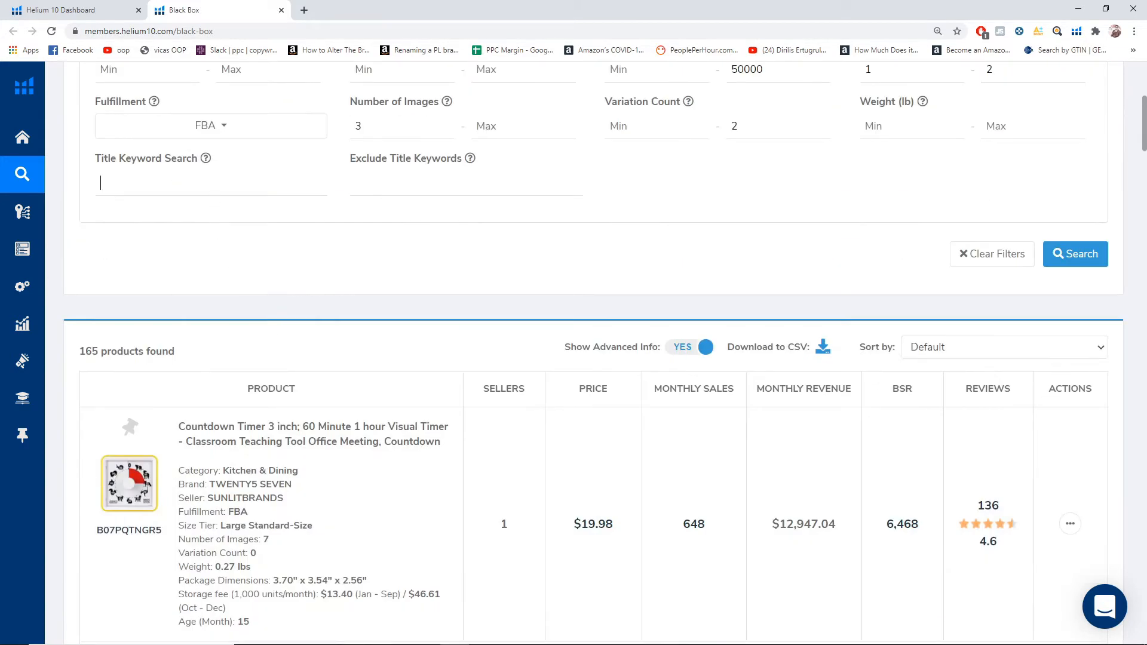
key(ctrl+v)
click(1083, 254)
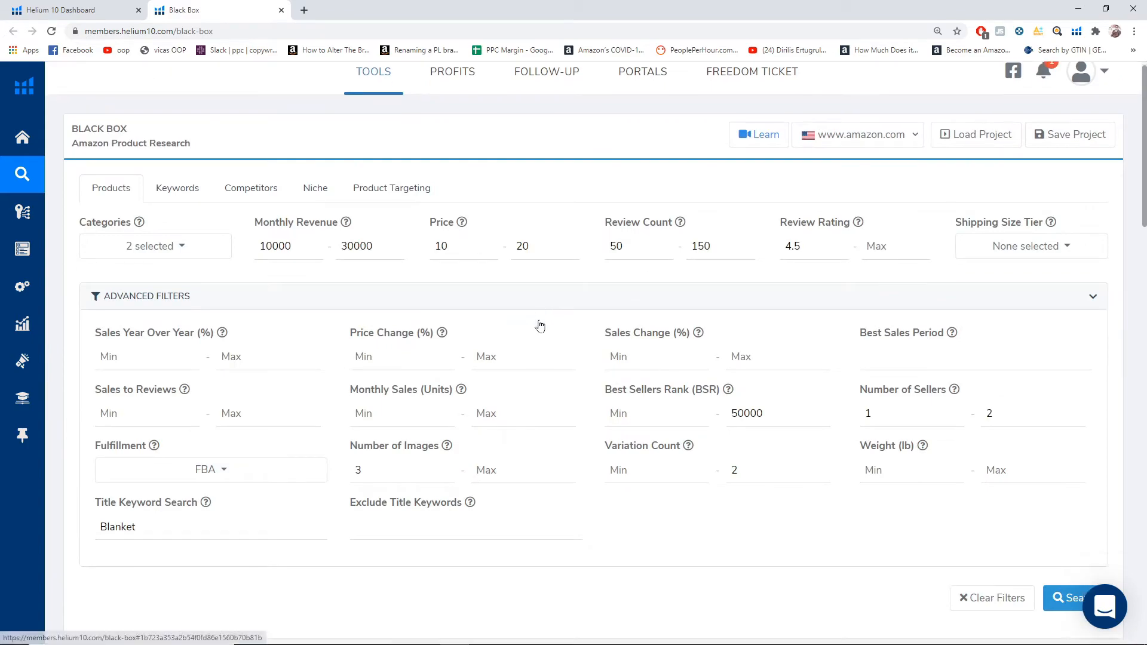
- Examine the products found for the Blanket title keyword and the number of results
scroll(539, 326, down, 5)
scroll(540, 326, down, 13)
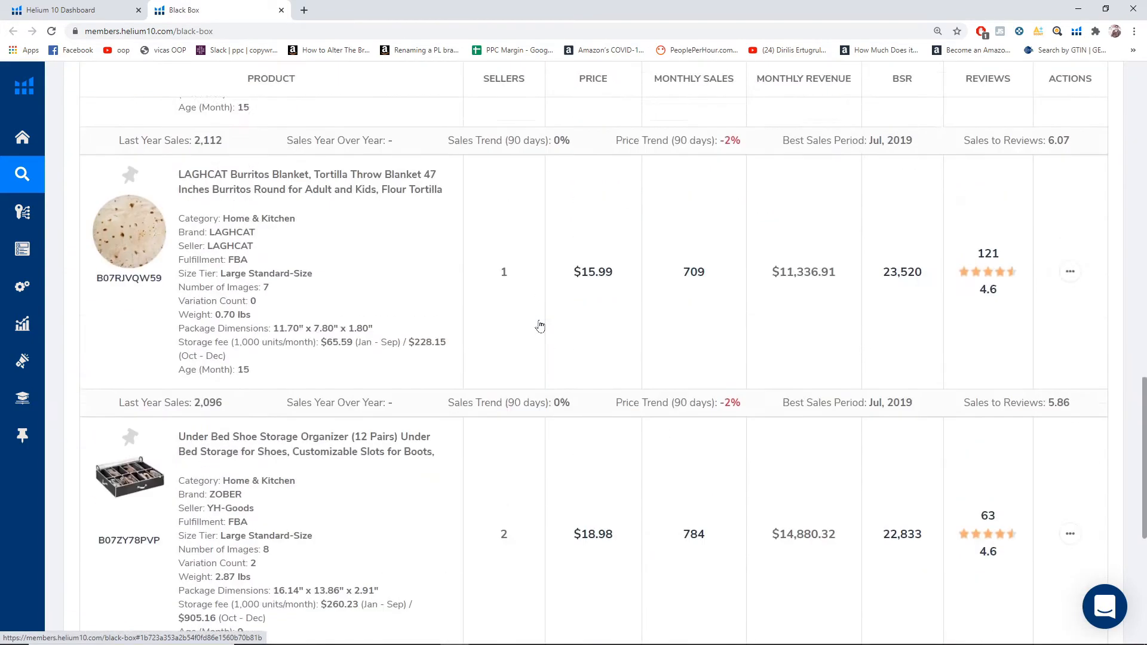
scroll(540, 326, down, 1)
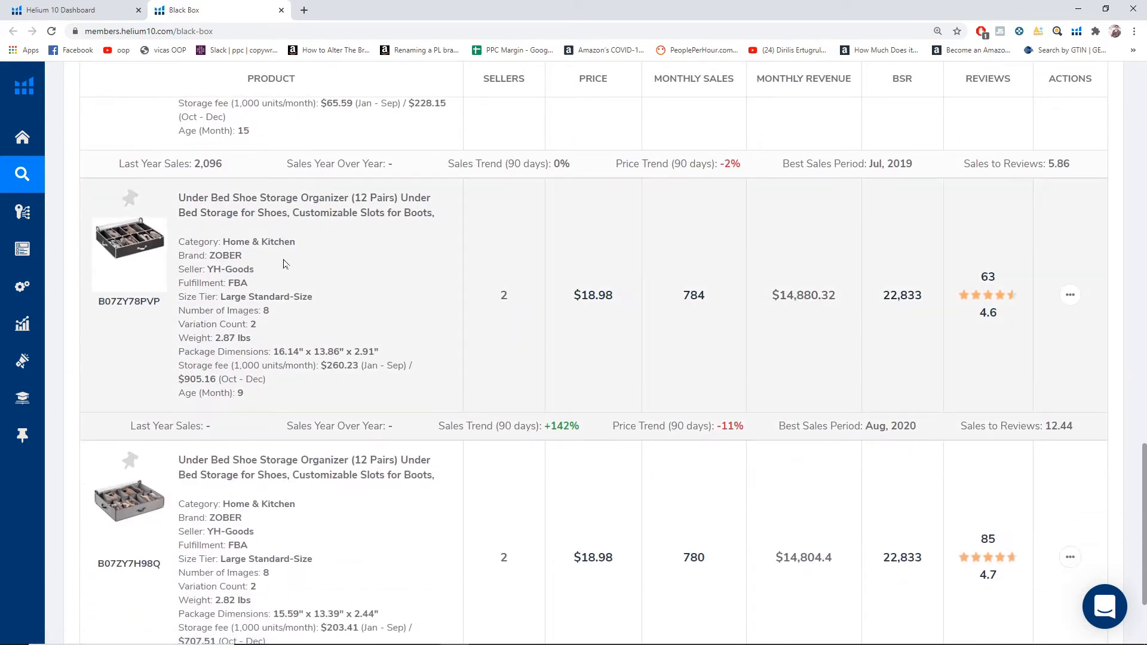
scroll(293, 319, down, 2)
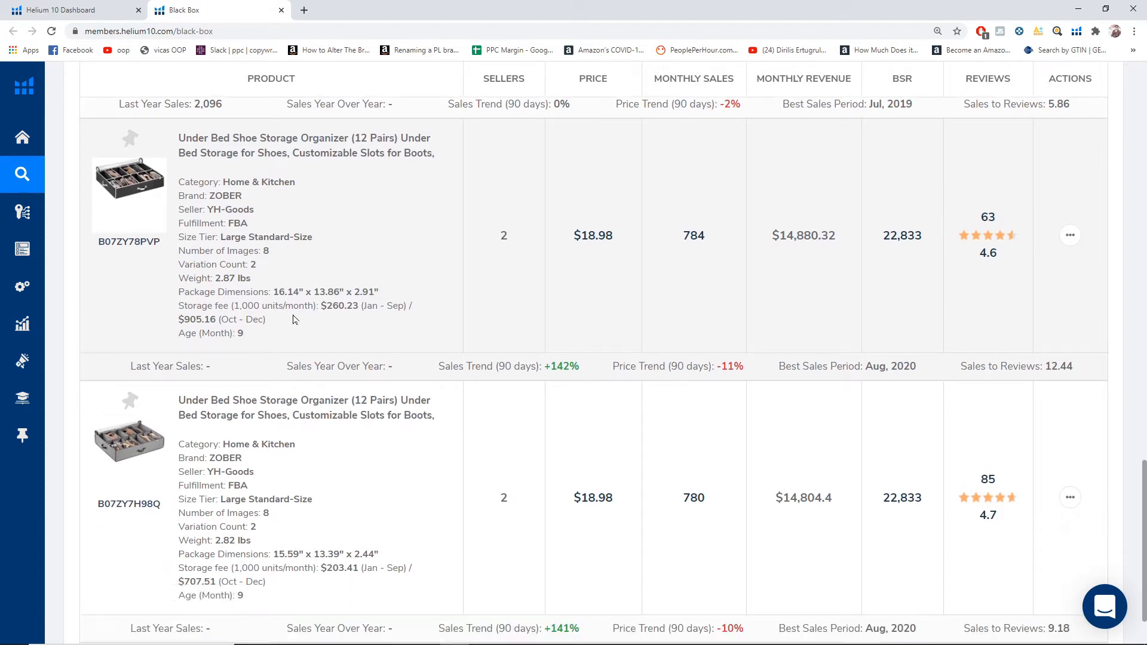
scroll(293, 319, up, 15)
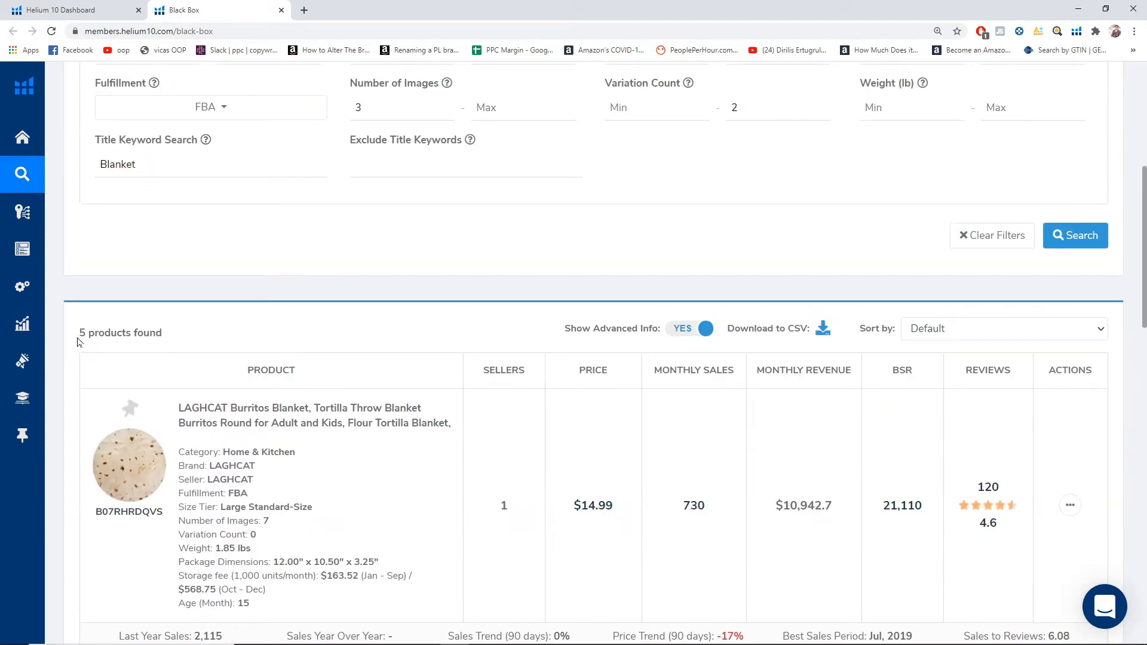
drag(79, 332, 156, 333)
- Copy the keyword "Blanket" from the title keyword filter and clear that filter
scroll(156, 335, up, 3)
scroll(156, 334, up, 1)
click(136, 344)
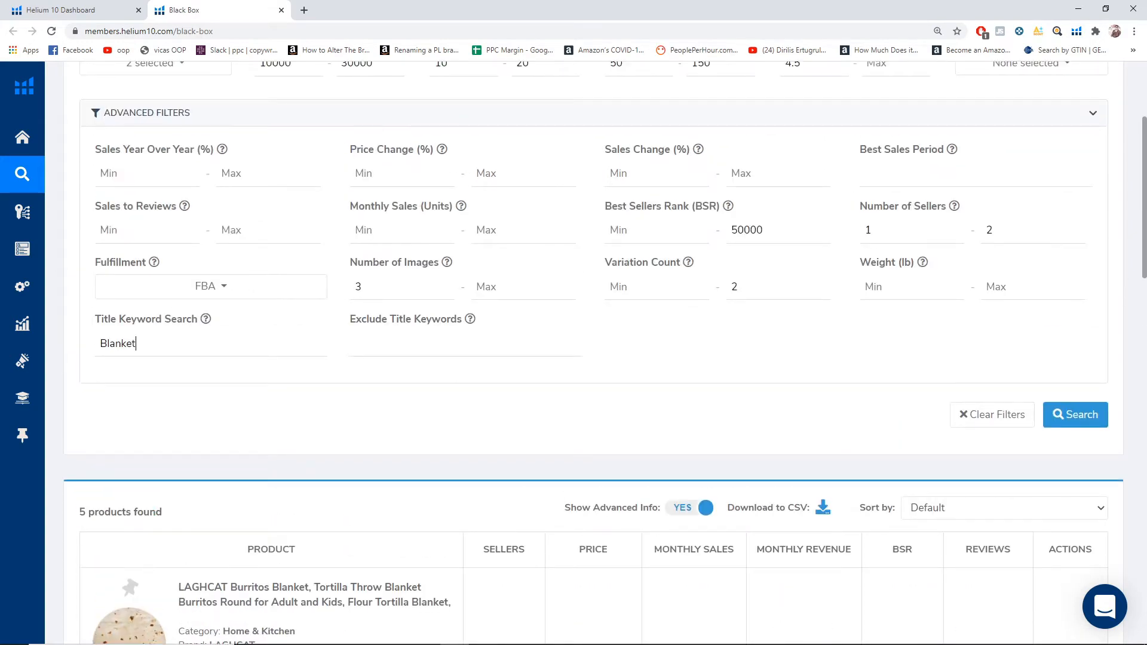
key(ctrl+a)
key(ctrl+c)
key(BackSpace)
scroll(443, 369, down, 2)
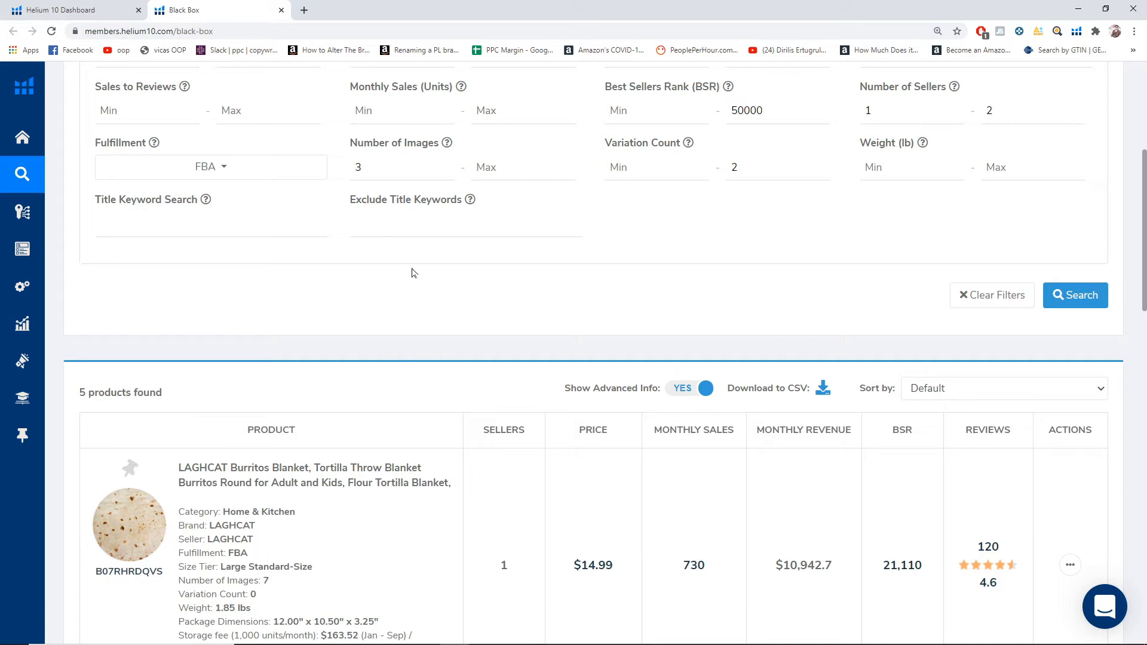
- Exclude products with "Blanket" in the title through the Exclude Title Keywords filter and run the search
key(ctrl+v)
click(1076, 295)
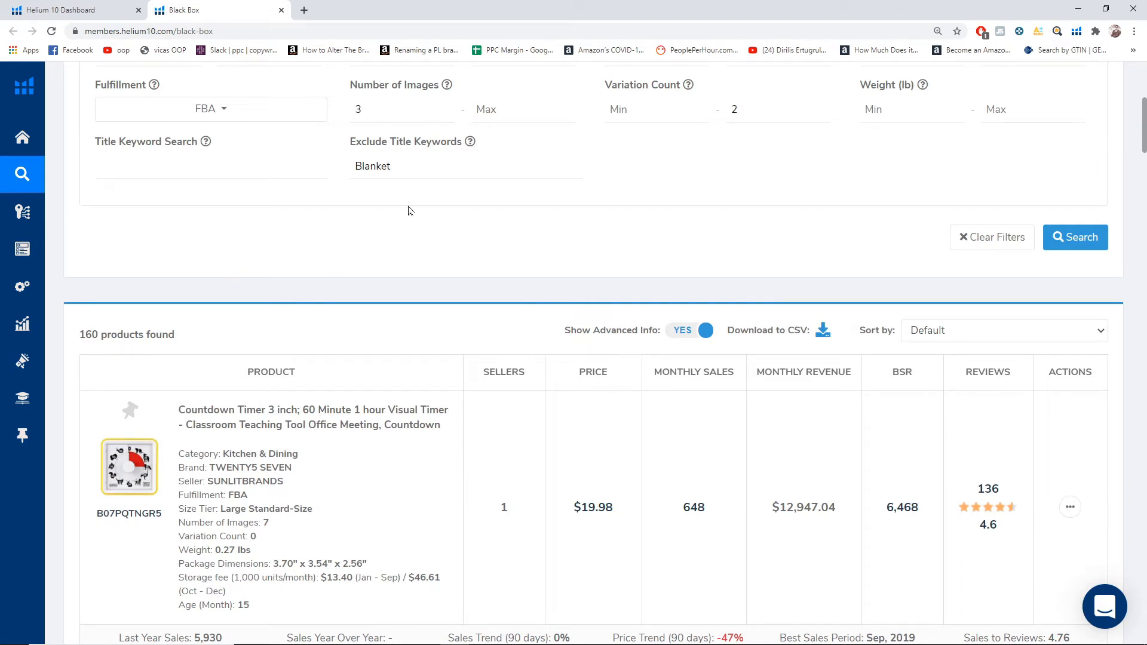
- Clear the Exclude Title Keywords filter, rerun the search with the remaining filters and bring up the results list
drag(395, 168, 345, 174)
key(BackSpace)
click(1076, 238)
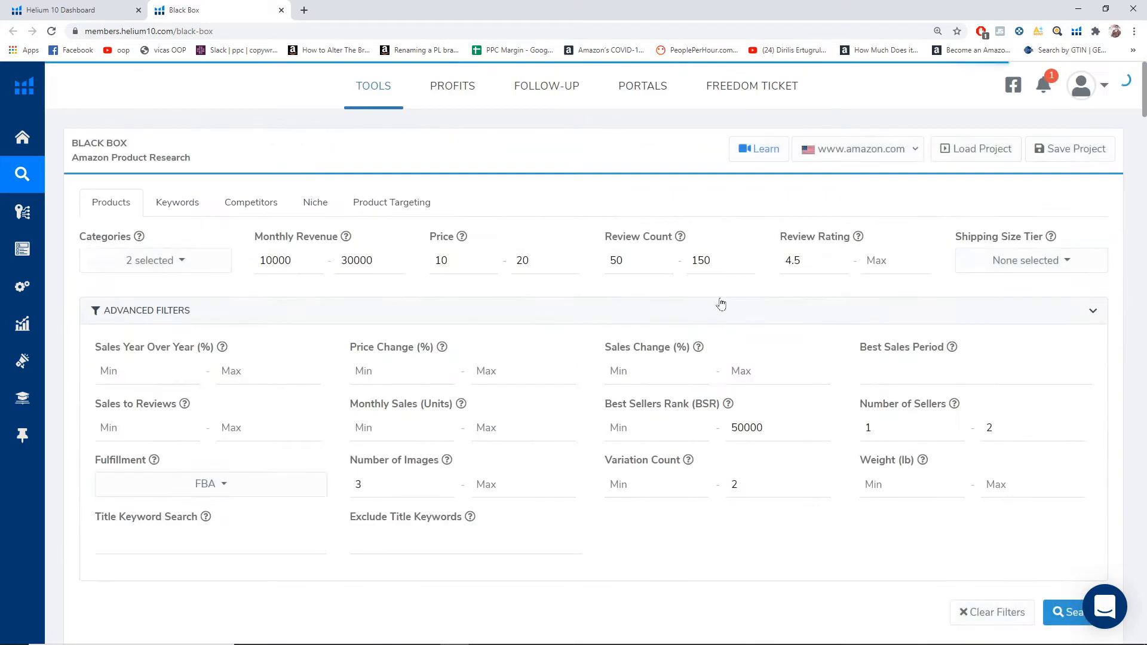
scroll(723, 303, down, 2)
scroll(721, 303, up, 2)
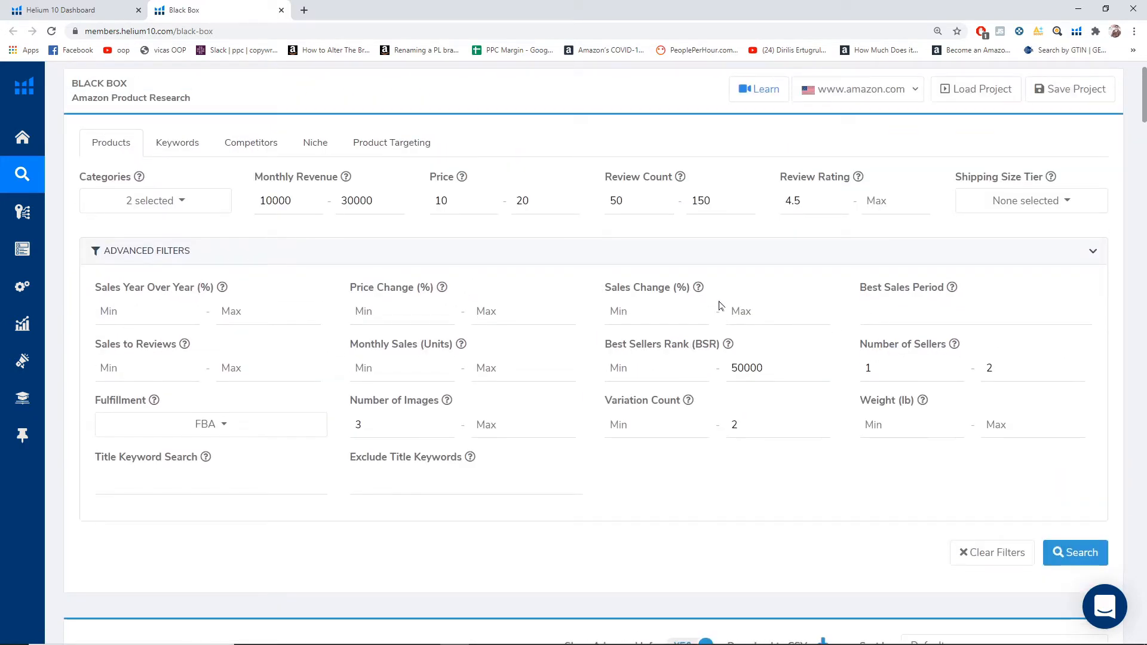
scroll(722, 305, down, 9)
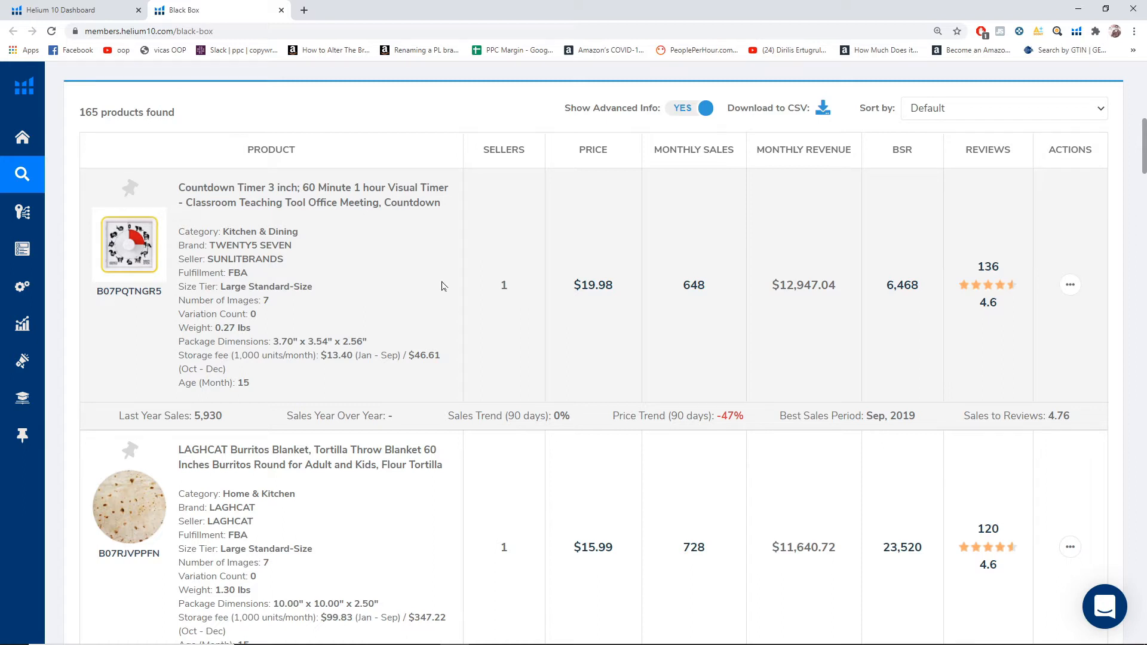
- Examine the Countdown Timer's product details, including fulfillment, size tier, package dimensions and age in months
key(ctrl+plus)
key(ctrl+plus)
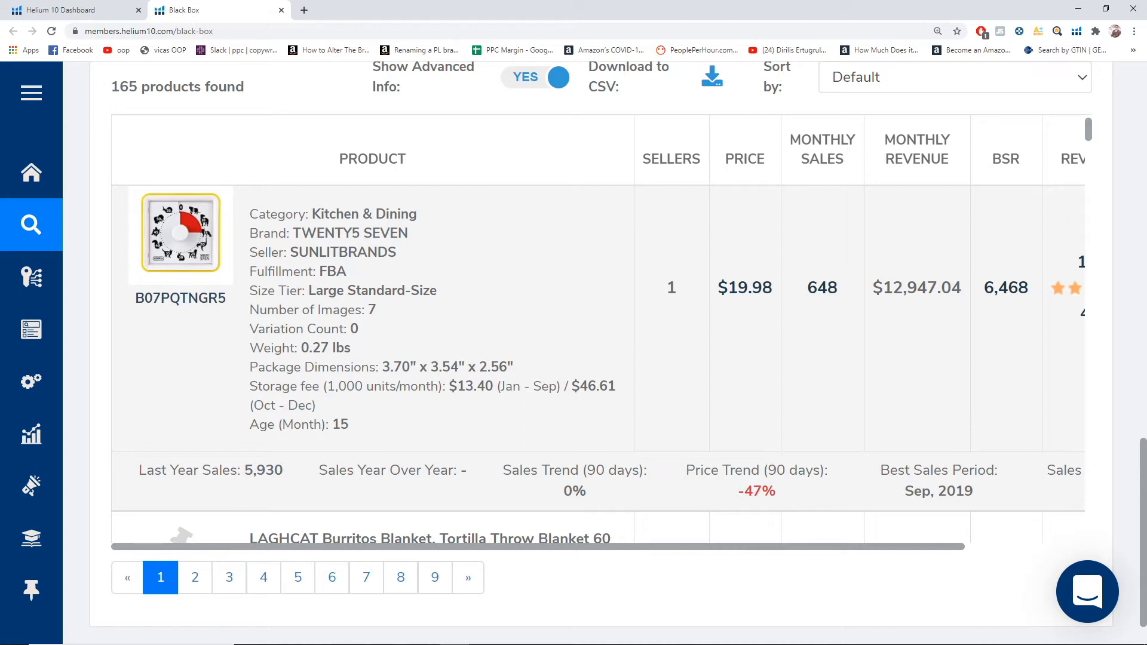
drag(250, 272, 349, 276)
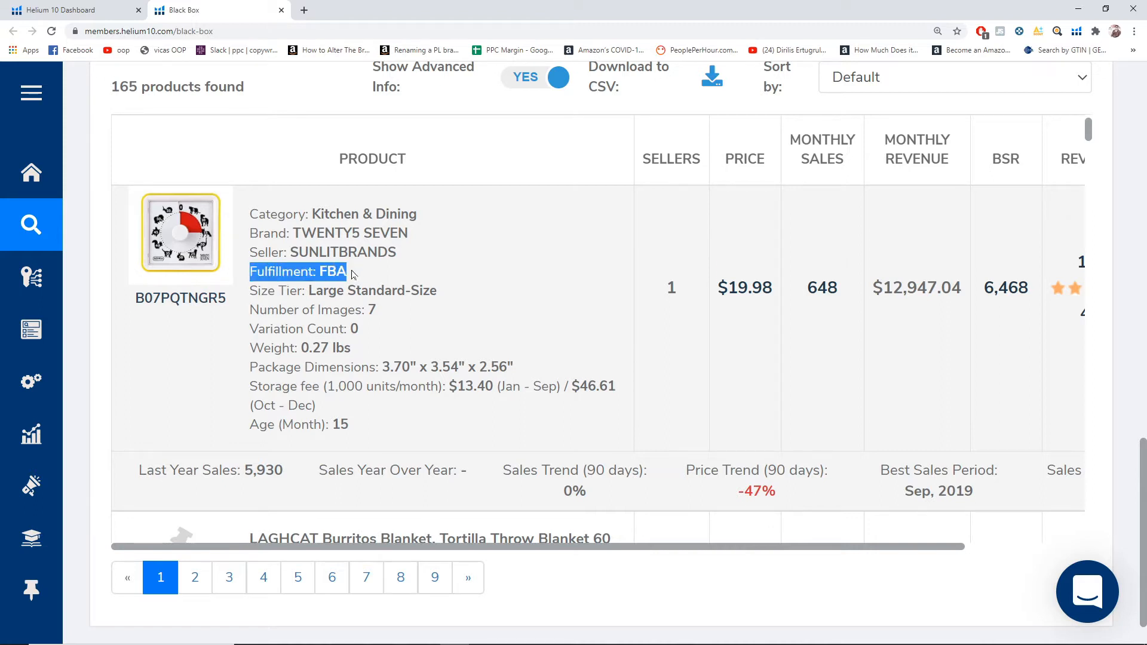
drag(250, 291, 324, 293)
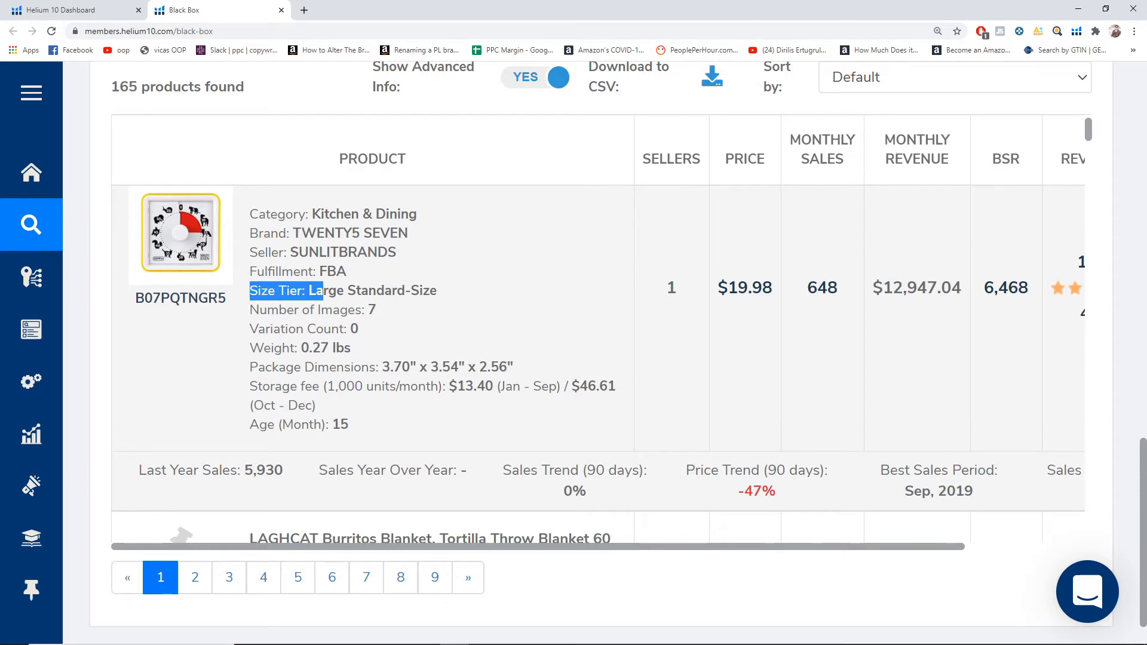
scroll(598, 358, down, 1)
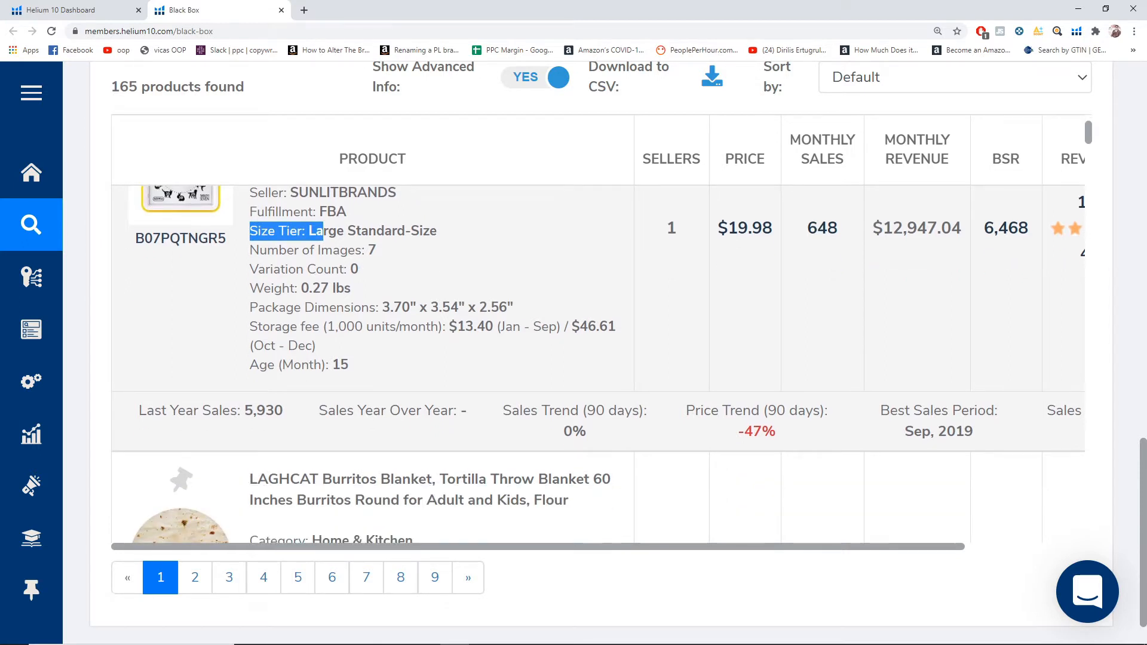
click(323, 230)
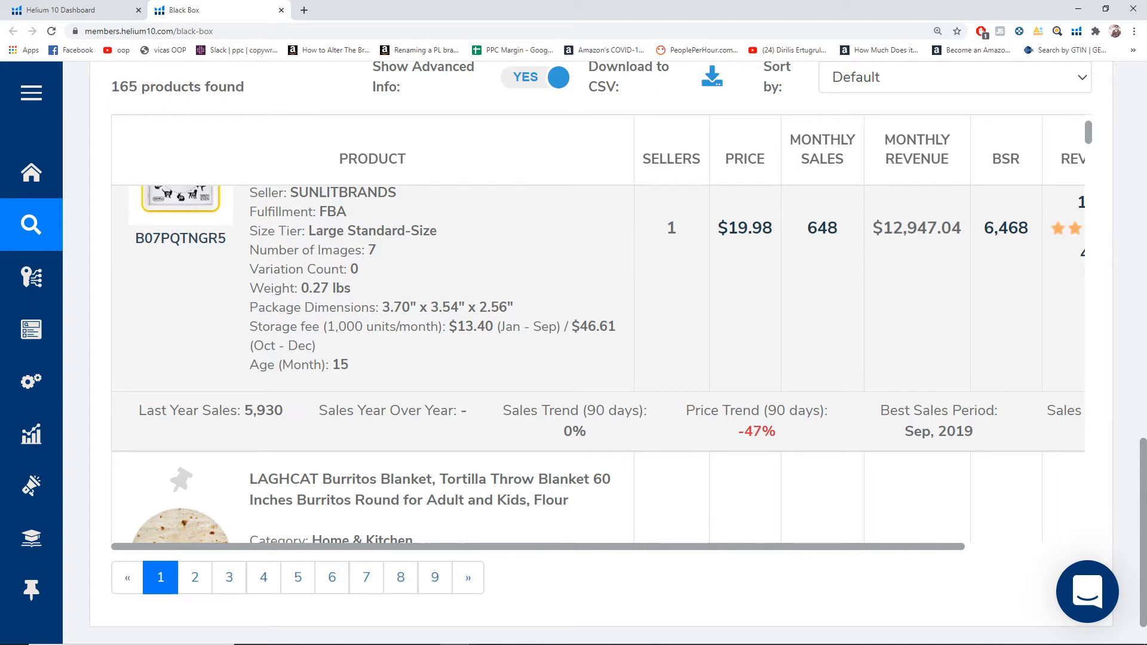
drag(383, 307, 508, 307)
scroll(486, 310, down, 1)
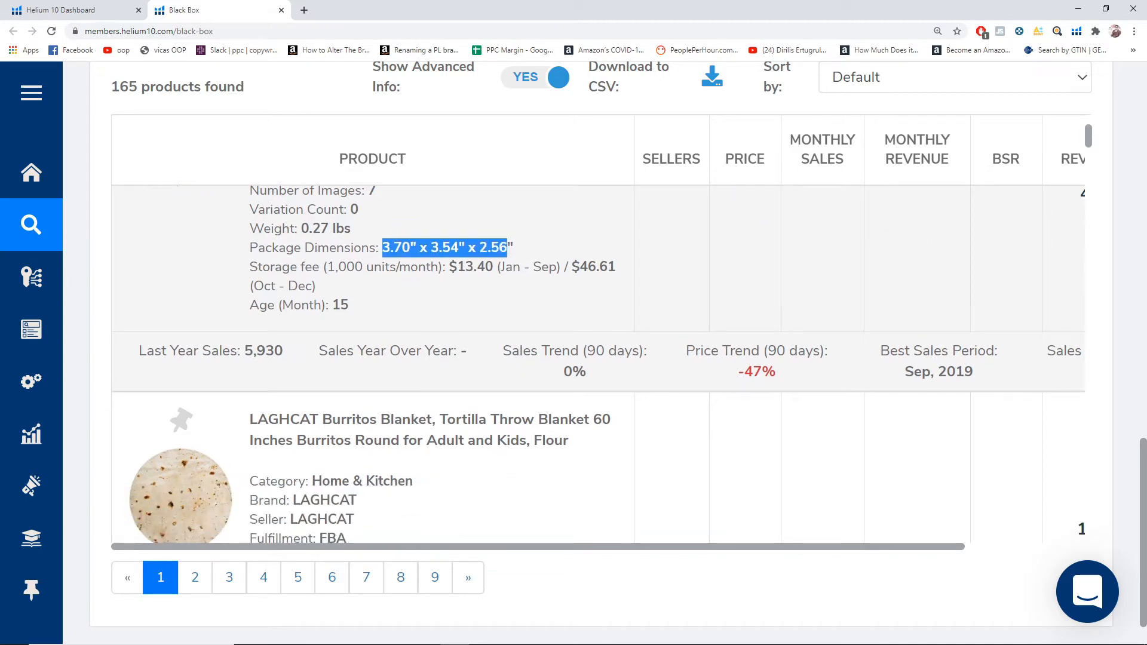
scroll(386, 289, up, 1)
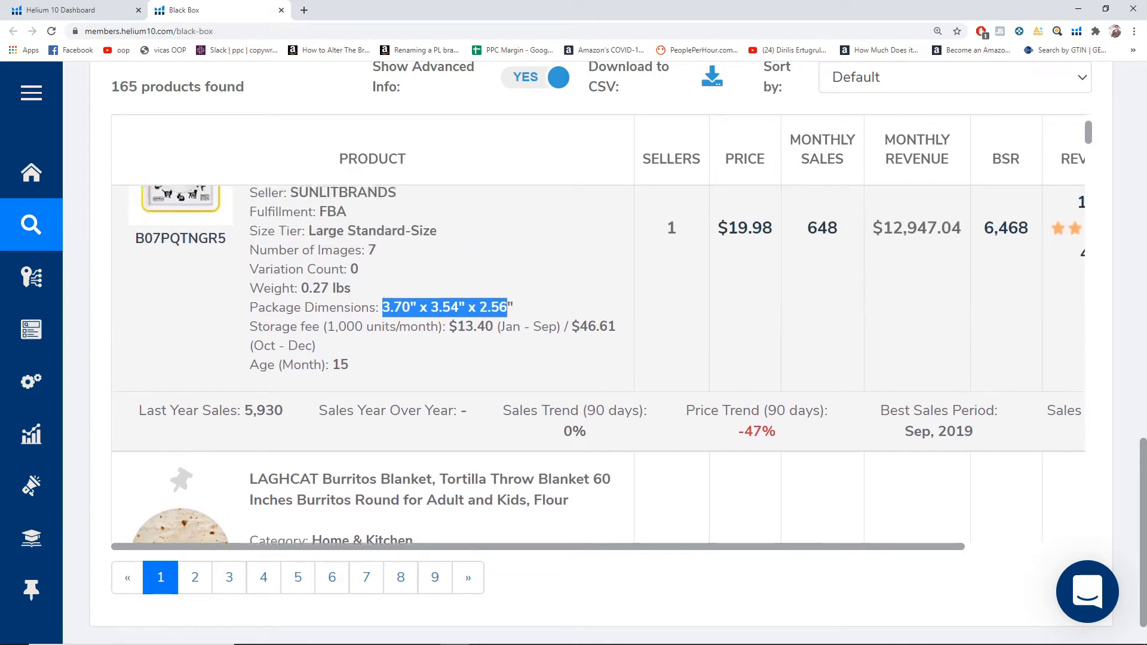
click(385, 288)
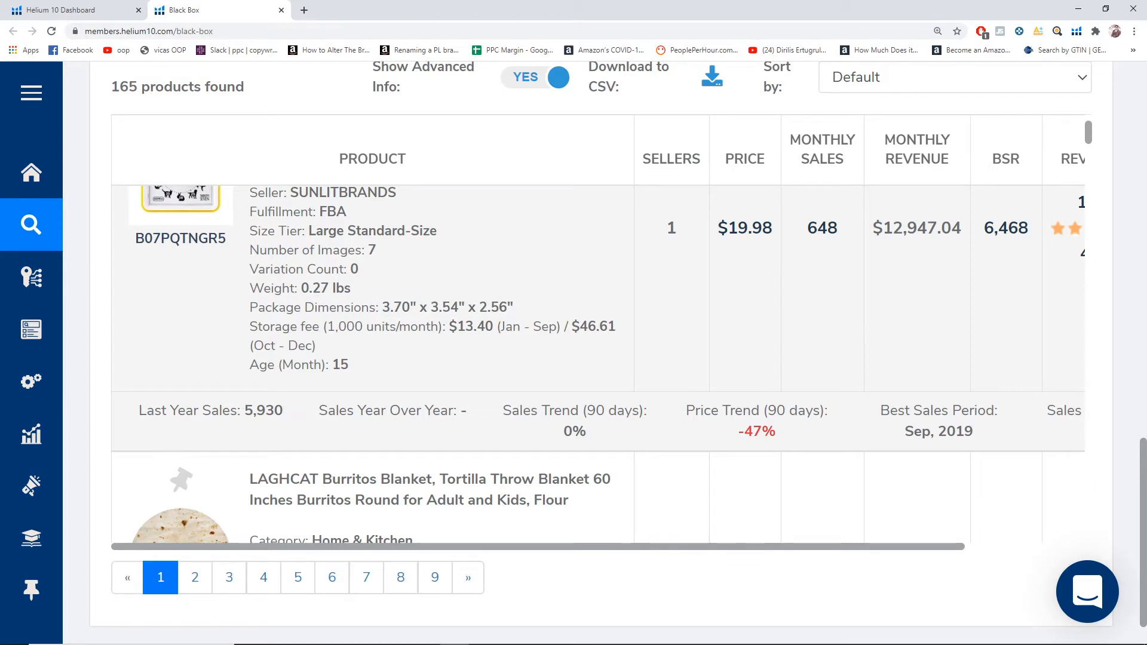
drag(332, 366, 351, 366)
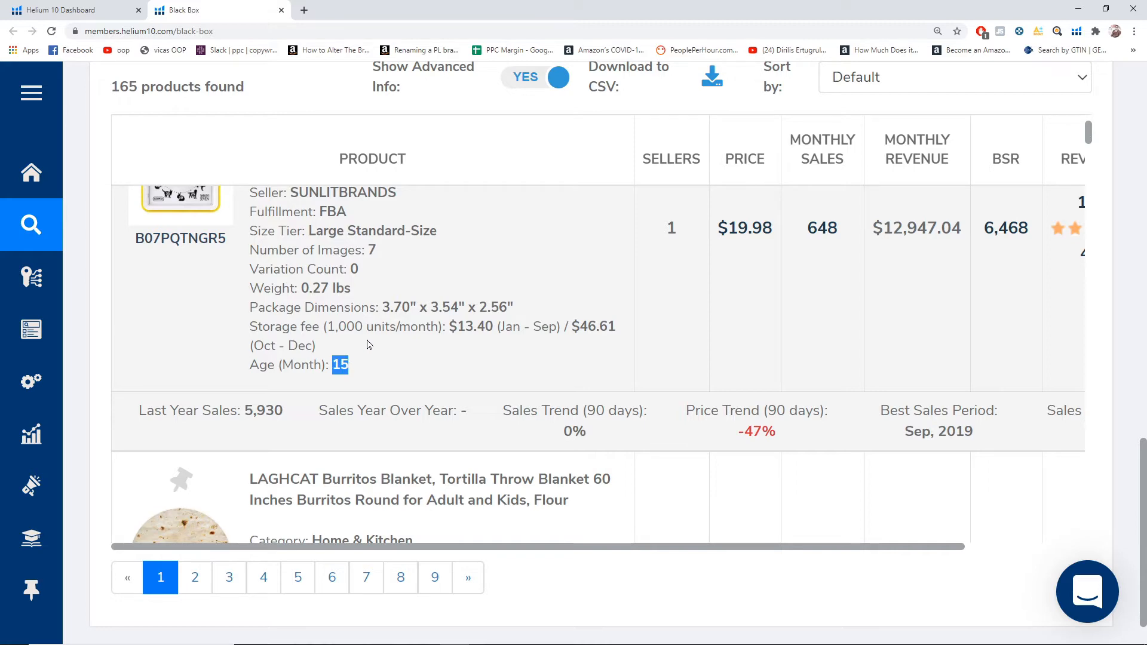
- Check the Countdown Timer's number of sellers and view its all-time price history chart, closing the chart when done
key(ctrl+minus)
key(ctrl+minus)
key(ctrl+minus)
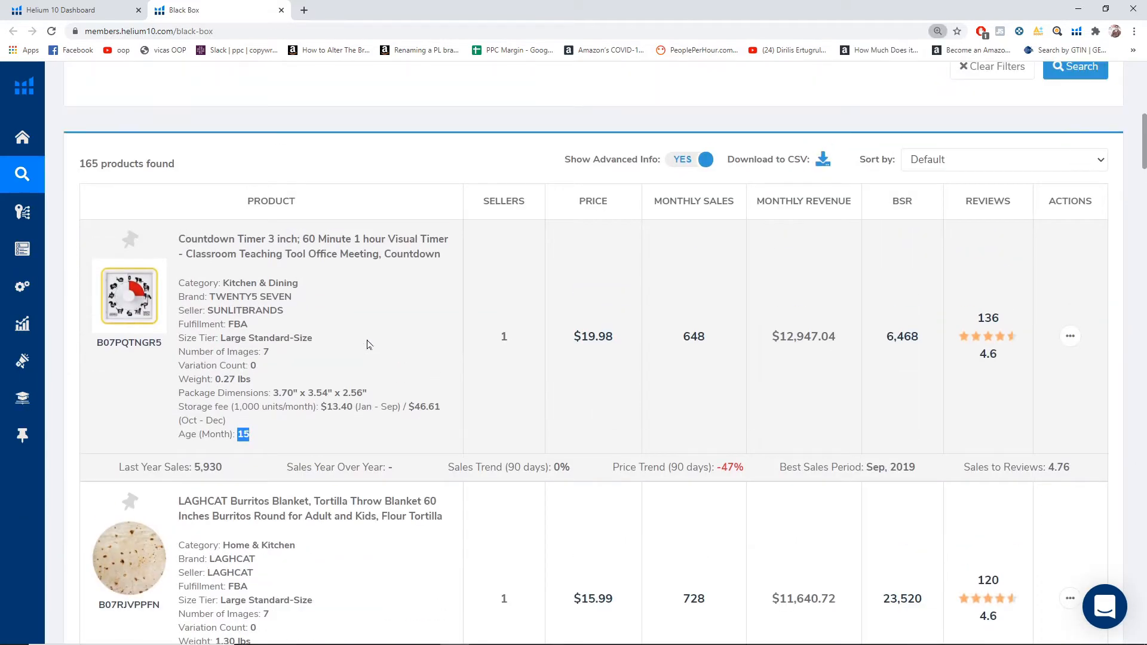
click(451, 308)
scroll(504, 204, down, 1)
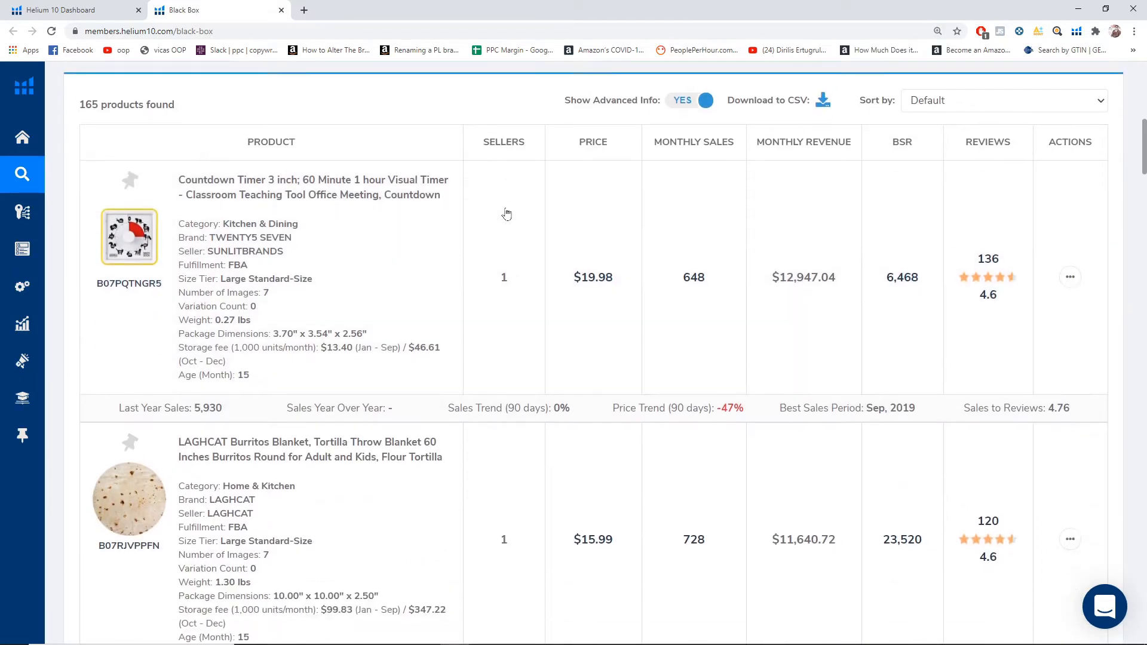
double_click(507, 277)
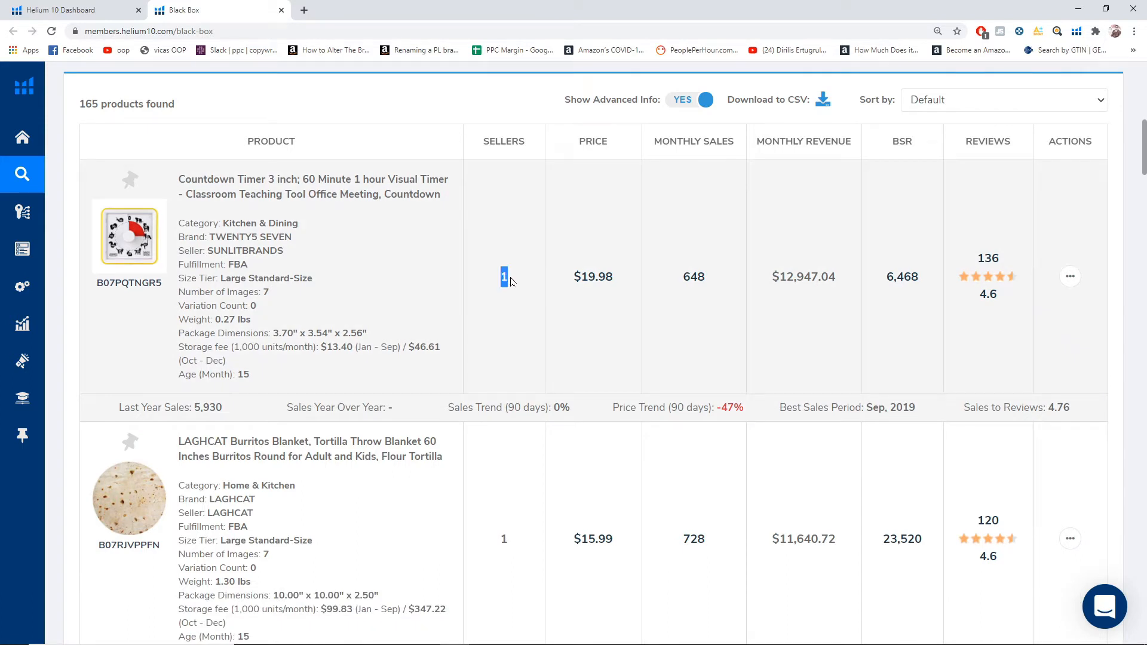
click(511, 278)
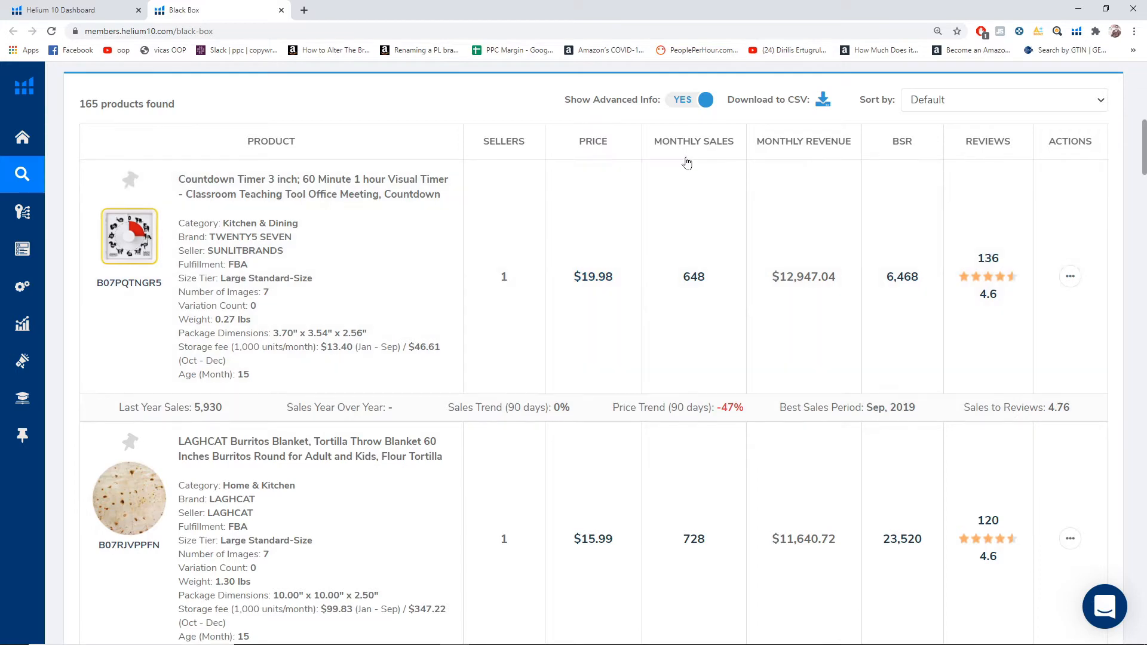
click(595, 282)
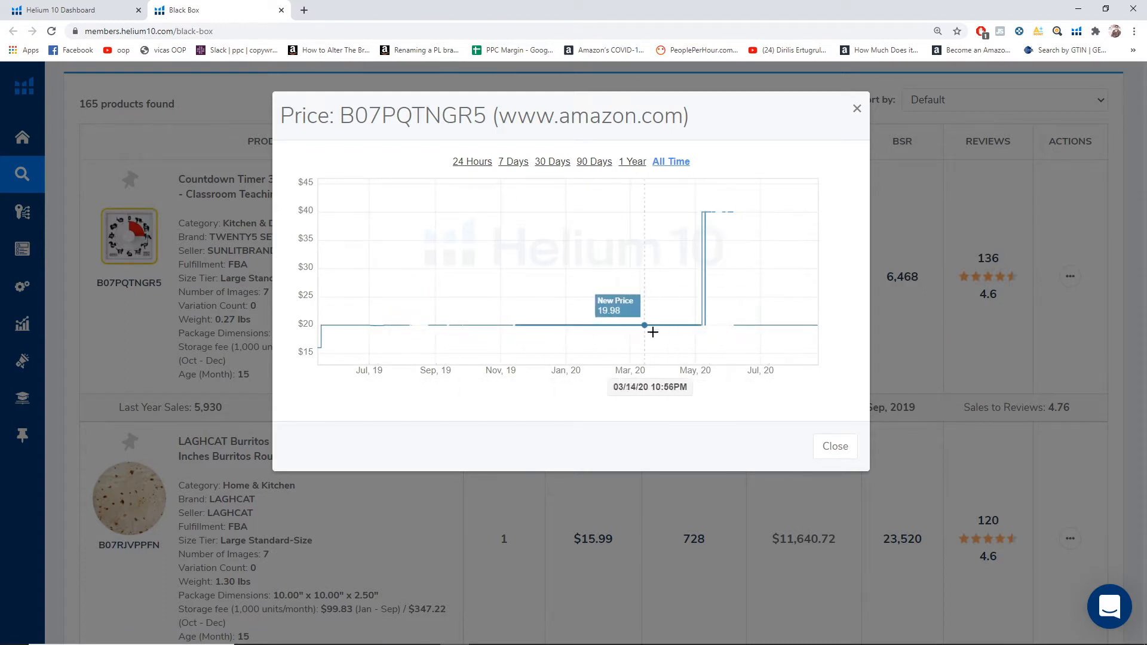
click(858, 110)
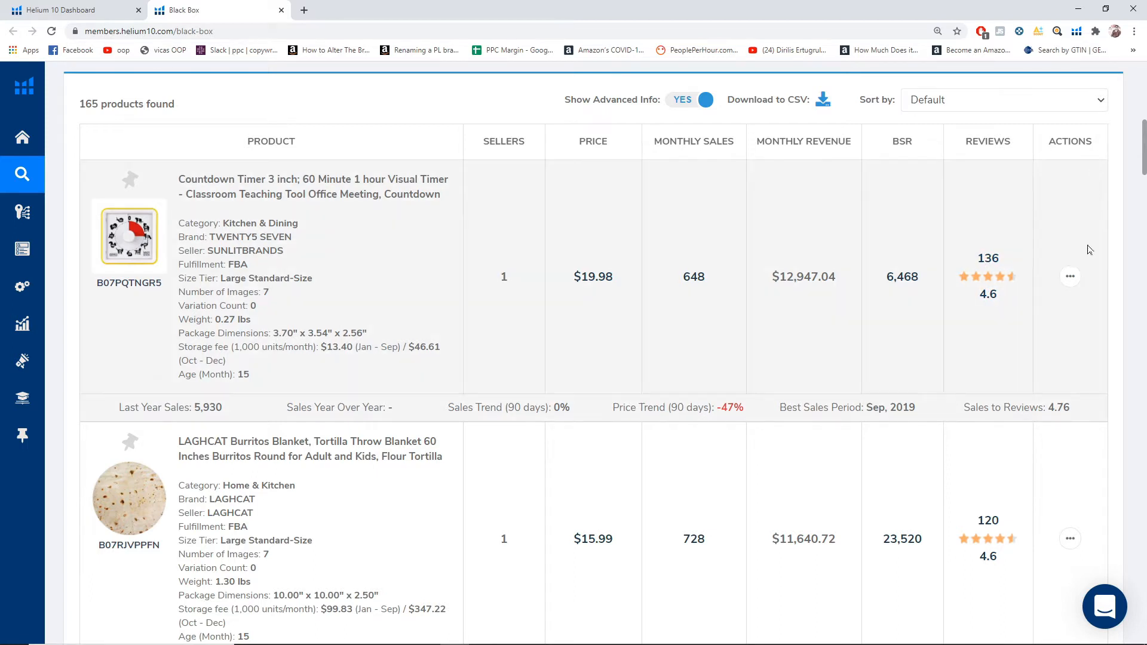
- Review the available actions for the Countdown Timer and open its product page on Amazon
click(1073, 282)
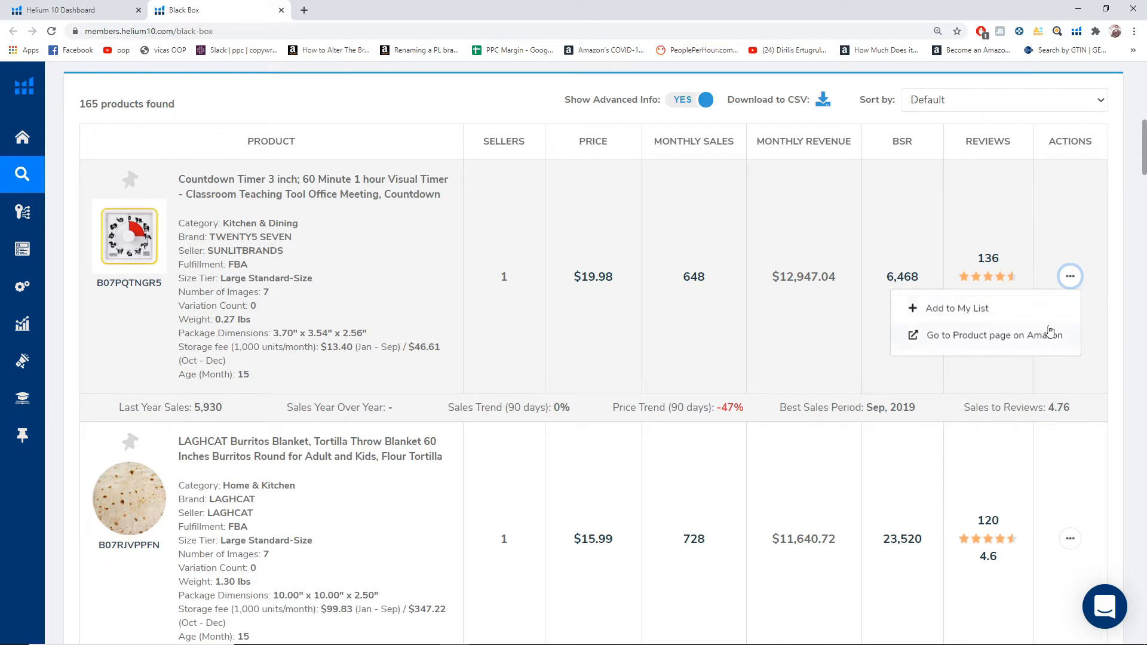
key(ctrl+plus)
scroll(928, 166, up, 3)
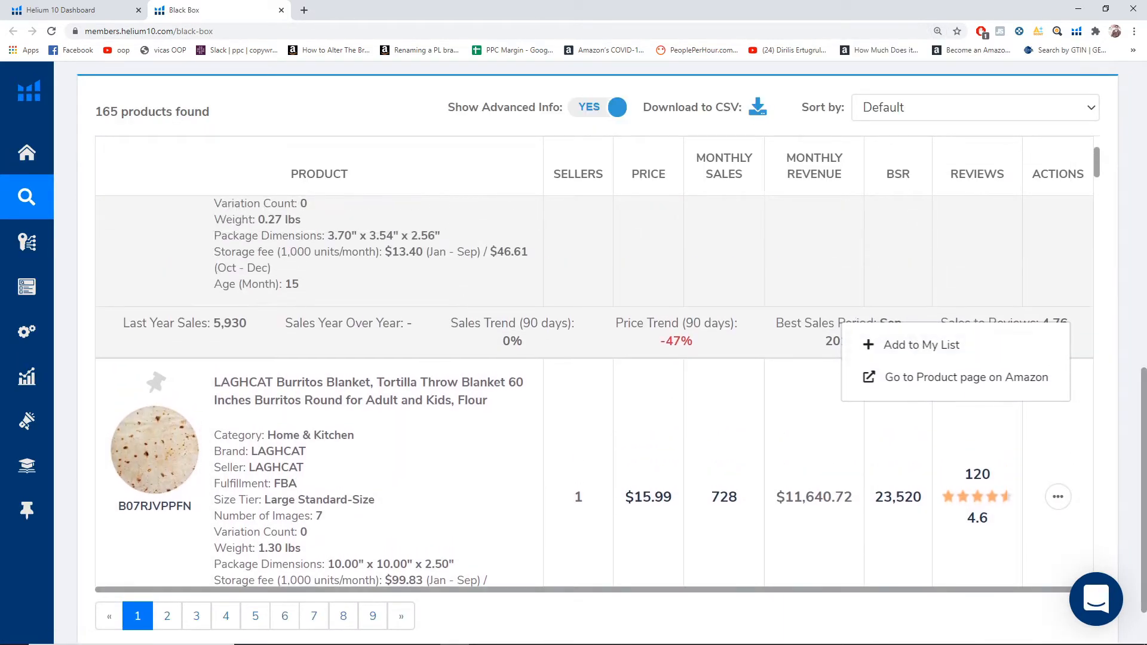
mouse_move(27, 287)
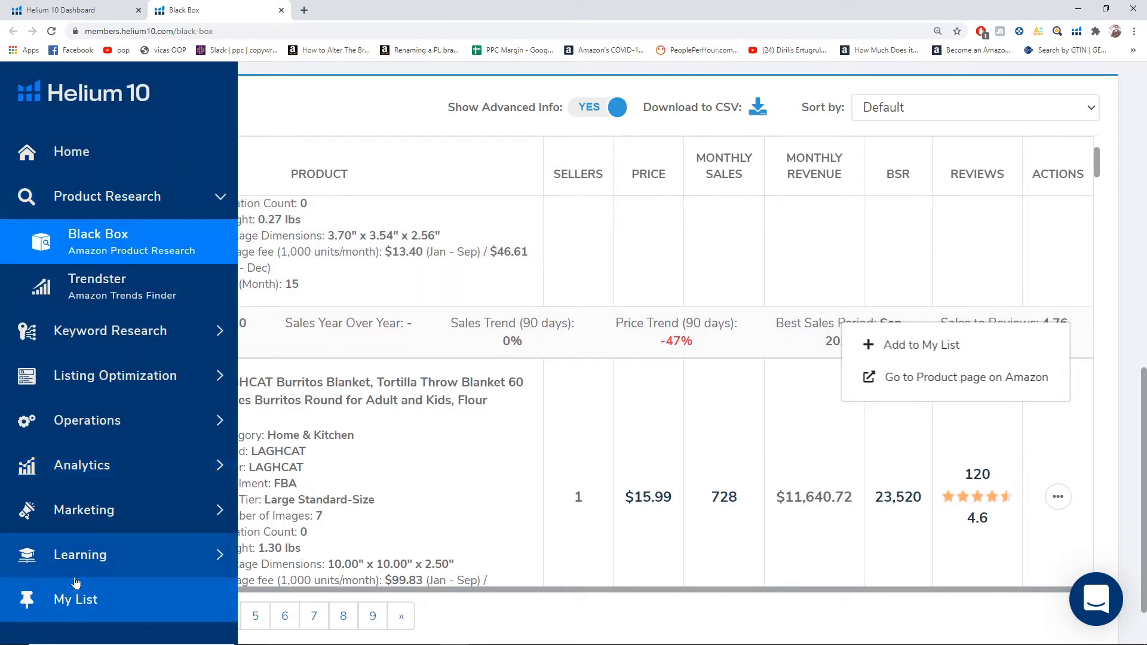
scroll(85, 602, down, 2)
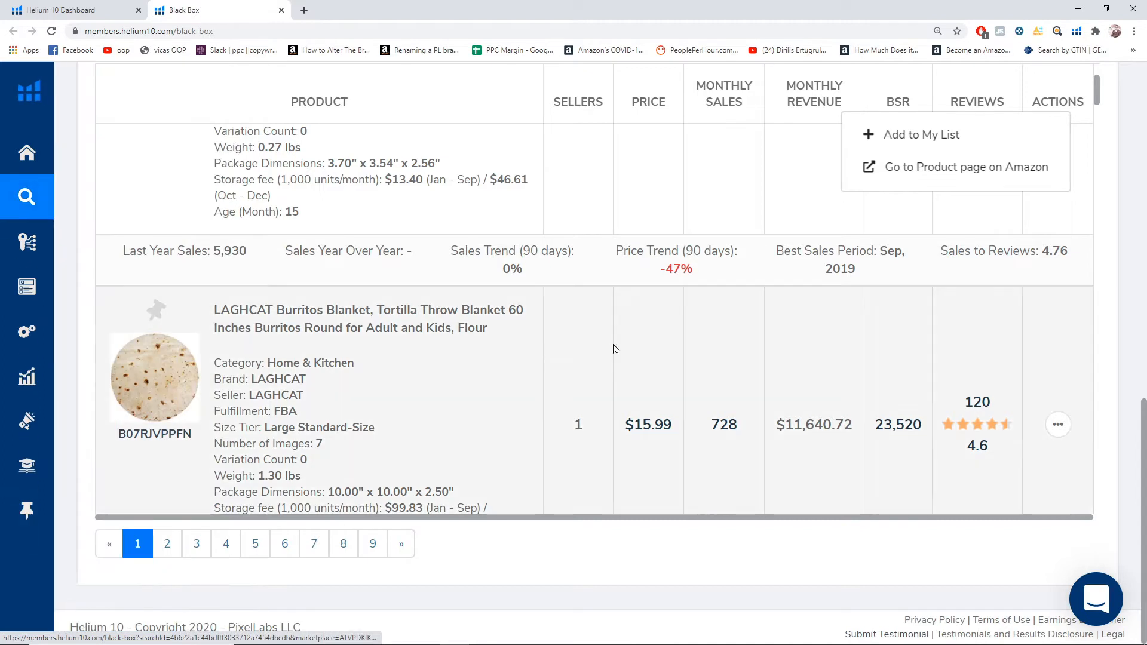
scroll(831, 257, up, 2)
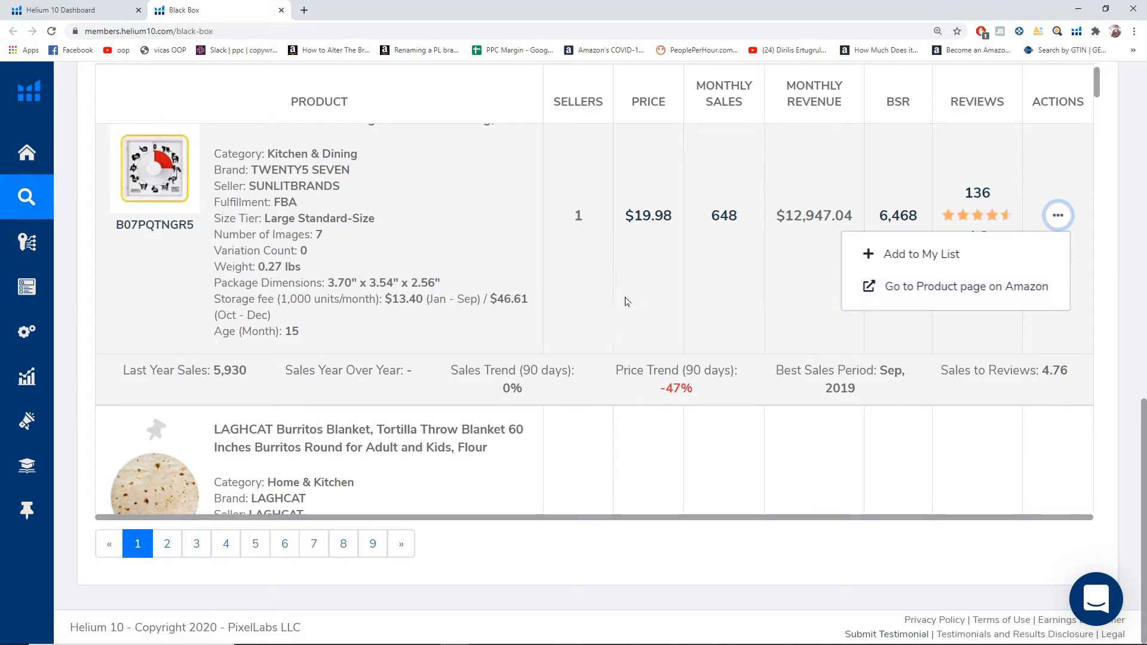
scroll(627, 301, up, 1)
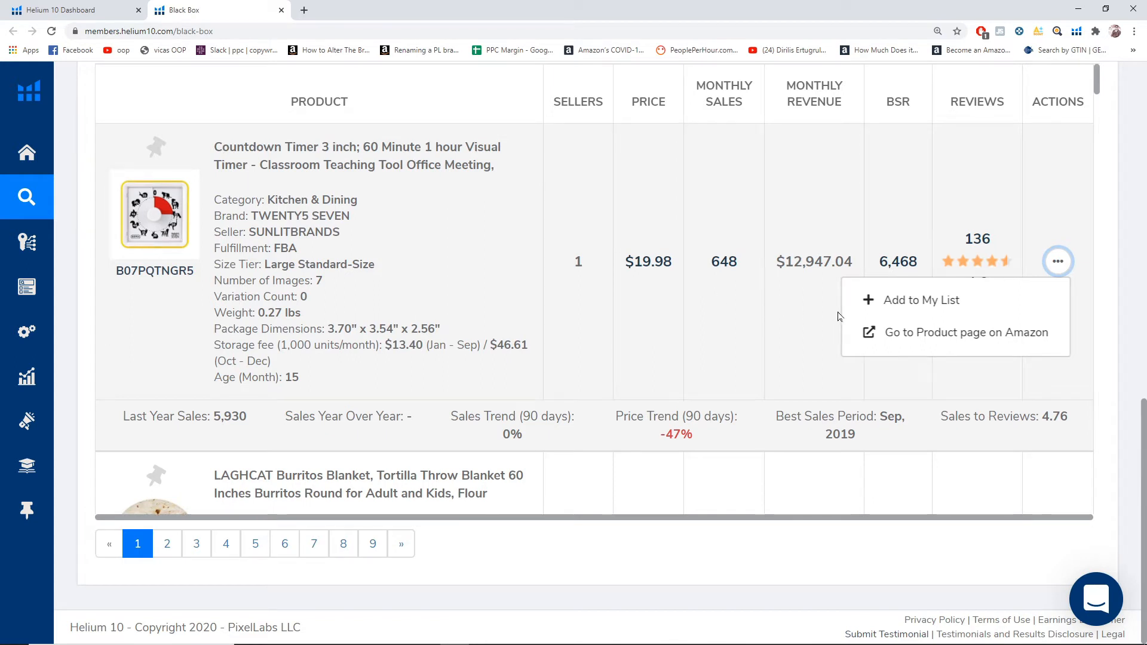
click(937, 339)
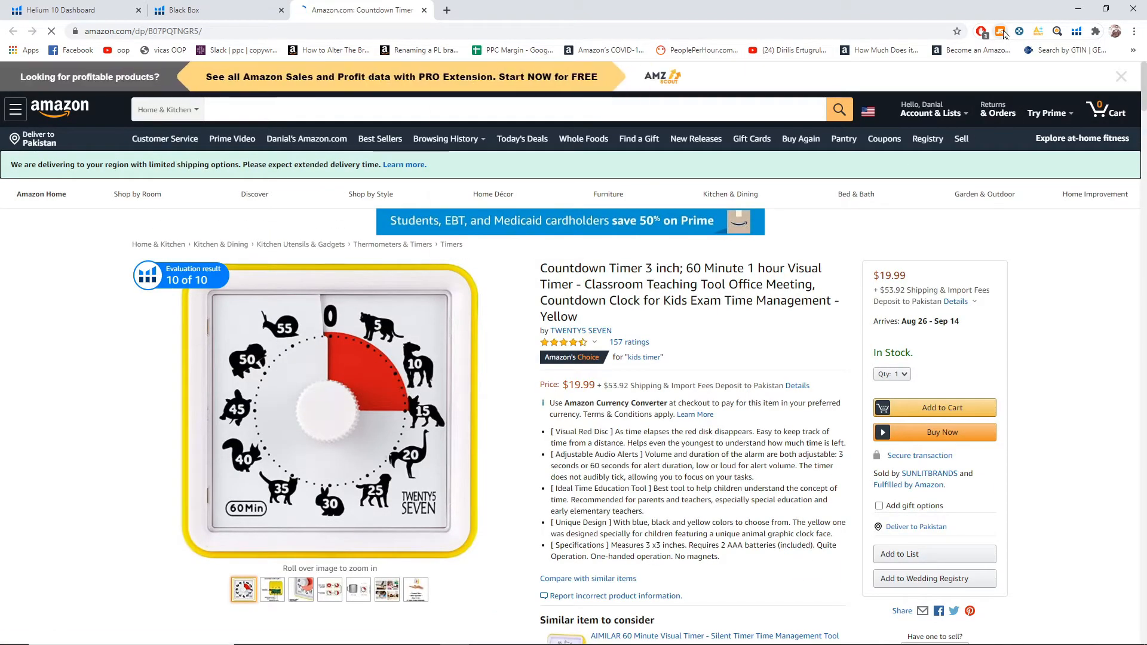
- Briefly view the Countdown Timer's data in JungleScout, close it, and run Helium 10's Xray on the product page
click(1004, 34)
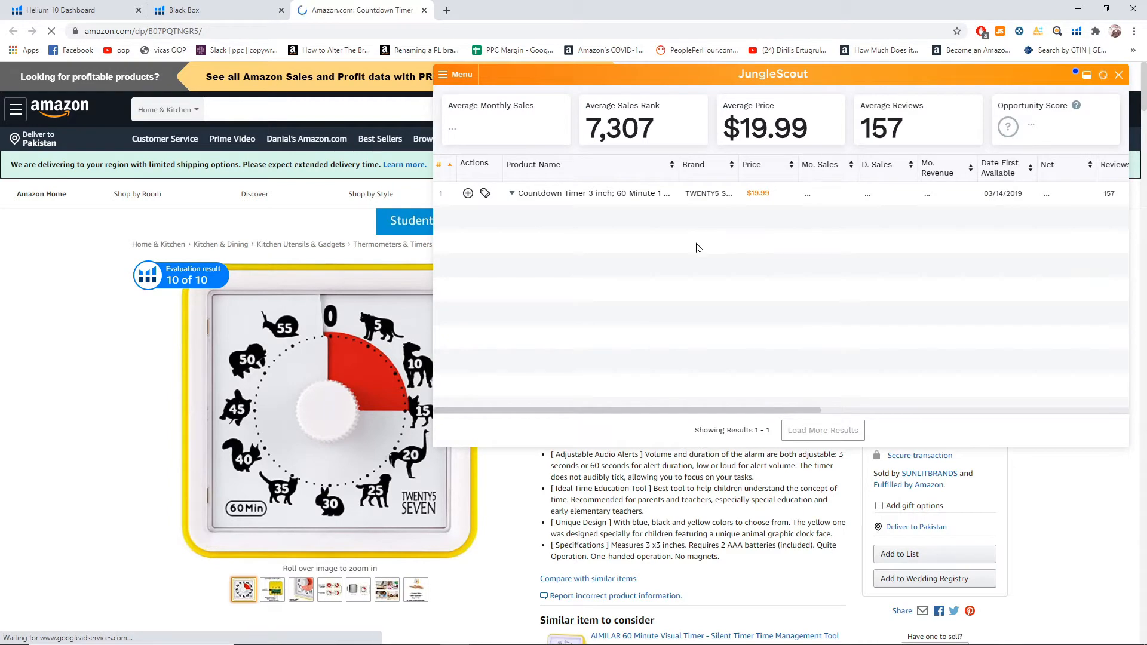
click(1119, 76)
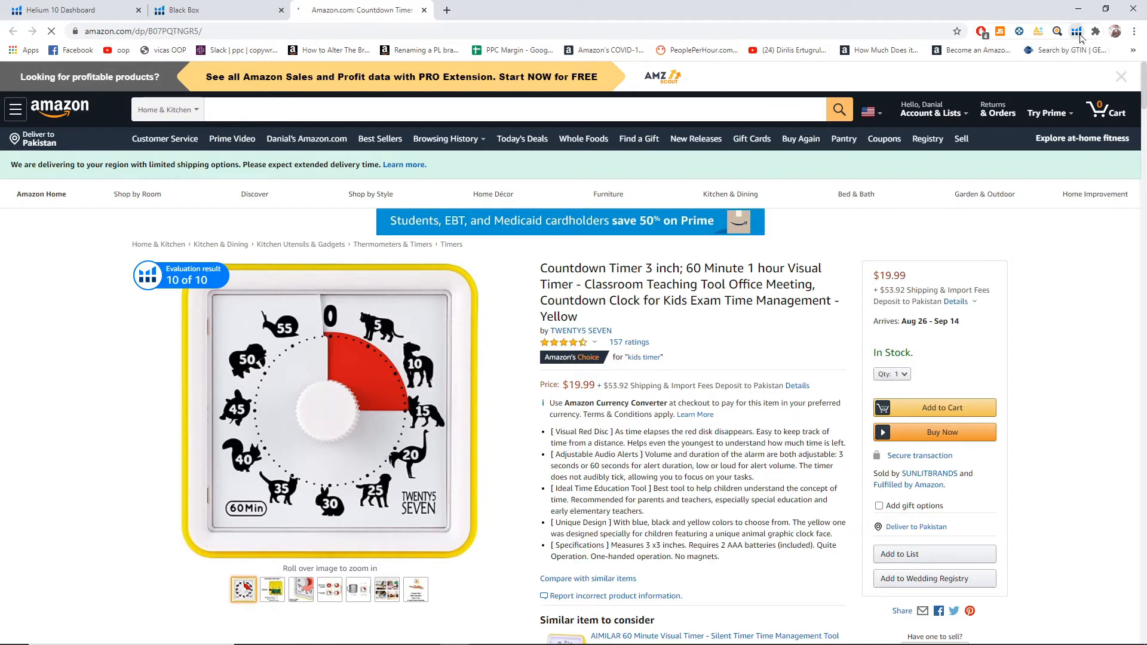
click(1077, 32)
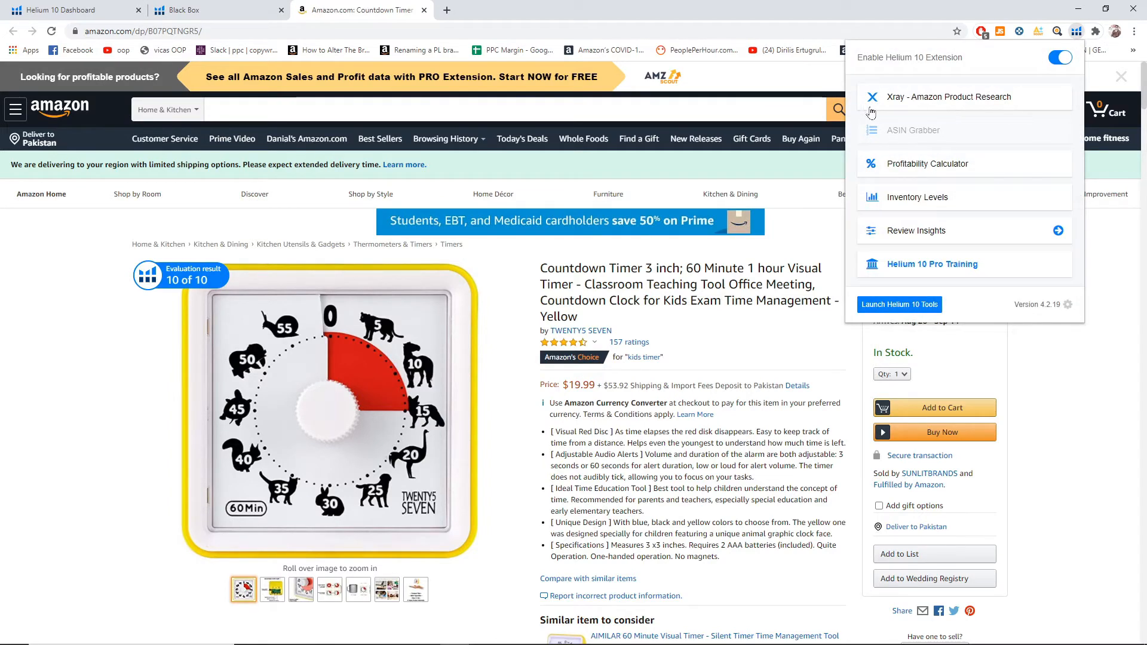
click(955, 98)
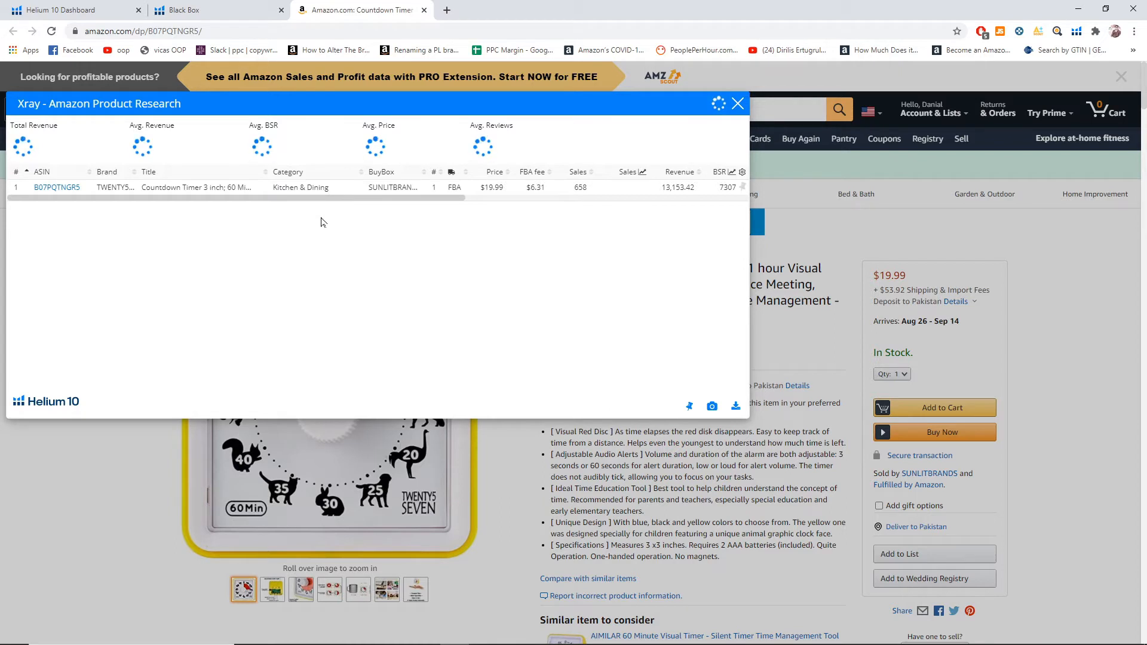
- Examine the Countdown Timer's Xray data, including price, FBA fee, sales, revenue, BSR, rating and review count, and close Xray
mouse_move(70, 192)
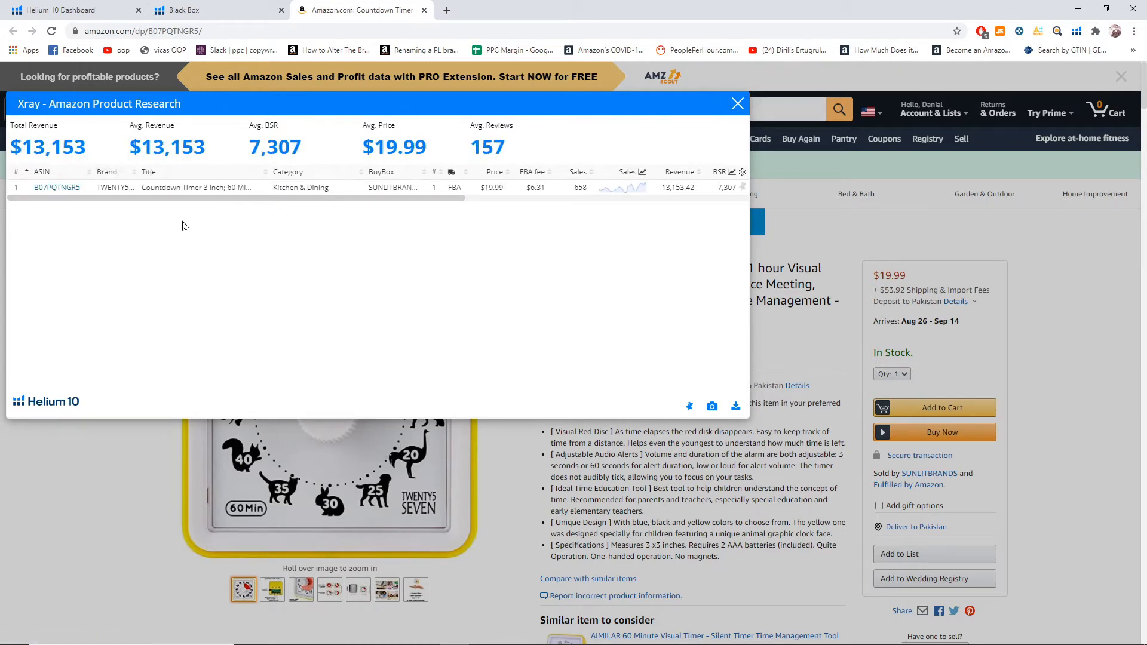
key(ctrl+plus)
key(ctrl+plus)
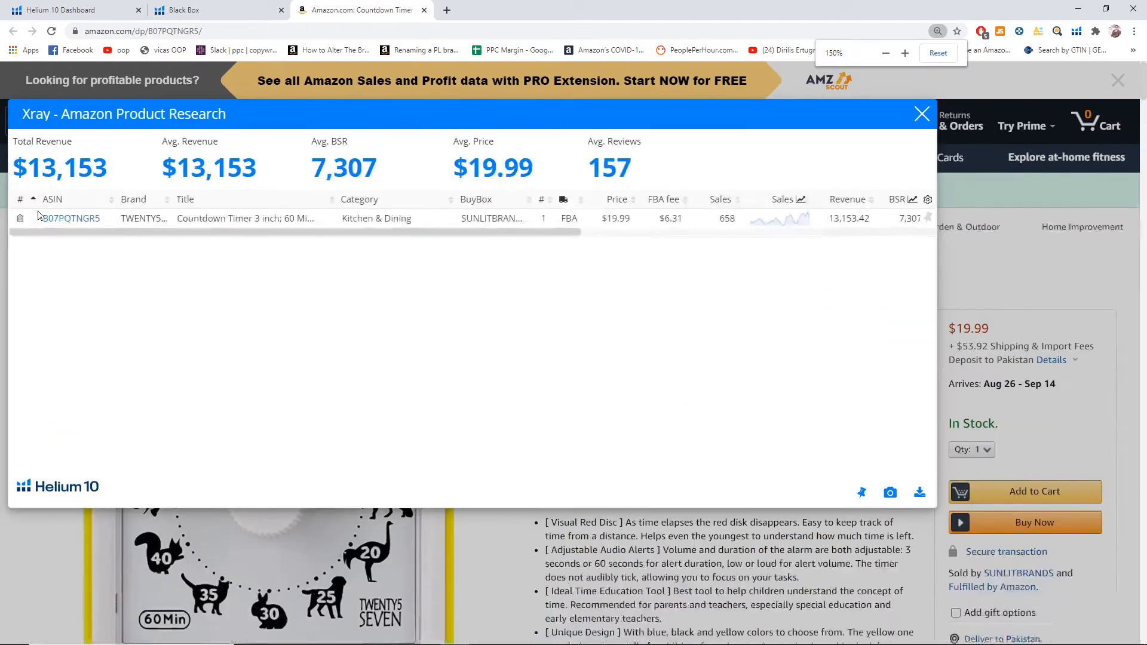
key(ctrl+plus)
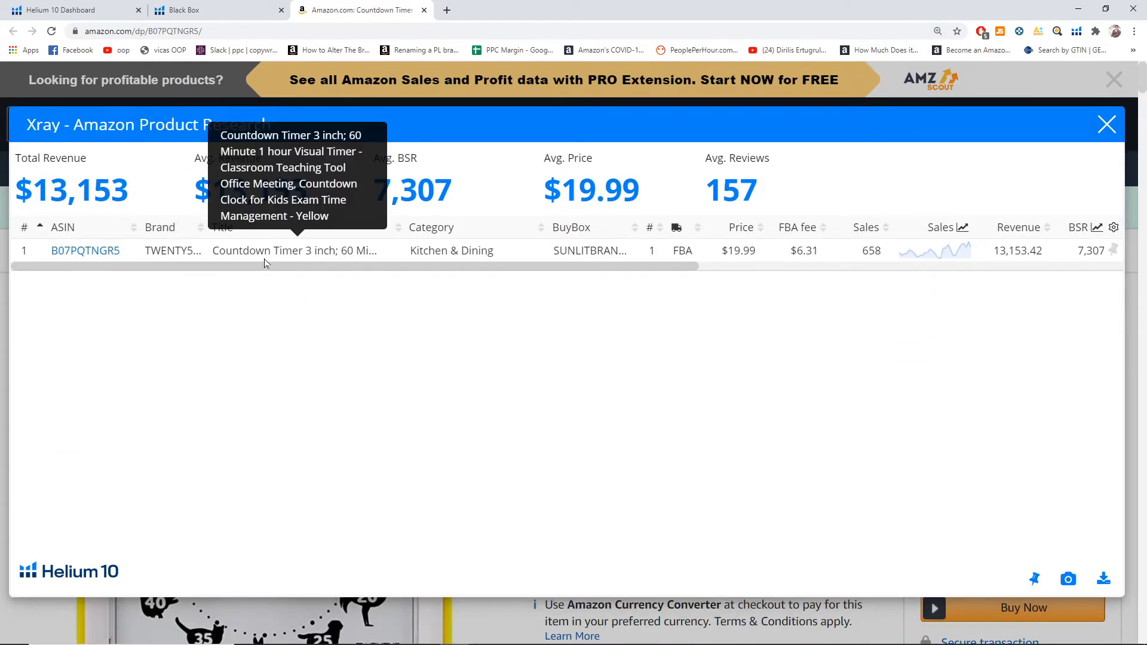
drag(469, 267, 561, 269)
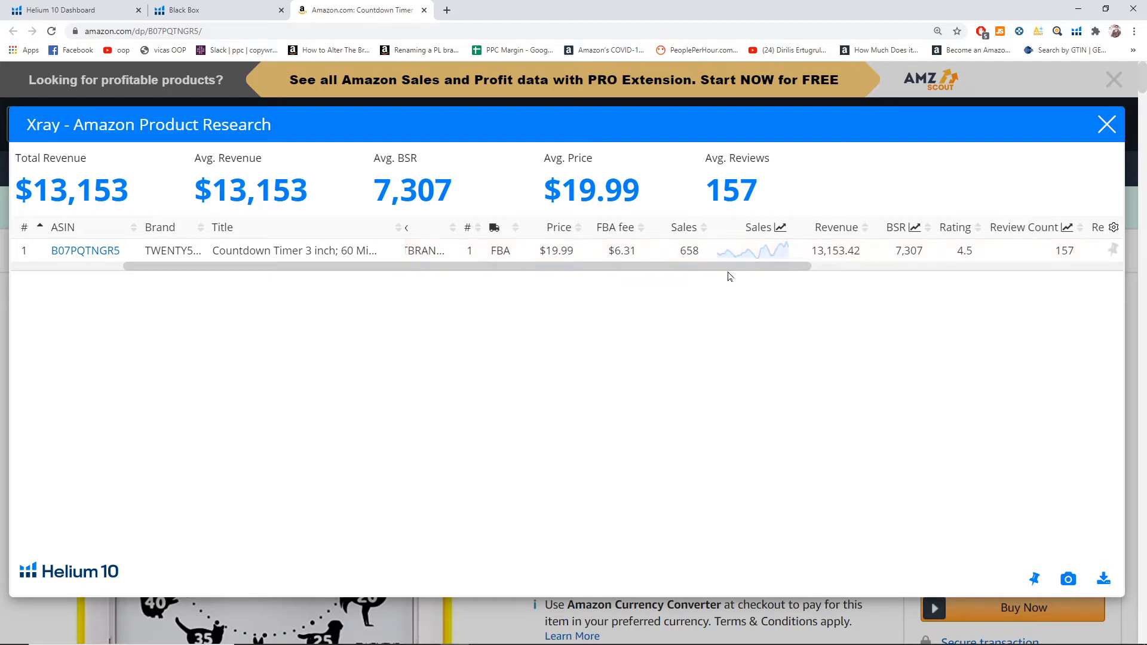
click(938, 31)
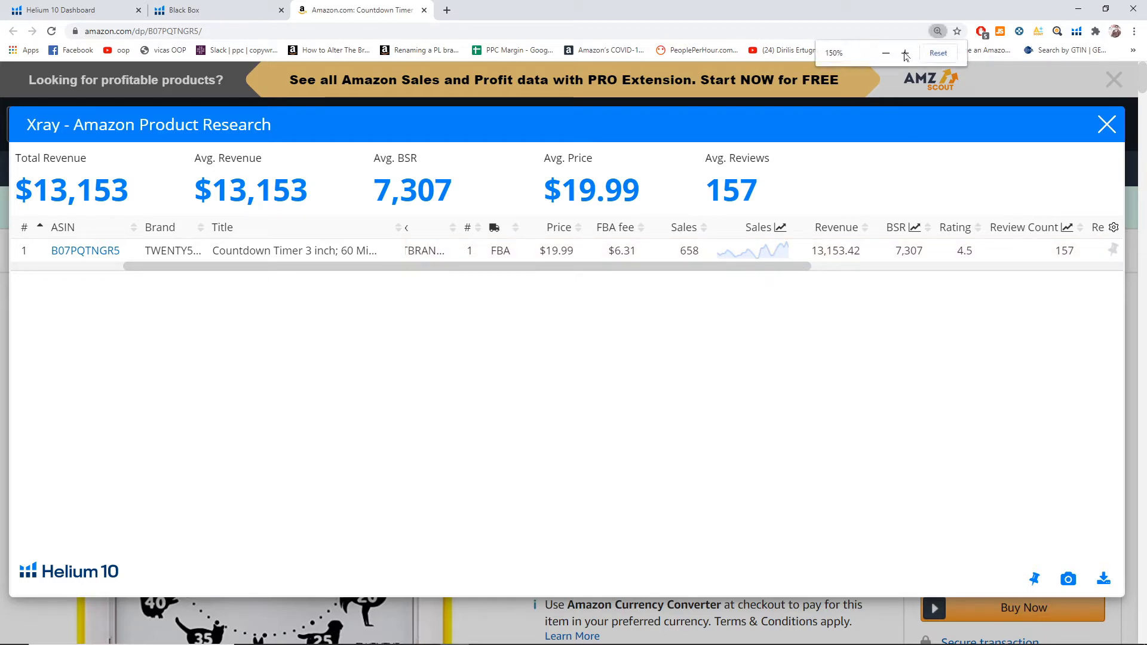
click(938, 53)
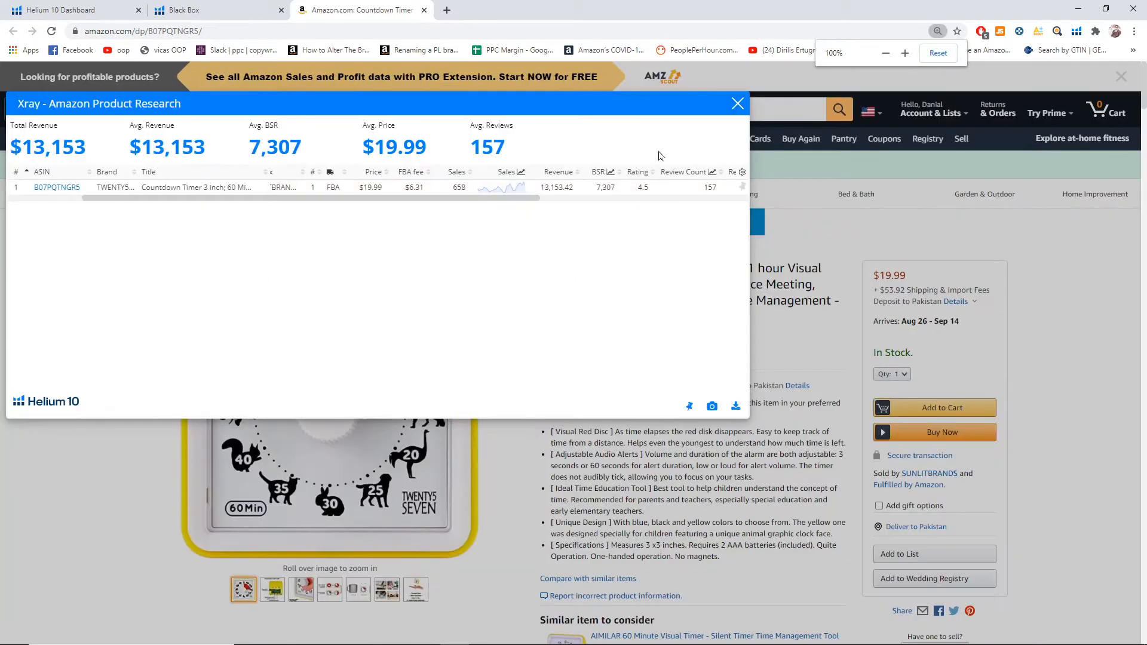
click(738, 105)
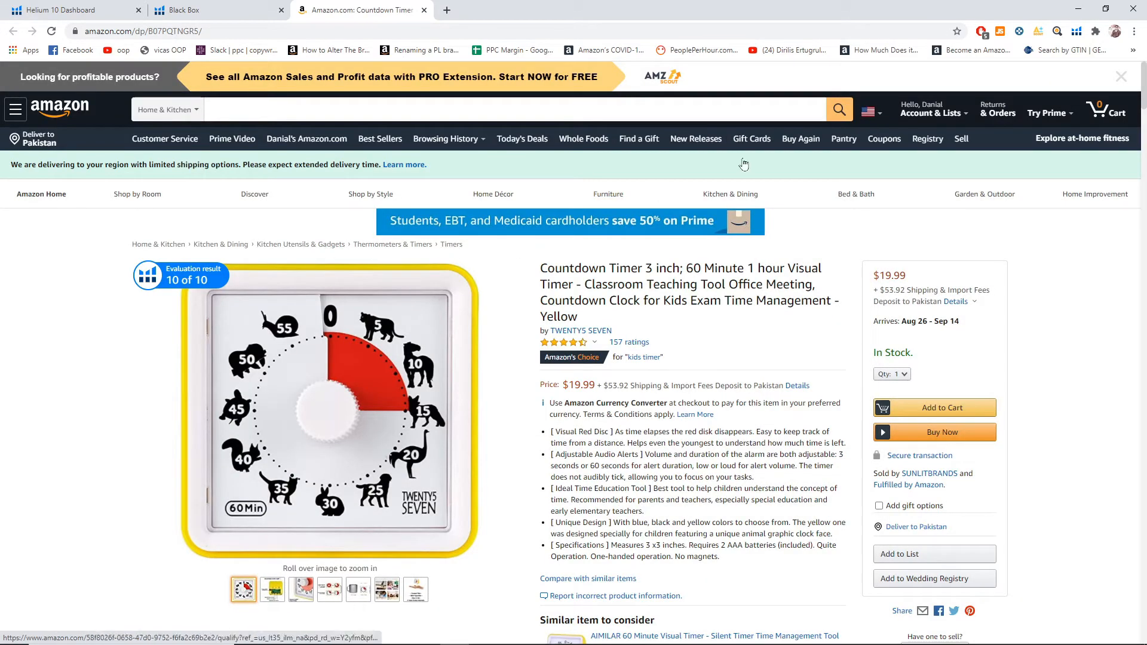
- Check the Countdown Timer's inventory levels by seller with the Helium 10 extension and close the results
click(1077, 31)
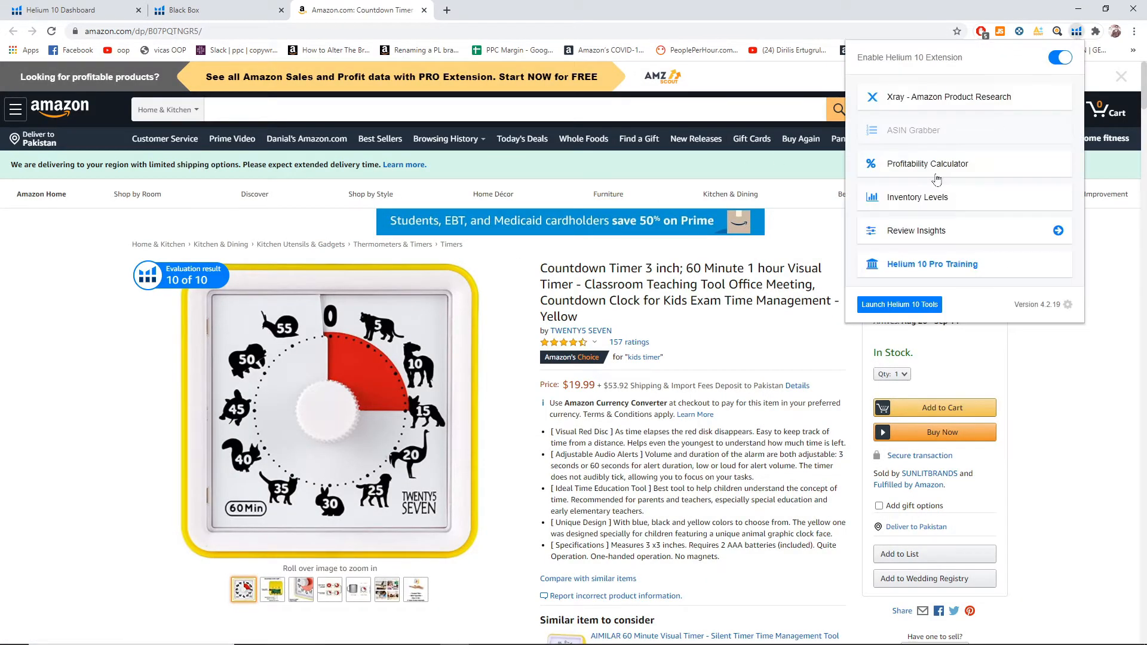
click(920, 202)
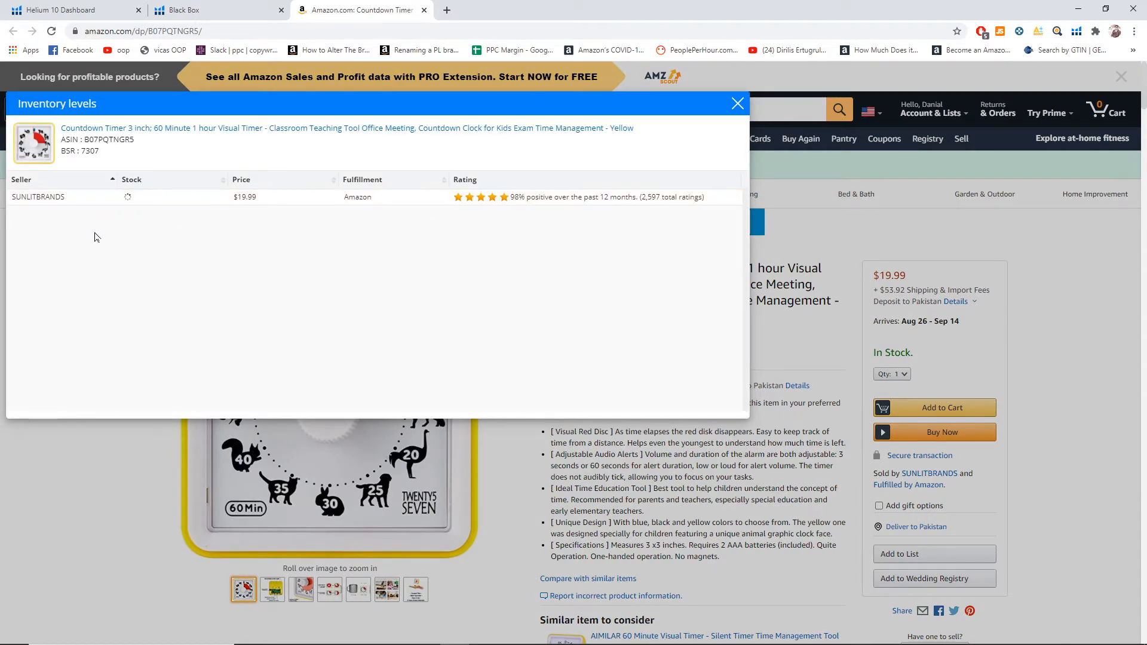
key(ctrl+plus)
key(ctrl+plus)
key(ctrl+plus)
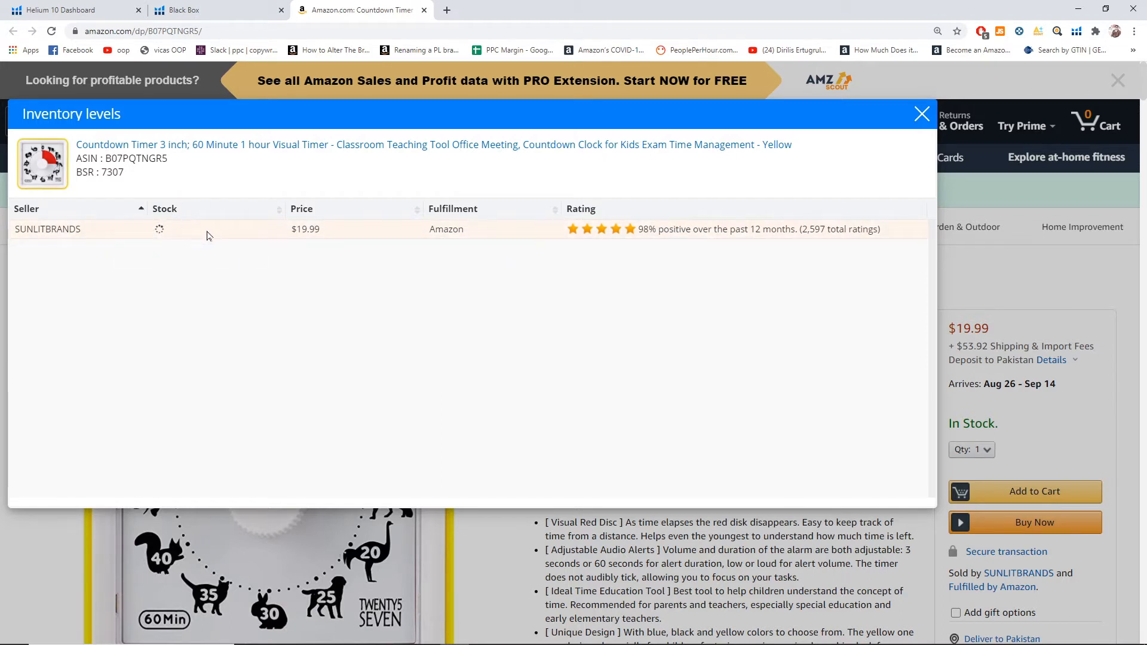
click(922, 115)
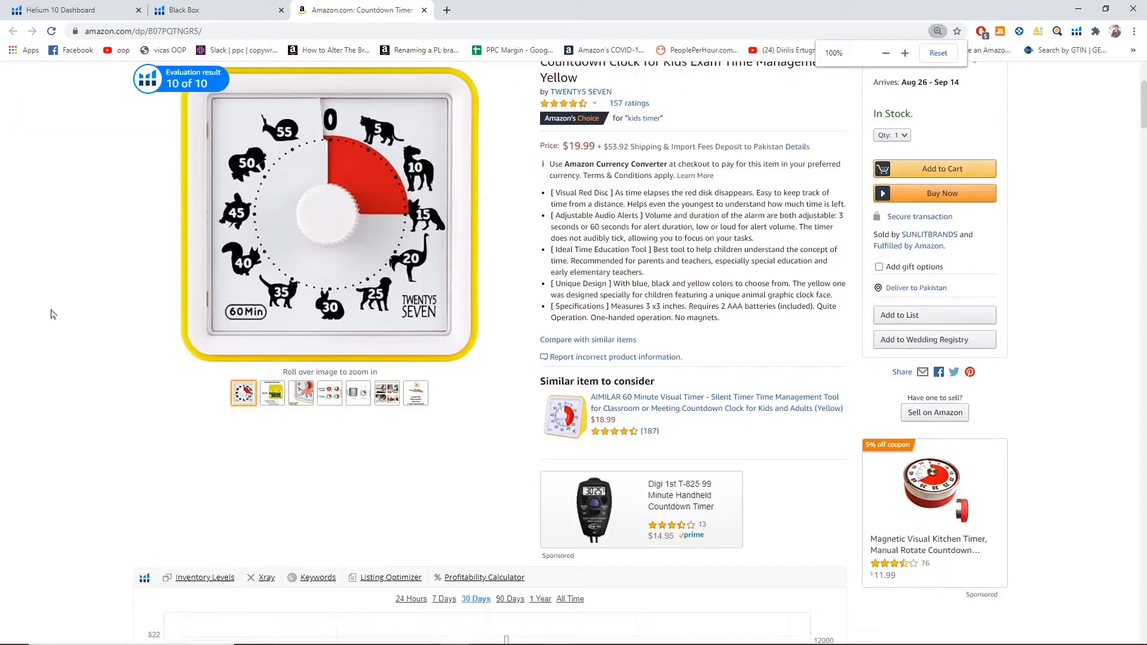
- Show the Countdown Timer's price and sales rank history for 90 days in Helium 10's chart on the product page
scroll(54, 314, up, 2)
scroll(54, 314, down, 2)
scroll(53, 314, down, 5)
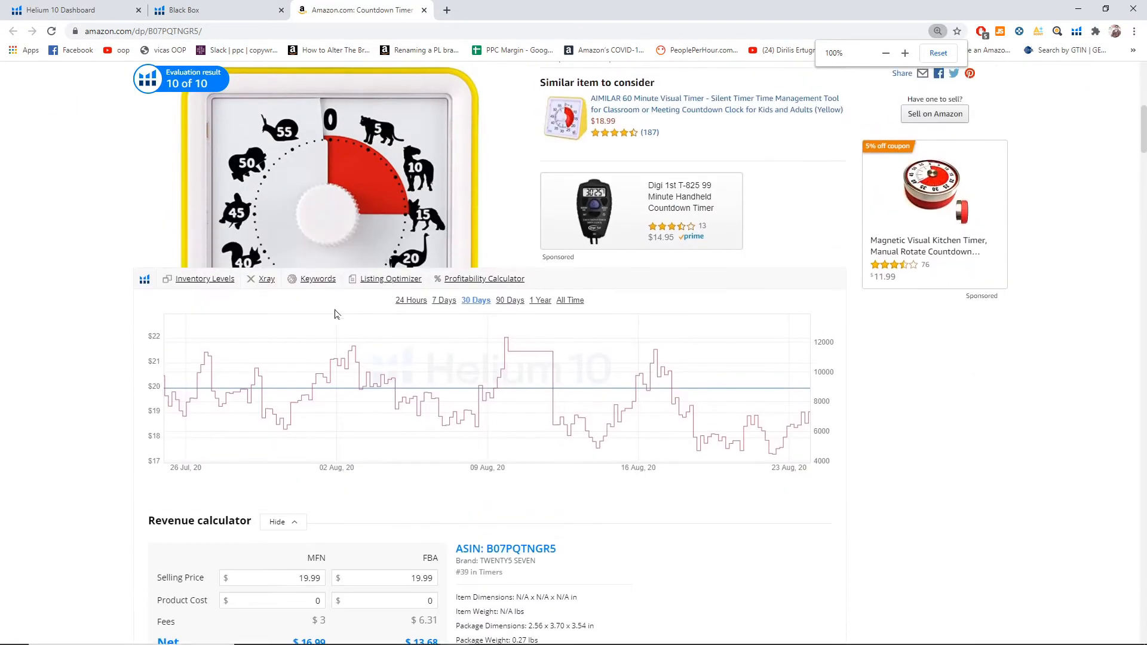
scroll(263, 257, down, 2)
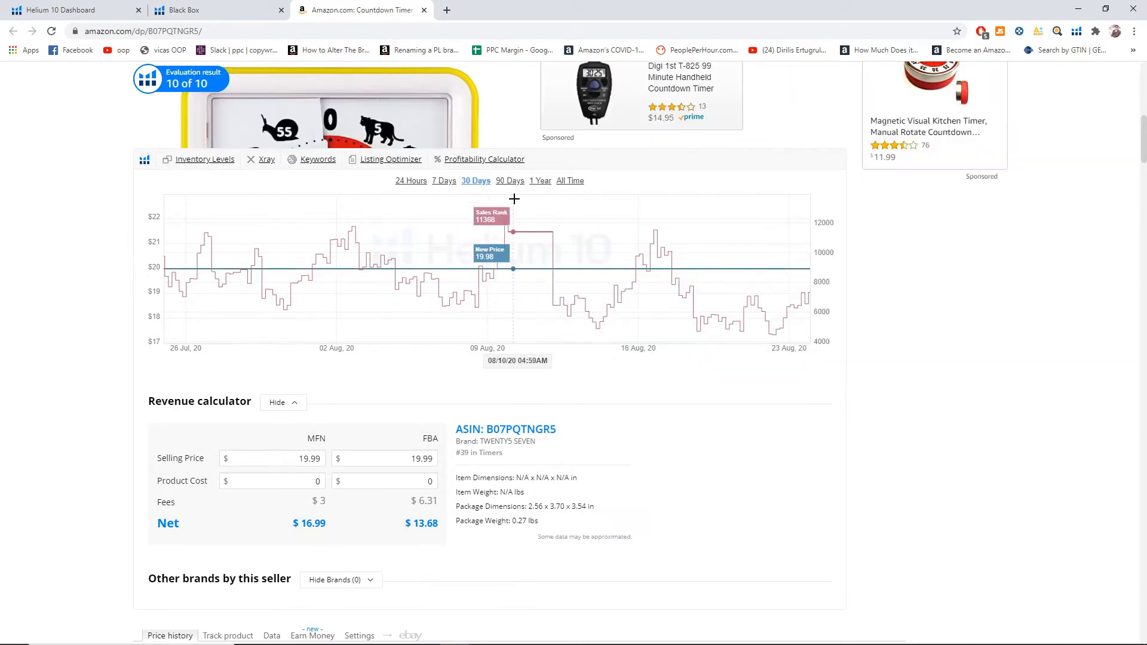
click(512, 181)
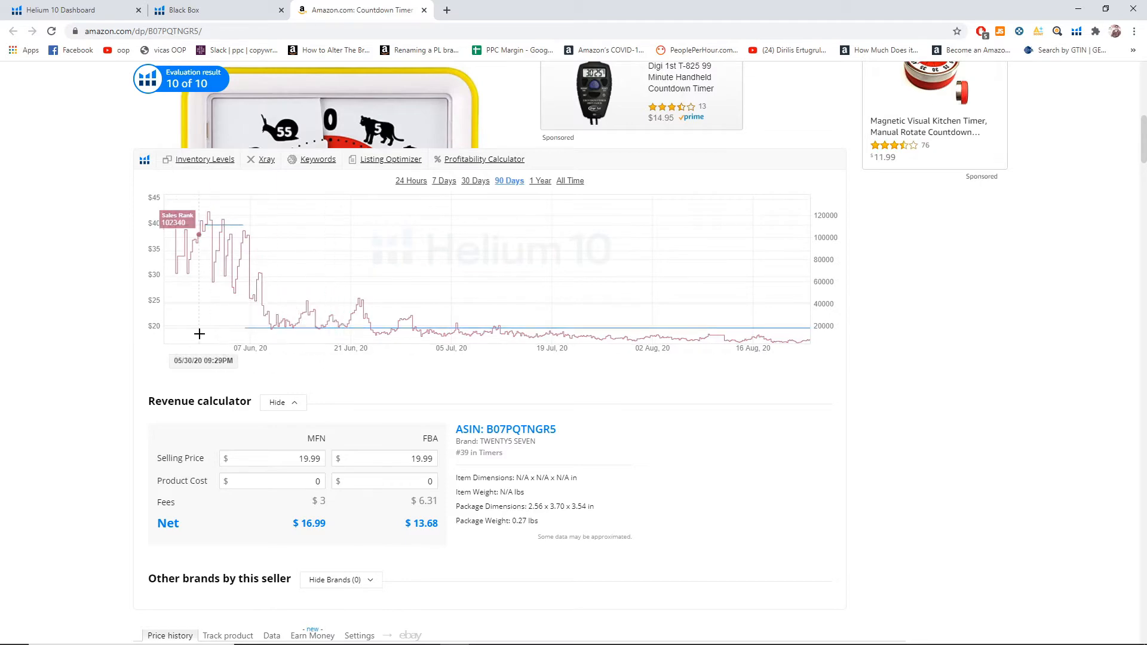
- Examine the Keepa price, sales rank and review count history and the sponsored related products on the Countdown Timer's page
key(ctrl+plus)
key(ctrl+plus)
scroll(76, 345, down, 1)
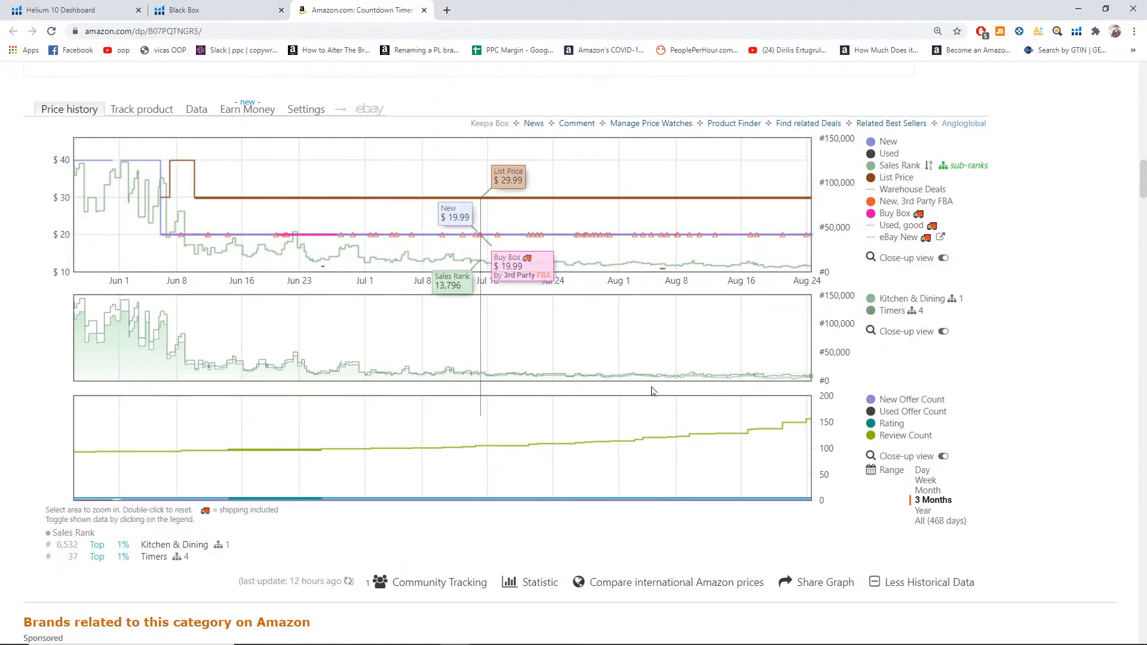
scroll(26, 309, down, 1)
scroll(26, 309, up, 1)
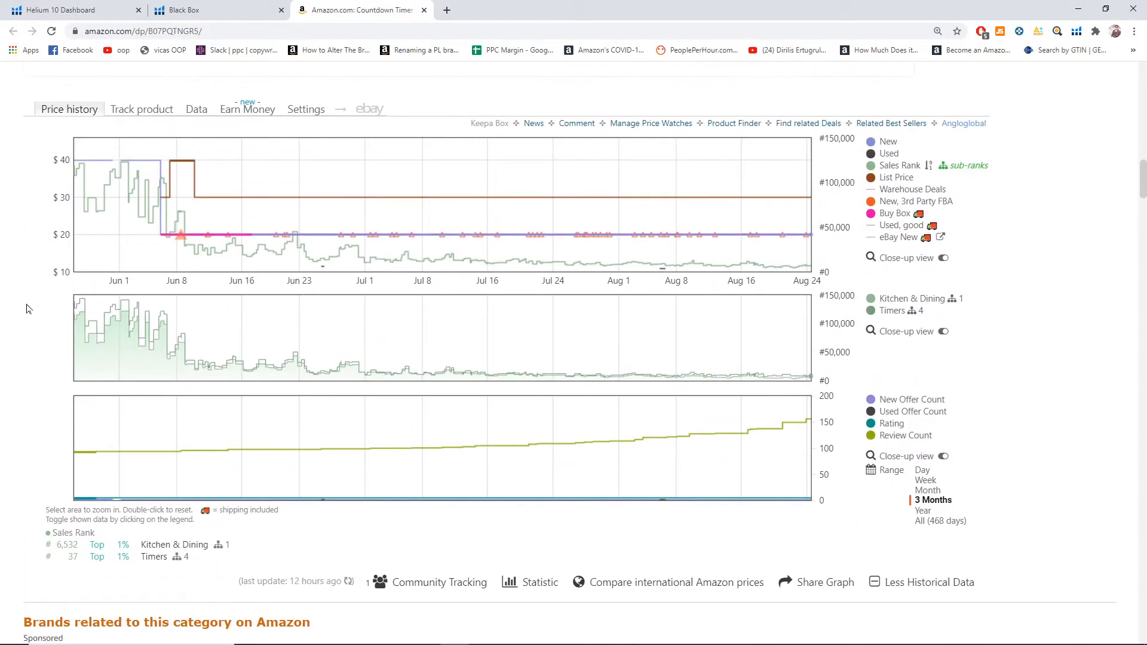
scroll(2, 327, down, 5)
scroll(1, 327, down, 15)
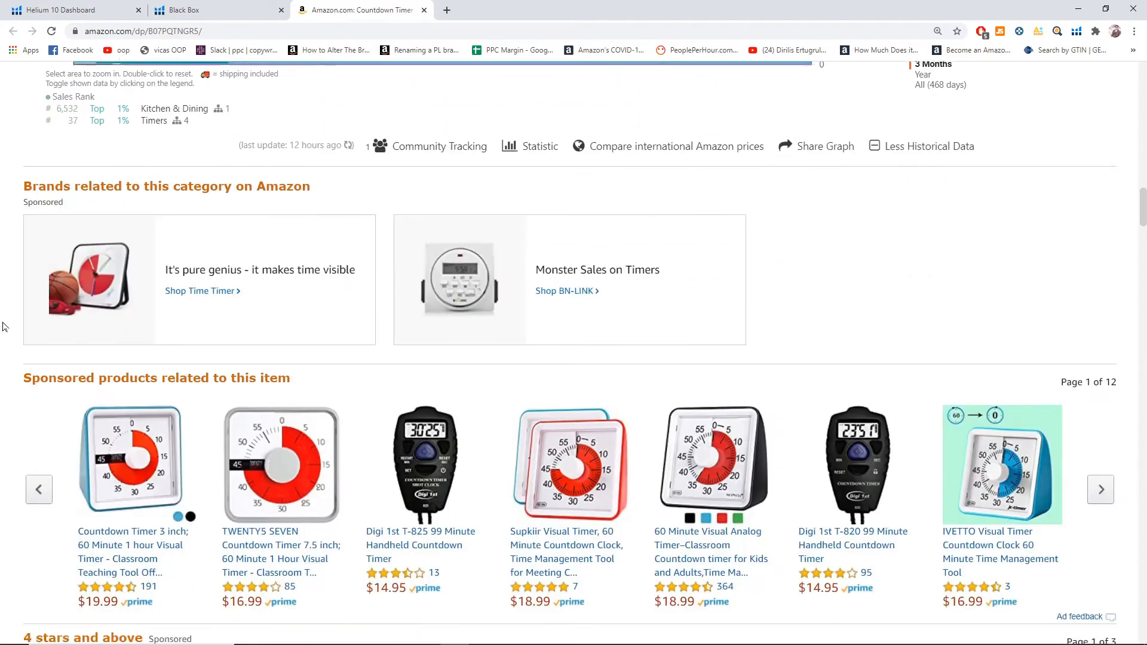
scroll(3, 324, down, 2)
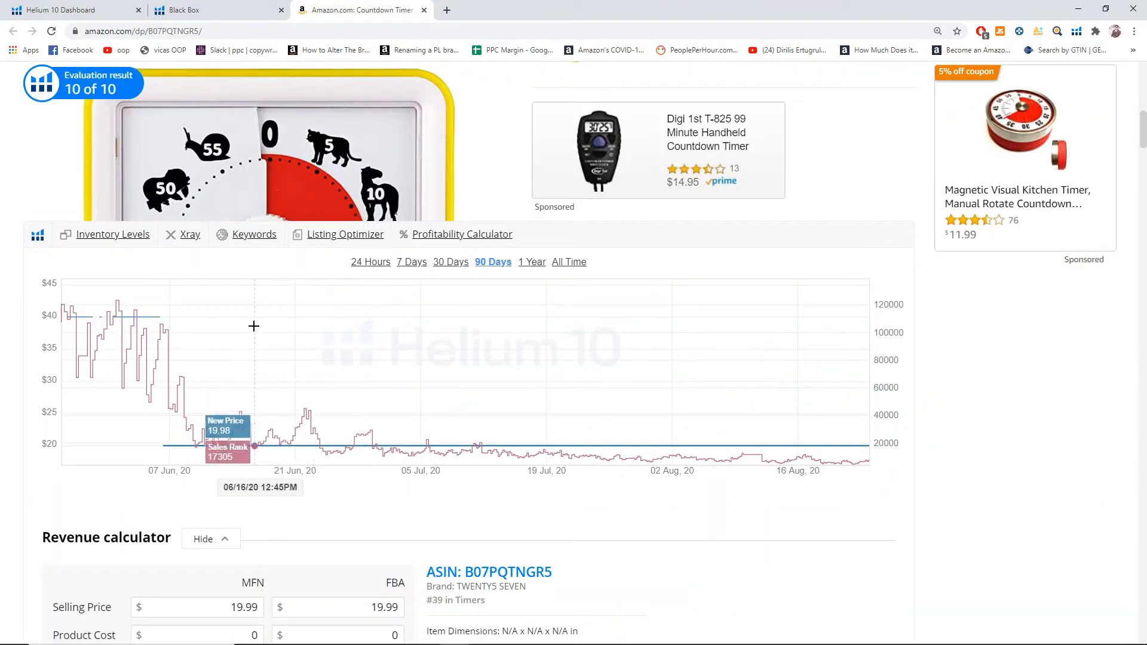
scroll(254, 326, up, 8)
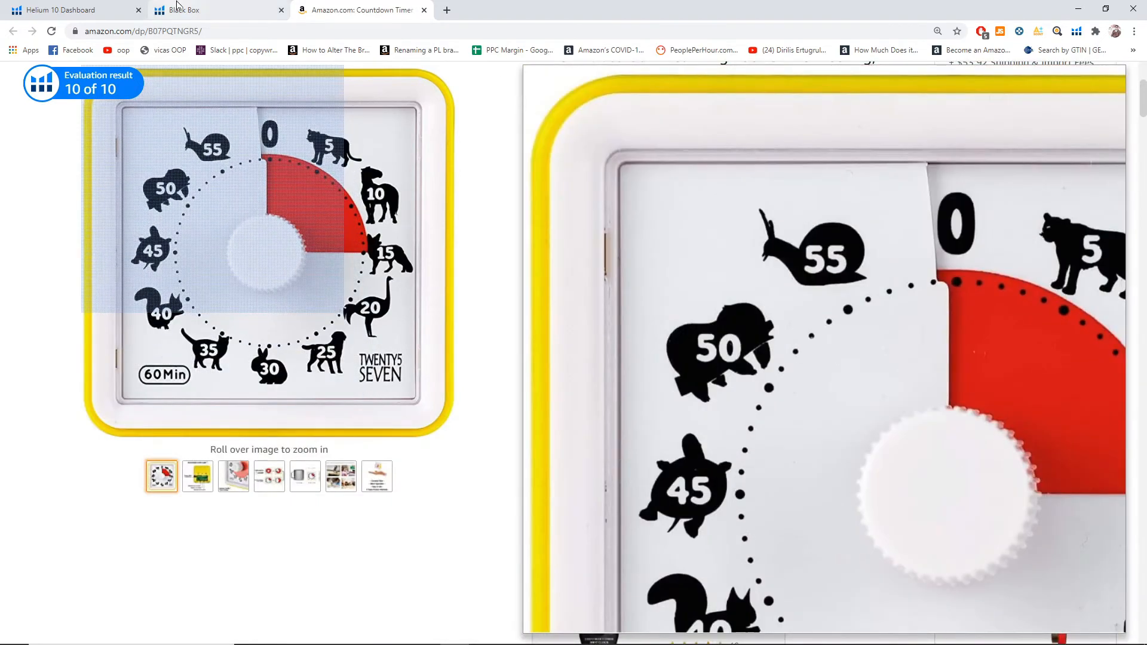
- Open Black Box's Keywords research in a separate browser tab and review its basic and advanced filters
click(177, 9)
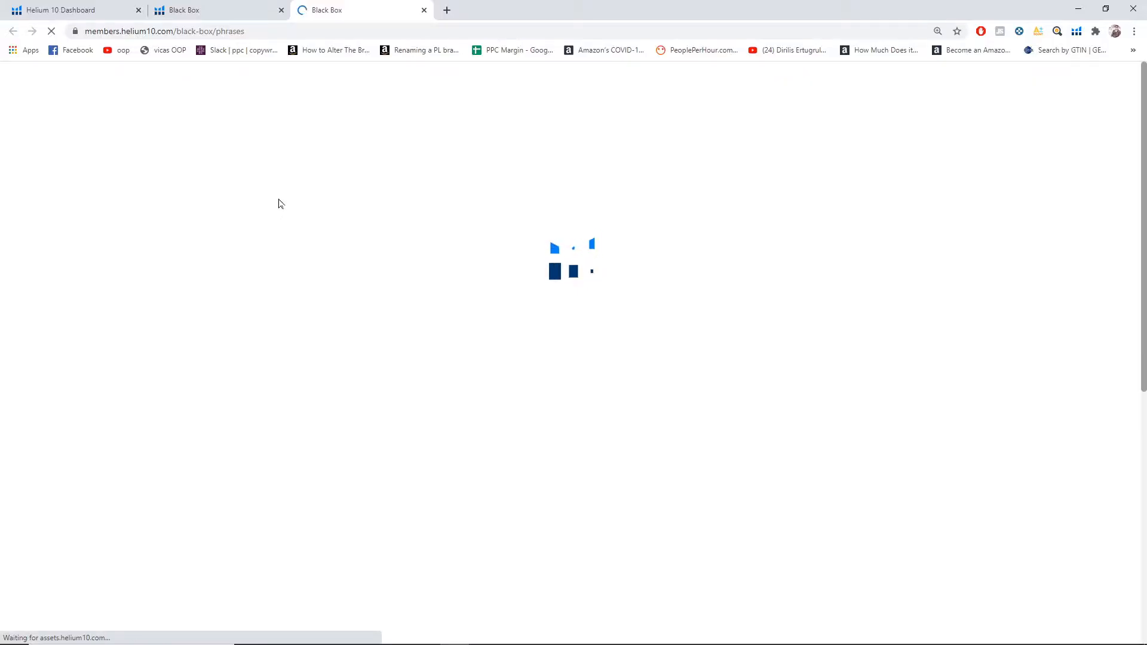
scroll(97, 270, down, 1)
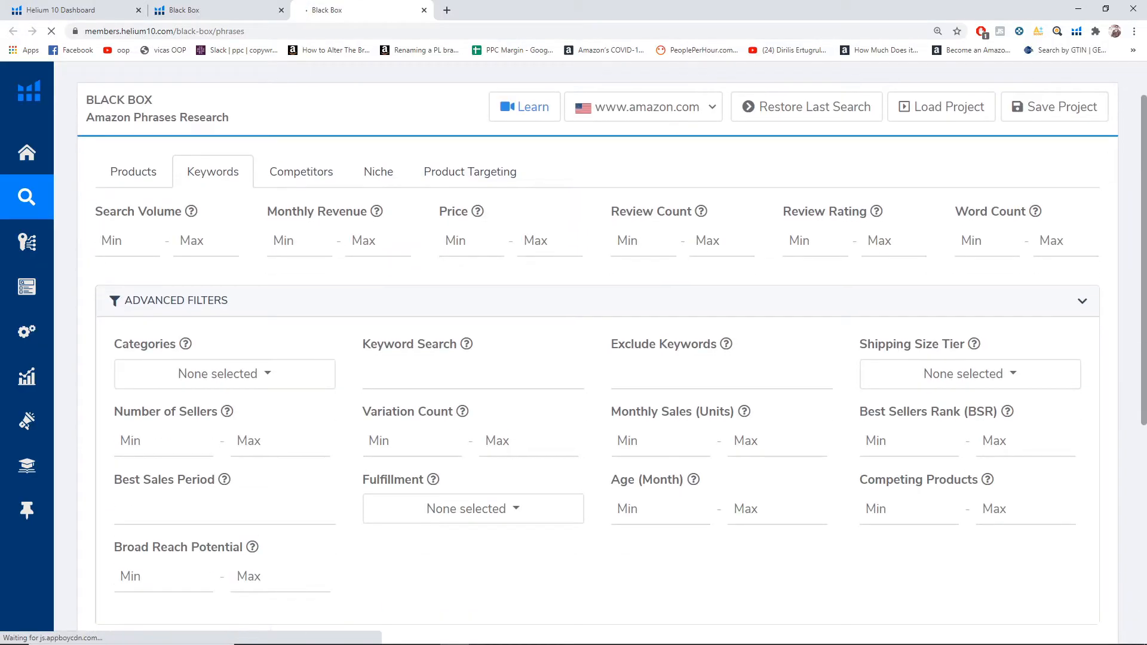
scroll(80, 243, up, 1)
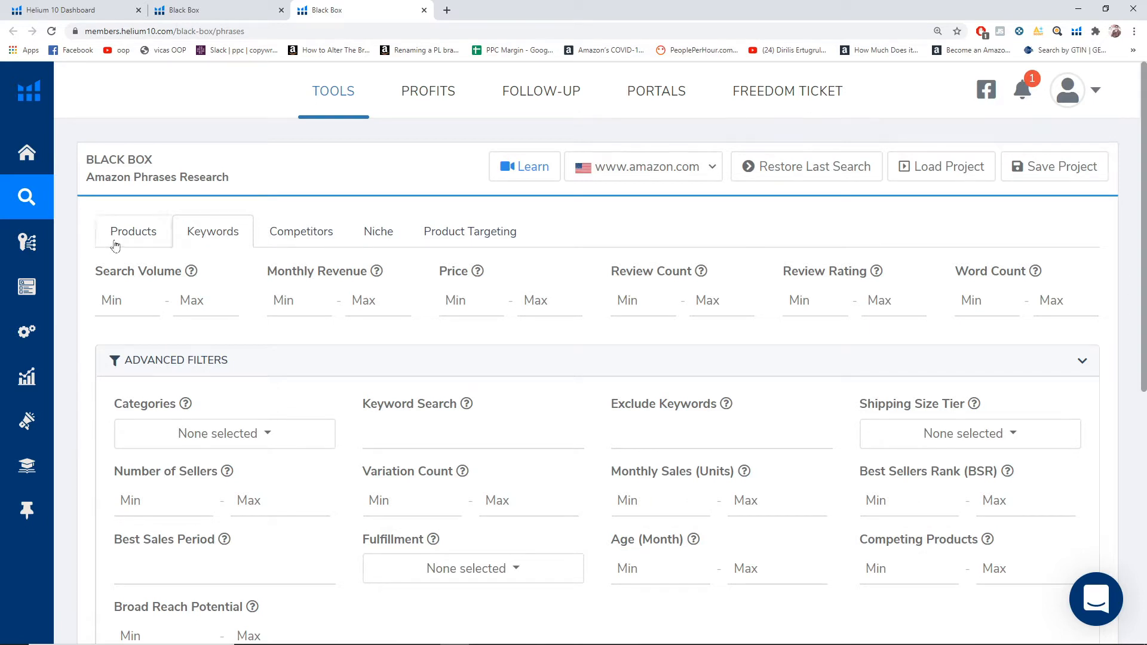
scroll(128, 251, down, 1)
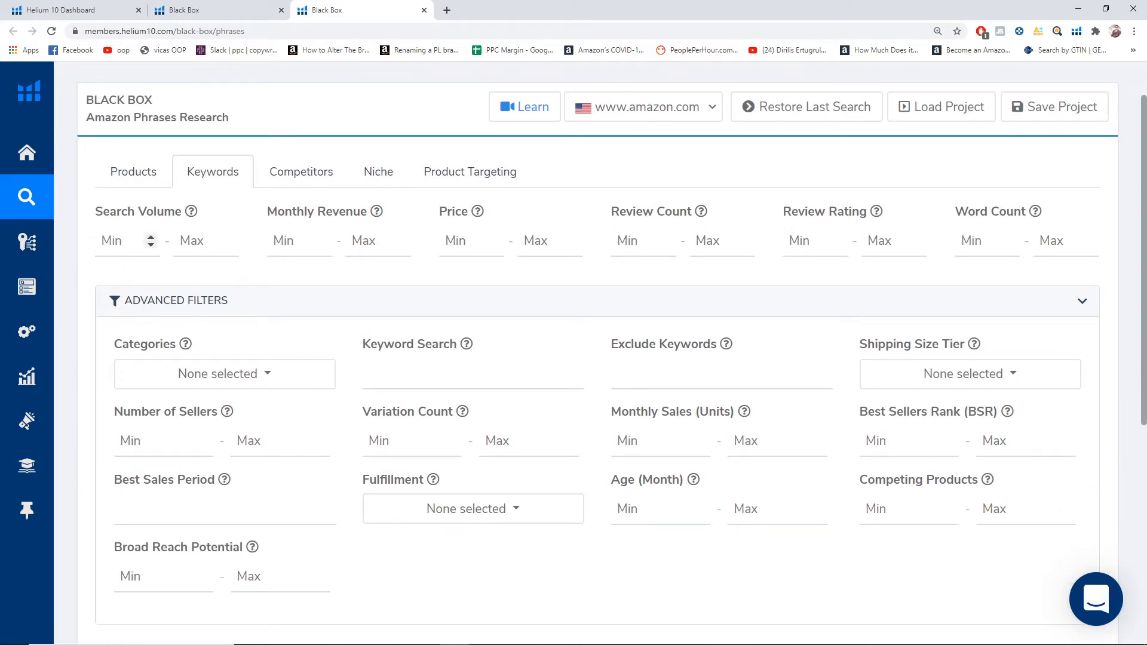
scroll(333, 277, down, 3)
scroll(332, 276, up, 4)
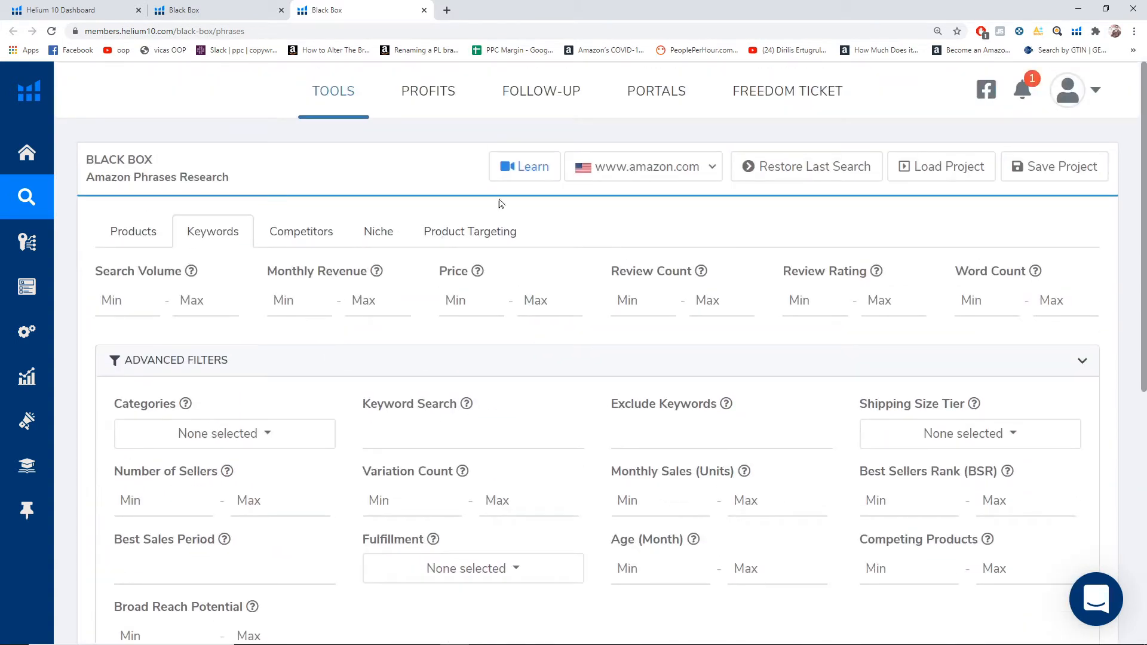
click(709, 176)
click(712, 177)
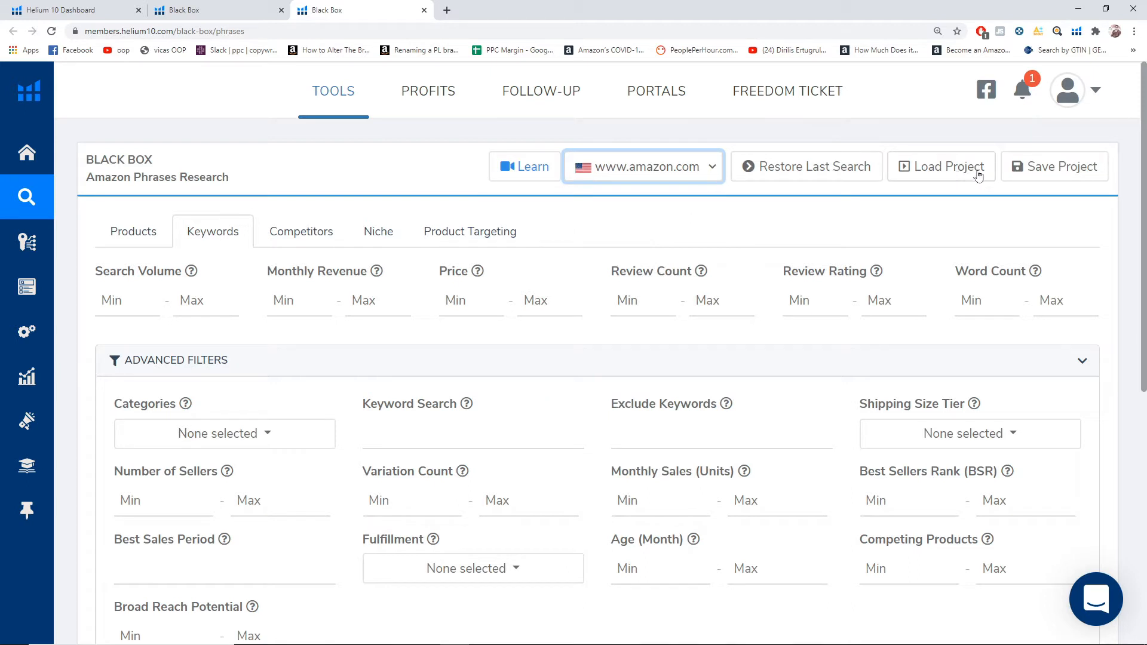
scroll(283, 195, down, 1)
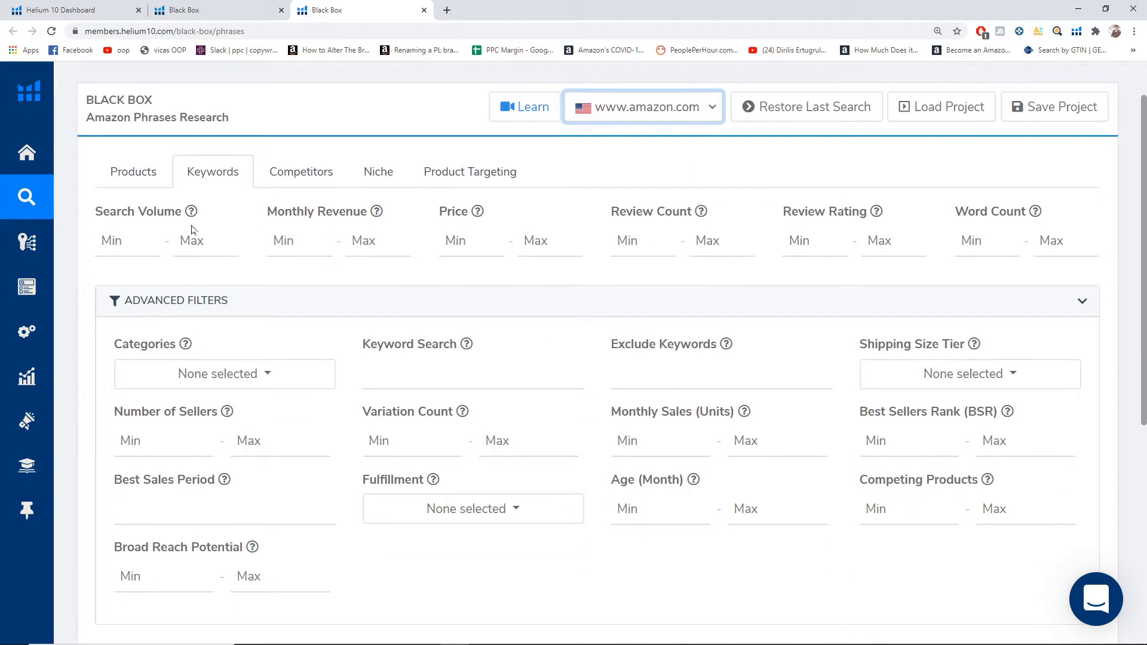
click(77, 246)
scroll(74, 247, up, 1)
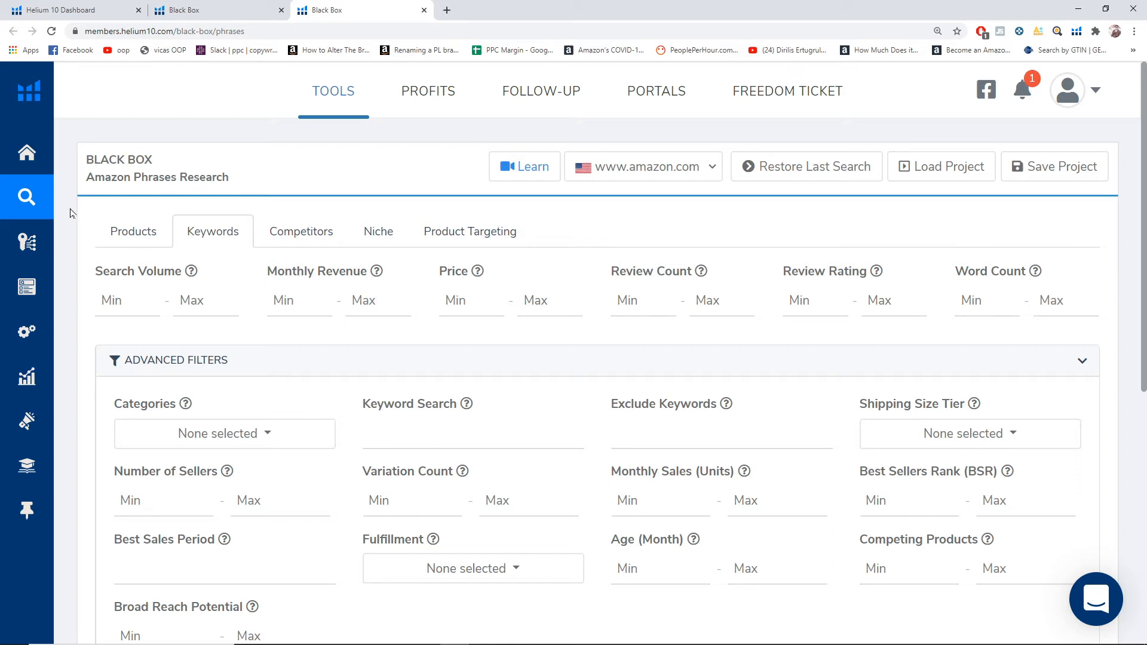
- Set the minimum search volume to 500 and the monthly revenue range to 10000–30000
scroll(68, 229, down, 1)
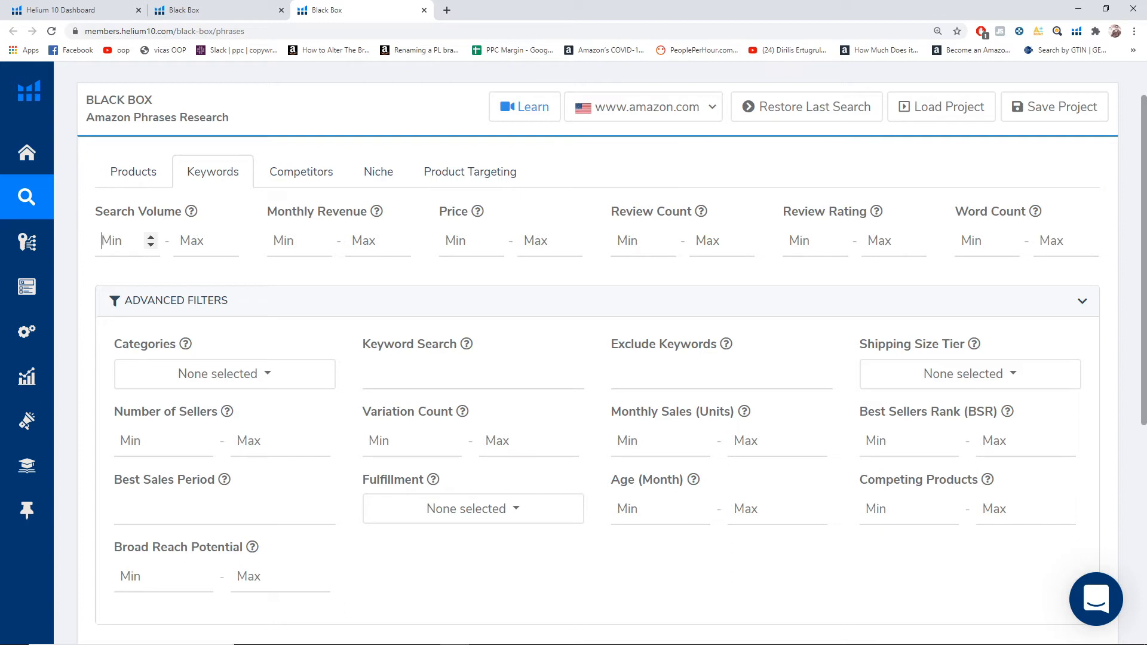
text(500)
text(10000)
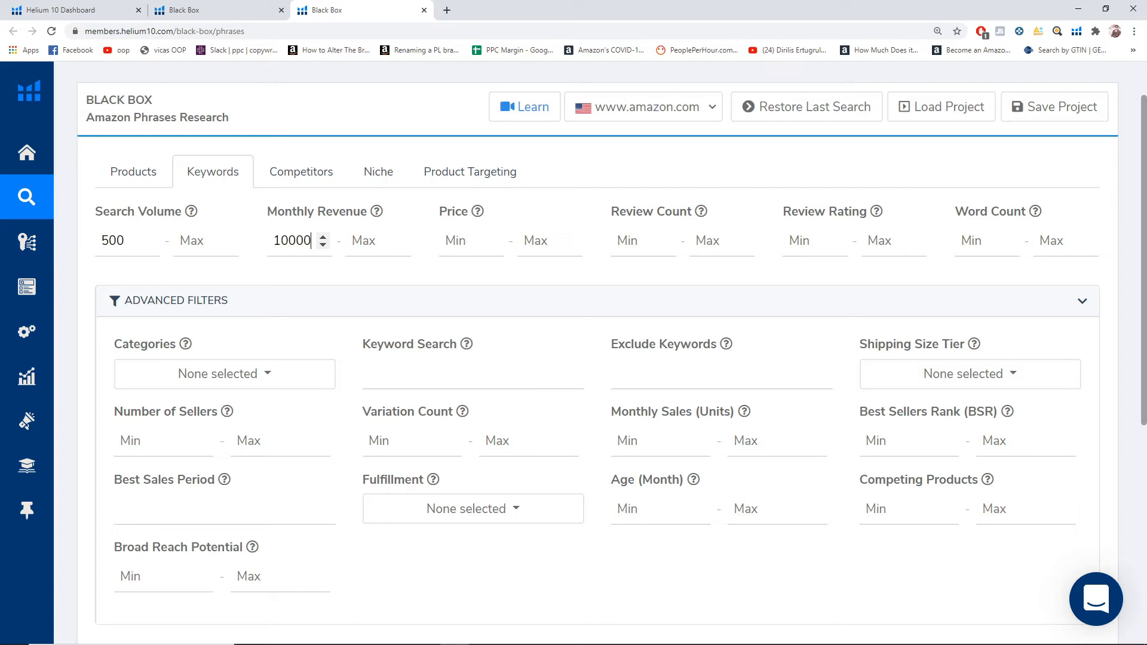
click(353, 241)
text(30000)
- Set the price range to 10–20 and the maximum review count to 150
click(466, 254)
text(10)
click(571, 240)
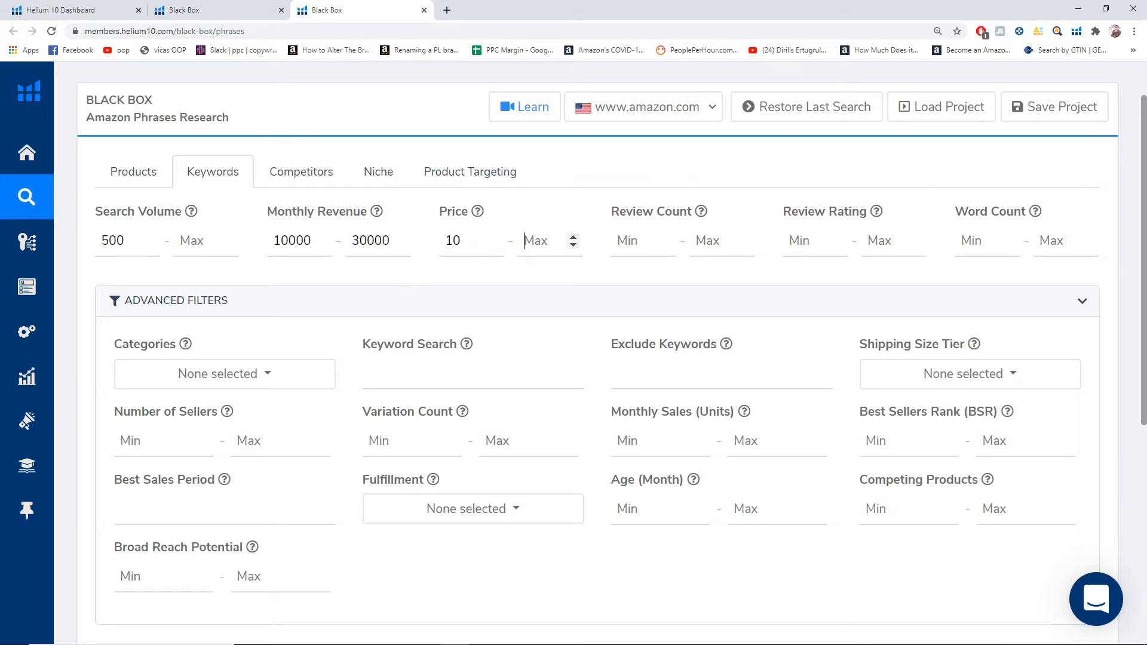
text(20)
click(696, 241)
text(150)
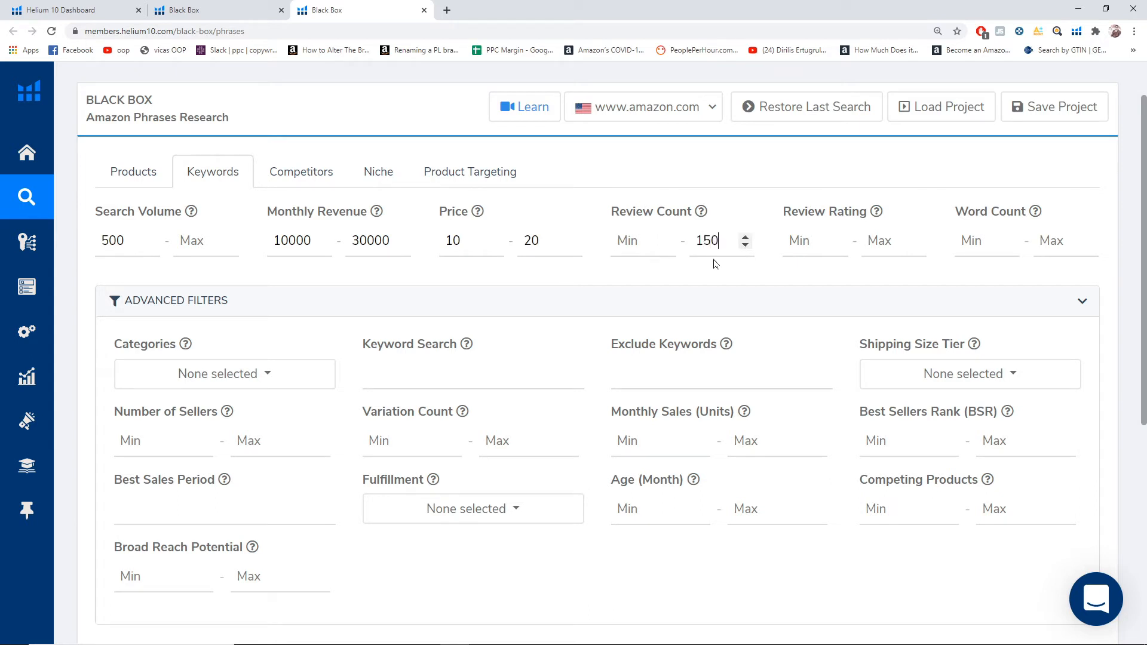
- Set the minimum review rating to 4.5 and collapse the advanced filters
click(805, 241)
text(4)
click(810, 248)
text(.5)
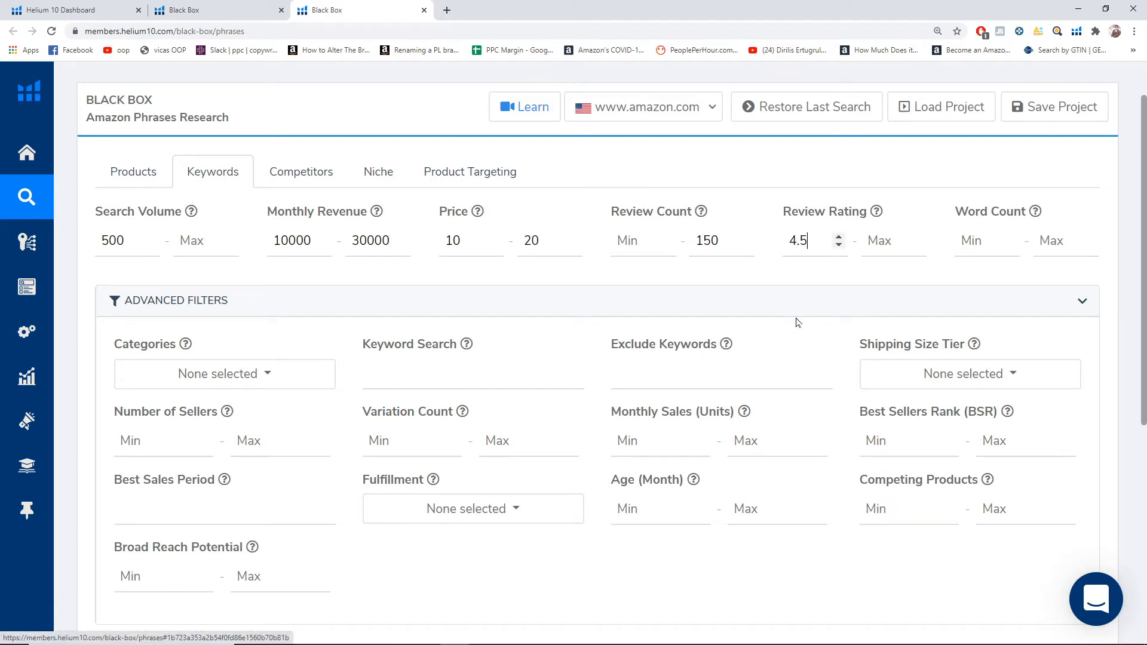
click(787, 302)
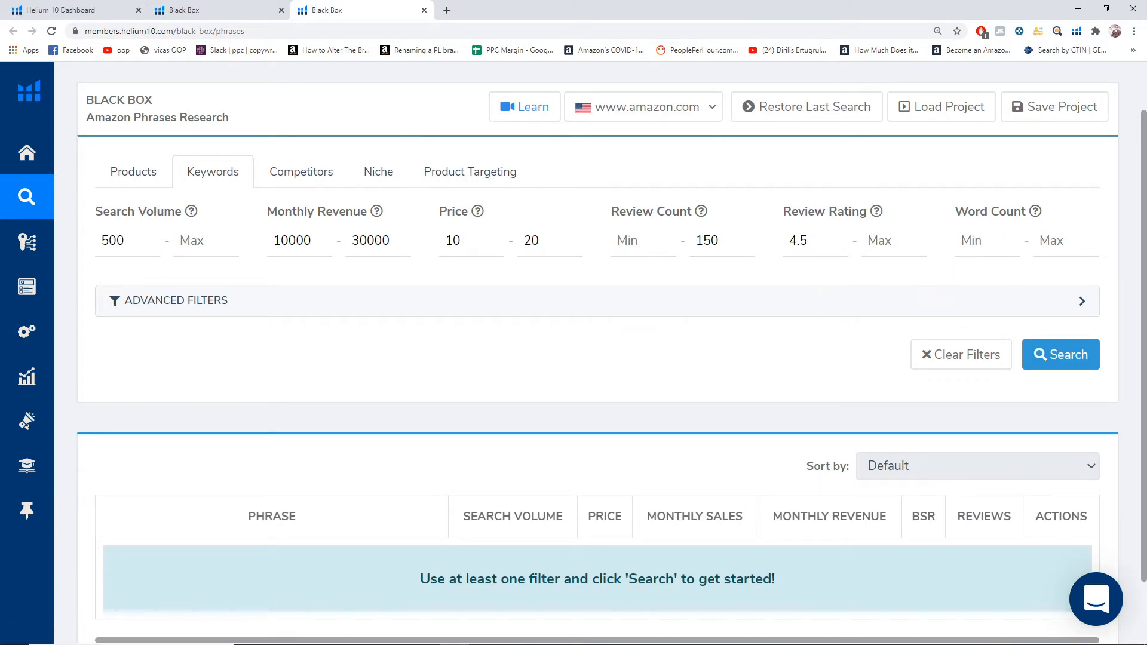
key(ctrl+plus)
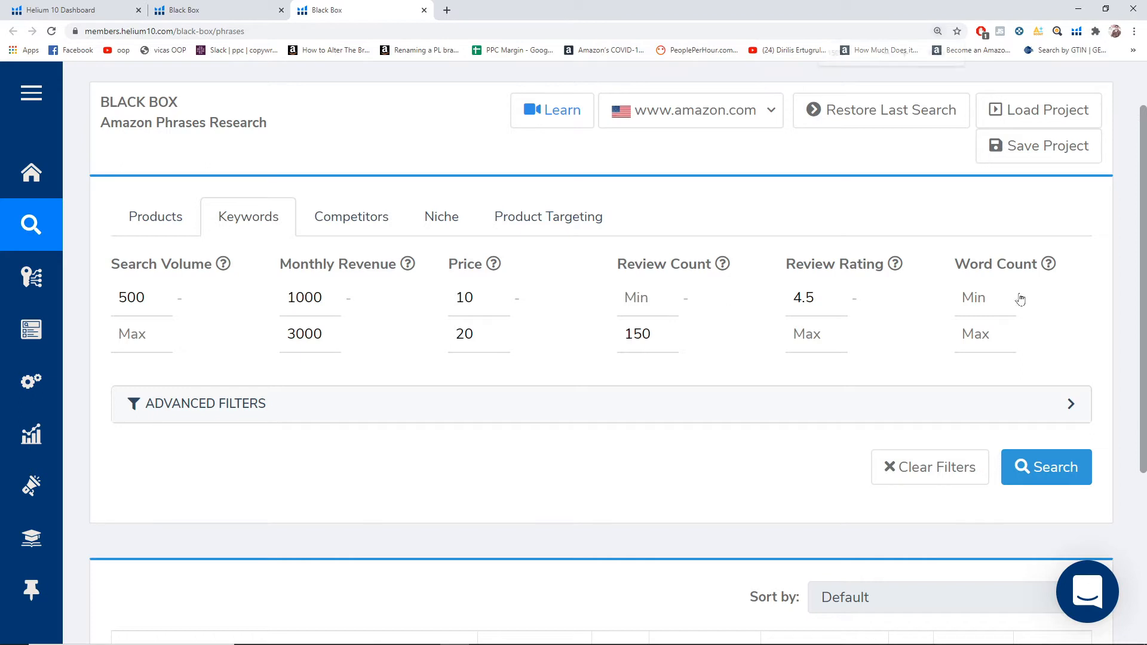
key(ctrl+minus)
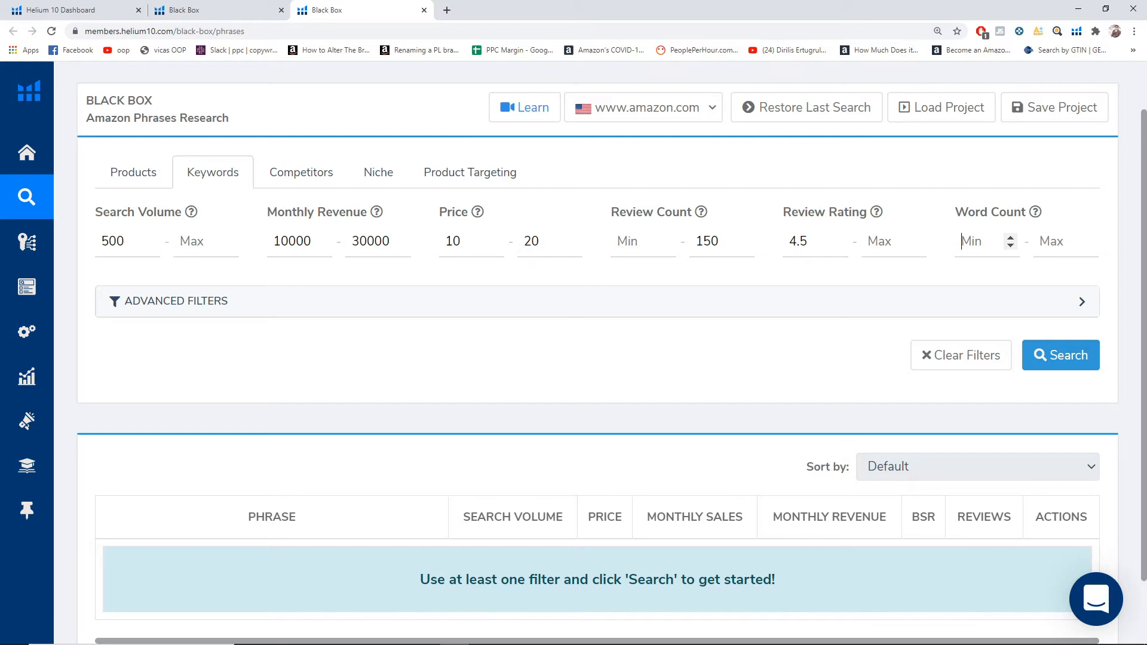
- Set the minimum word count to 2 and run the keyword search
text(2)
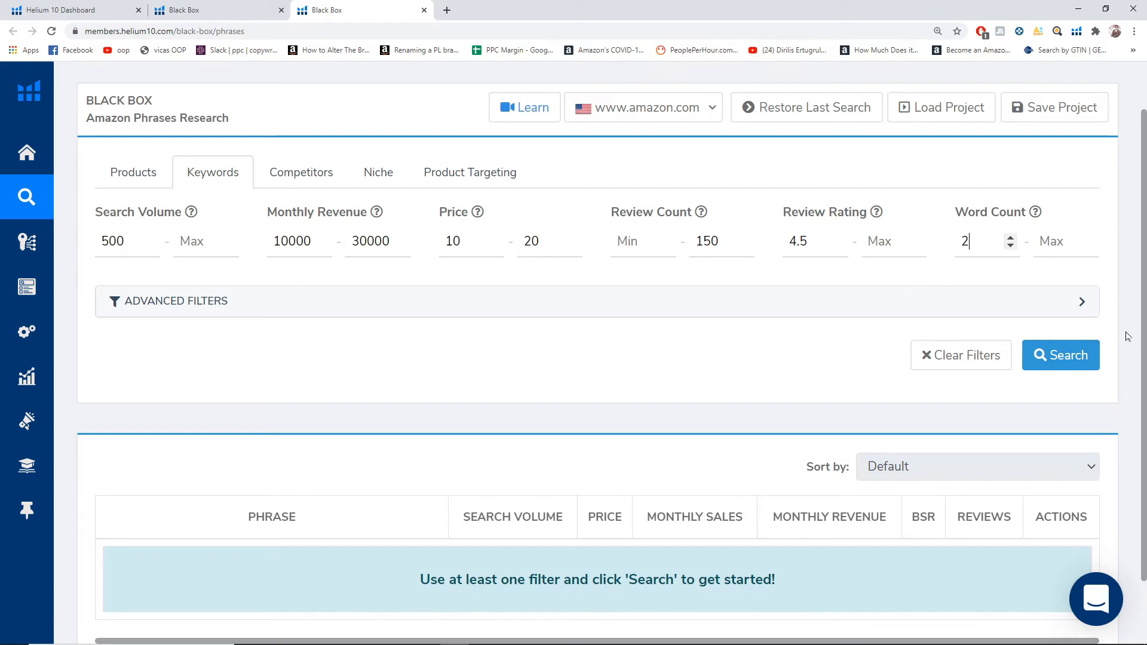
click(1080, 356)
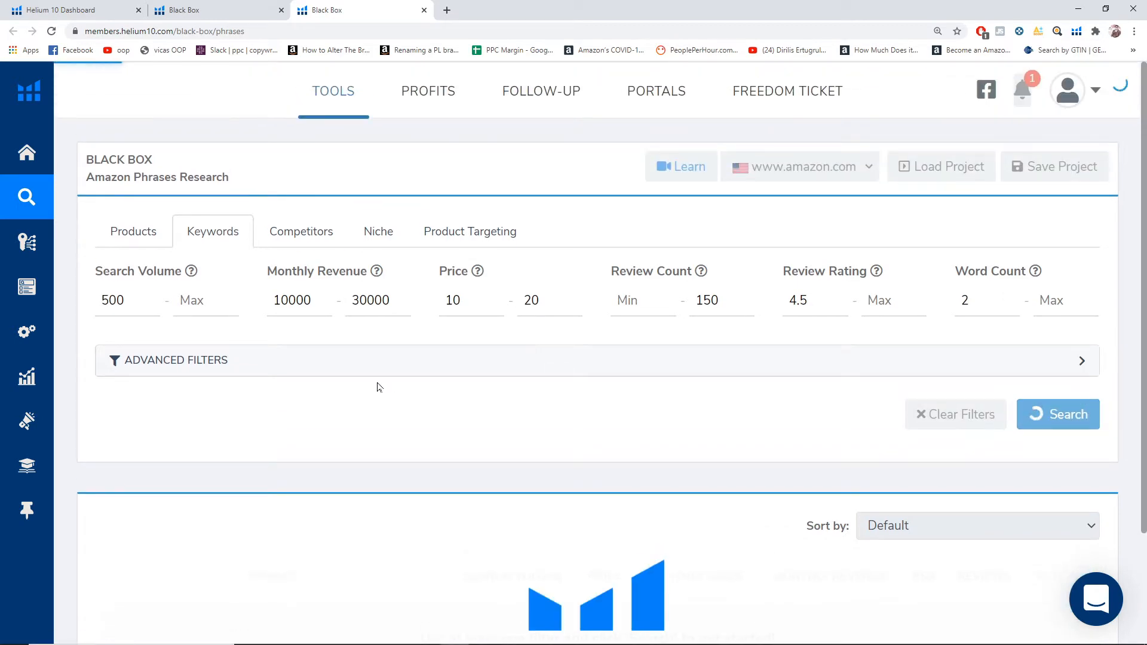
scroll(379, 383, down, 2)
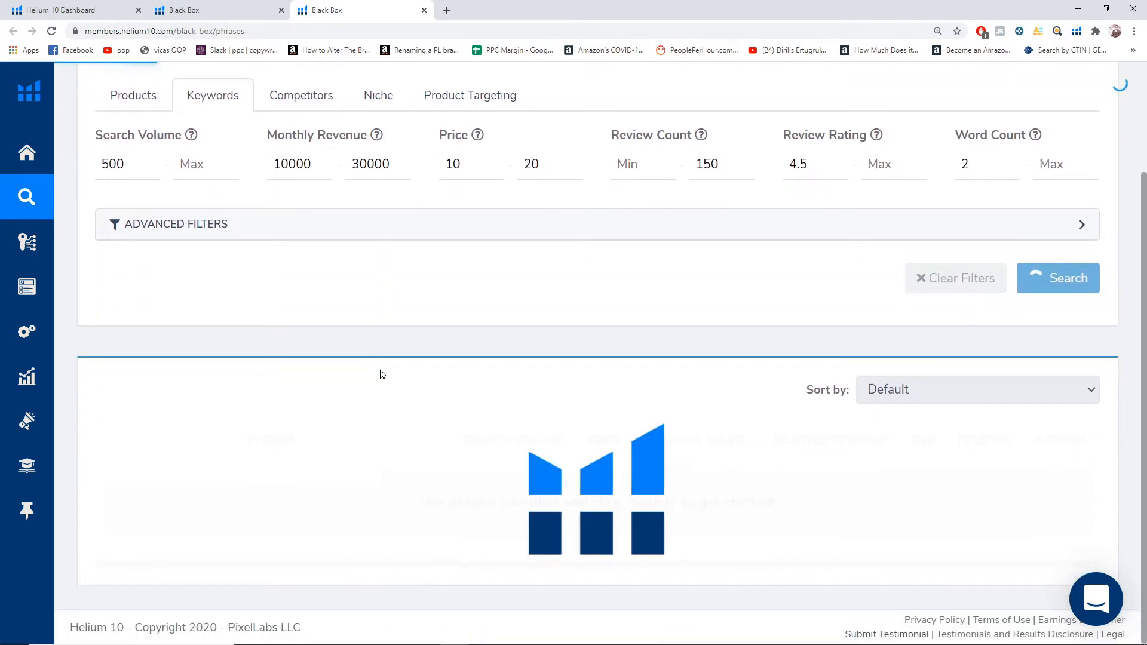
key(ctrl+minus)
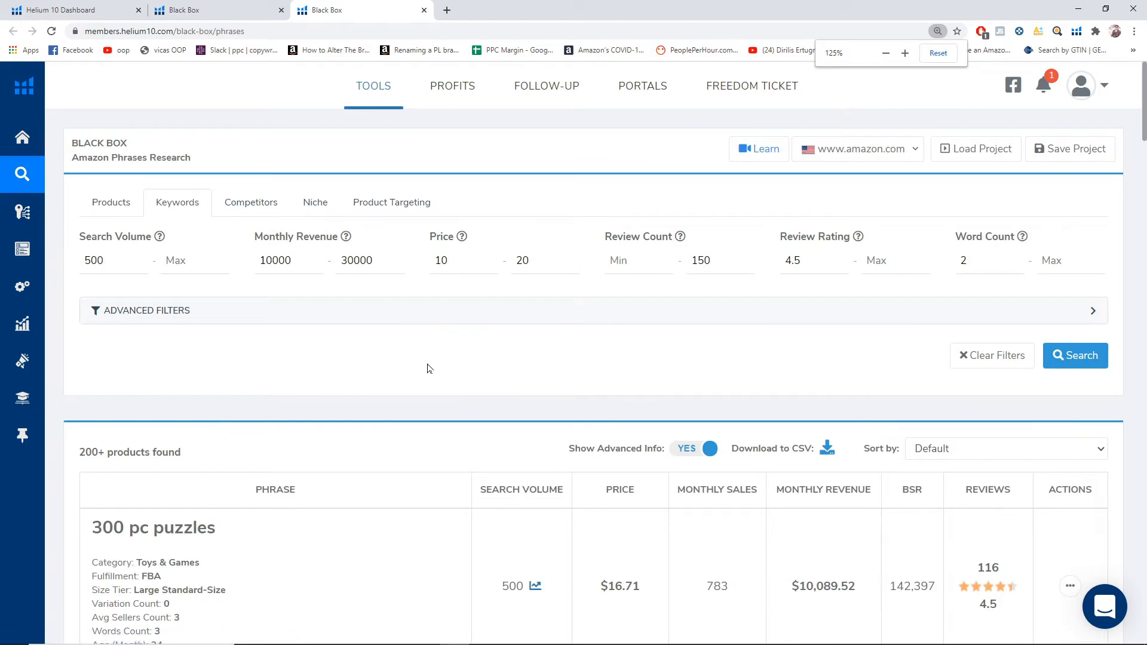
- Review the found phrases, comparing their categories, search volumes, prices, revenue and reviews with the search filters
scroll(427, 368, down, 2)
scroll(428, 368, down, 2)
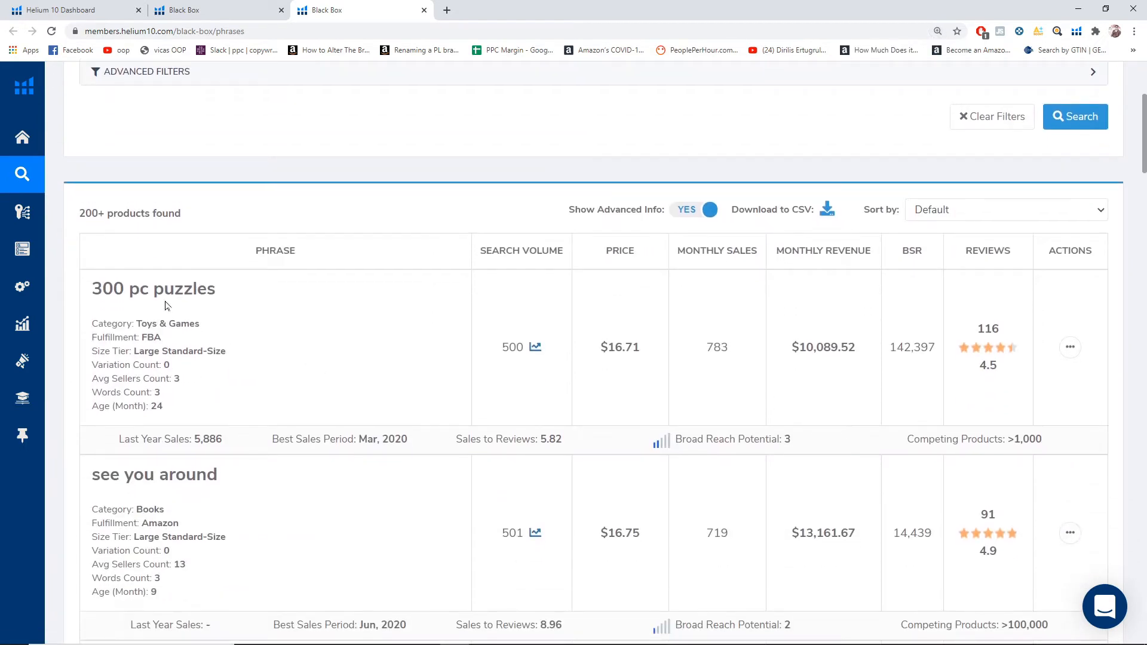
scroll(160, 240, up, 2)
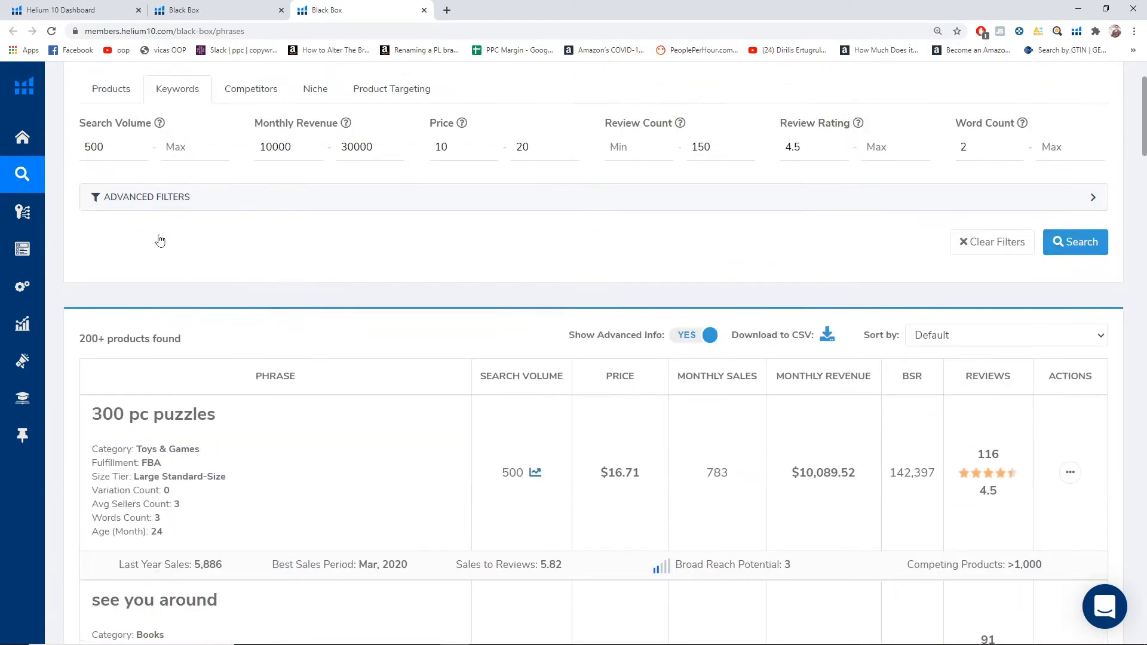
scroll(160, 240, up, 2)
scroll(160, 240, down, 5)
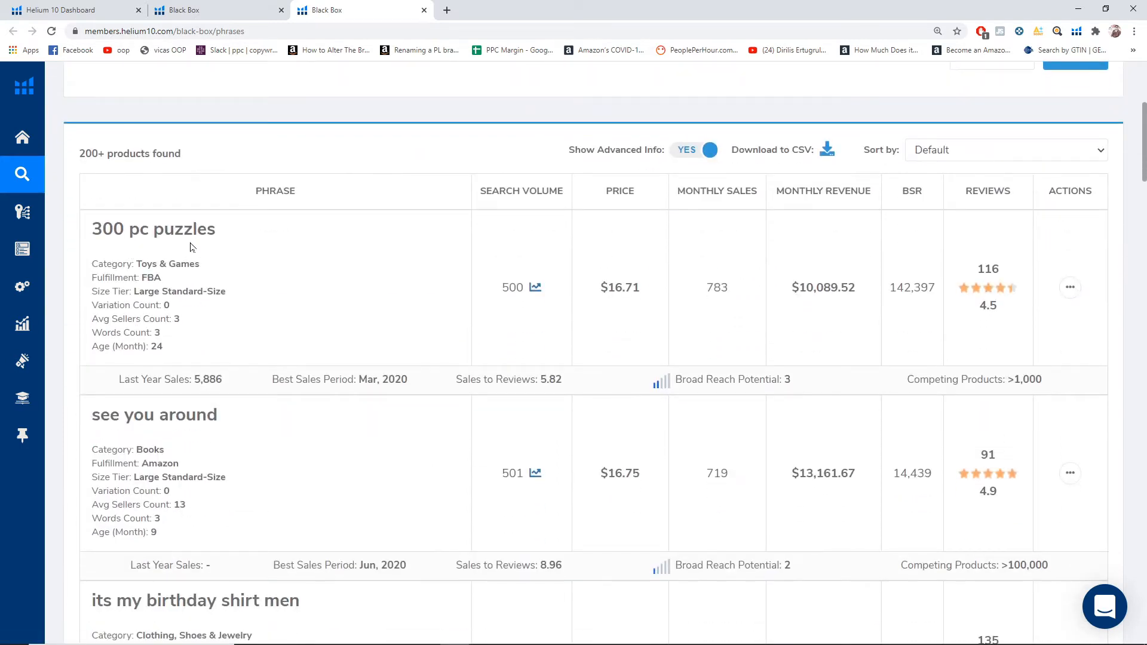
scroll(190, 246, down, 3)
scroll(190, 287, down, 2)
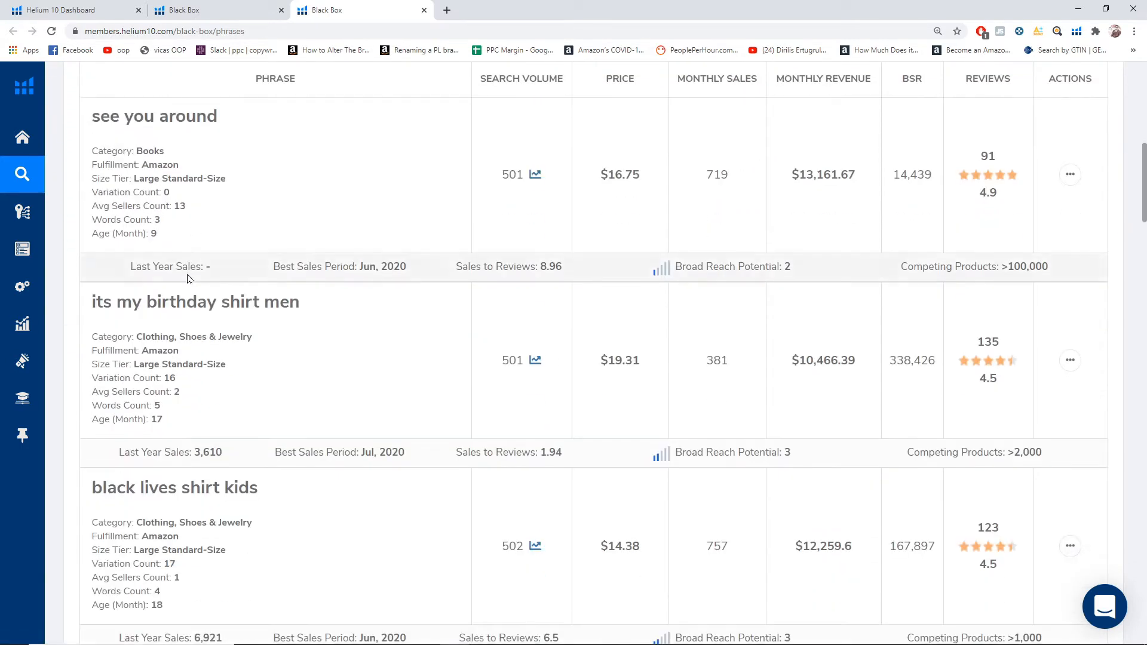
scroll(150, 293, up, 5)
scroll(148, 293, up, 5)
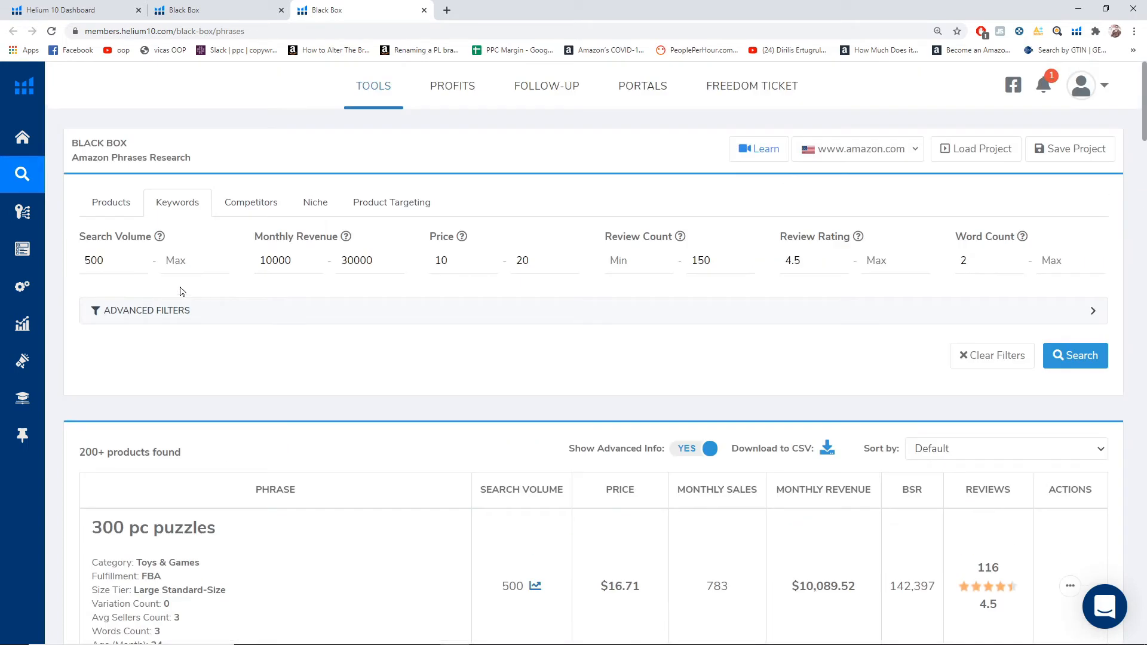
- Expand the advanced filters and restrict the categories to Home & Kitchen and Kitchen & Dining
click(248, 312)
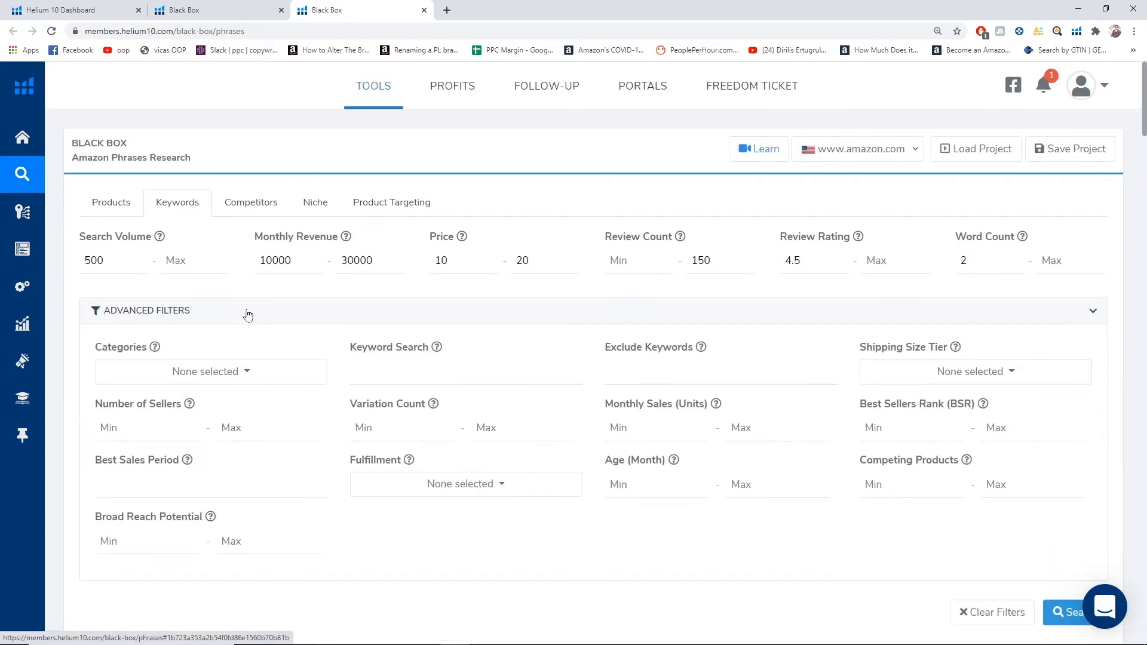
scroll(239, 311, down, 2)
scroll(144, 258, down, 2)
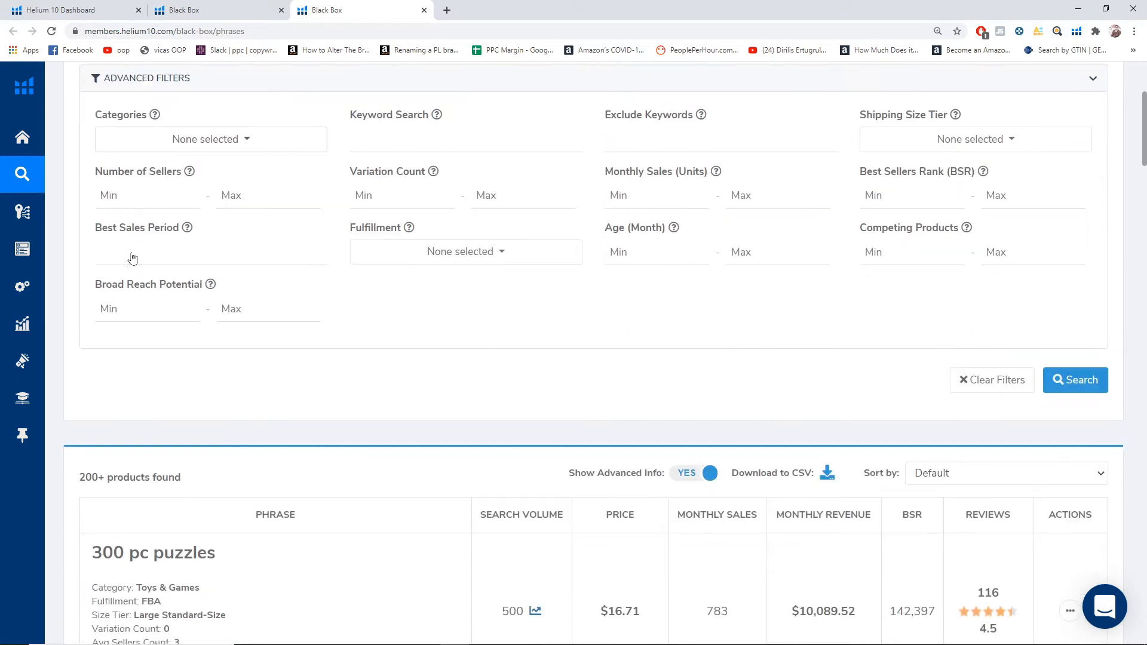
click(250, 138)
scroll(219, 269, down, 4)
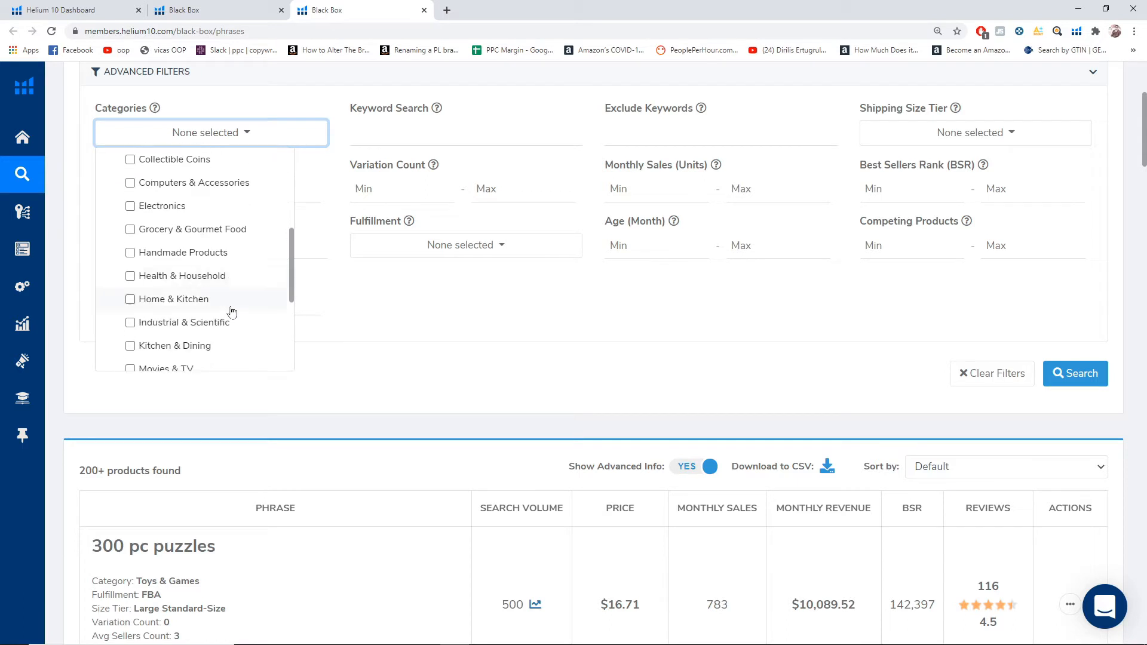
click(131, 303)
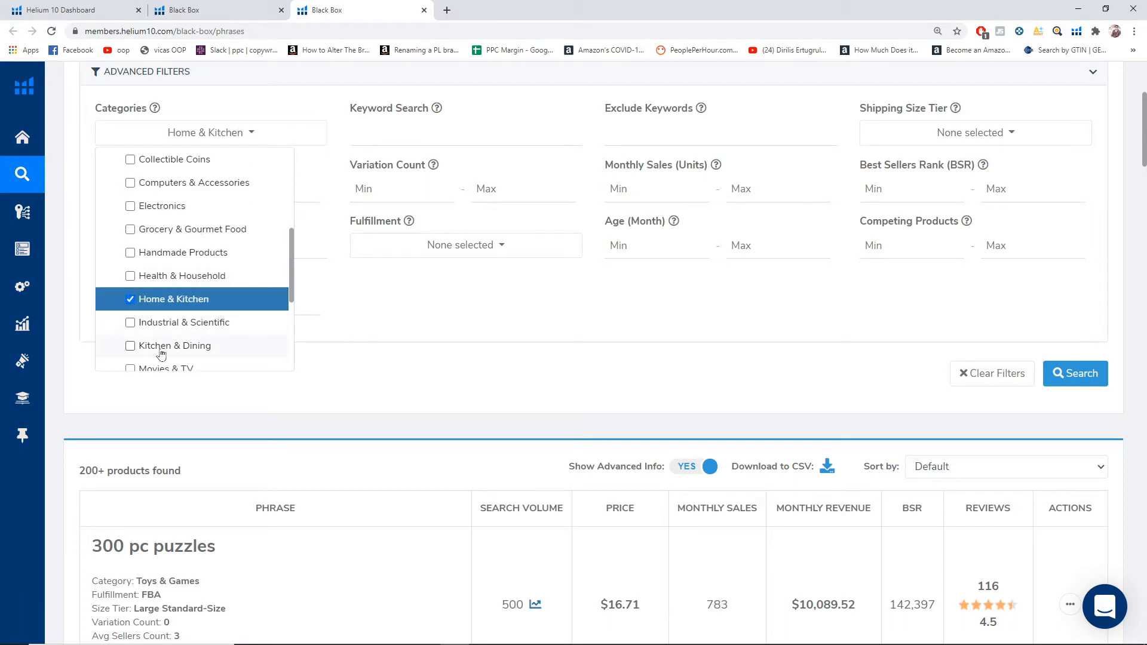
scroll(141, 307, down, 1)
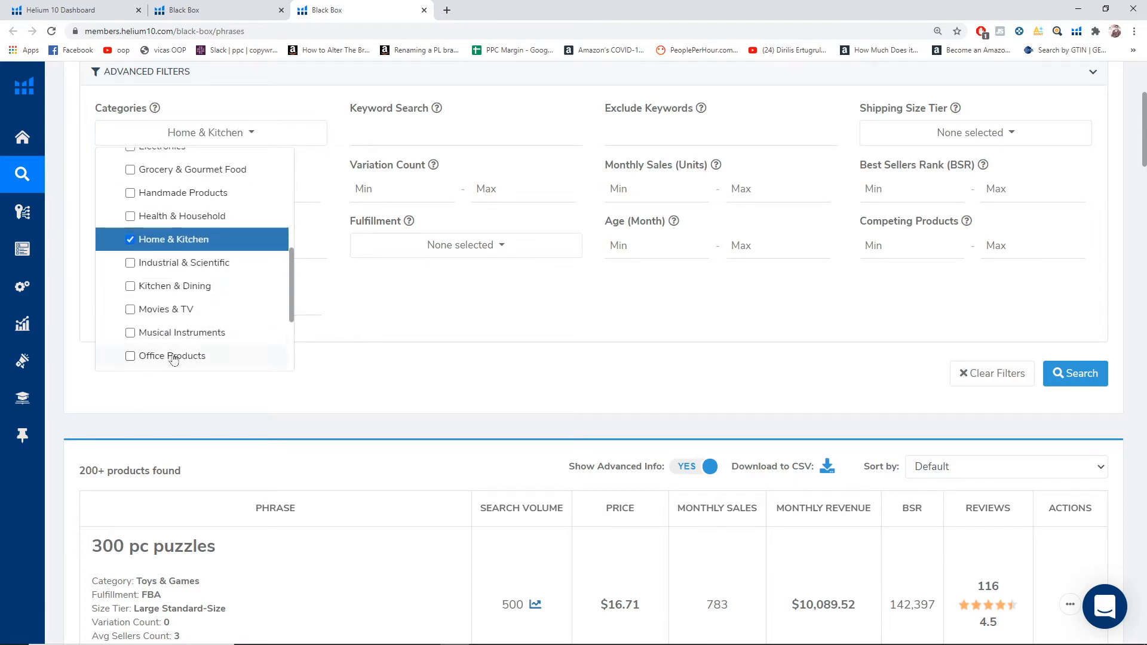
click(132, 288)
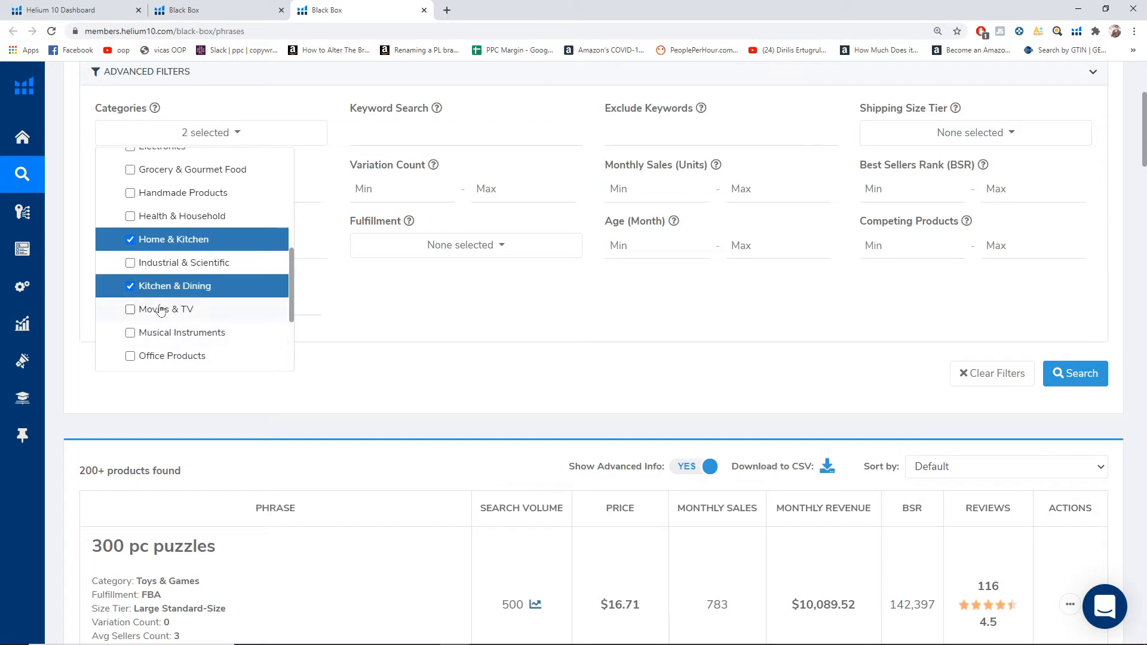
click(70, 266)
scroll(70, 267, up, 1)
scroll(594, 355, up, 1)
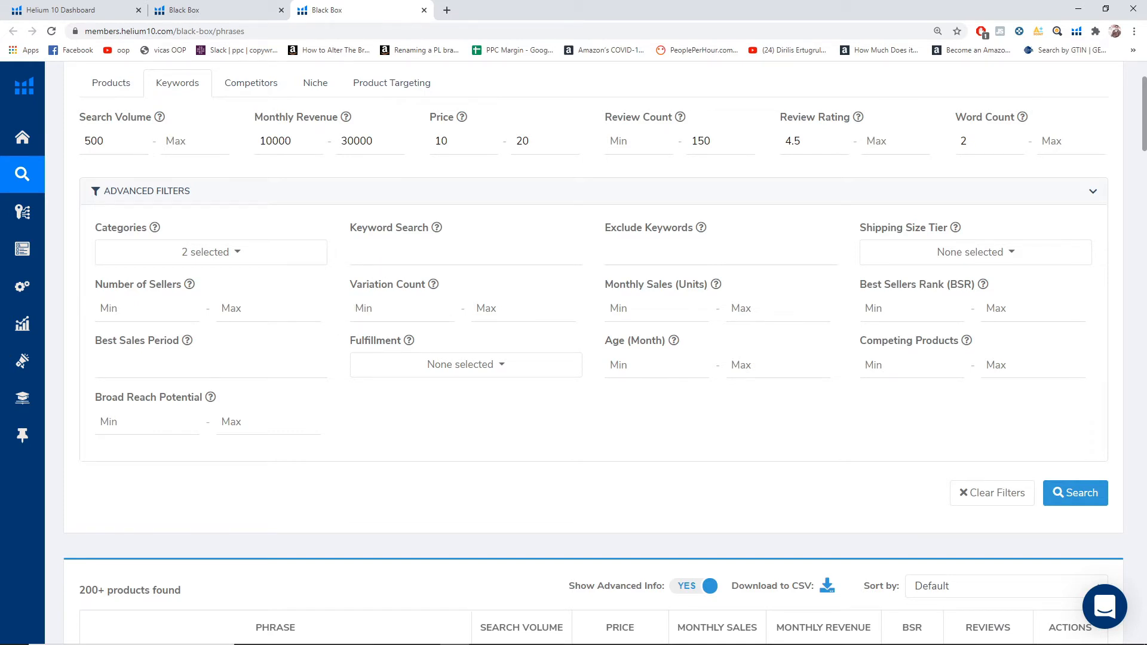
scroll(593, 356, up, 1)
scroll(593, 355, down, 1)
text(kitchen)
key(BackSpace)
key(BackSpace)
key(BackSpace)
key(BackSpace)
key(BackSpace)
key(BackSpace)
text(kitchen)
key(ctrl+a)
key(BackSpace)
scroll(881, 241, down, 2)
click(936, 132)
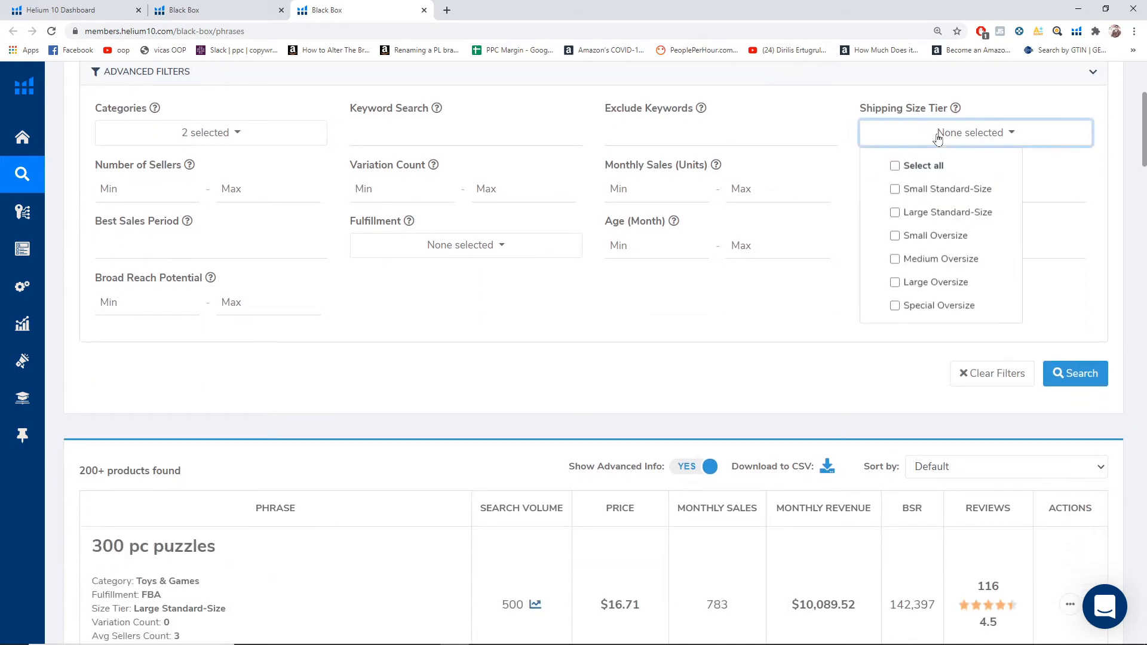
click(932, 134)
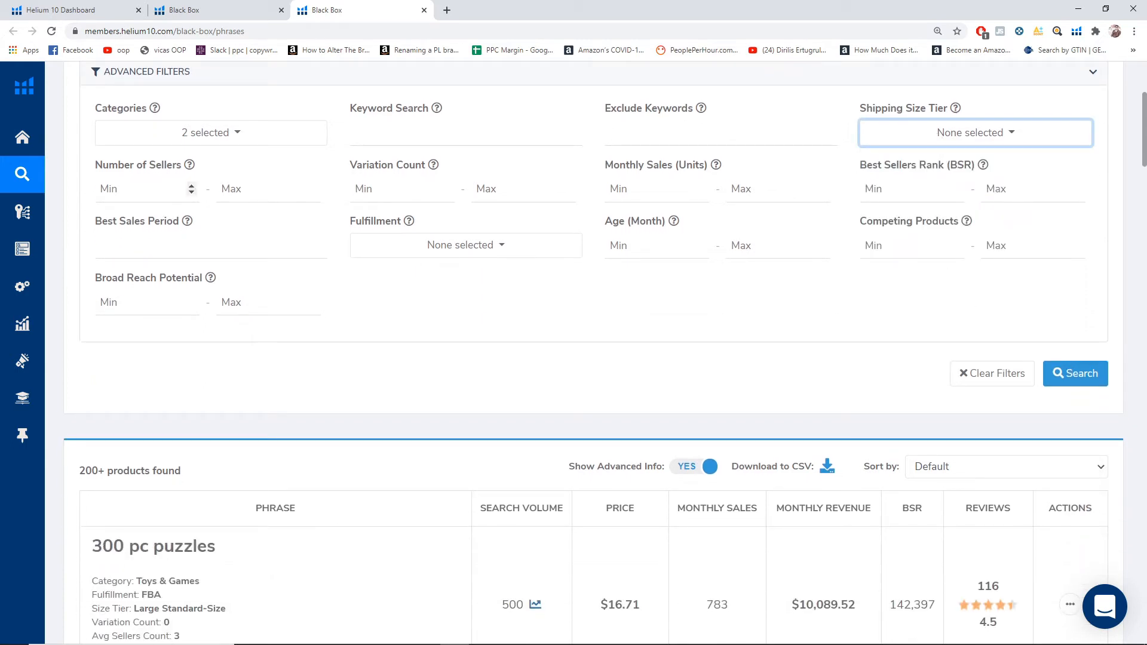
- Set the number of sellers to 1–2 and the maximum variation count to 2
click(144, 189)
text(1)
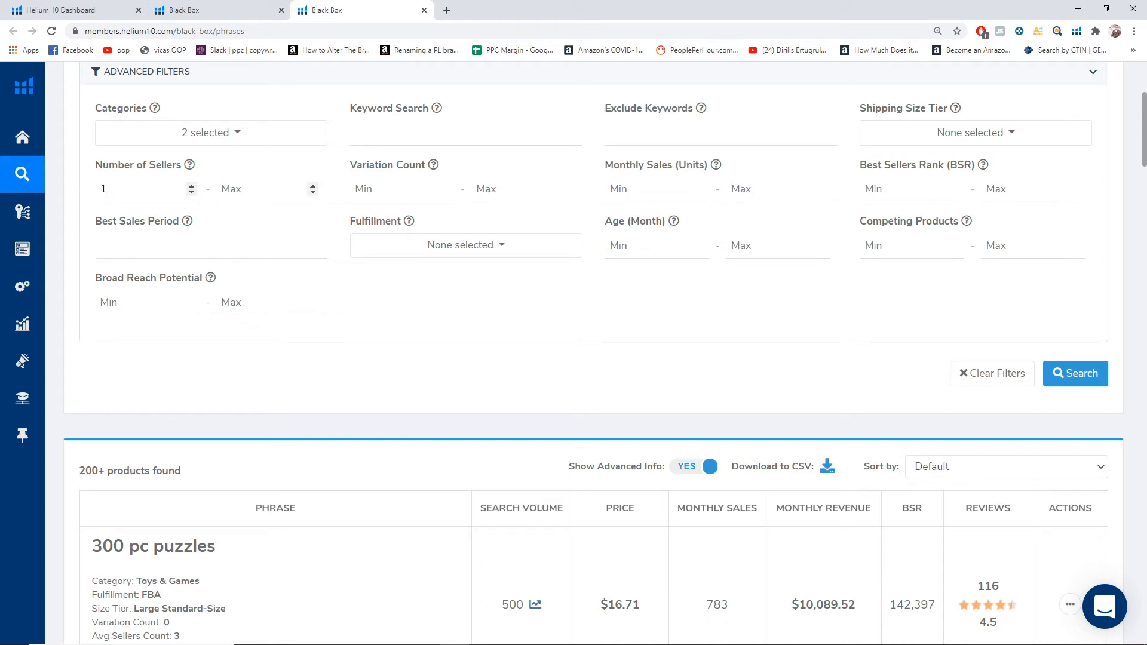
click(239, 187)
text(2)
click(328, 214)
click(491, 189)
text(2)
click(705, 196)
text(50)
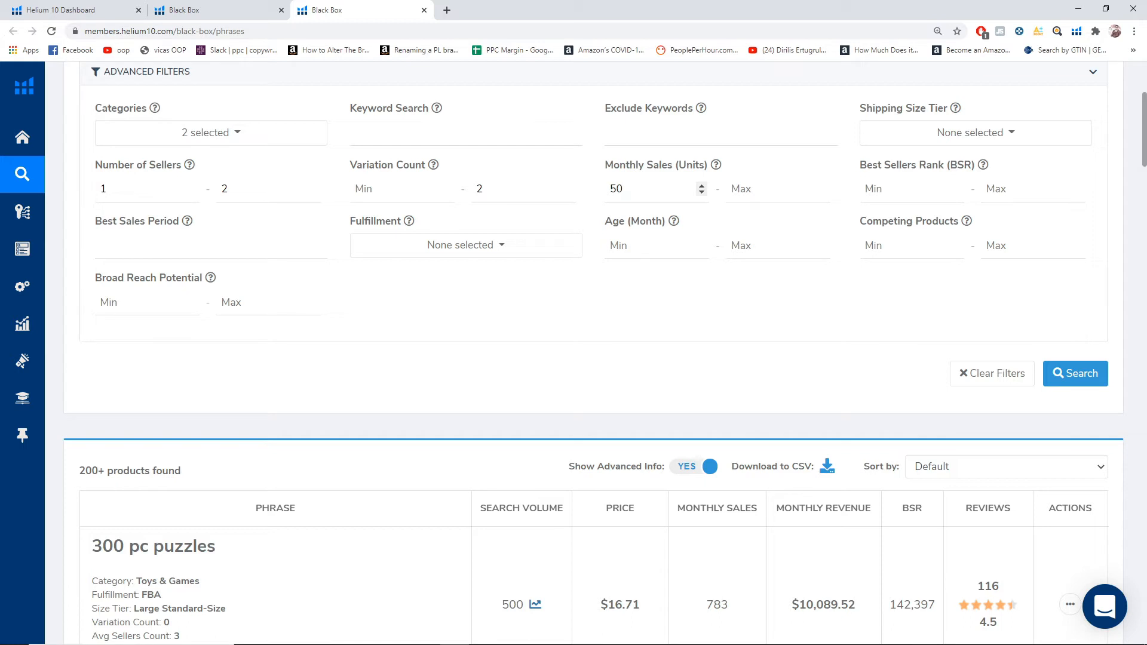
key(BackSpace)
- Set the maximum Best Sellers Rank to 50000
click(902, 189)
click(987, 189)
text(50000)
- Limit the fulfillment type to FBA and set the minimum product age to 12 months
scroll(757, 278, down, 1)
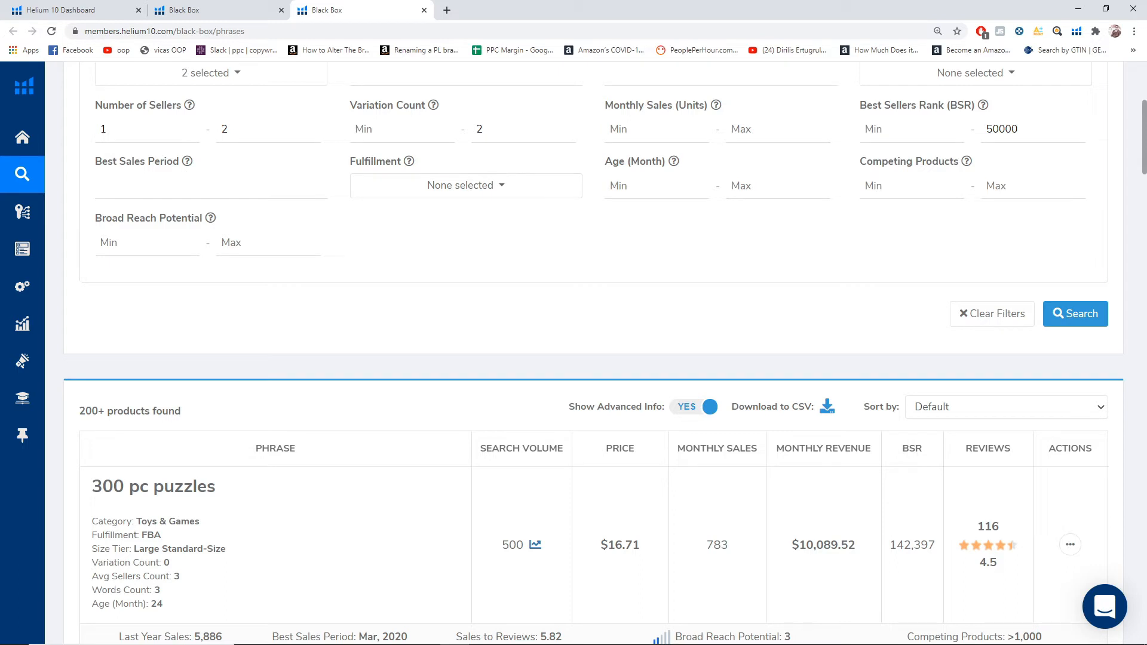
click(509, 193)
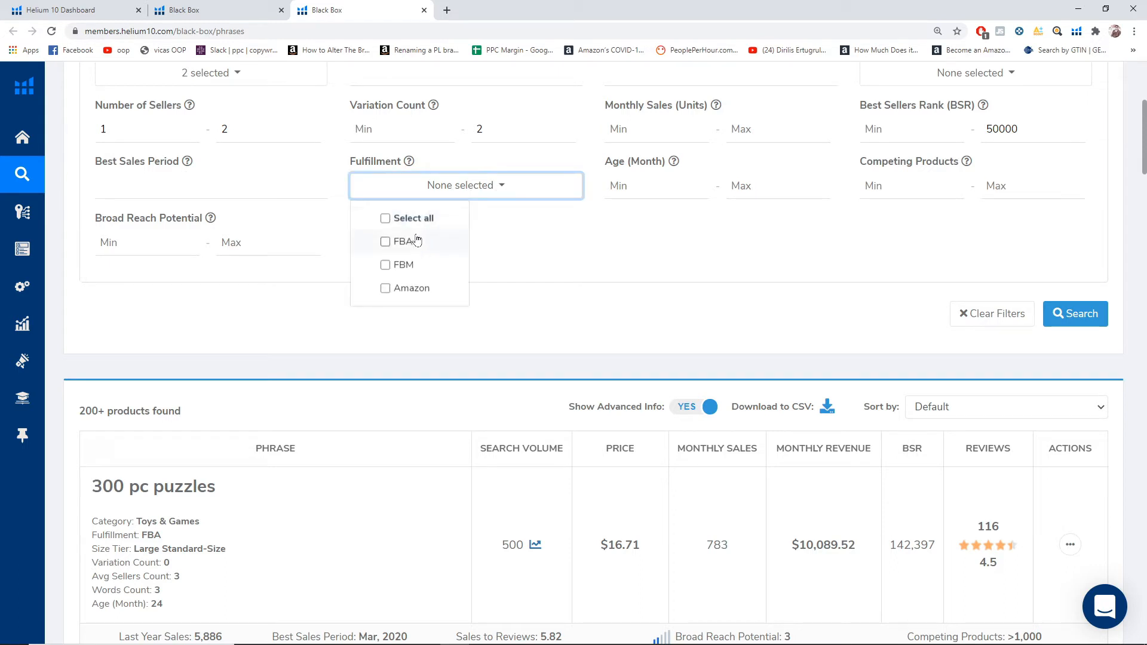
click(386, 243)
click(517, 245)
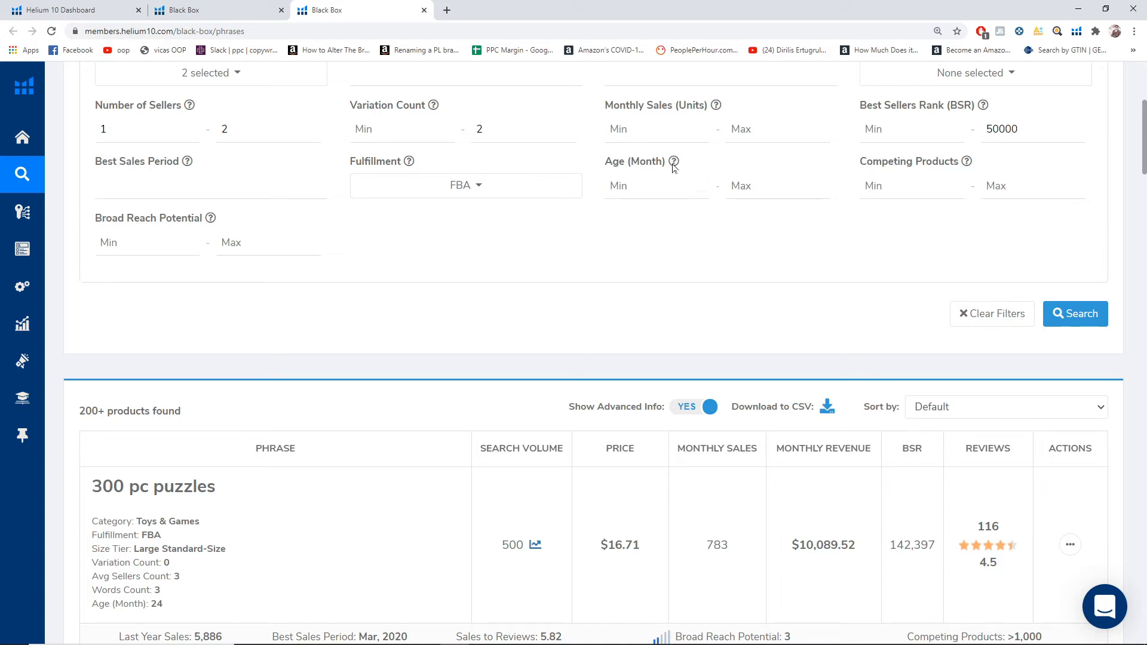
mouse_move(675, 163)
text(12)
- Check the explanation of Broad Reach Potential, then rerun the keyword search with the configured filters
scroll(481, 230, down, 1)
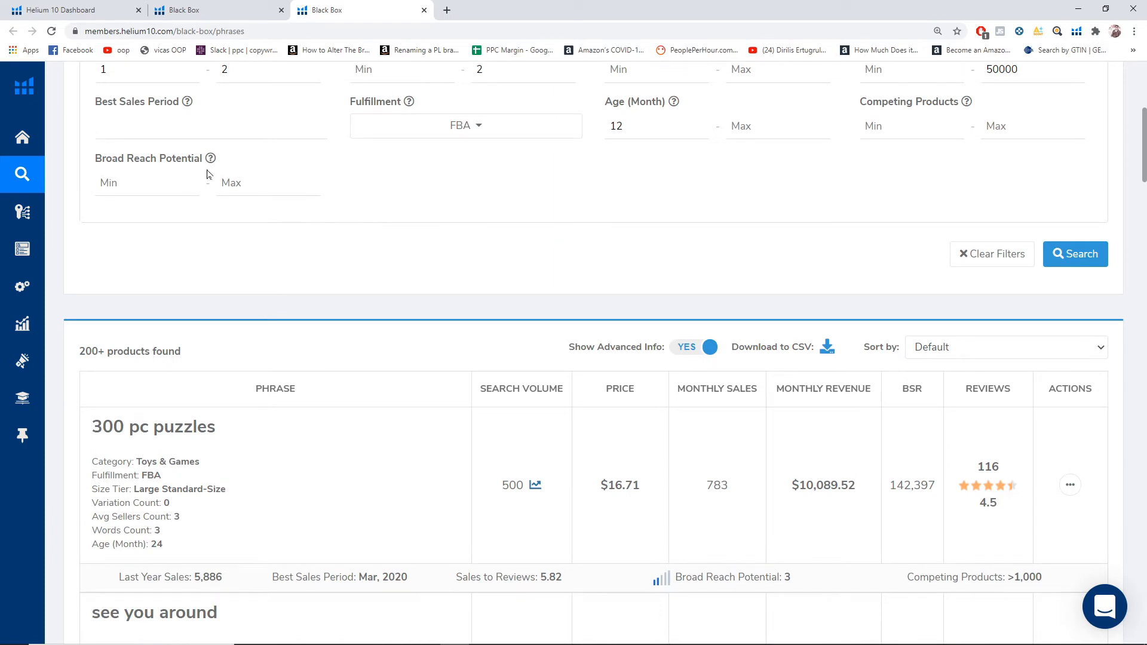
mouse_move(211, 161)
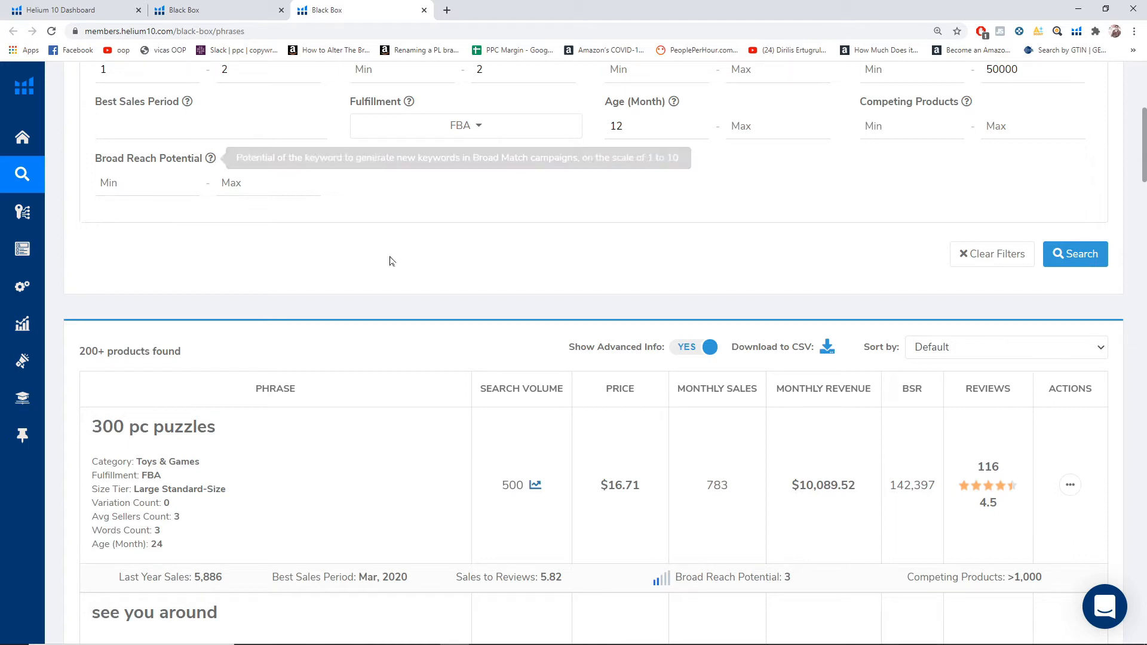
scroll(466, 242, up, 2)
scroll(405, 212, up, 4)
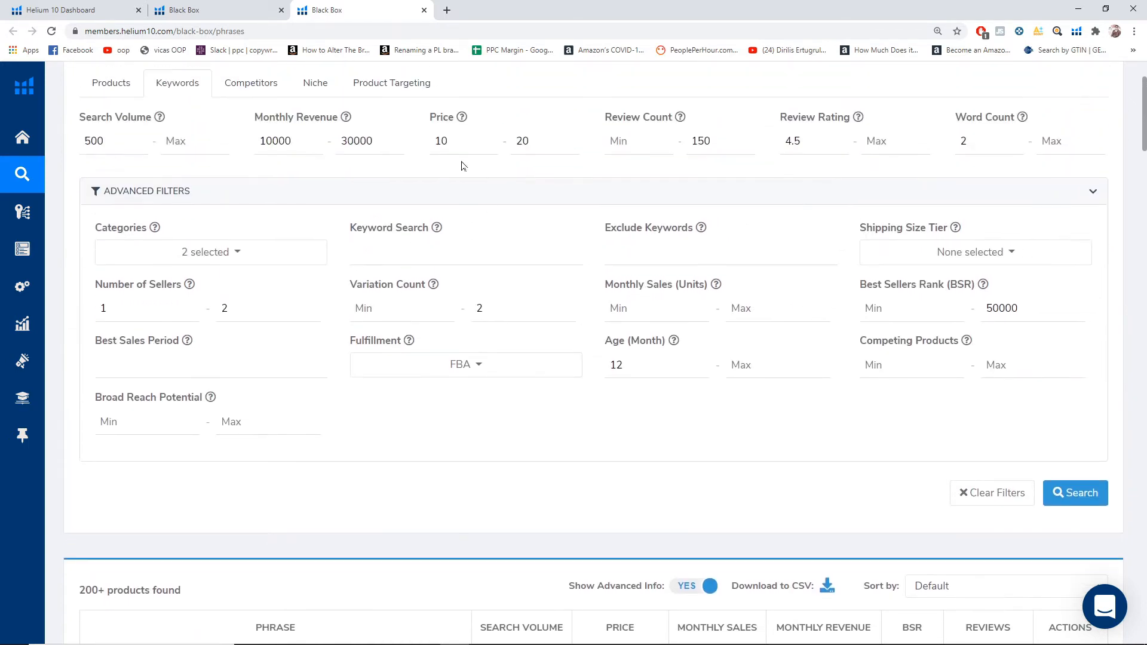
scroll(344, 346, down, 2)
scroll(360, 243, down, 1)
scroll(360, 243, up, 1)
scroll(471, 367, down, 1)
scroll(471, 366, down, 1)
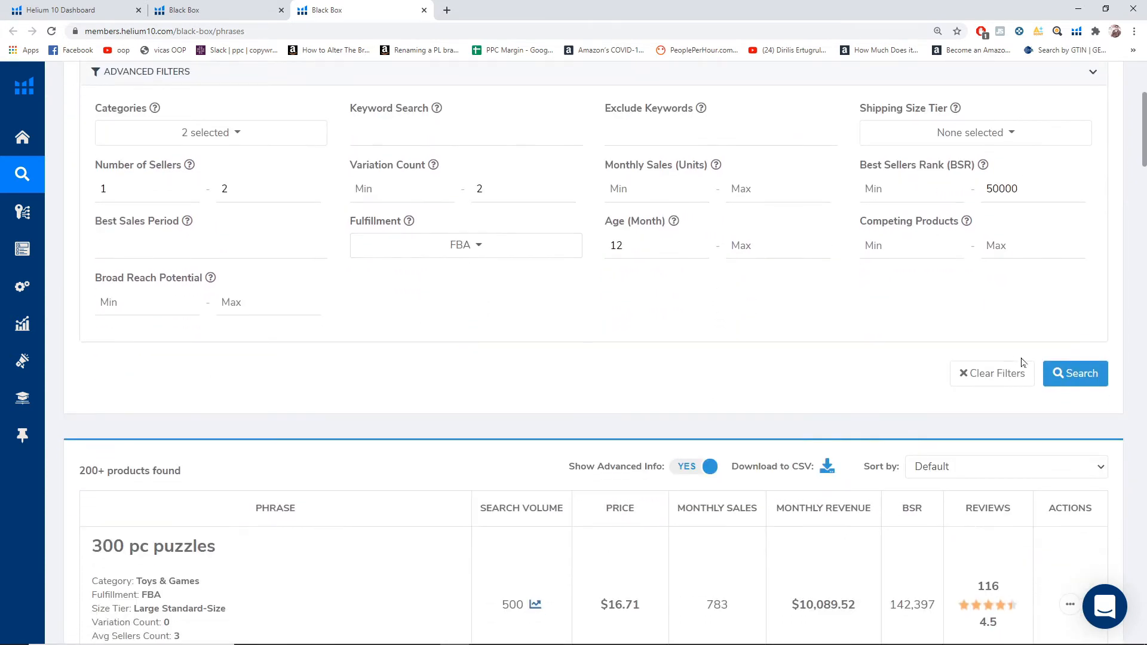
click(1067, 383)
- Examine the filtered phrases and their sales, revenue, BSR and review figures against the applied filters
scroll(739, 362, up, 4)
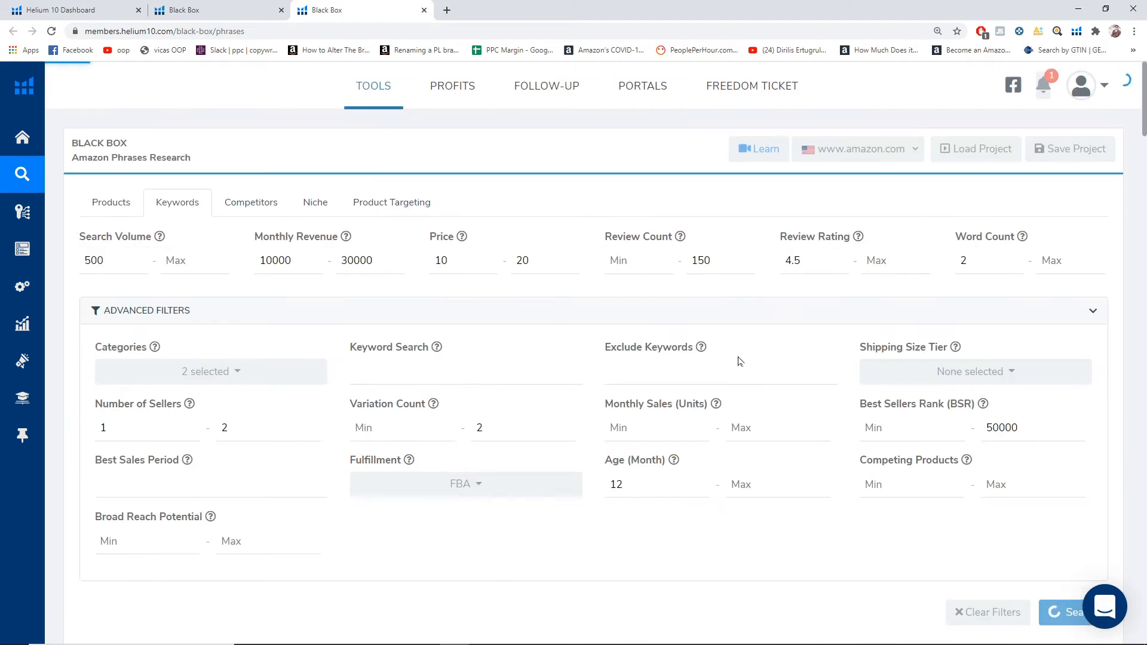
scroll(740, 361, down, 3)
scroll(739, 362, down, 4)
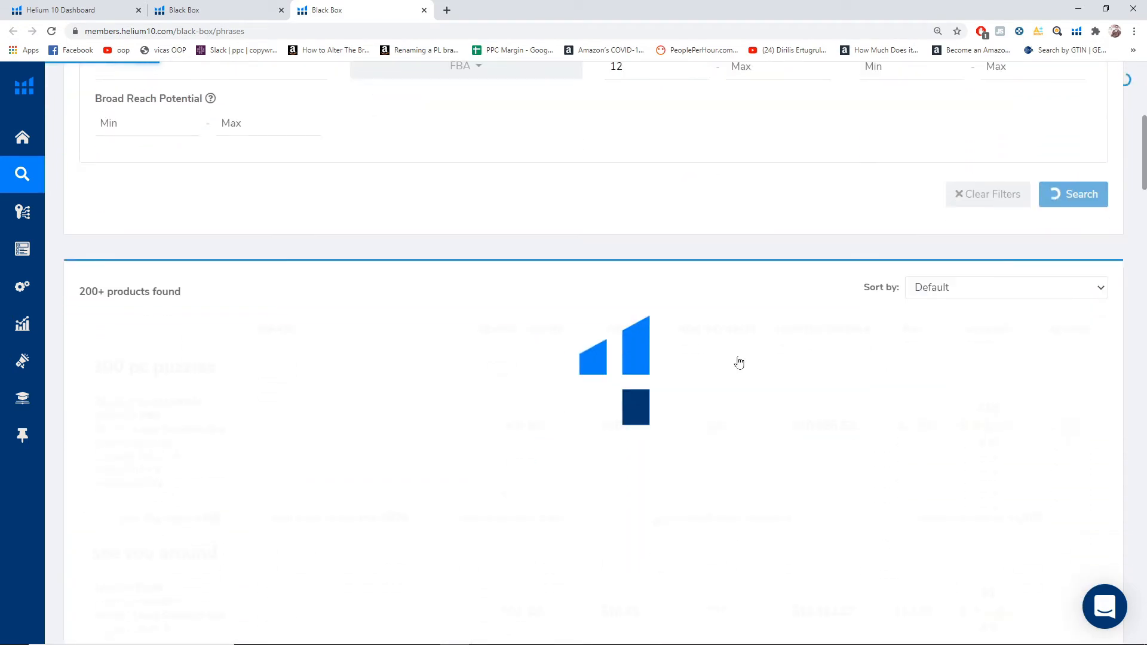
scroll(740, 361, up, 6)
scroll(740, 362, down, 3)
scroll(683, 359, down, 4)
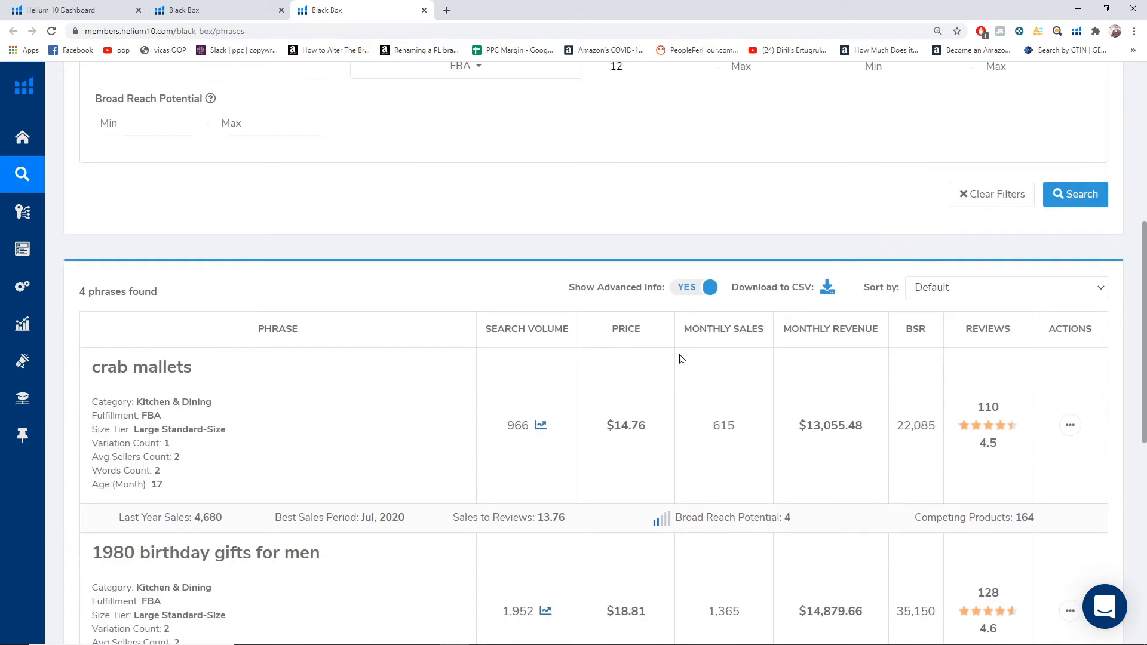
scroll(105, 326, up, 3)
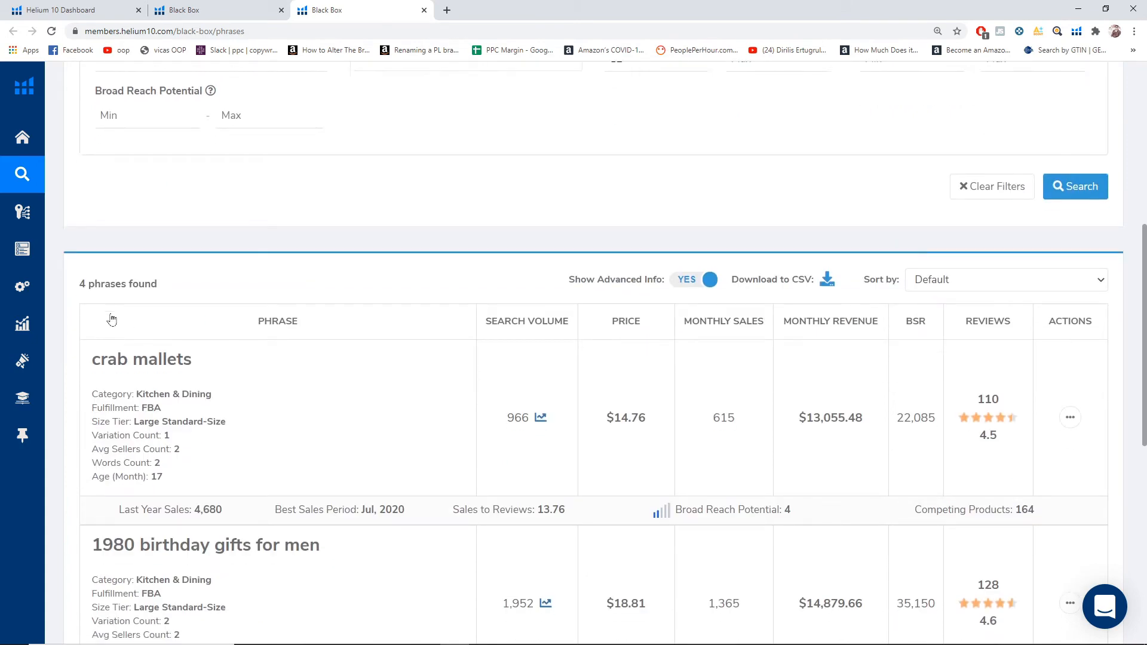
scroll(111, 318, up, 3)
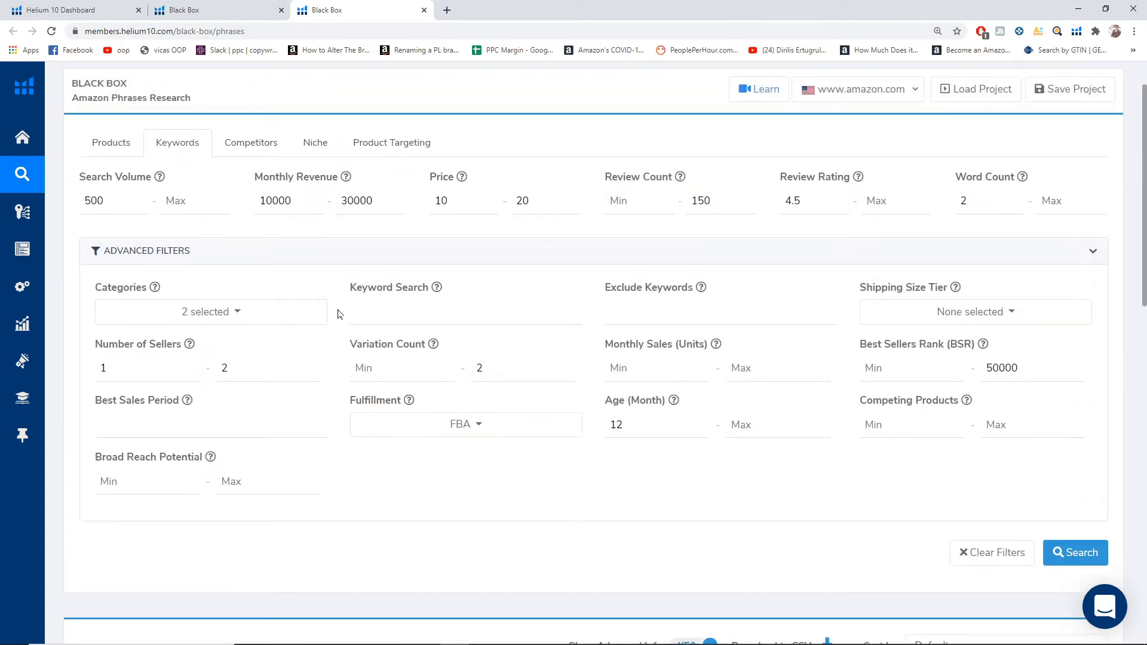
scroll(365, 316, up, 1)
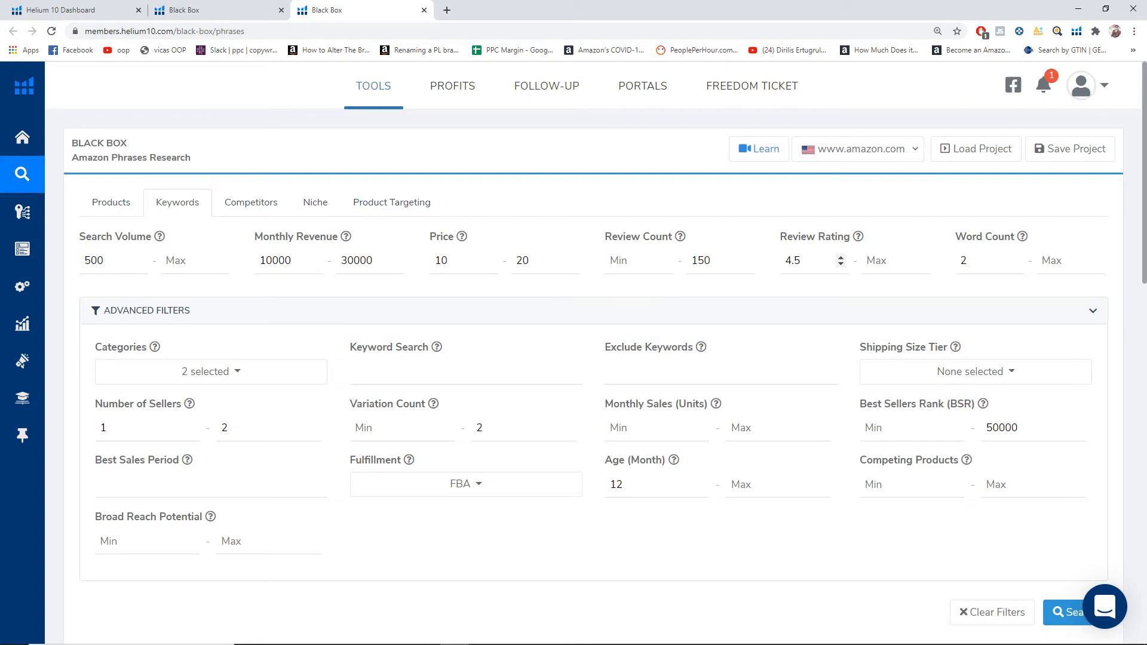
scroll(684, 291, down, 1)
scroll(684, 291, down, 7)
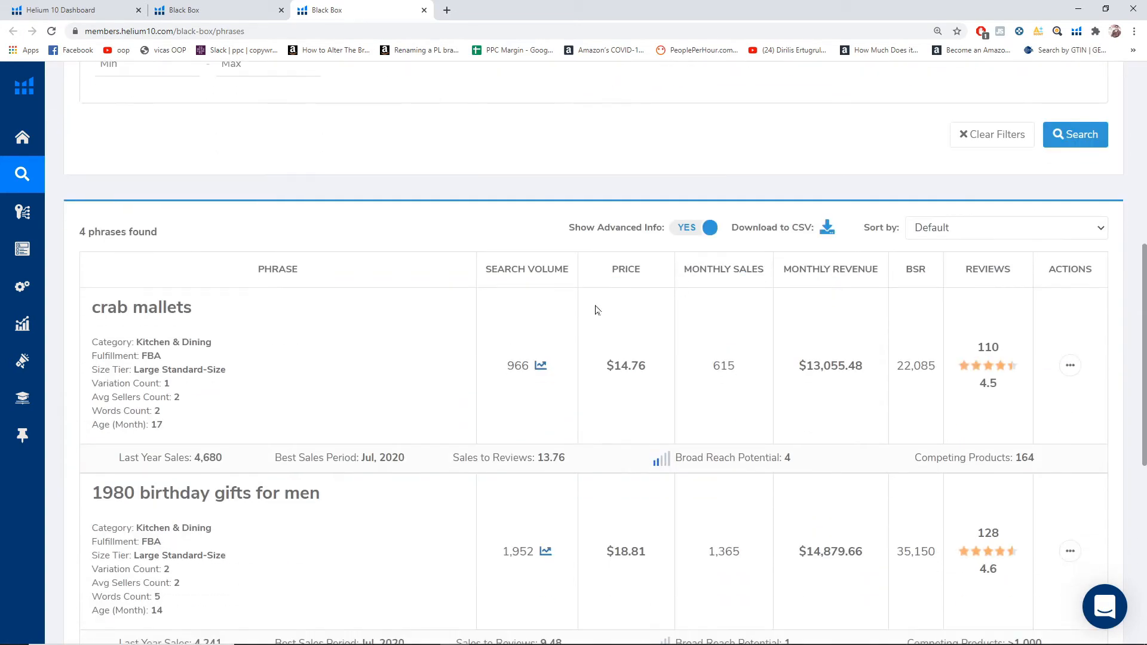
scroll(143, 328, down, 2)
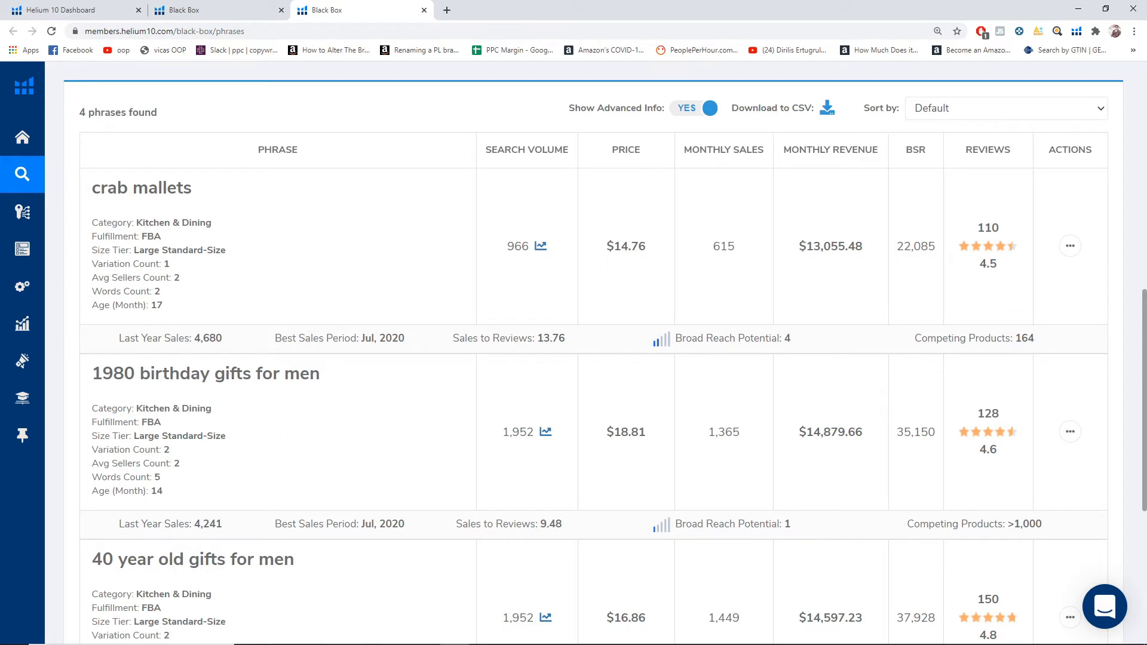
- Examine the crab mallets phrase's category, sales, revenue, competing products and other advanced figures at a larger page zoom
key(ctrl+plus)
key(ctrl+plus)
scroll(150, 239, down, 1)
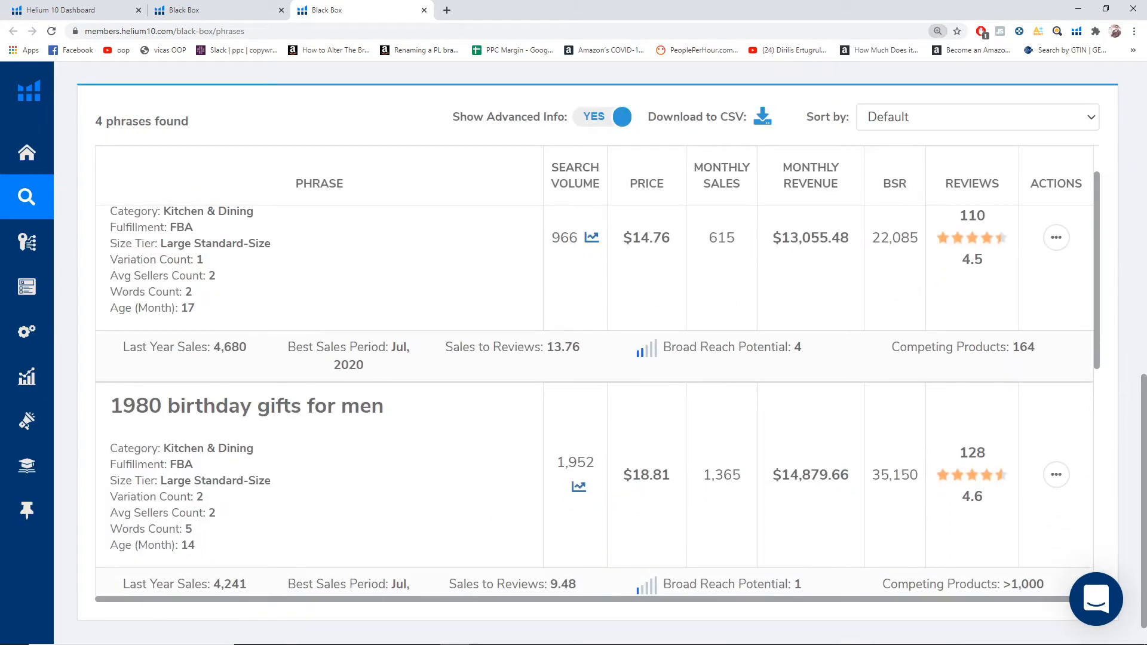
scroll(595, 371, up, 1)
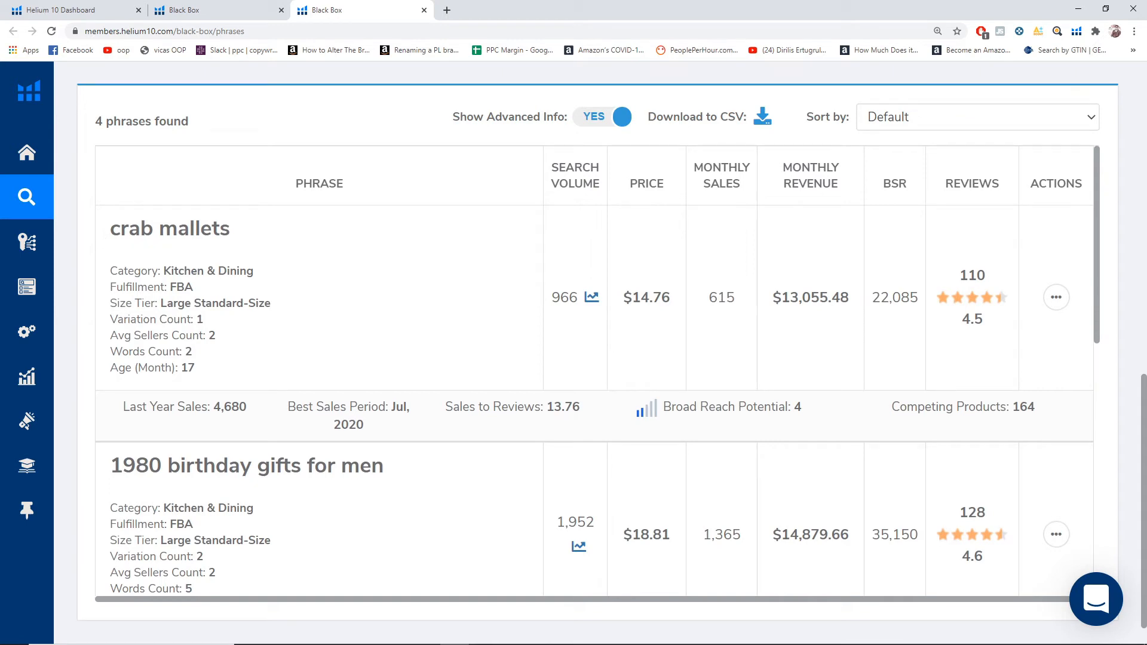
scroll(594, 371, down, 2)
scroll(595, 371, up, 2)
drag(110, 229, 230, 230)
scroll(231, 230, up, 1)
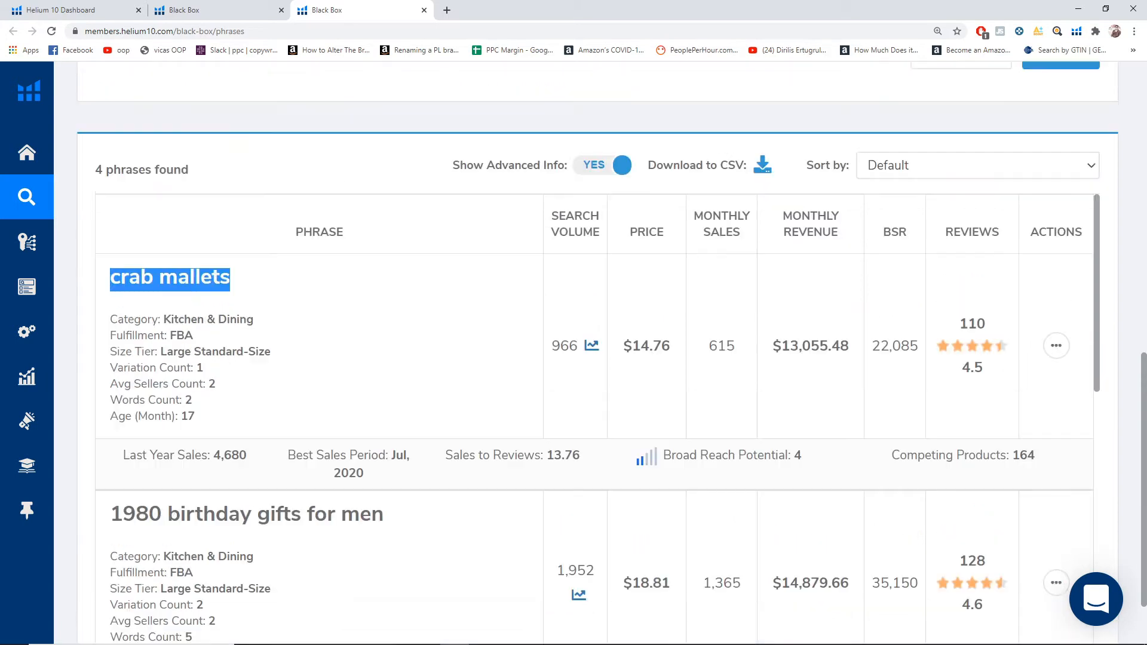
scroll(595, 371, up, 5)
scroll(595, 370, down, 4)
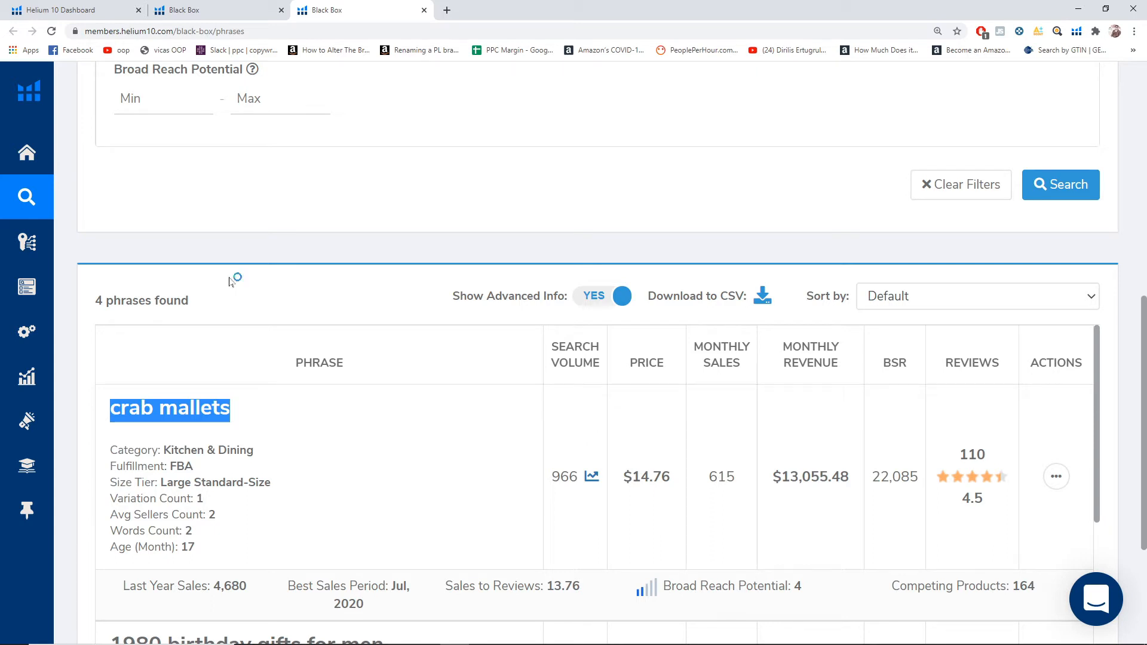
scroll(232, 284, down, 1)
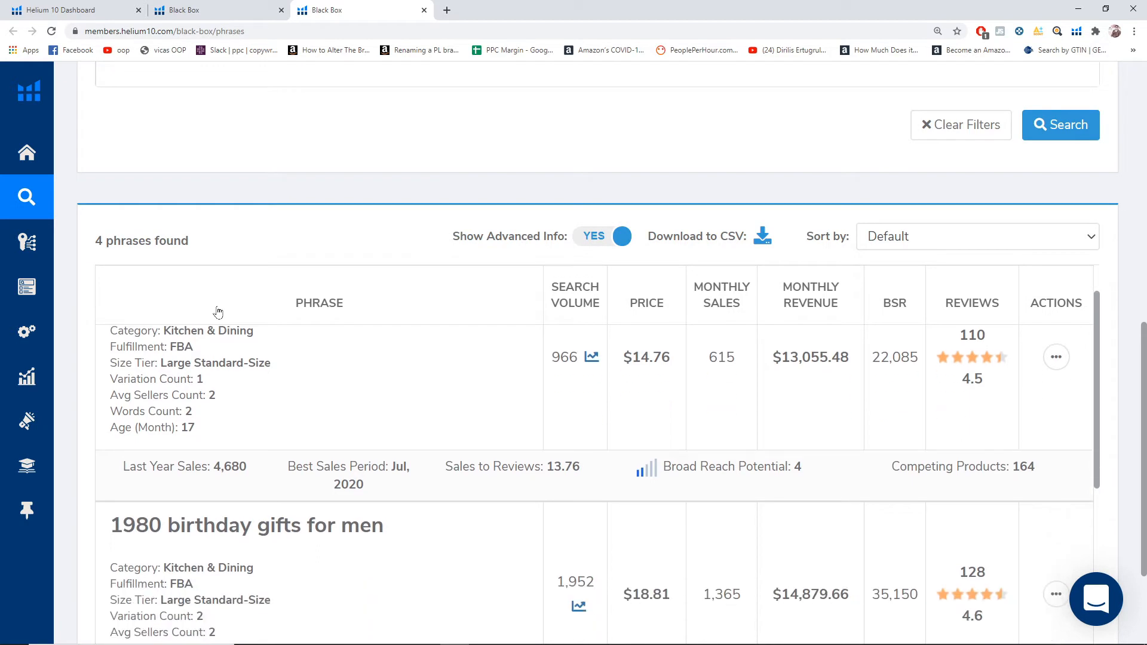
scroll(84, 320, down, 2)
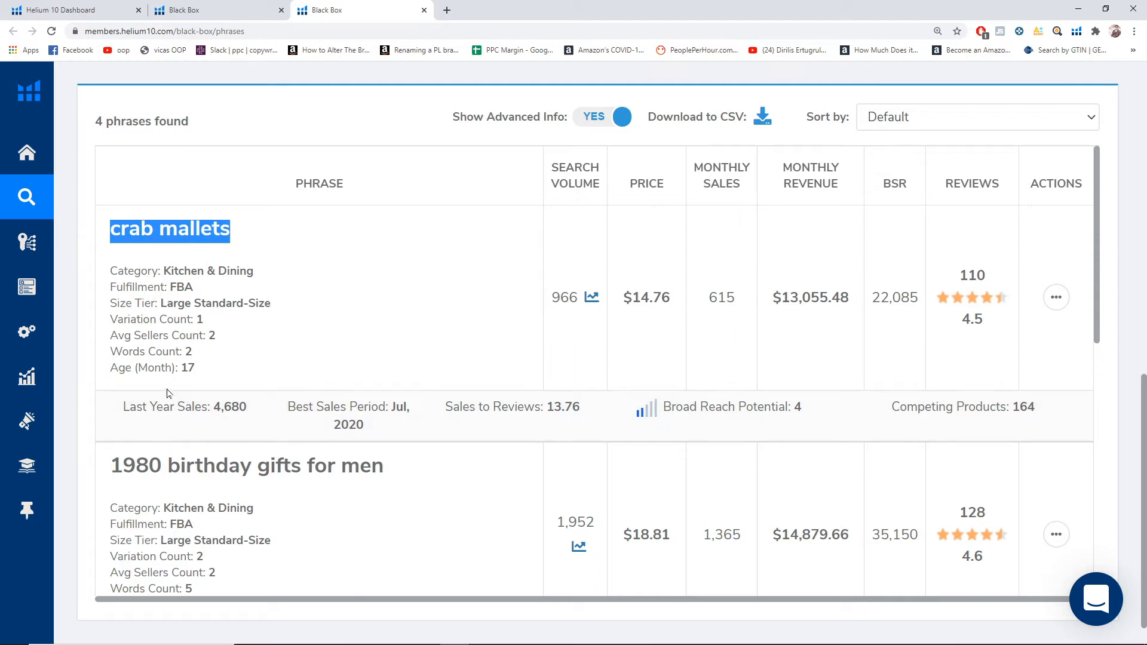
click(201, 379)
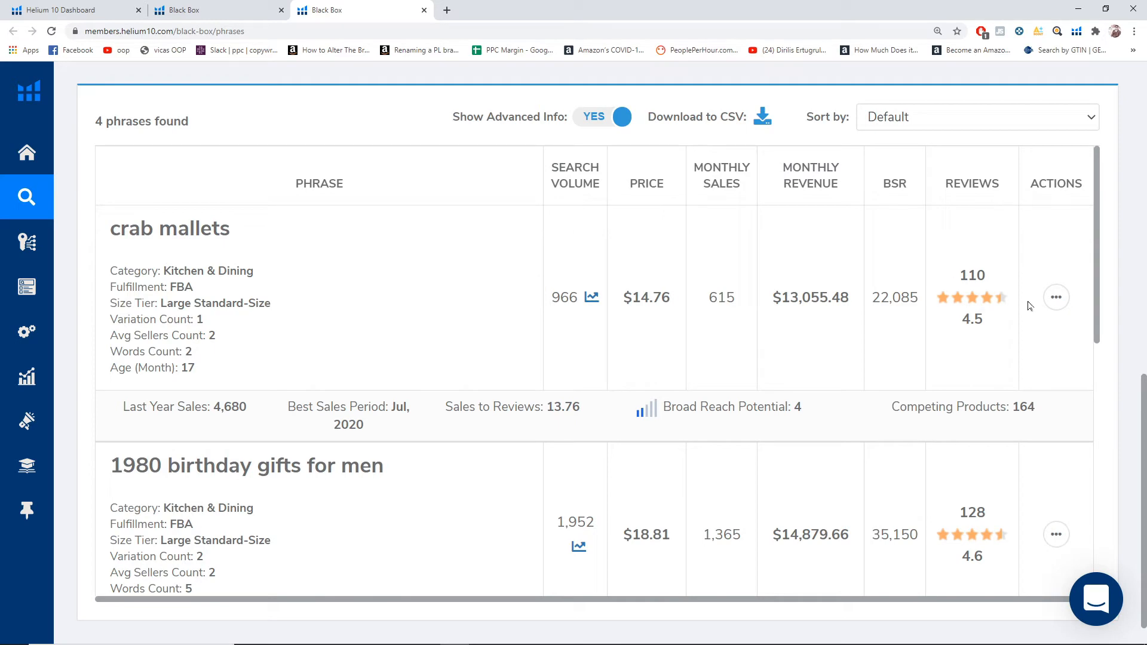
- Compare the review ratings of the listed phrases, and open the crab mallets phrase's search results on Amazon
double_click(980, 322)
scroll(986, 335, down, 6)
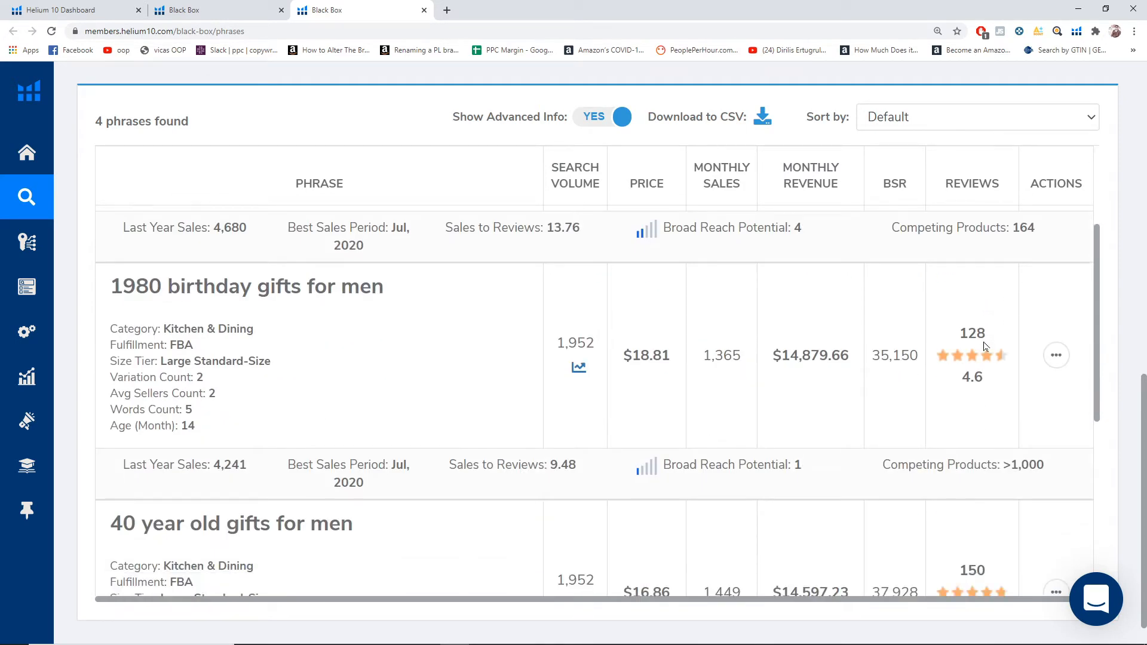
scroll(987, 336, up, 6)
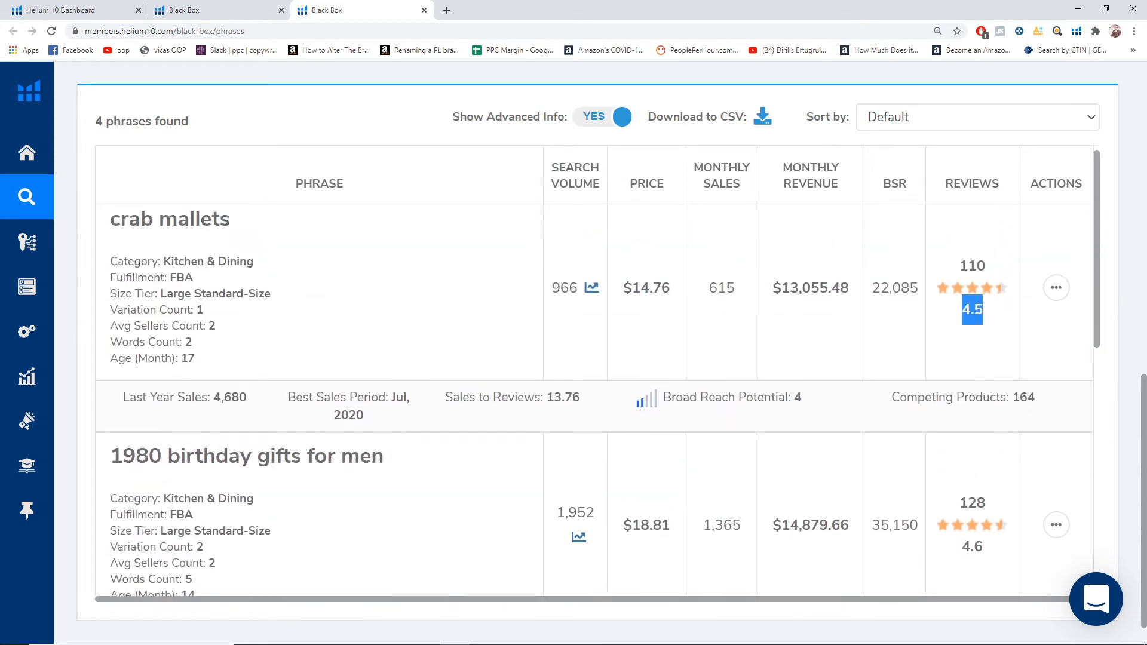
click(986, 347)
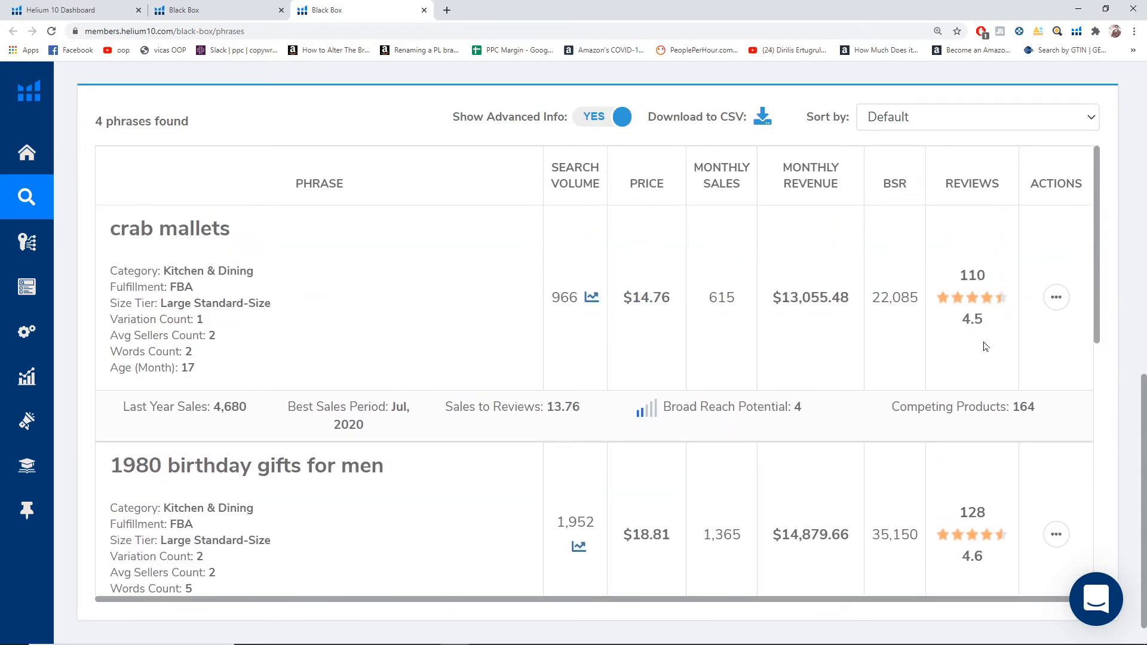
click(1053, 301)
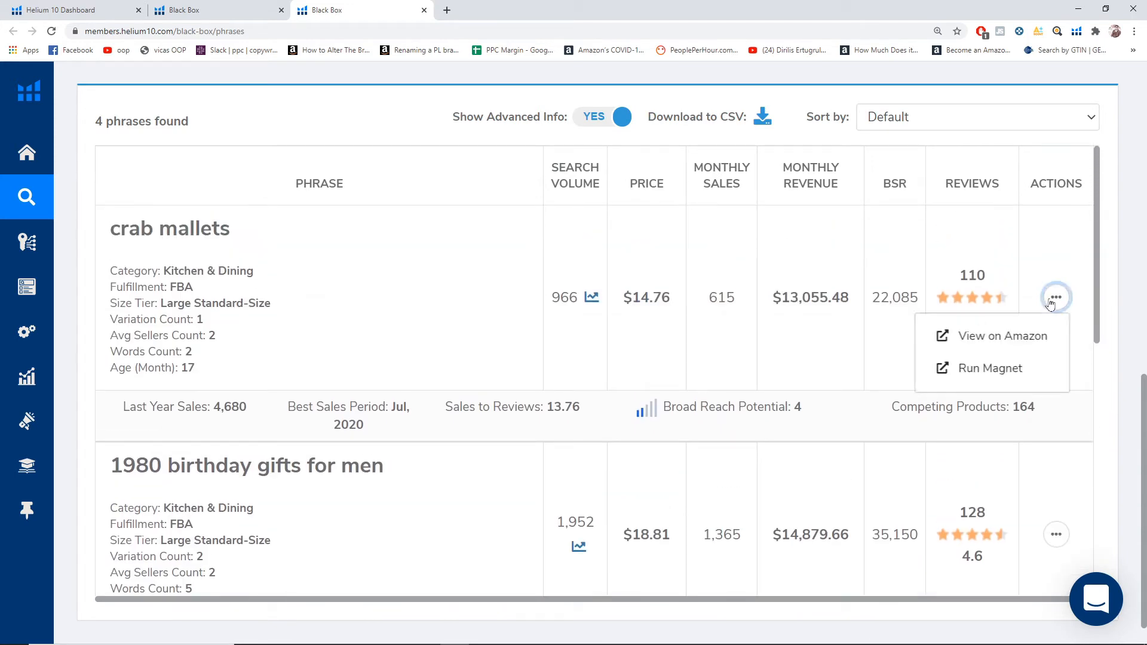
click(983, 338)
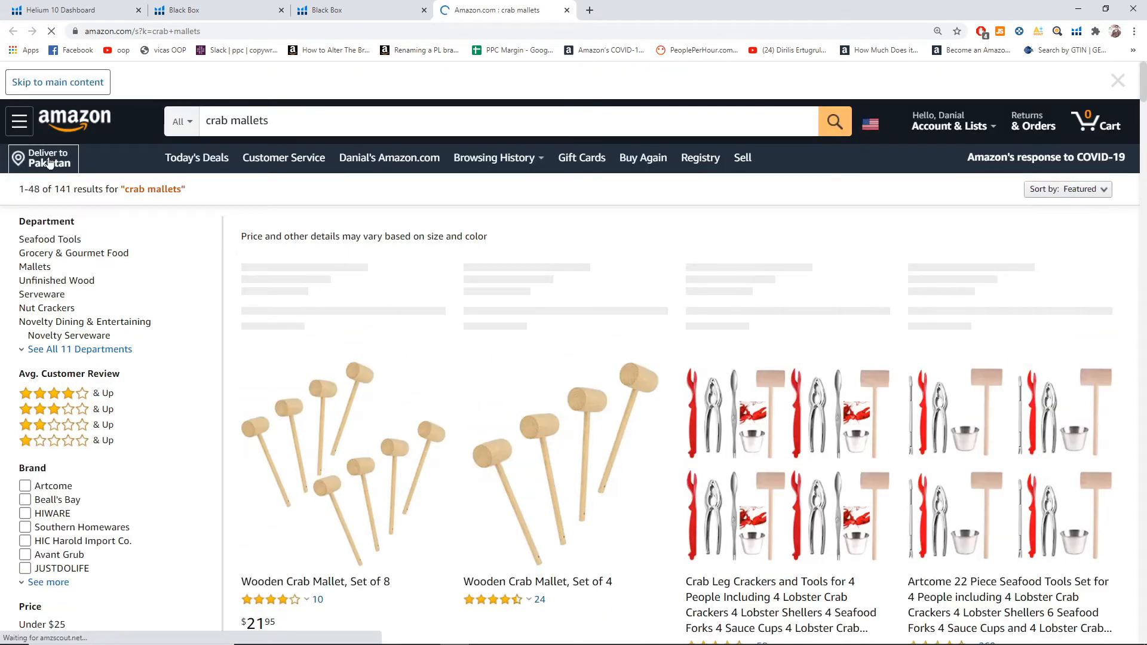
- Set the Amazon delivery location to US zip code 10001, dismissing the workshop advert, and reload the results
click(49, 162)
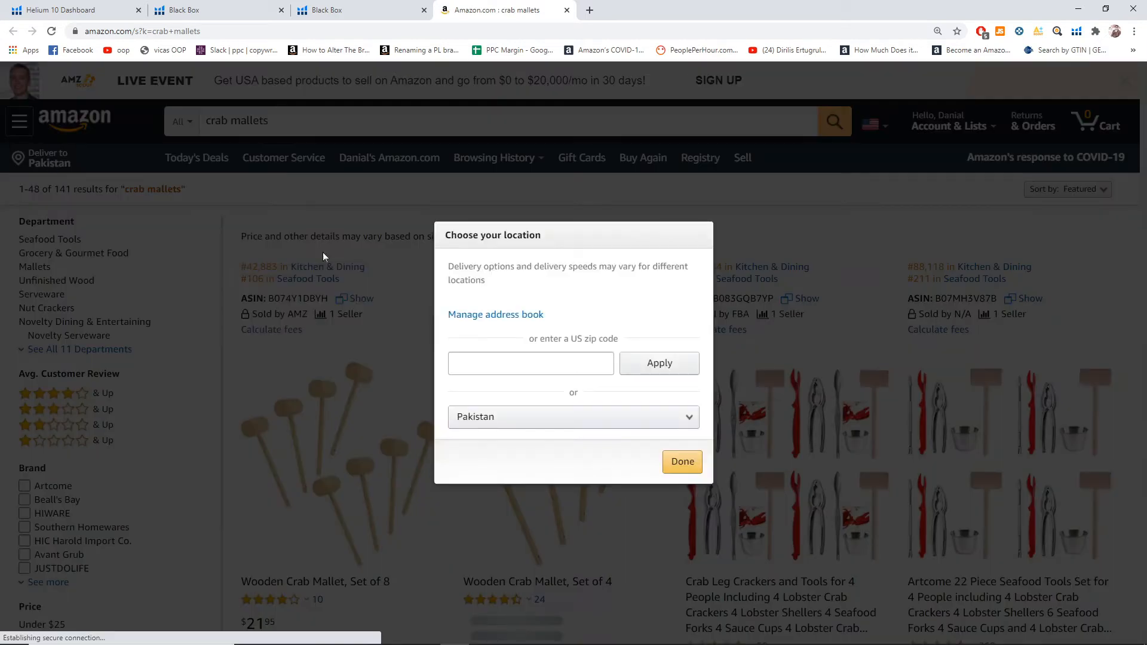
click(531, 362)
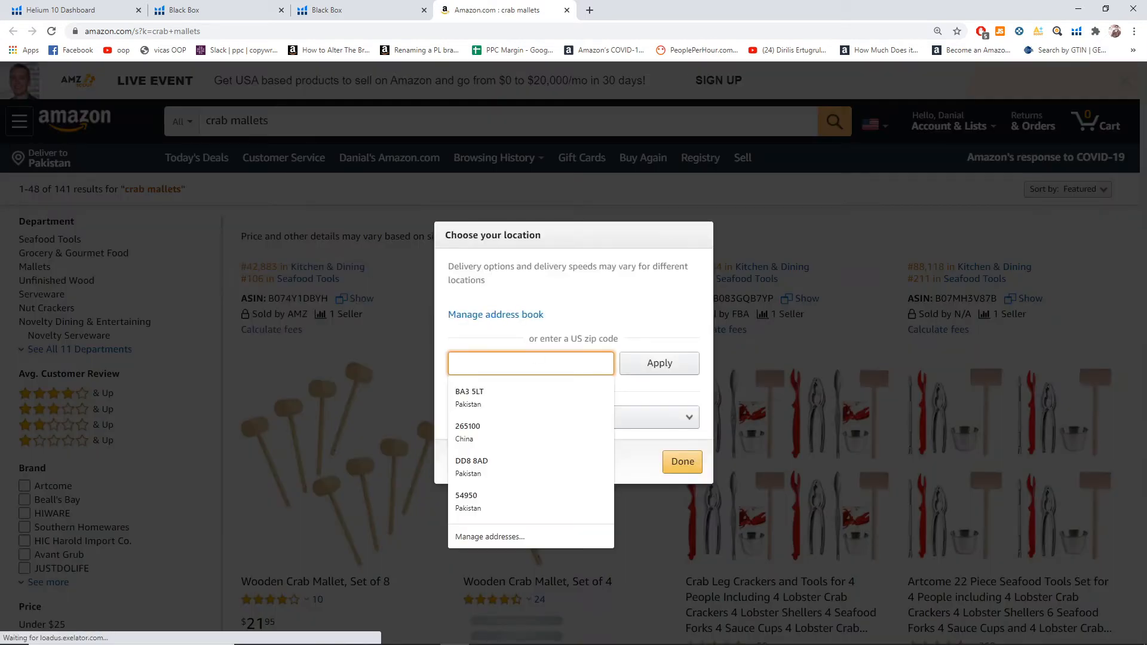
text(10001)
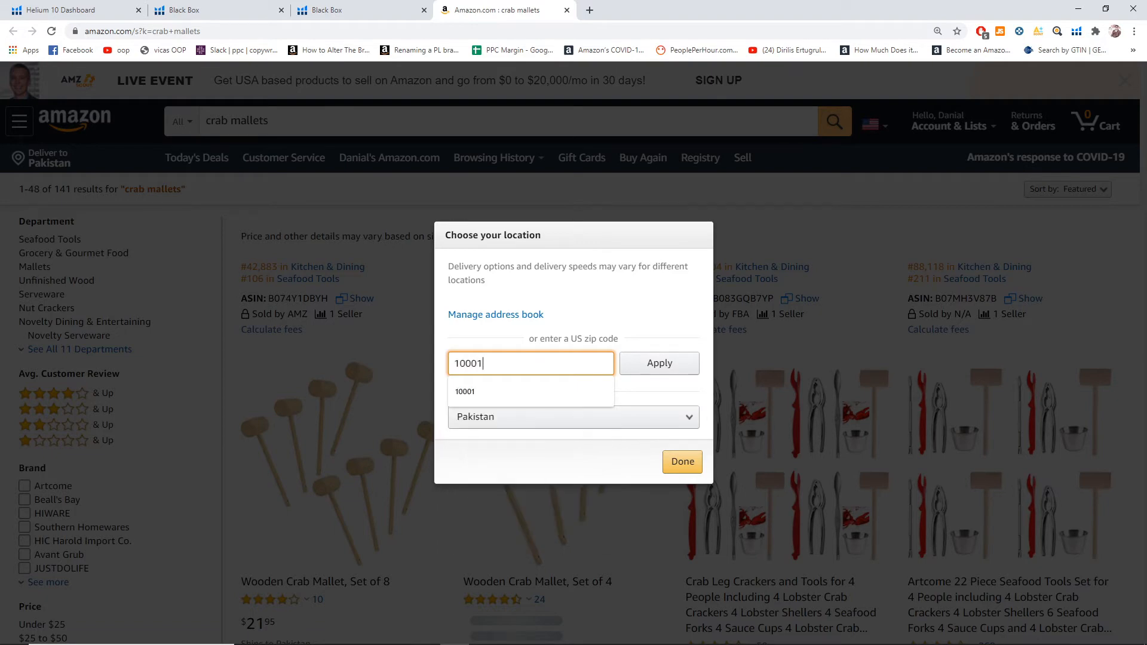
click(654, 362)
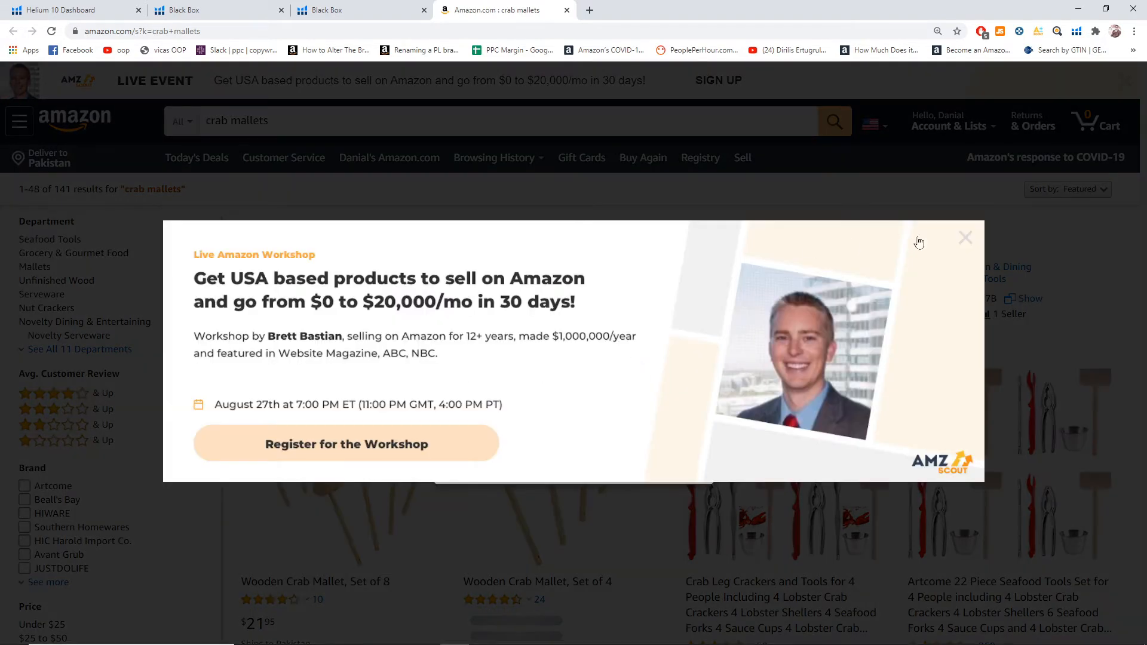
click(966, 238)
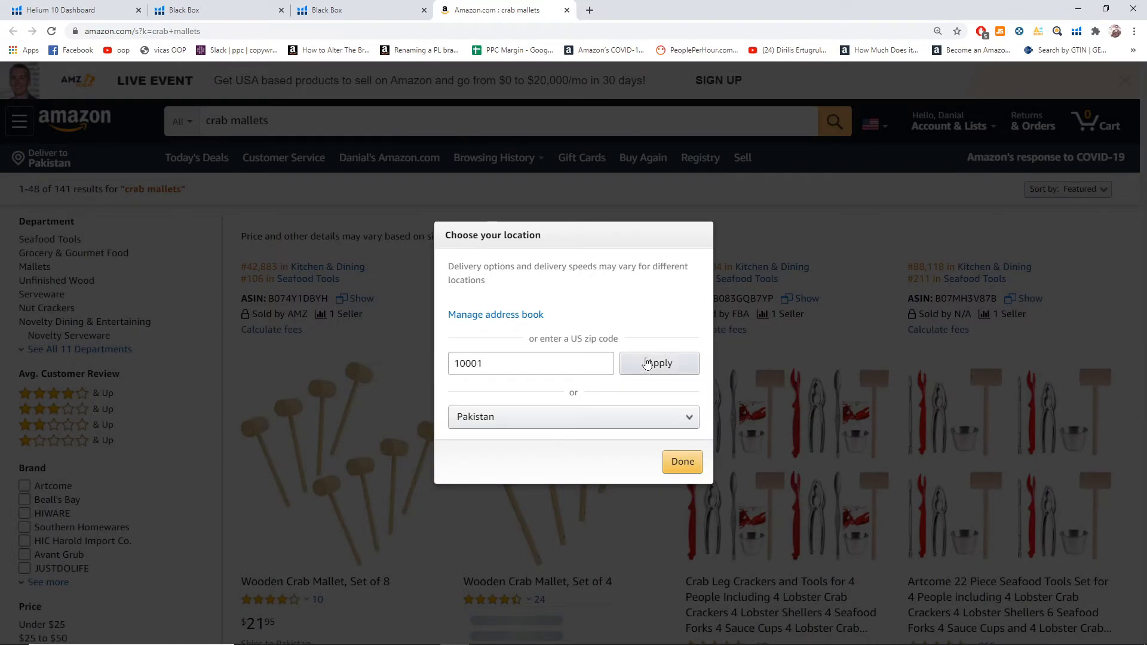
click(655, 363)
click(681, 464)
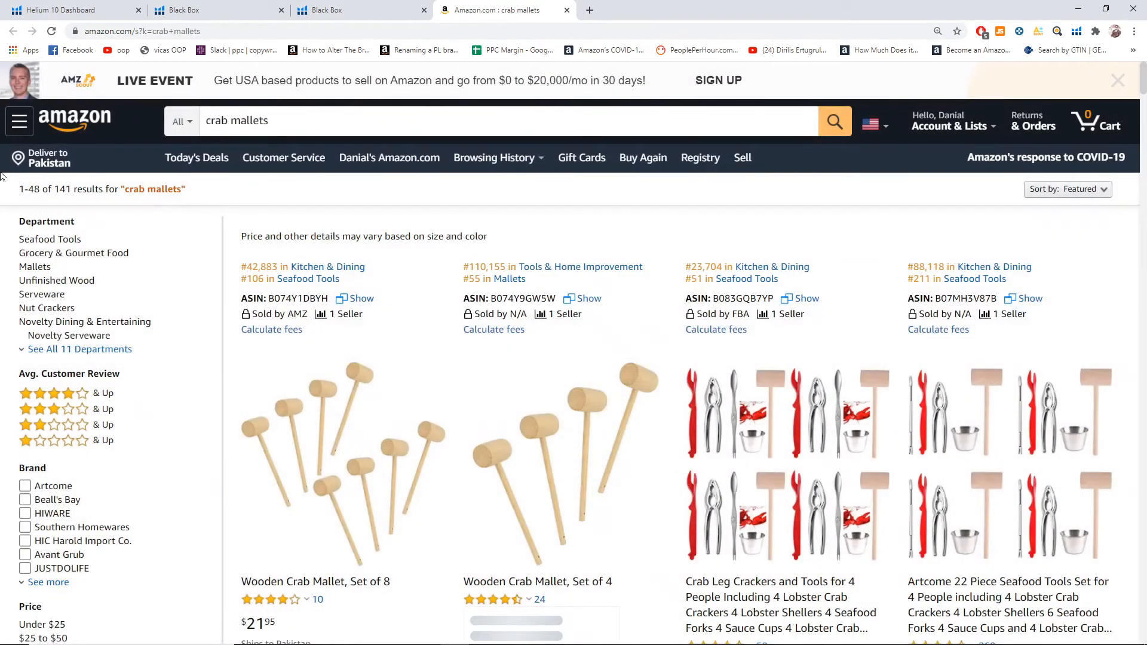
click(49, 36)
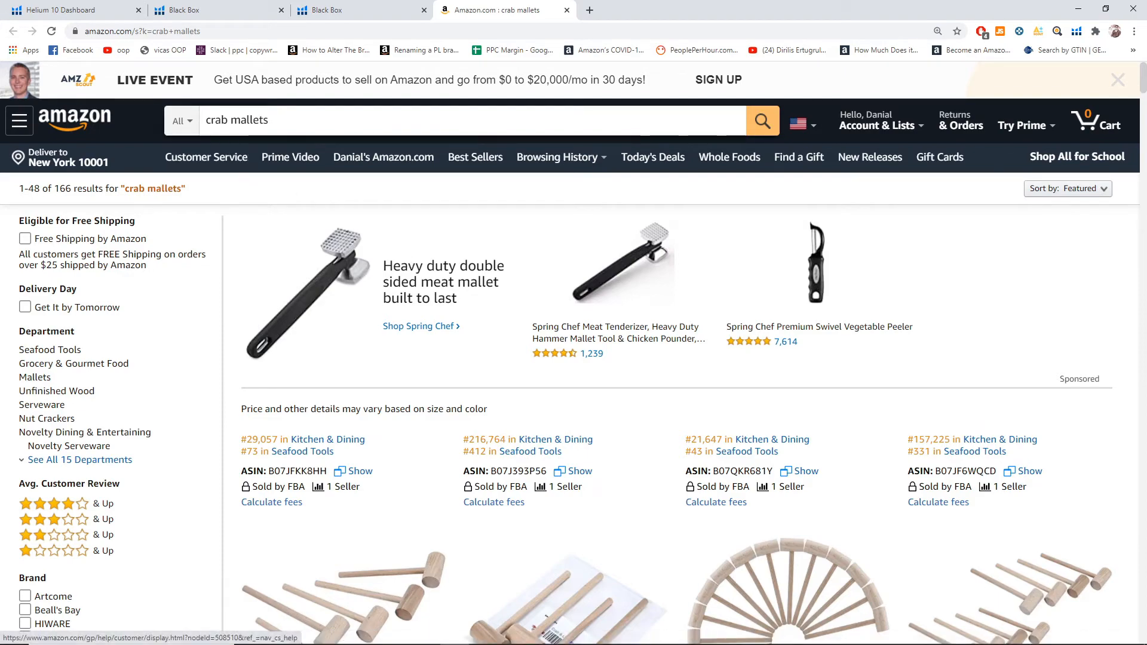
- Examine the crab mallets listings for product variety, prices, review counts and Best Sellers Ranks
scroll(512, 240, down, 9)
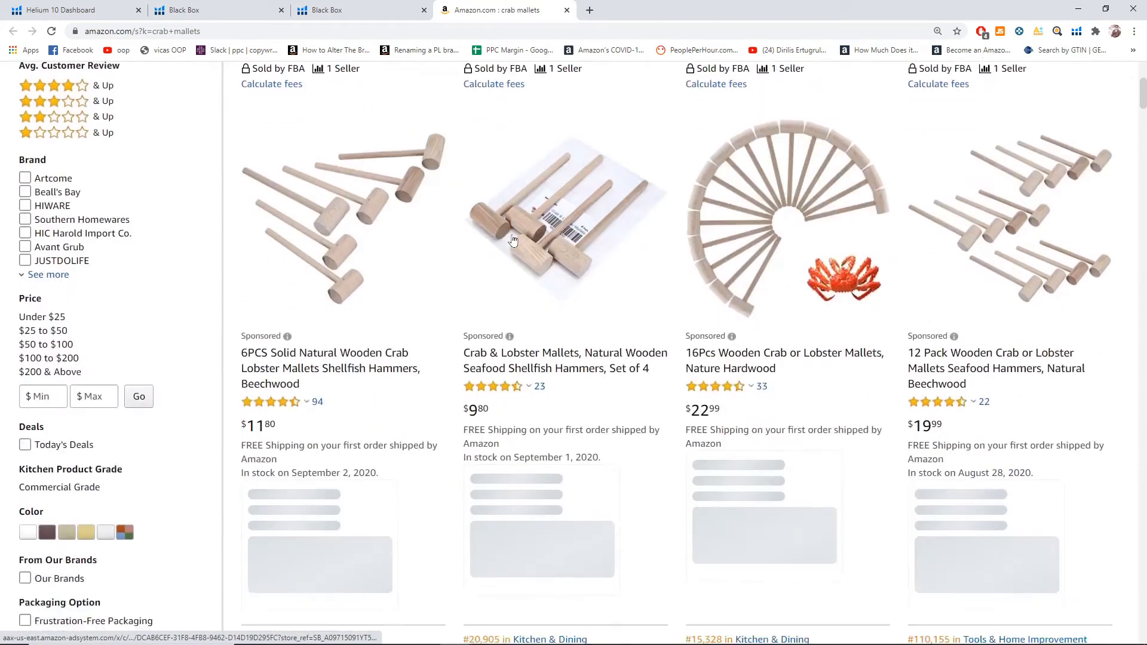
scroll(513, 240, down, 17)
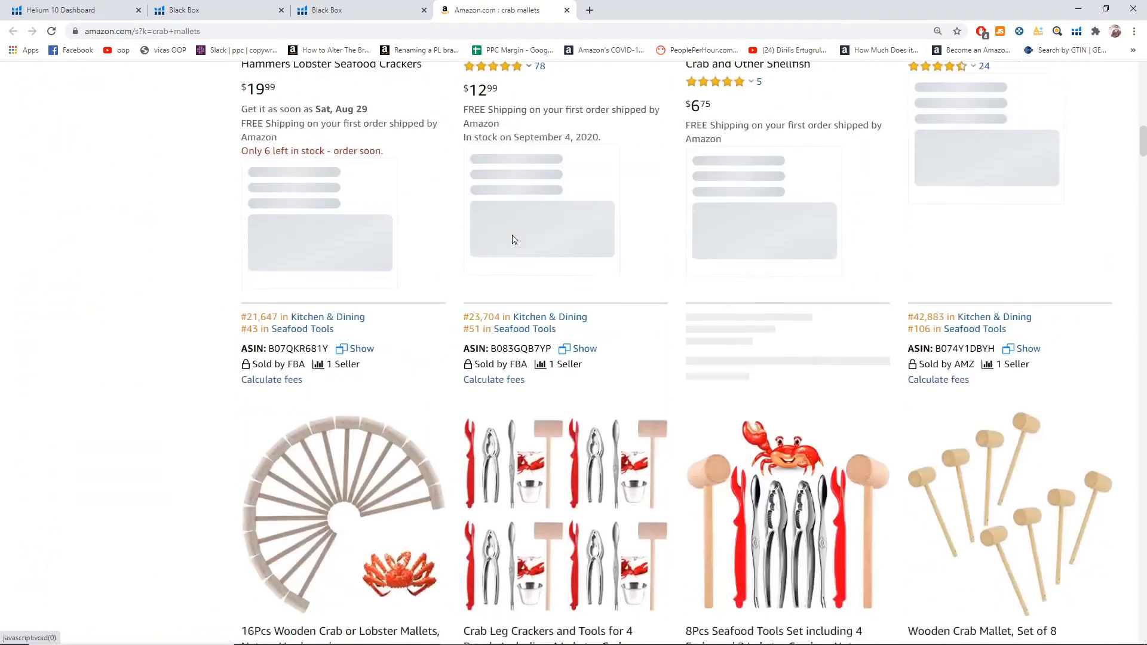
scroll(513, 239, down, 20)
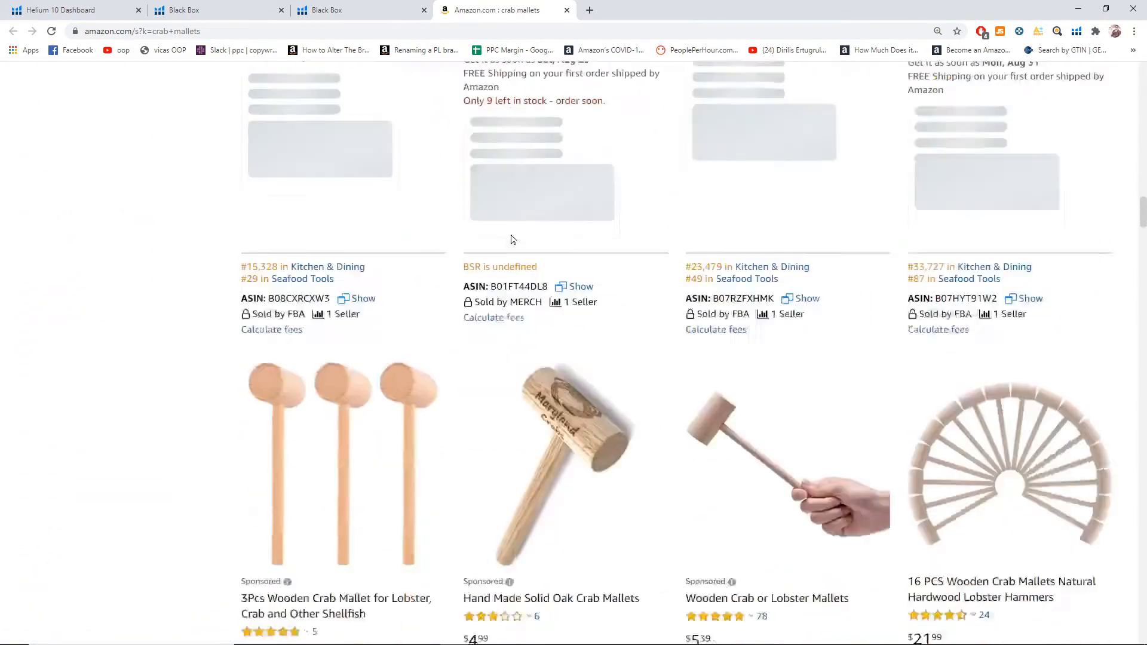
scroll(512, 240, down, 17)
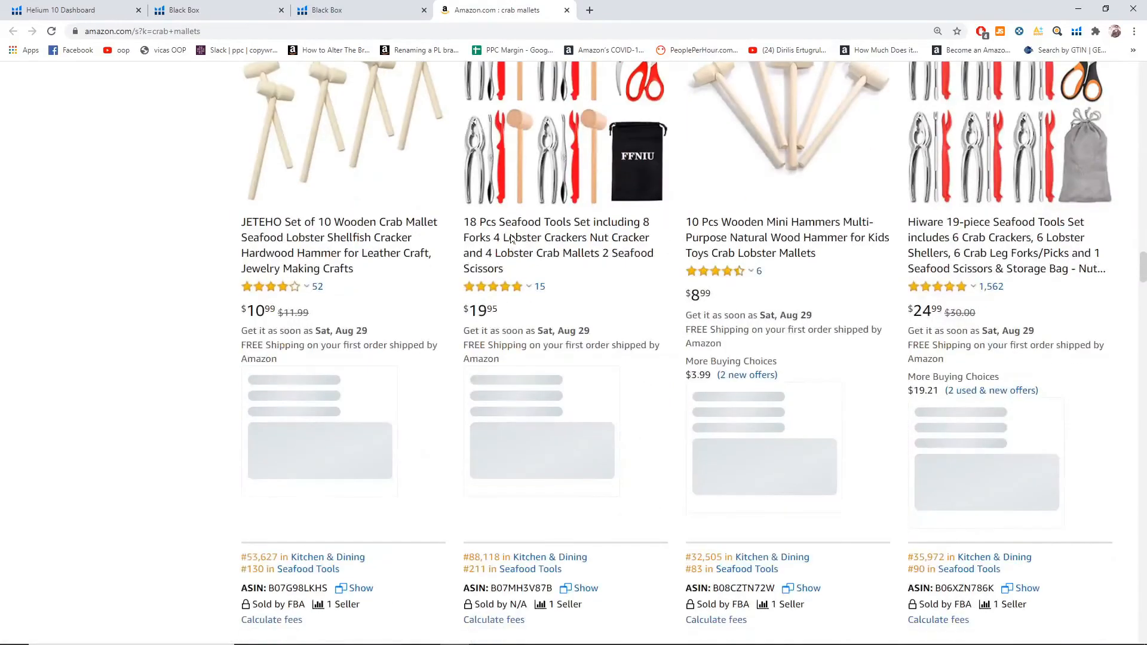
scroll(511, 239, down, 10)
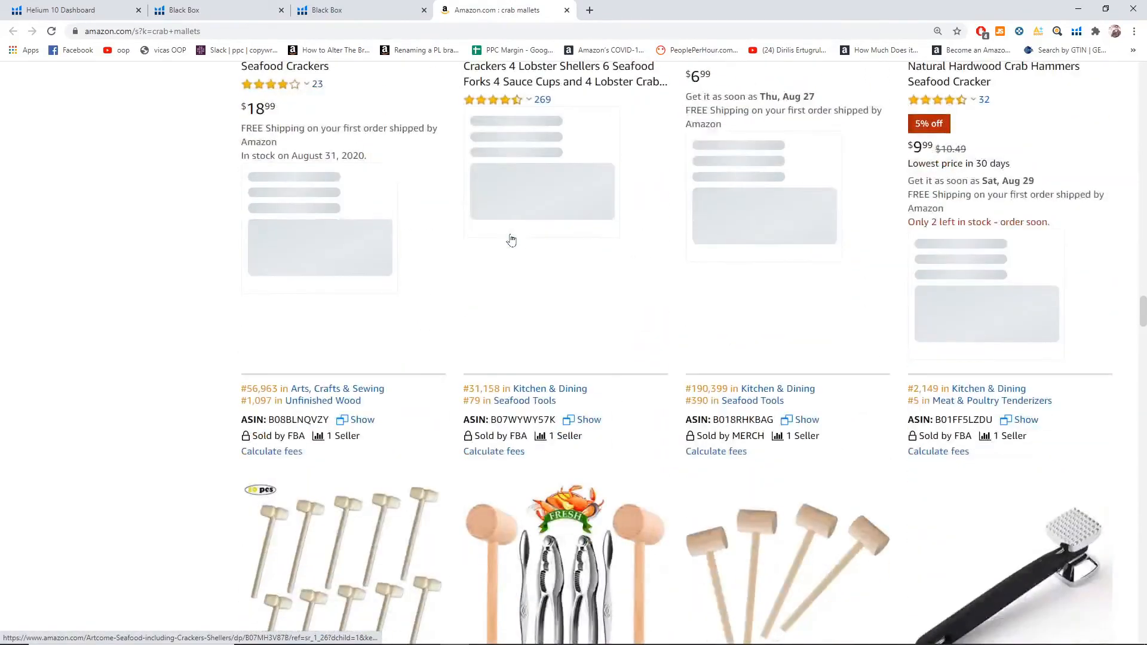
scroll(511, 239, up, 20)
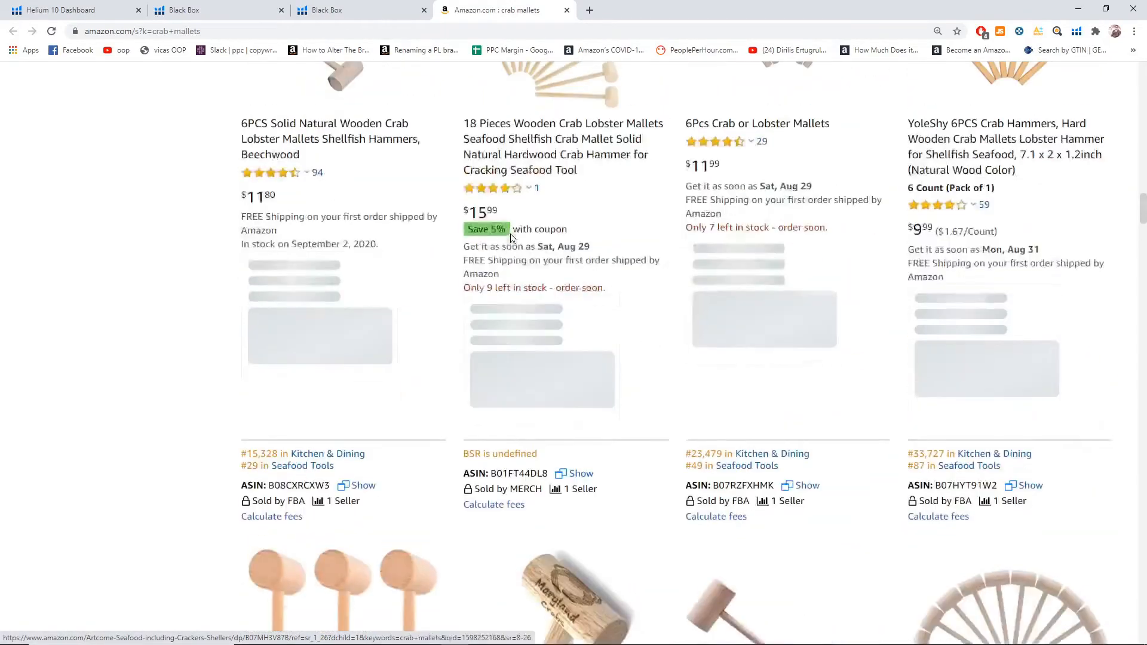
scroll(512, 238, up, 20)
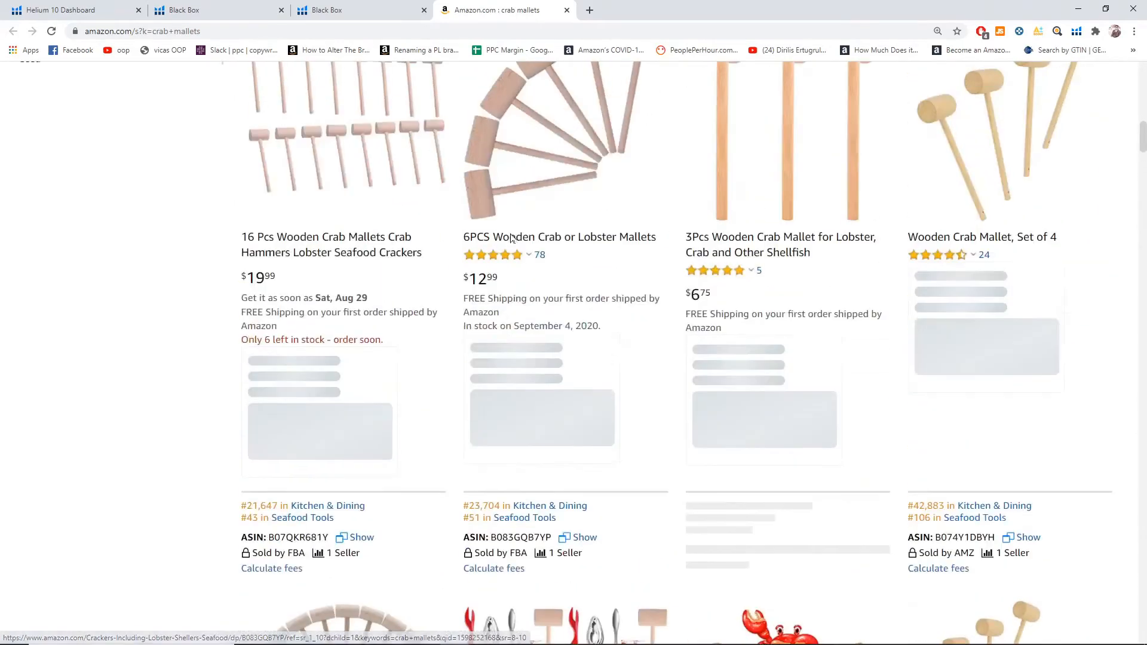
scroll(511, 238, up, 11)
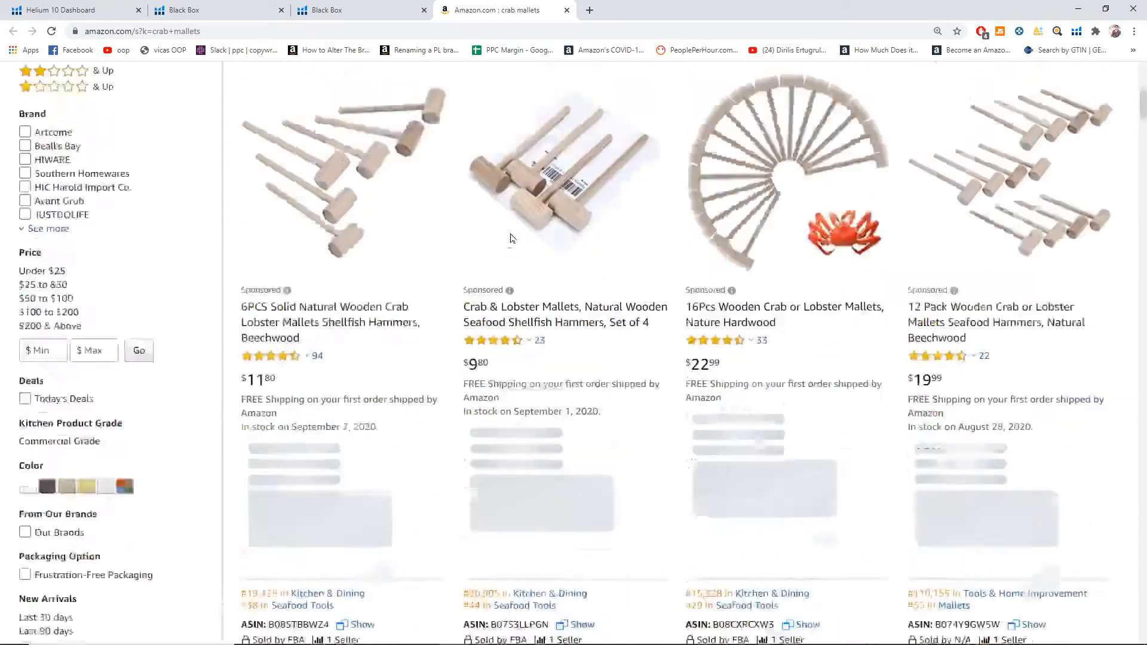
scroll(512, 238, up, 6)
scroll(512, 239, down, 12)
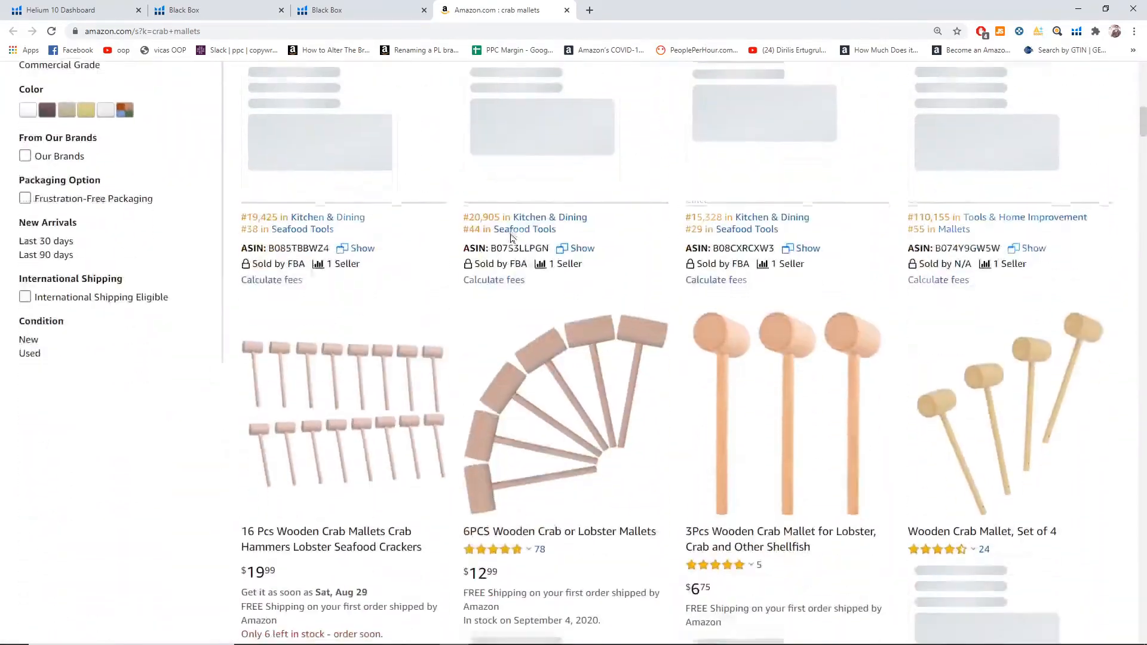
scroll(512, 238, down, 15)
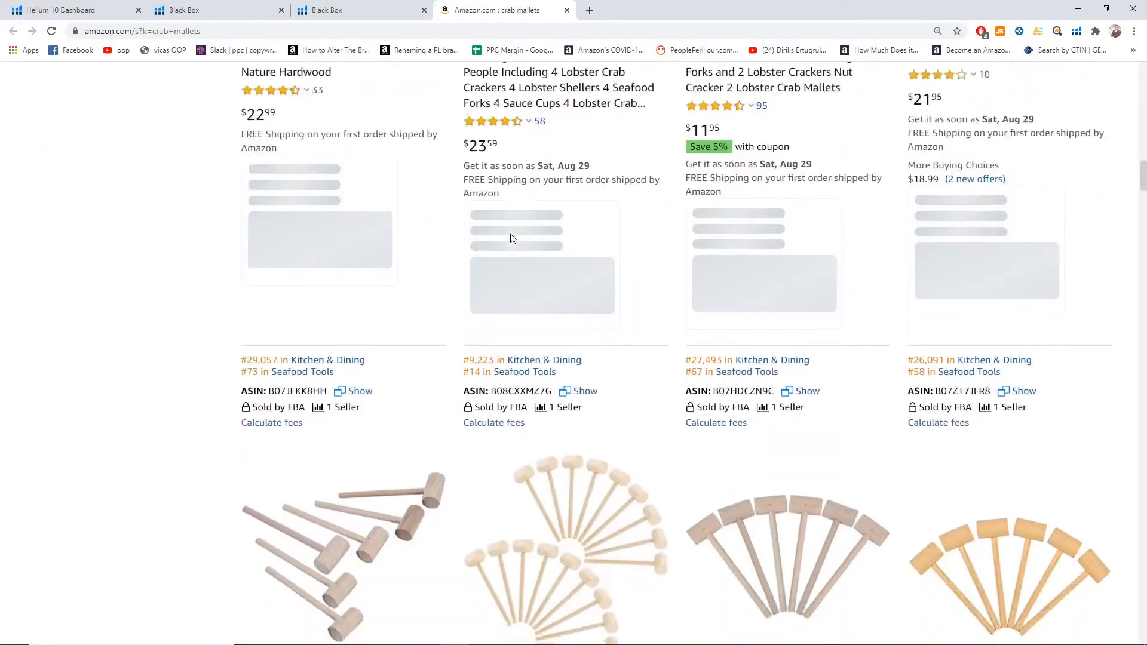
scroll(511, 238, down, 8)
scroll(512, 239, up, 7)
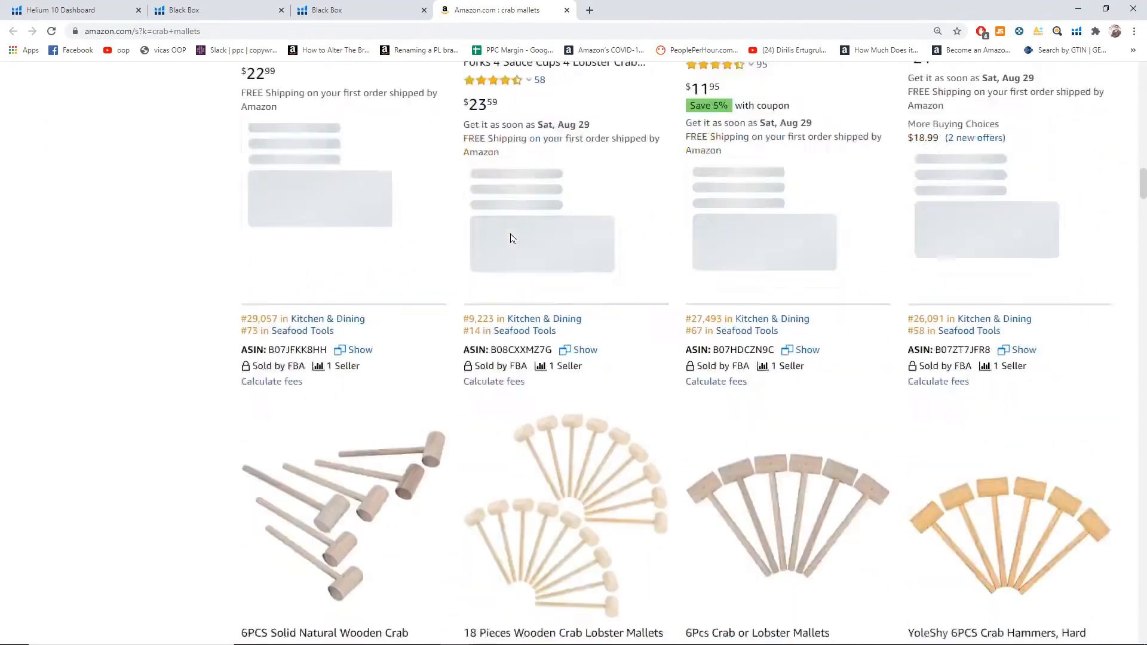
scroll(511, 238, up, 20)
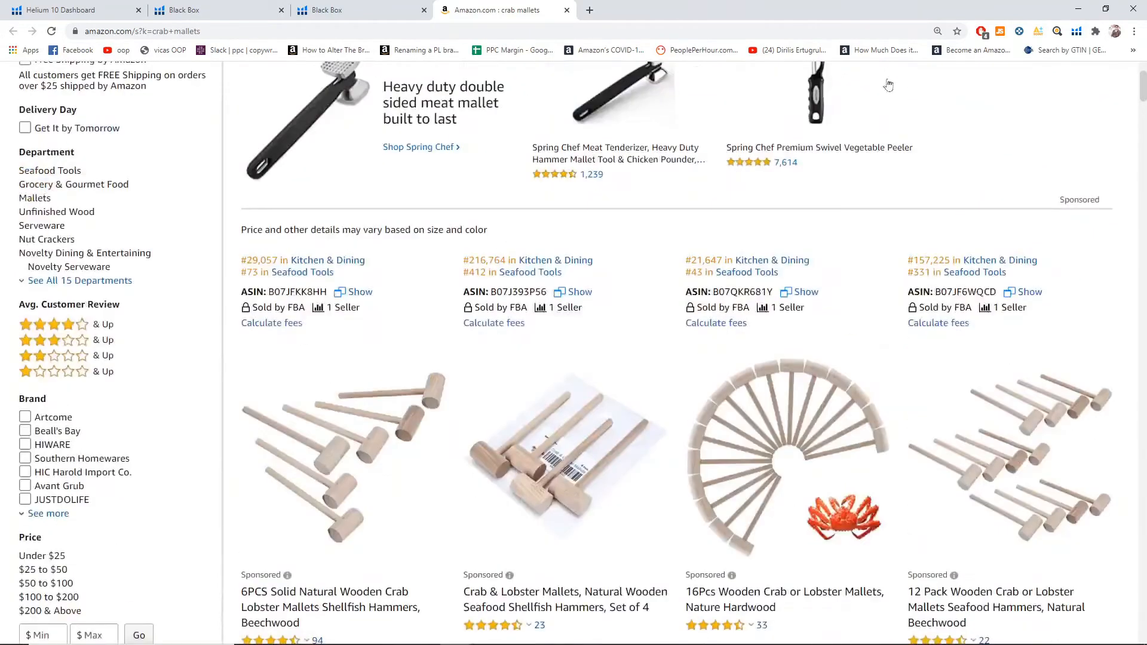
- Run Helium 10's Xray product research on the crab mallets results and view the product list
scroll(888, 86, up, 3)
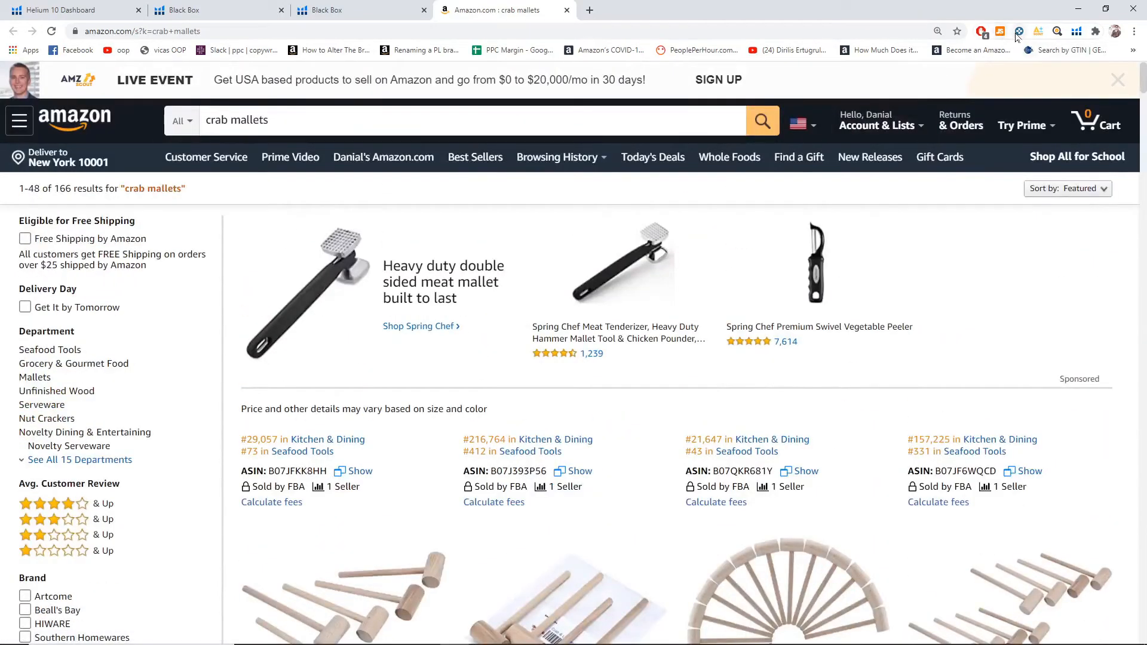
click(1077, 31)
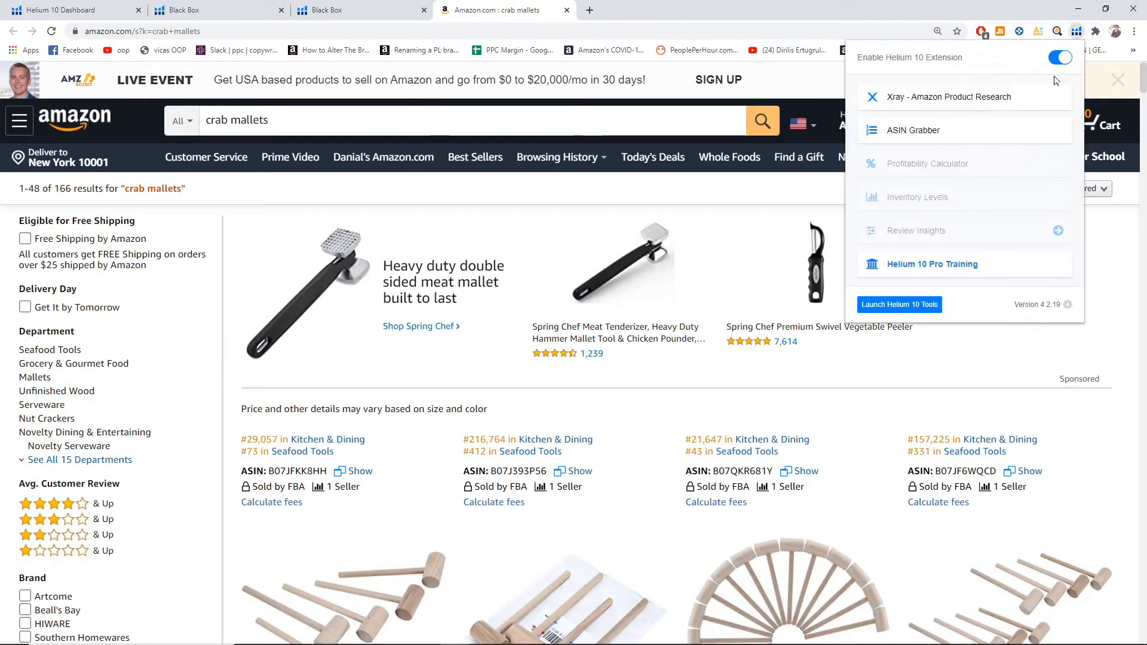
click(919, 98)
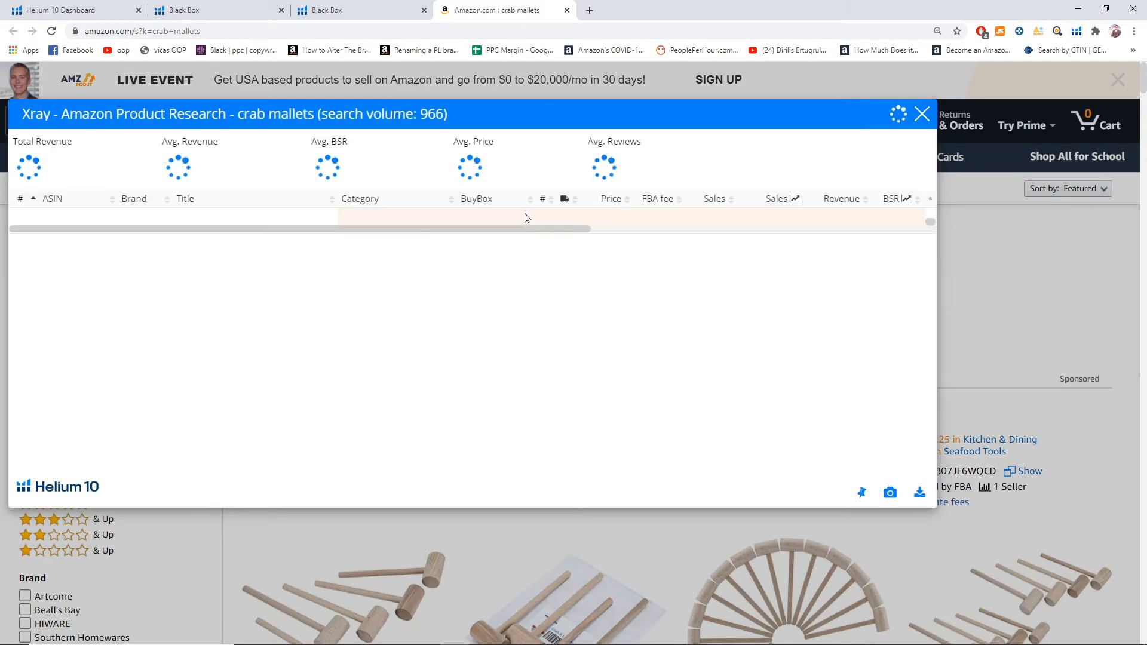
scroll(220, 324, down, 1)
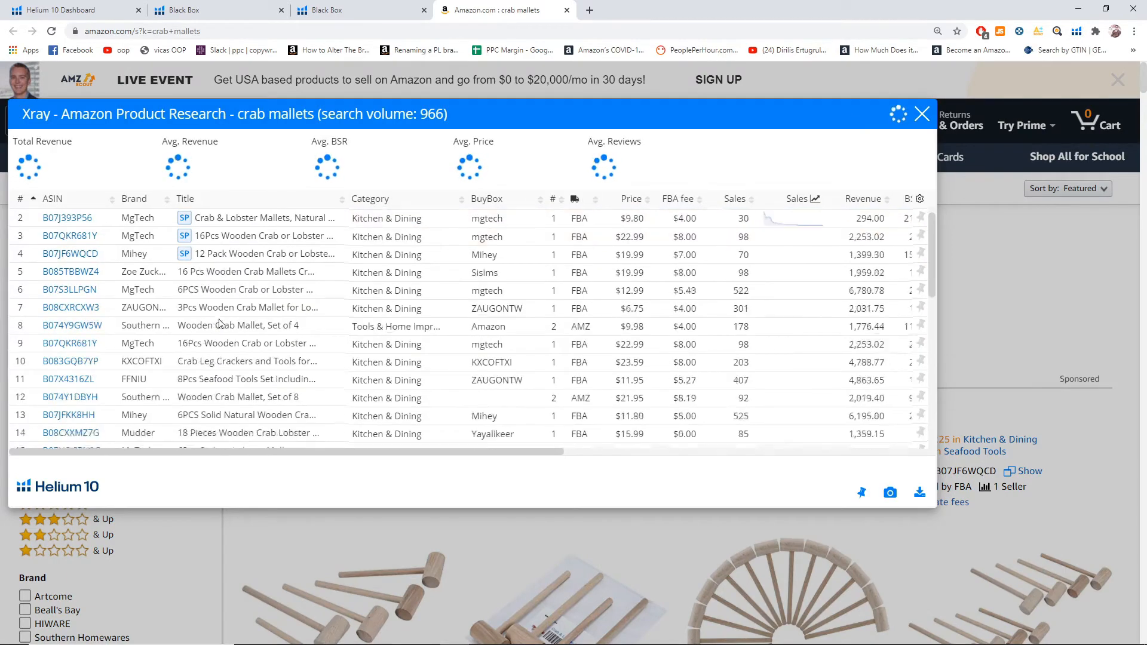
- Examine the Xray results for crab mallets, including sales, revenue, Best Sellers Rank and review counts, and close the report
scroll(220, 324, down, 9)
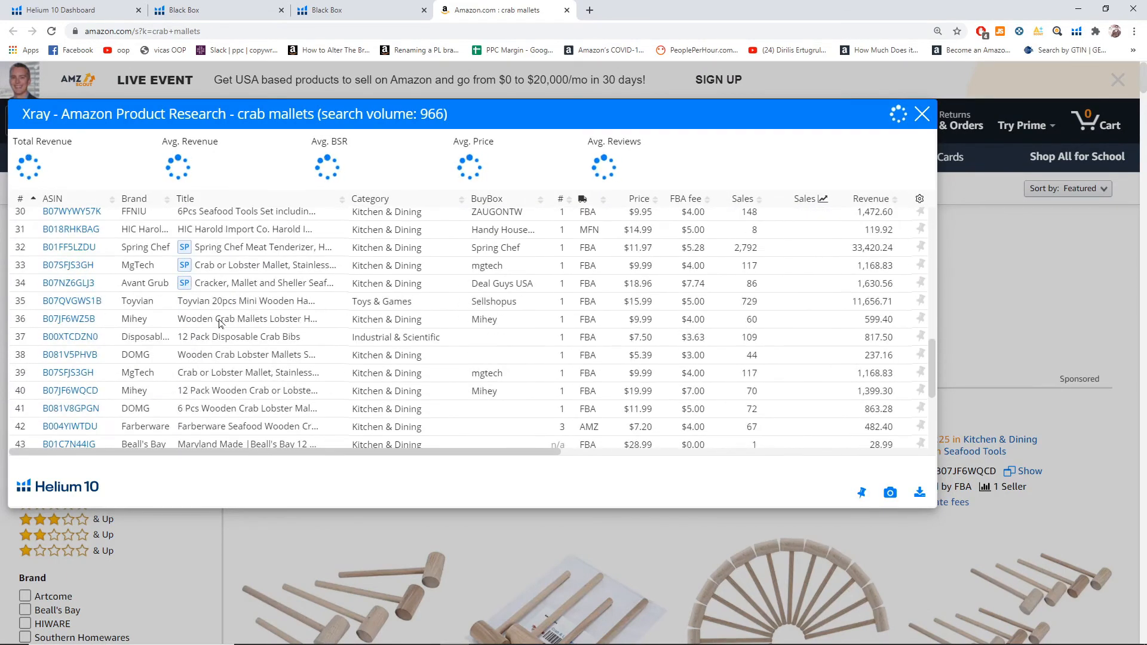
scroll(220, 324, down, 3)
scroll(220, 324, up, 14)
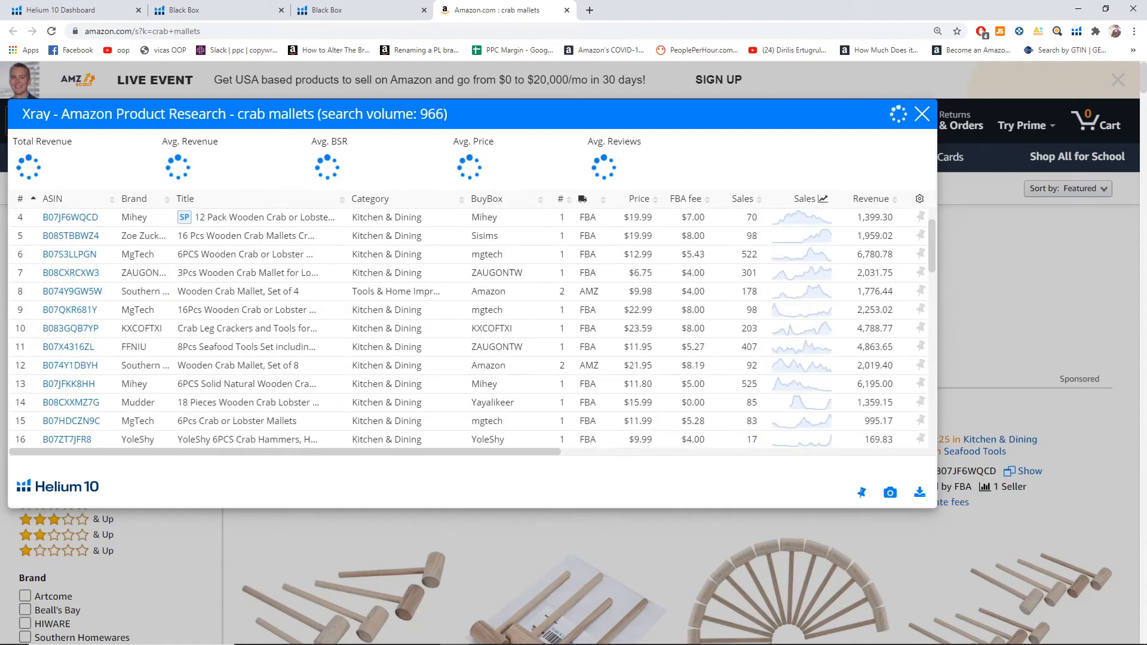
scroll(220, 324, up, 1)
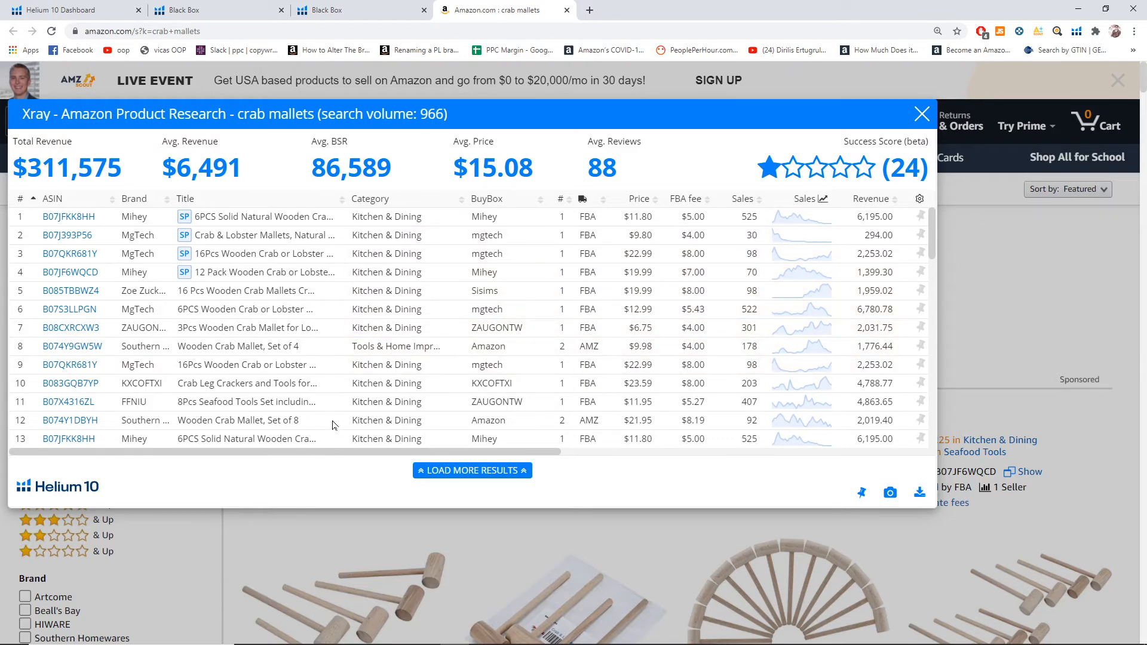
drag(340, 452, 513, 453)
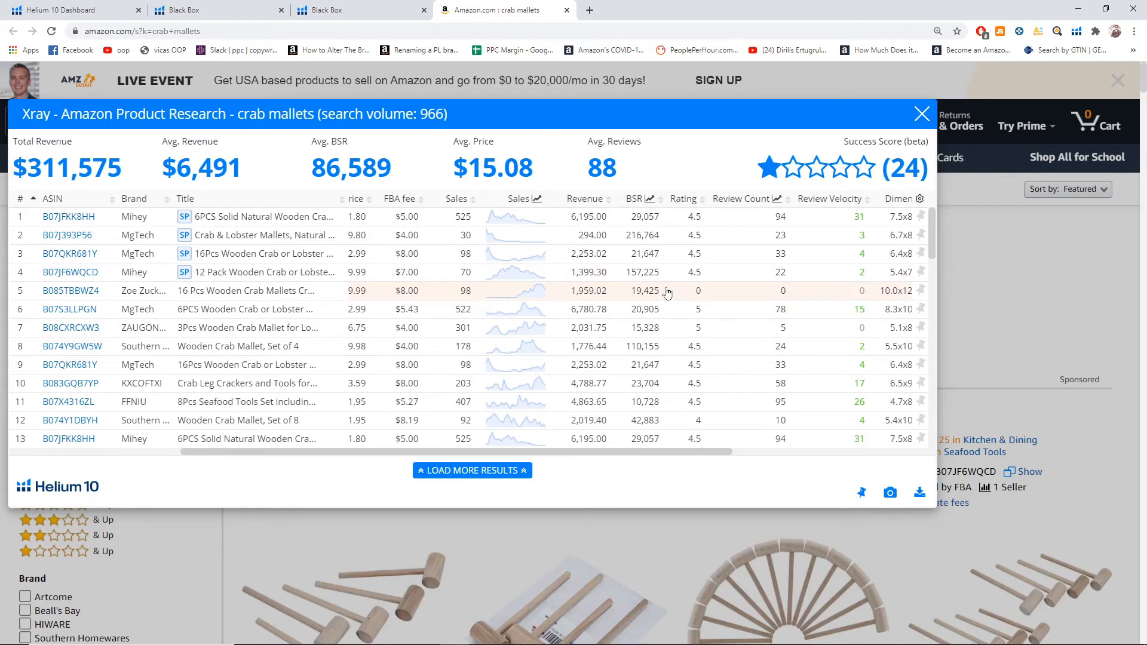
click(922, 113)
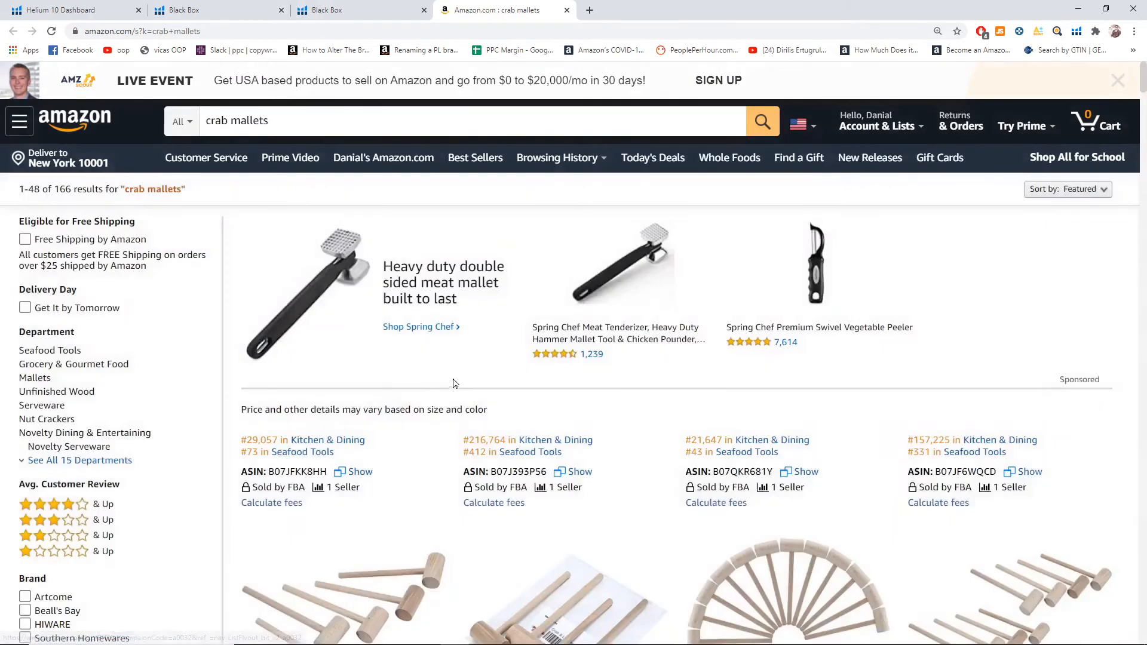
- Skim the crab mallets listings once more, and return to the Keywords search filters in Helium 10's Black Box
scroll(383, 397, down, 6)
scroll(382, 397, down, 8)
scroll(382, 397, up, 4)
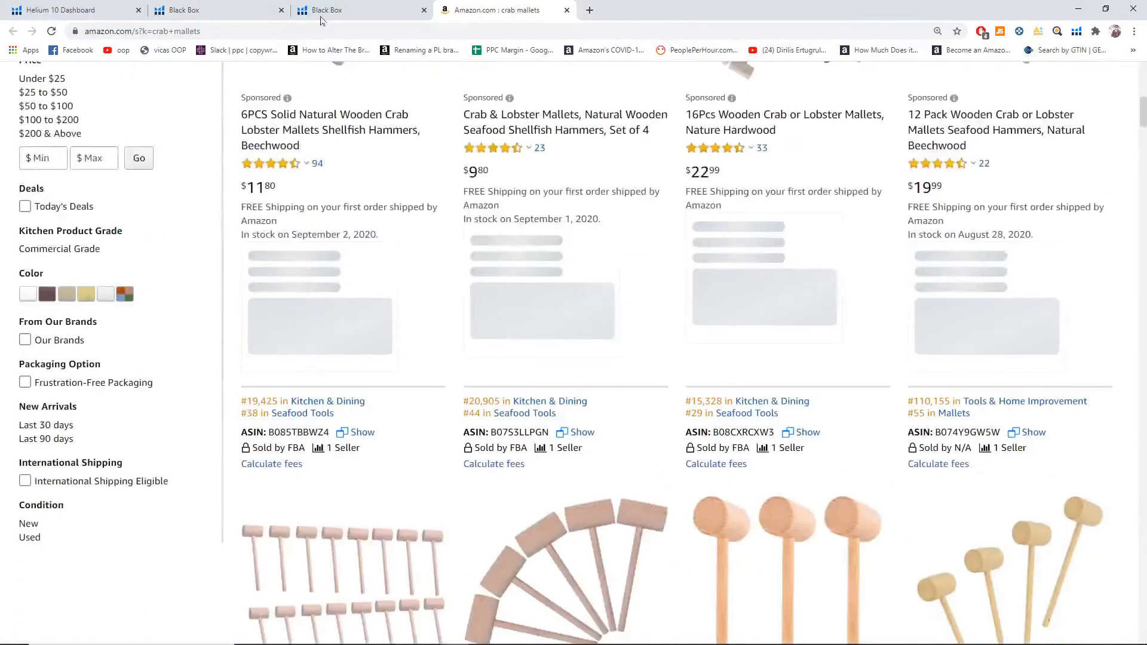
click(339, 10)
scroll(598, 359, up, 10)
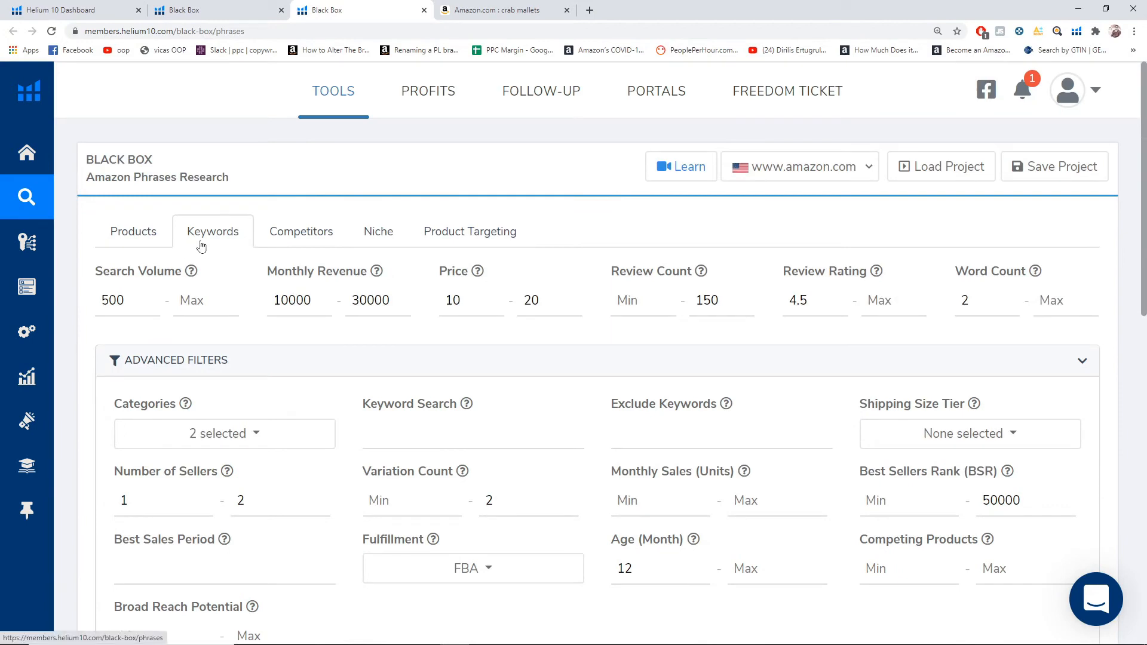
- Run Magnet for the found phrase "crab mallets" in a new tab and close the Amazon crab mallets tab
scroll(225, 317, down, 3)
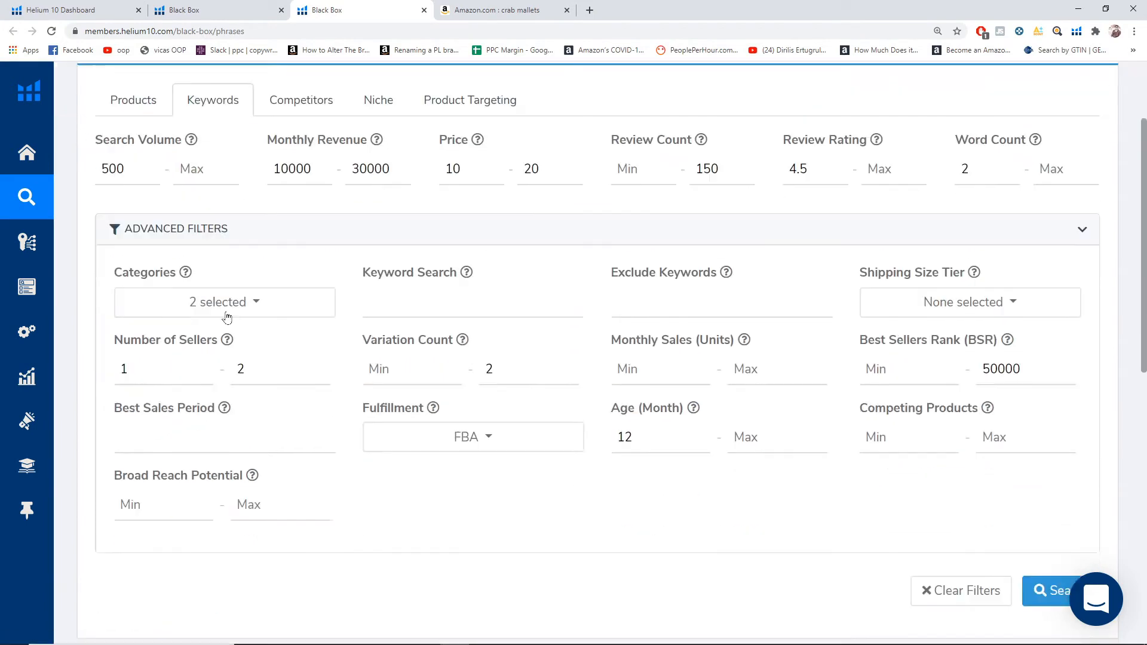
scroll(227, 317, up, 3)
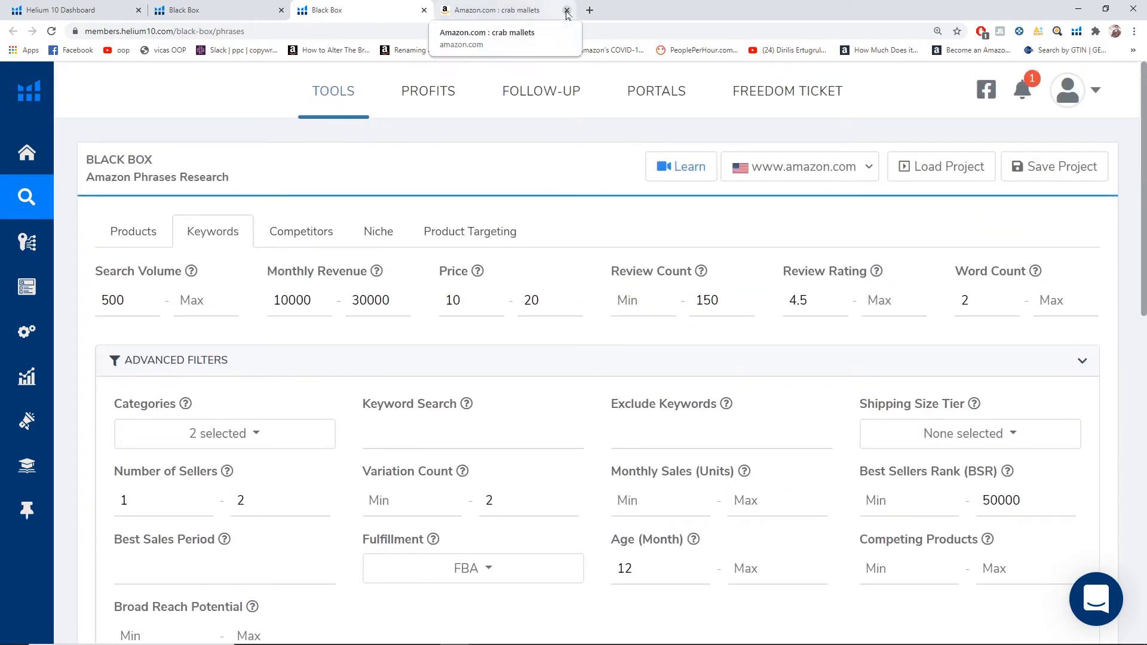
scroll(547, 289, down, 9)
scroll(540, 289, down, 3)
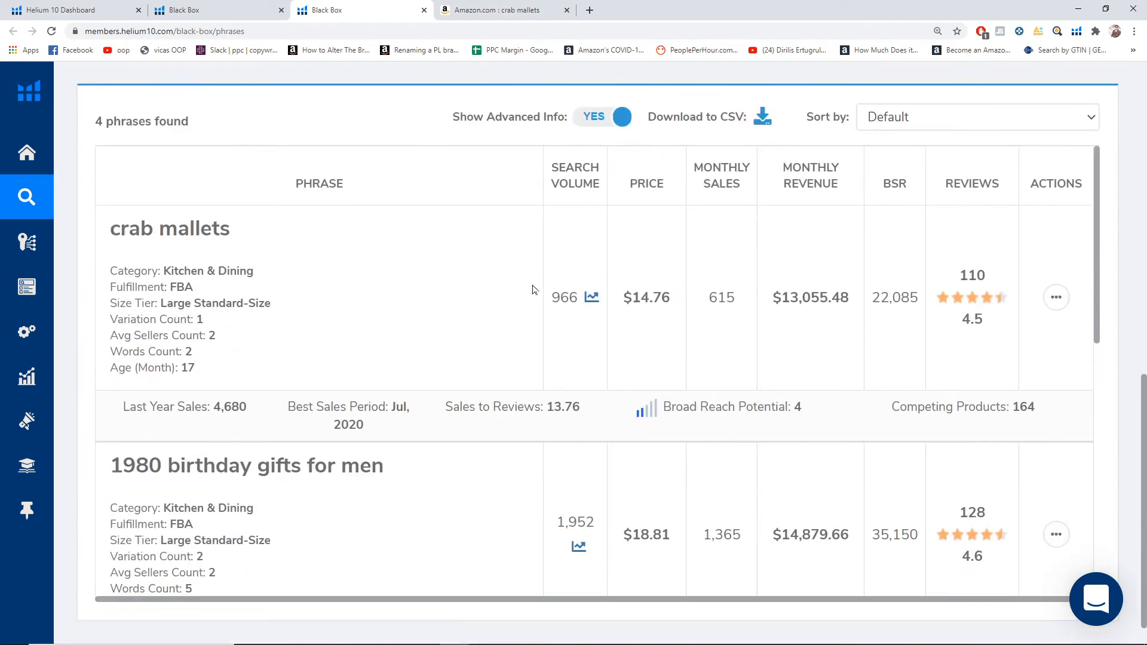
click(1058, 305)
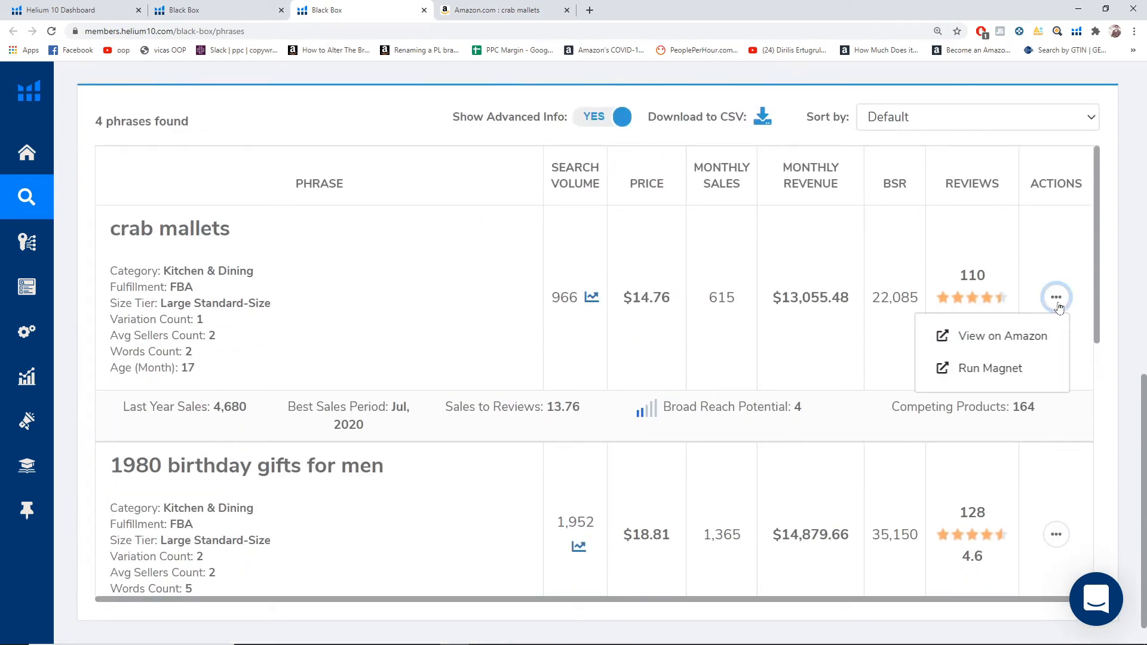
right_click(990, 372)
click(993, 378)
click(586, 7)
click(567, 10)
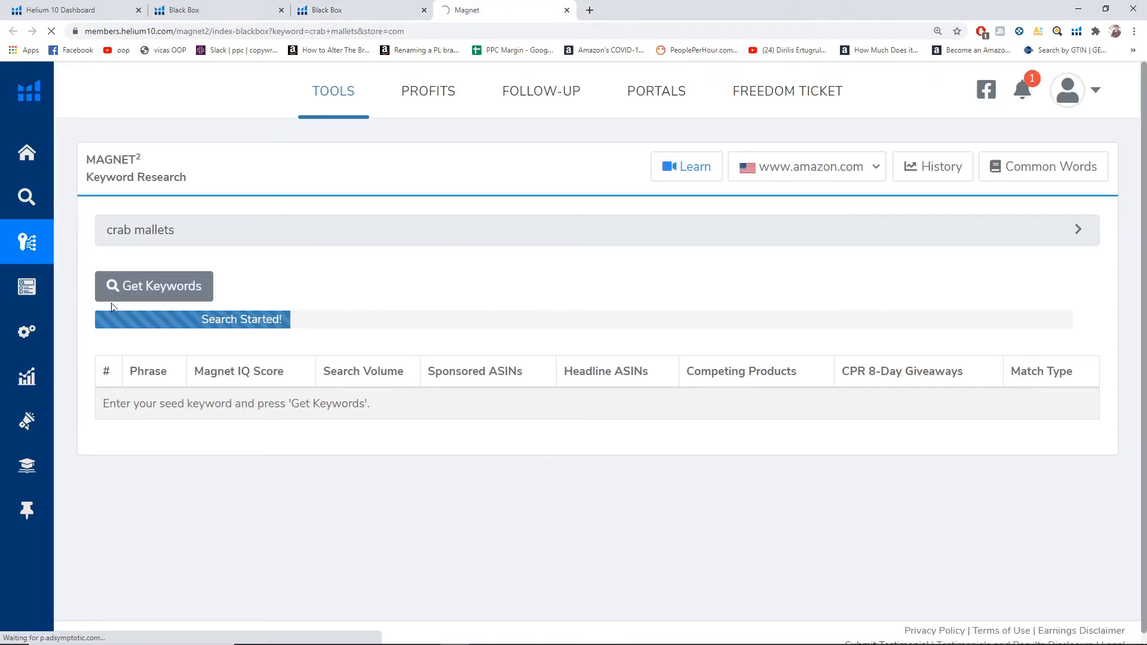
mouse_move(32, 252)
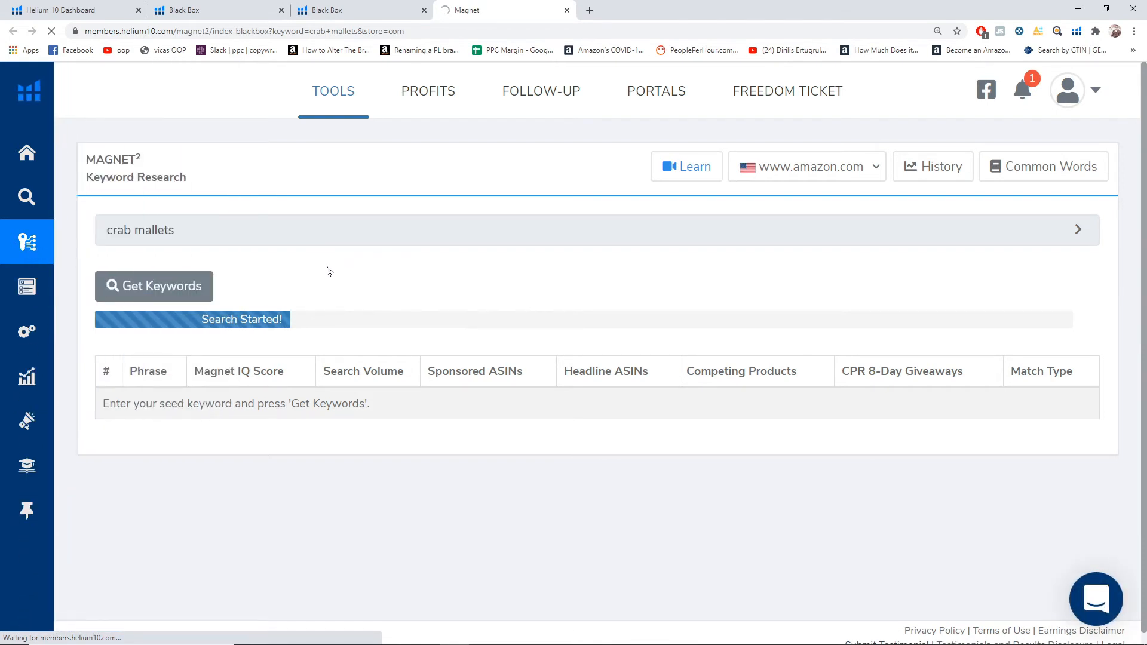
key(alt+Tab)
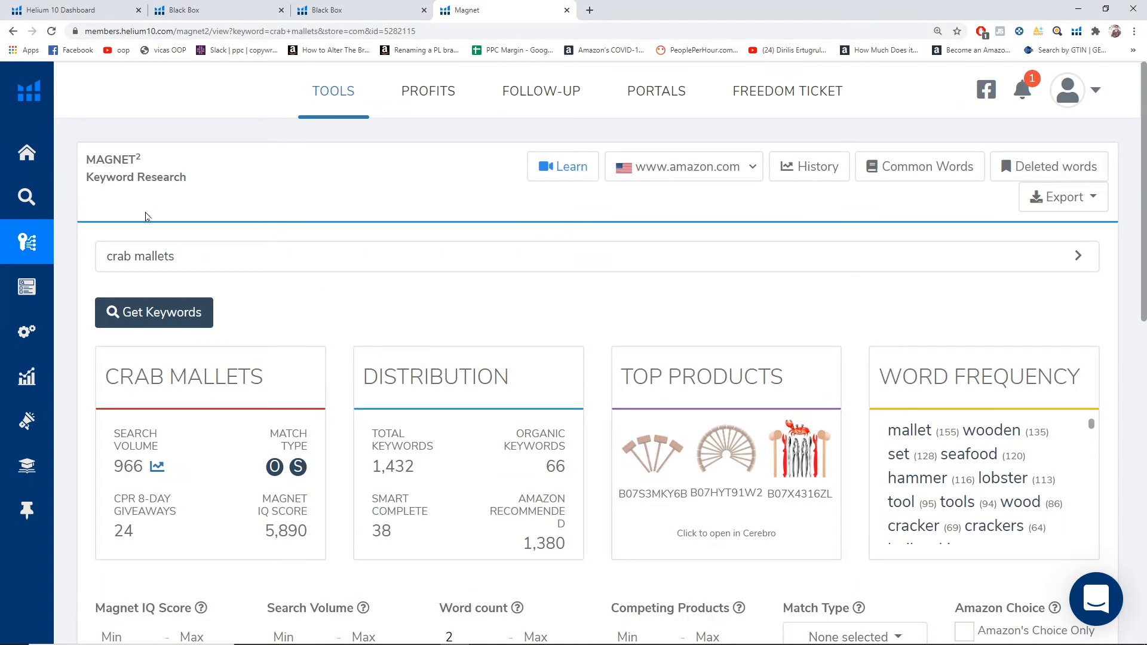
- Examine the Magnet results for crab mallets, reviewing the related phrases, their search volumes and competing products
scroll(182, 321, down, 1)
scroll(147, 303, up, 1)
scroll(170, 286, down, 7)
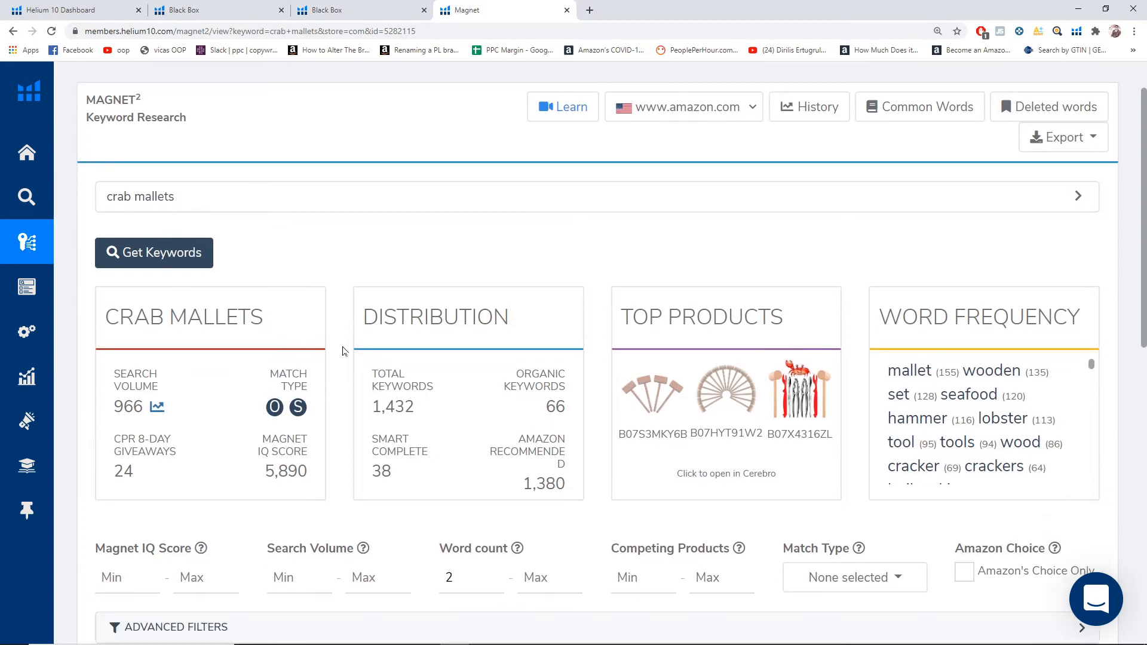
scroll(342, 353, down, 1)
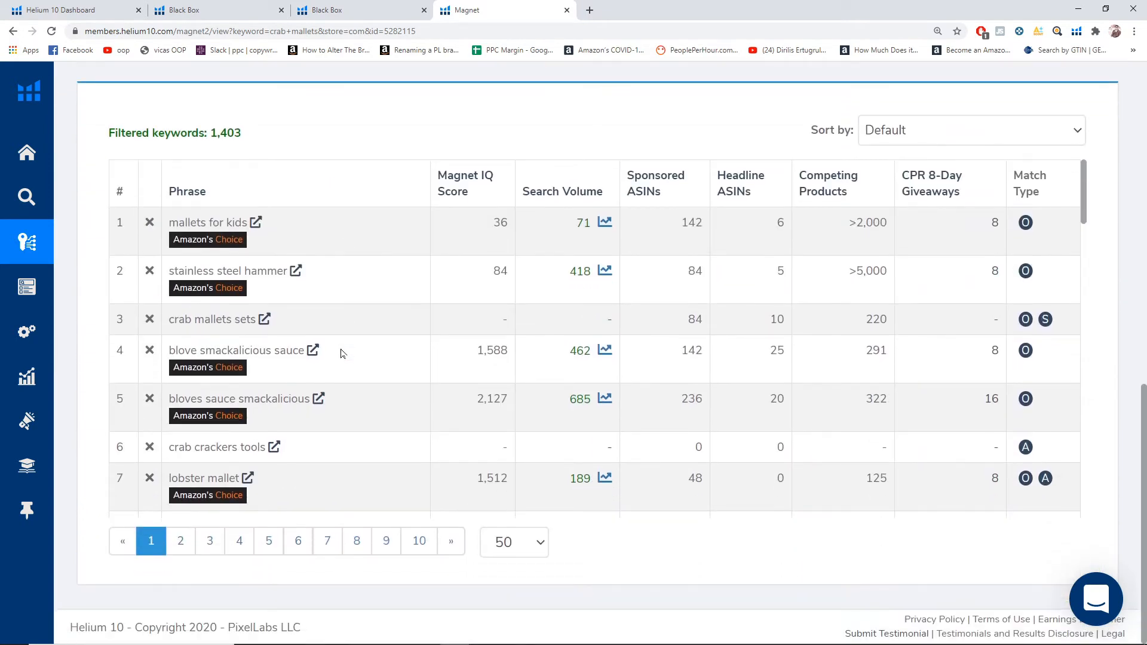
scroll(303, 341, down, 6)
scroll(302, 341, up, 6)
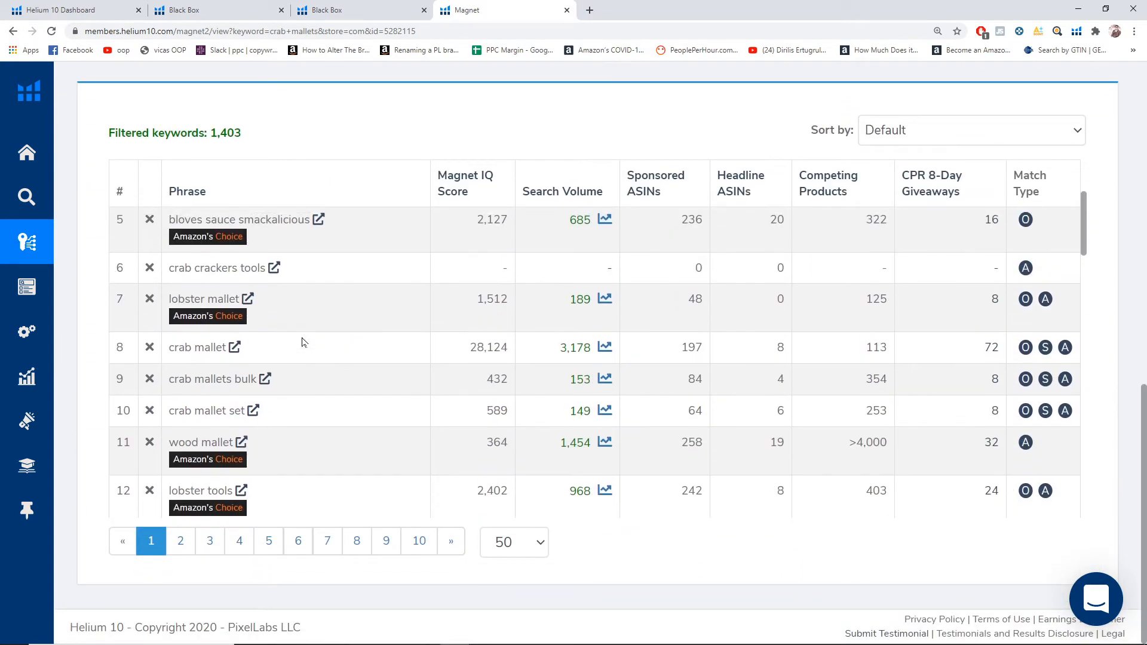
scroll(299, 340, up, 2)
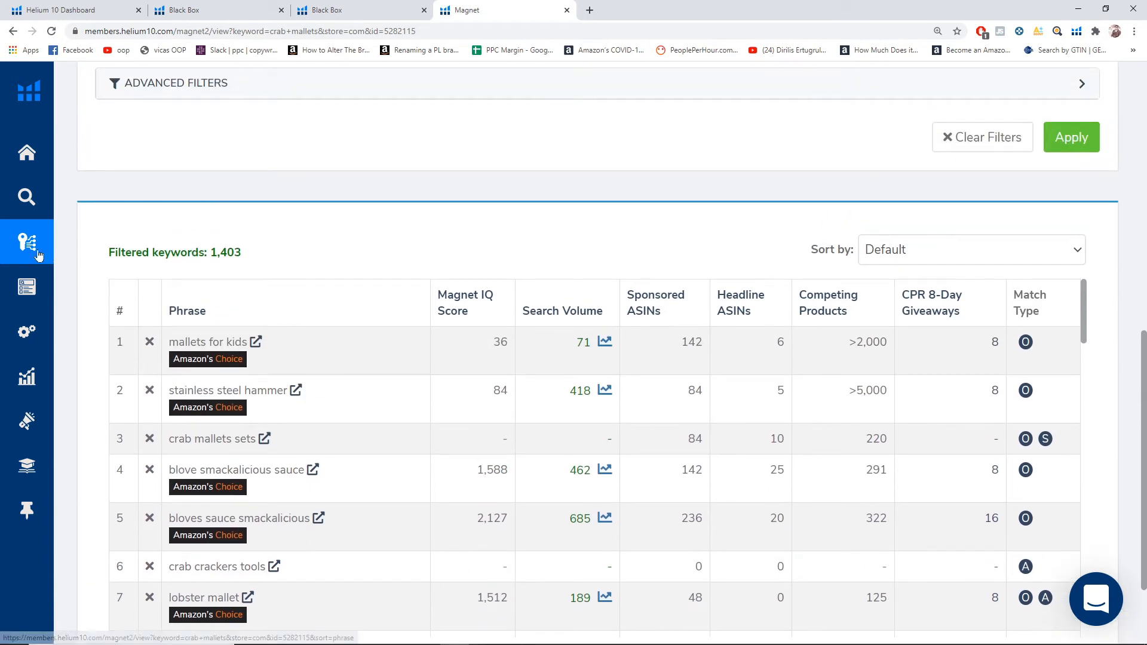
mouse_move(26, 254)
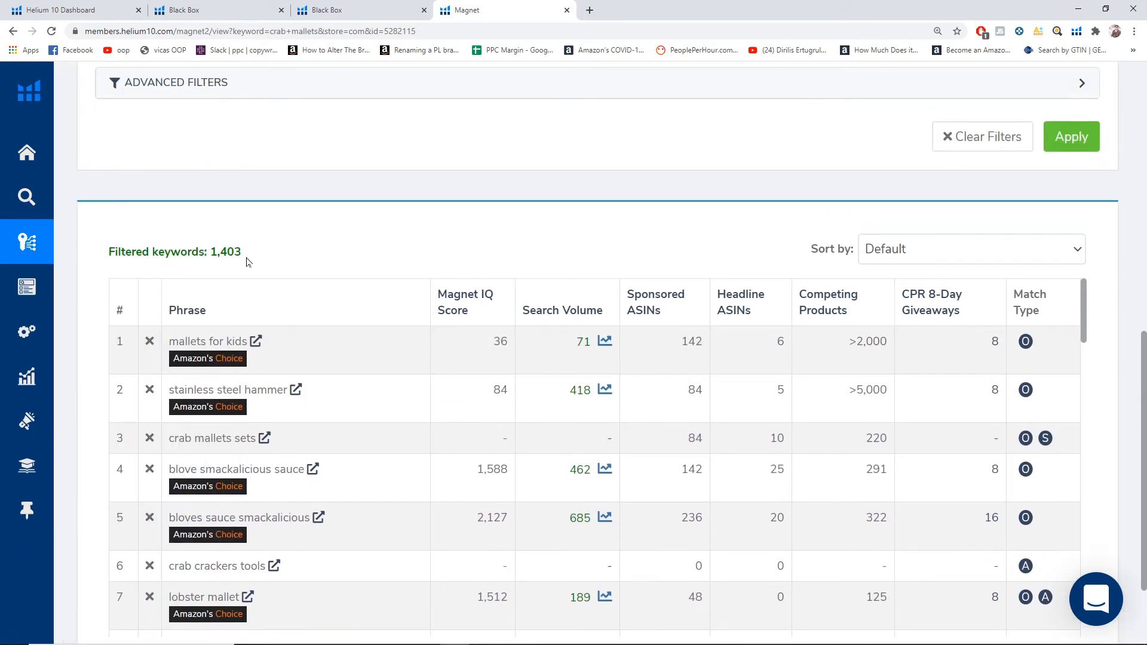
scroll(247, 263, down, 1)
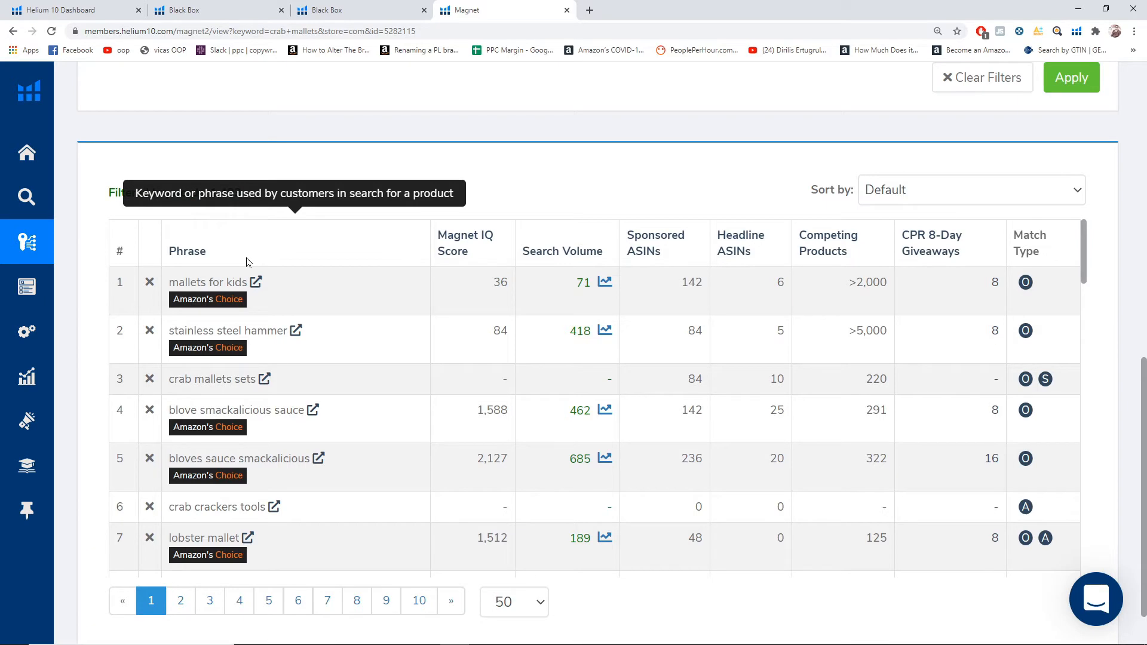
scroll(248, 262, down, 1)
scroll(247, 262, down, 10)
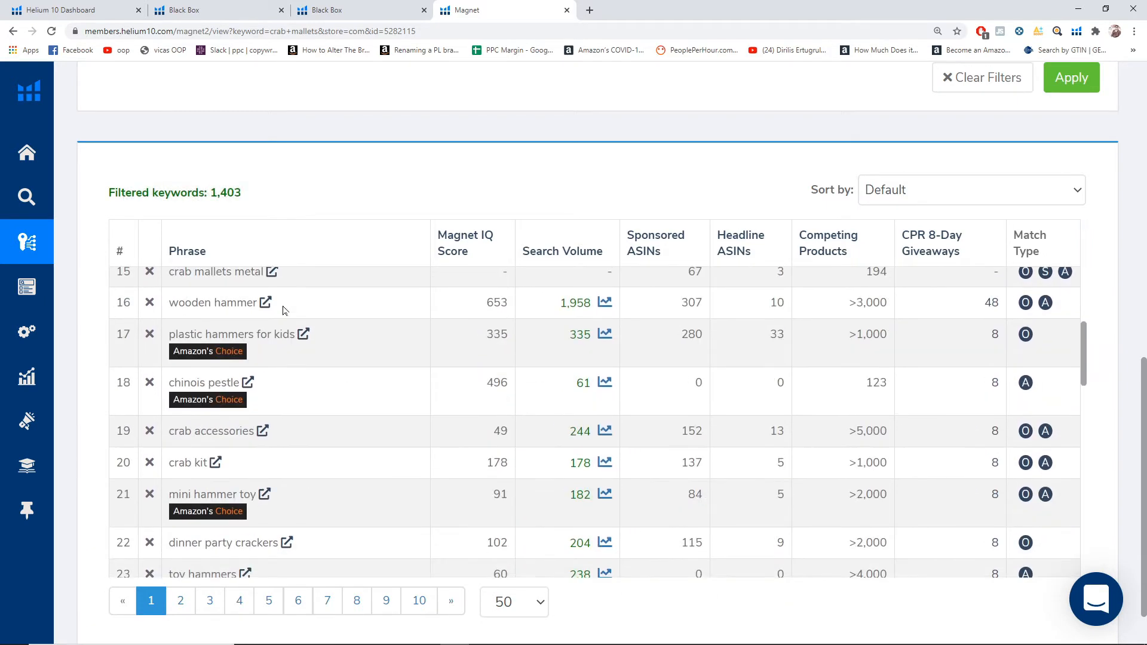
scroll(283, 310, down, 2)
scroll(252, 379, up, 10)
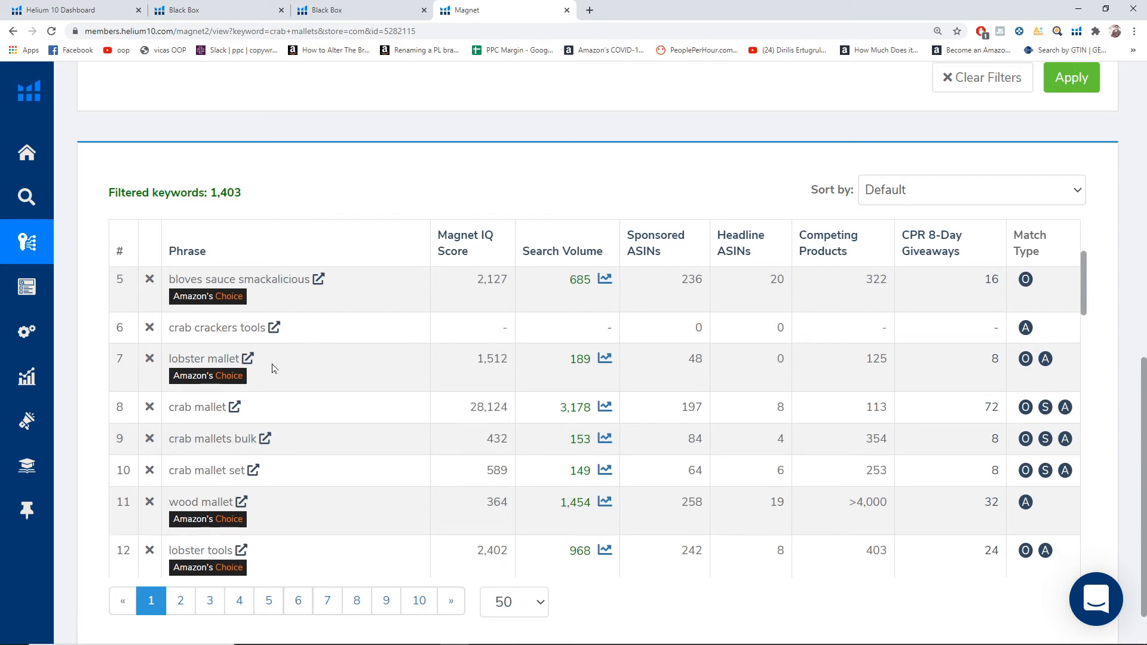
scroll(275, 367, up, 3)
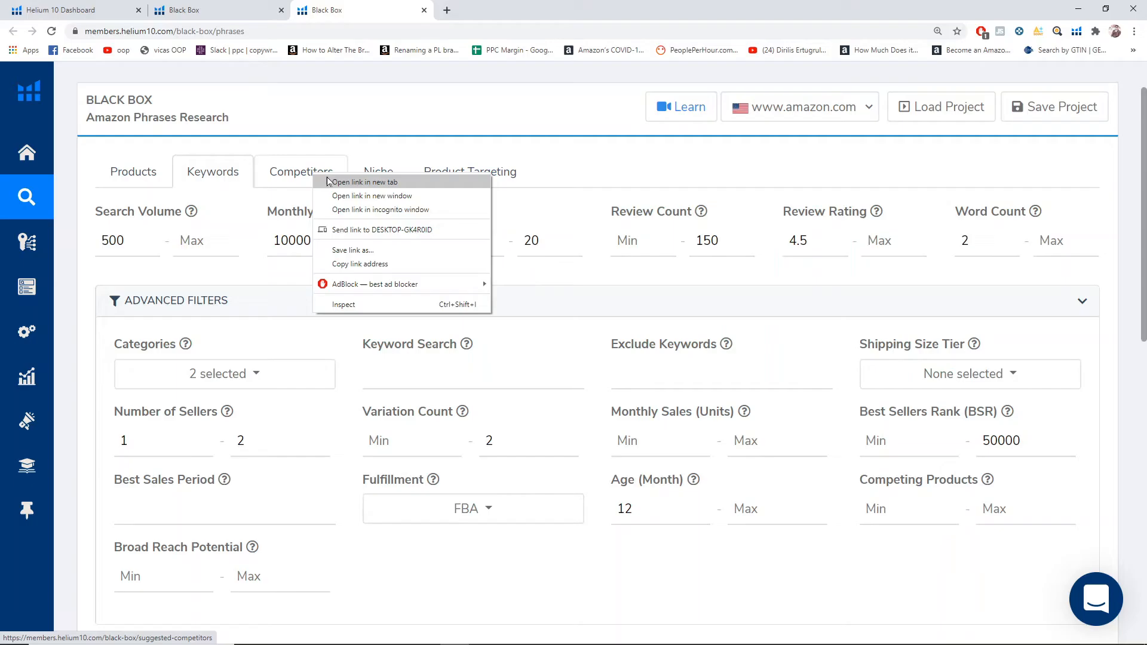
- Open the Competitors research in a new tab and copy the ASIN of "6PCS Wooden Crab or Lobster Mallets" from Amazon's crab mallet results
click(328, 182)
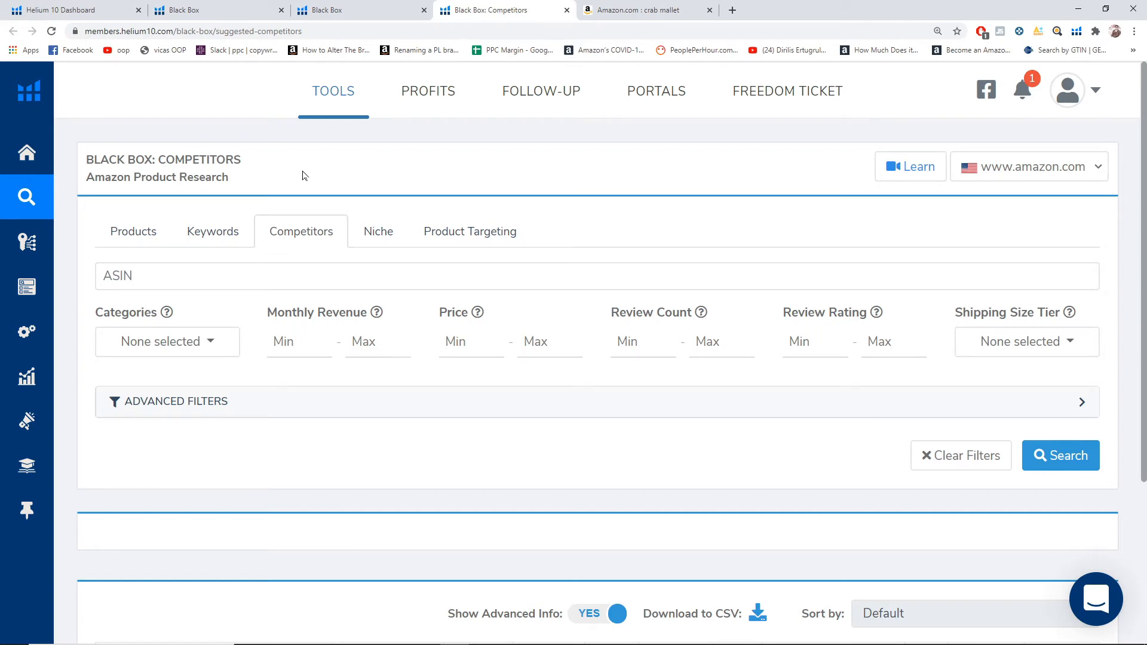
click(639, 10)
scroll(534, 308, down, 5)
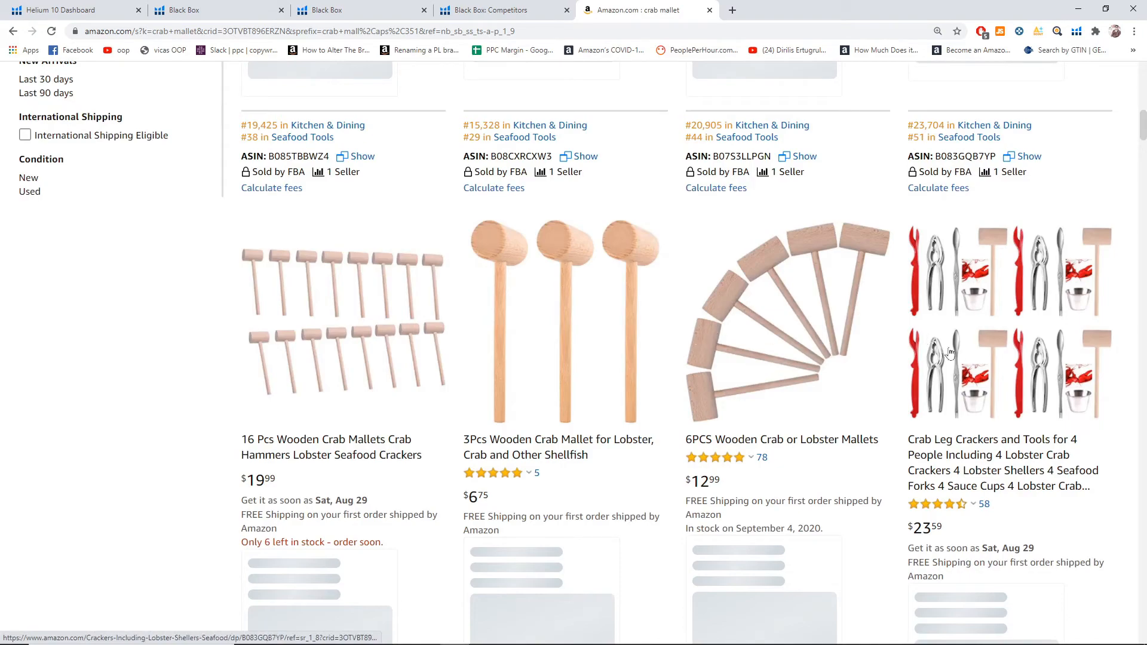
scroll(869, 321, up, 7)
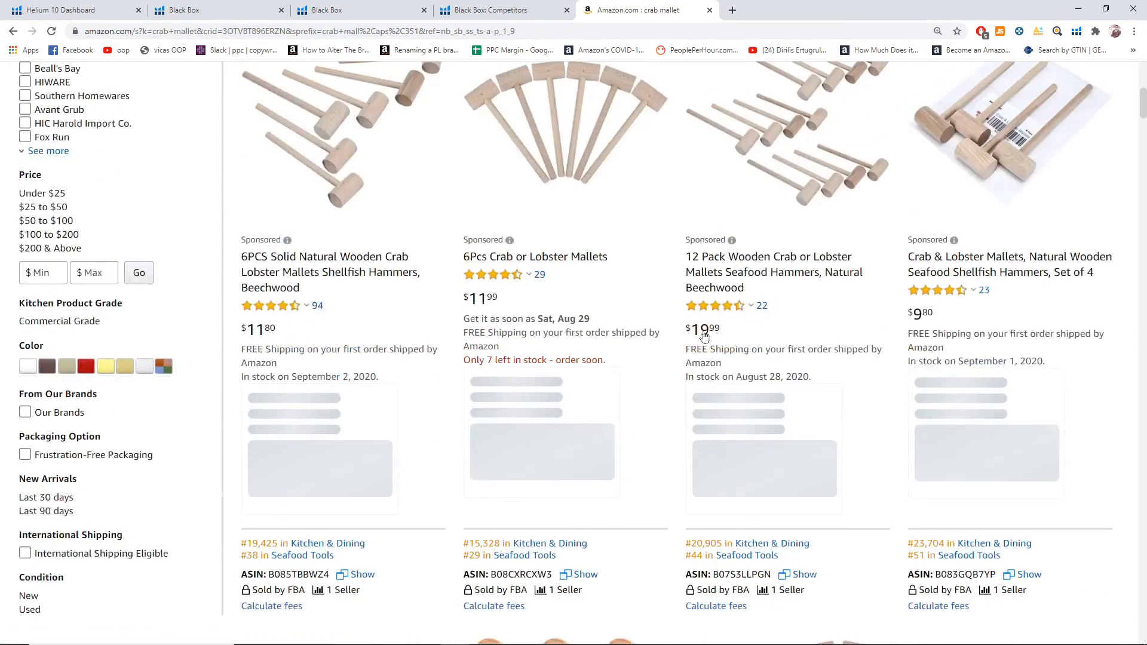
scroll(728, 333, up, 8)
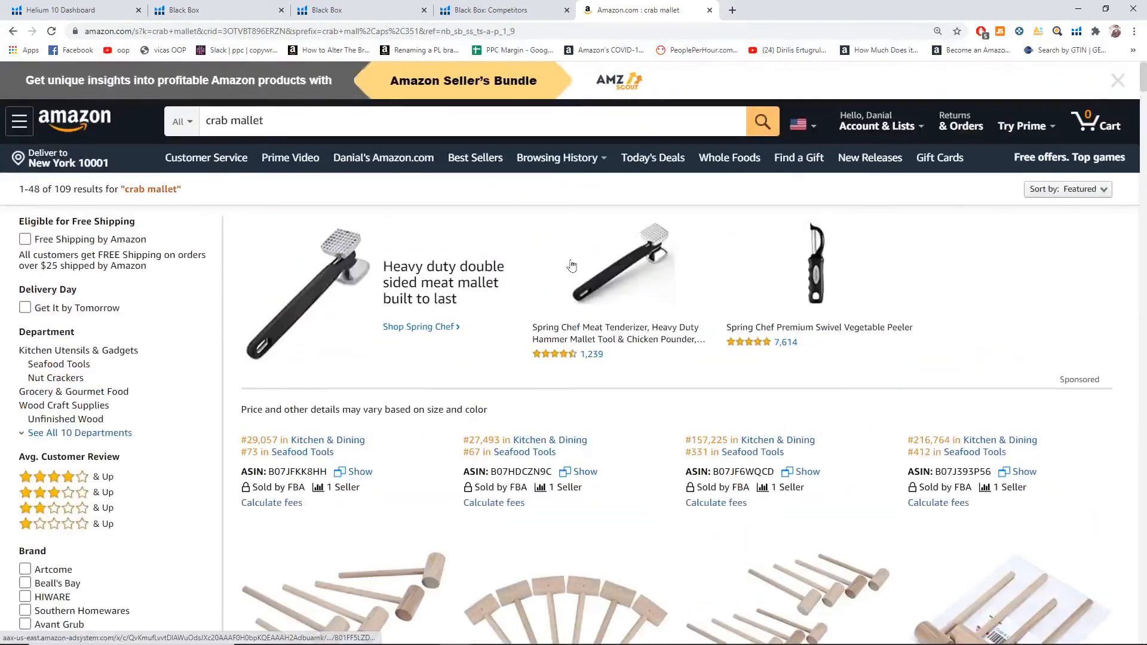
scroll(571, 265, down, 5)
scroll(571, 265, down, 14)
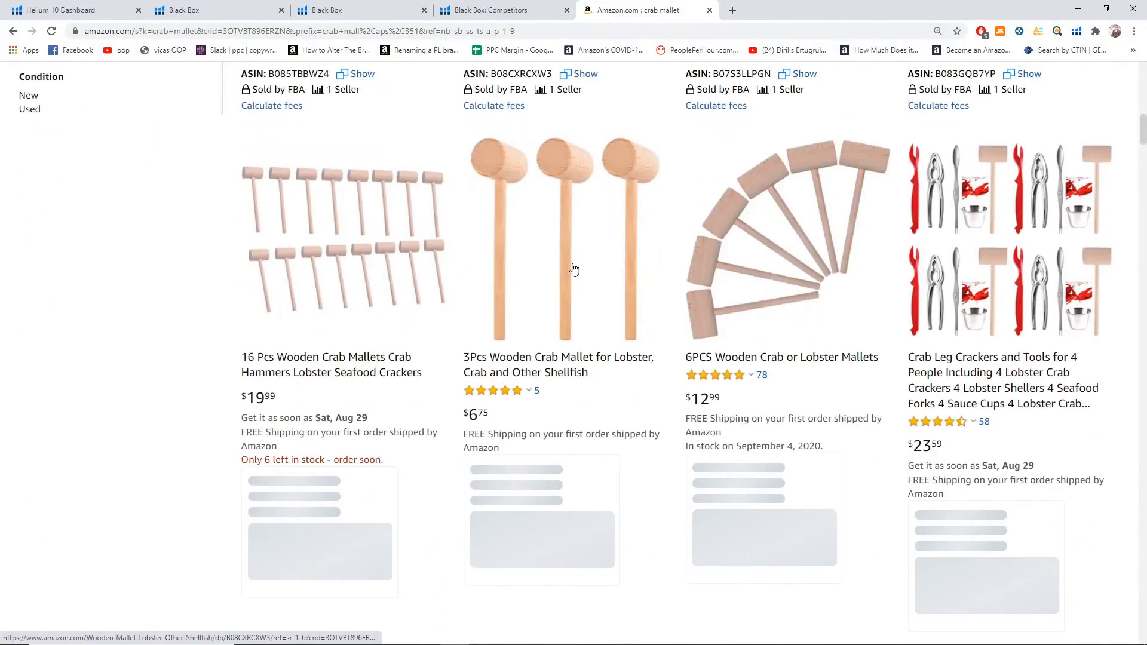
scroll(574, 268, up, 10)
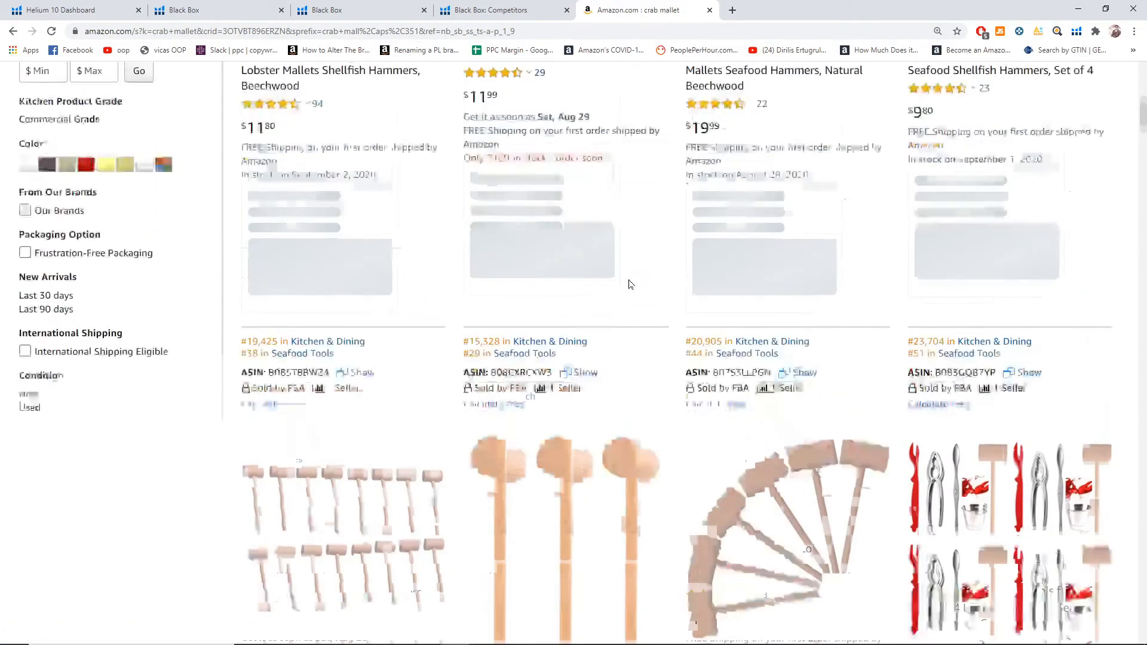
scroll(630, 287, up, 1)
scroll(647, 289, down, 10)
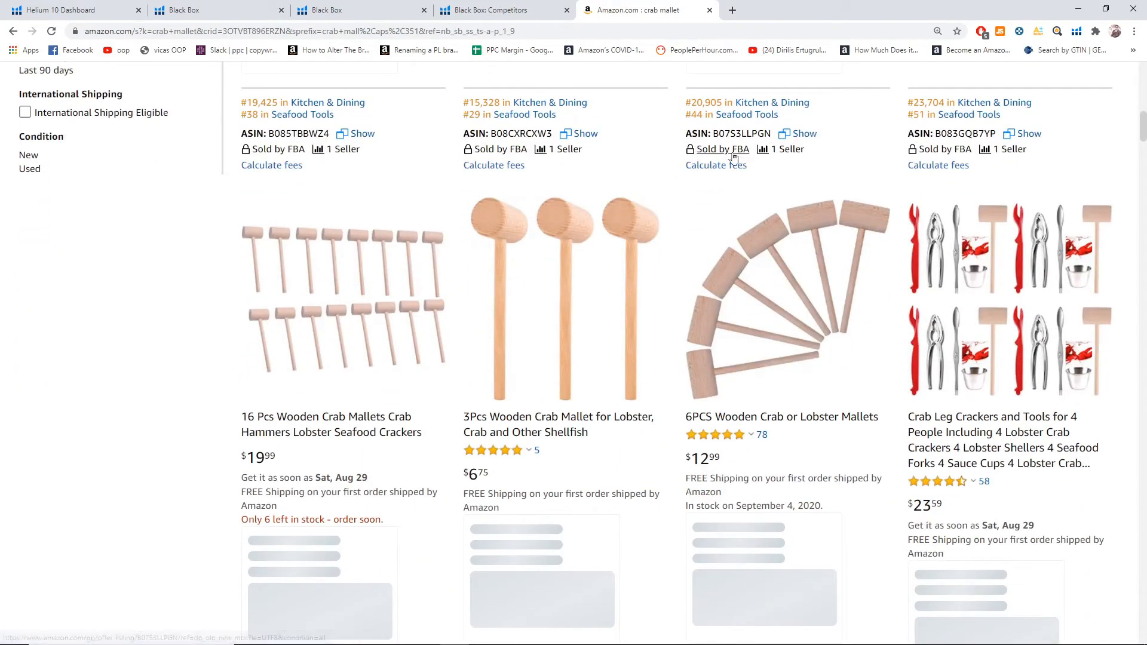
double_click(742, 134)
key(ctrl+c)
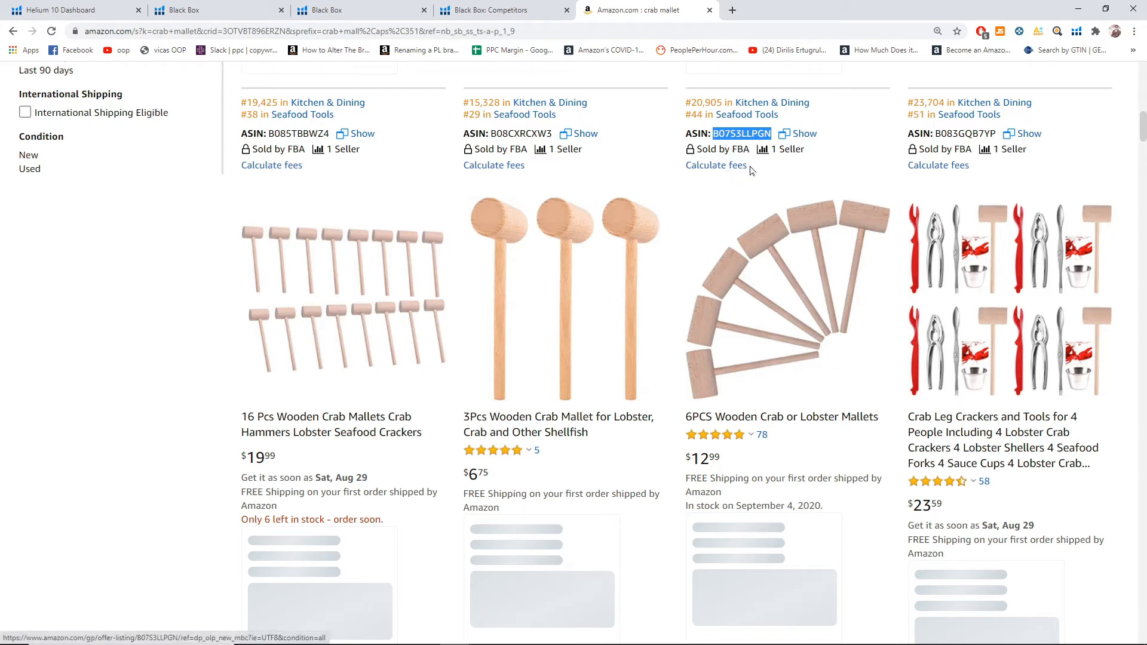
- Search the Black Box Competitors research for products competing with ASIN B07S3LLPGN
click(458, 12)
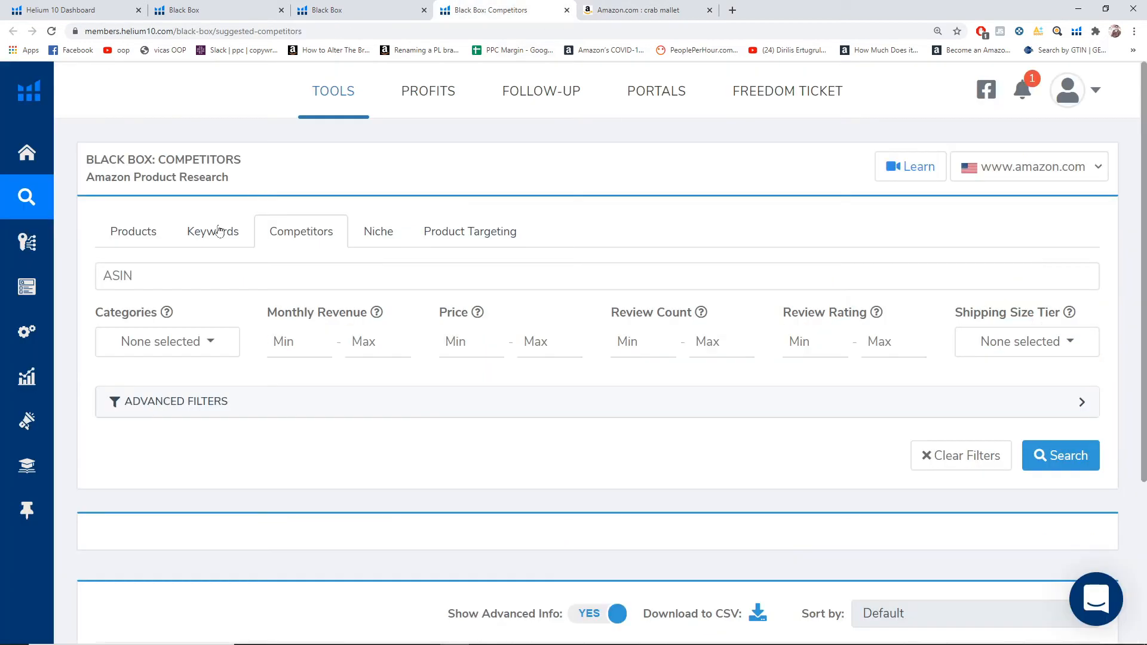
key(ctrl+v)
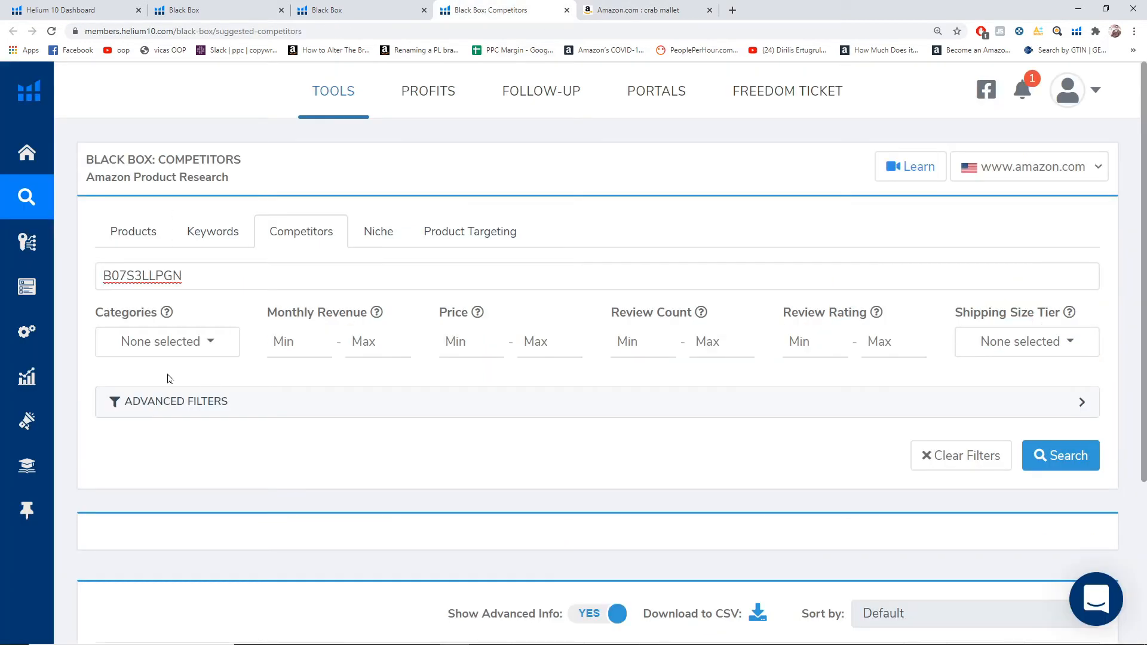
scroll(638, 346, down, 3)
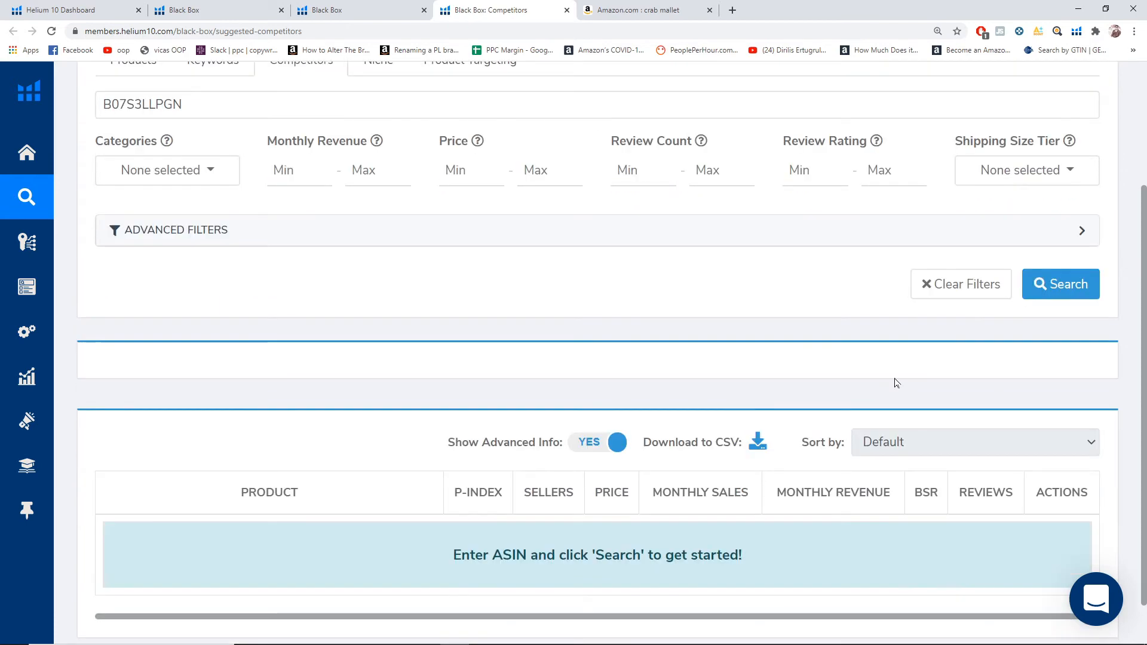
scroll(896, 383, down, 1)
click(1063, 233)
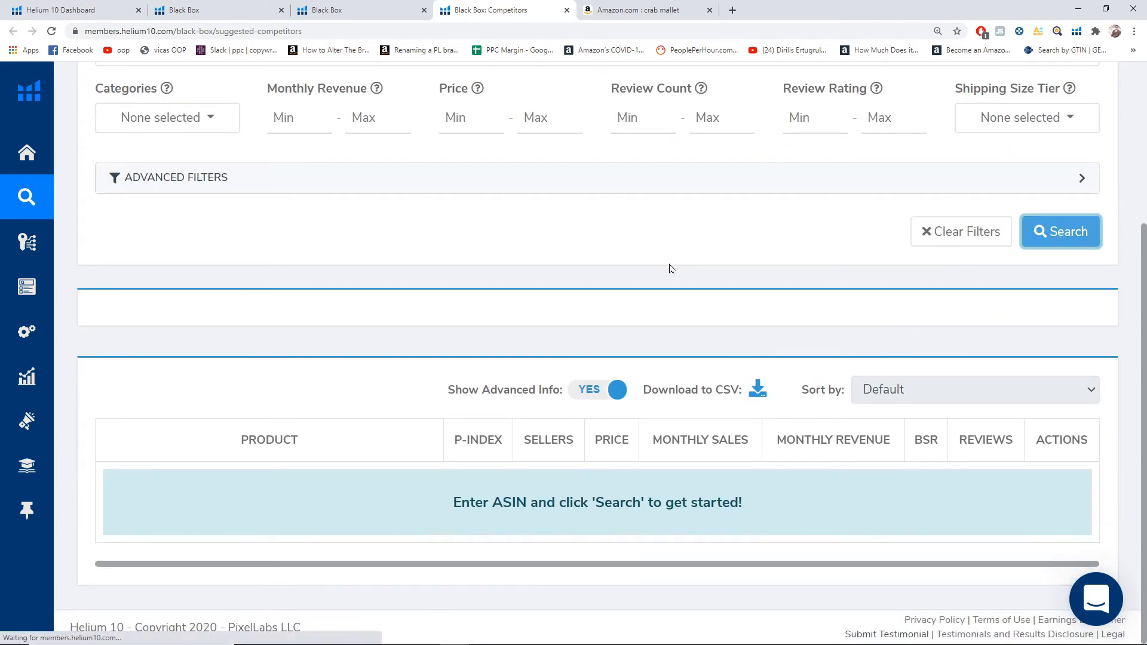
- Examine the competing products found for the crab mallet ASIN, comparing their prices, monthly sales, revenue, BSR and reviews
scroll(404, 318, down, 4)
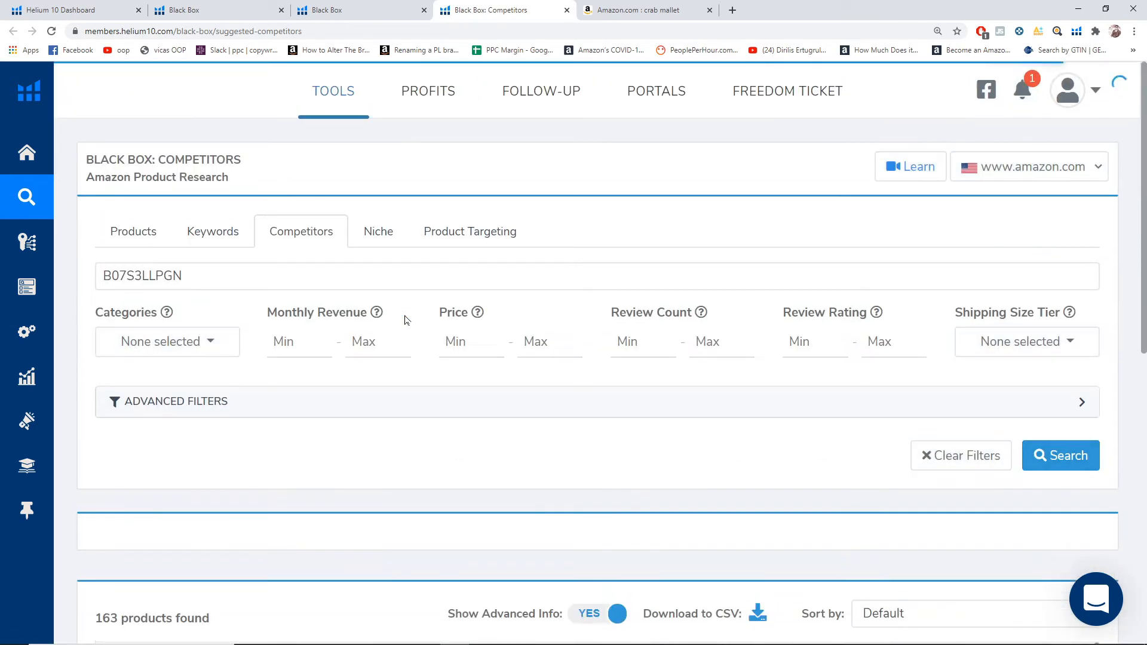
scroll(402, 323, down, 2)
scroll(403, 324, down, 6)
scroll(395, 317, up, 1)
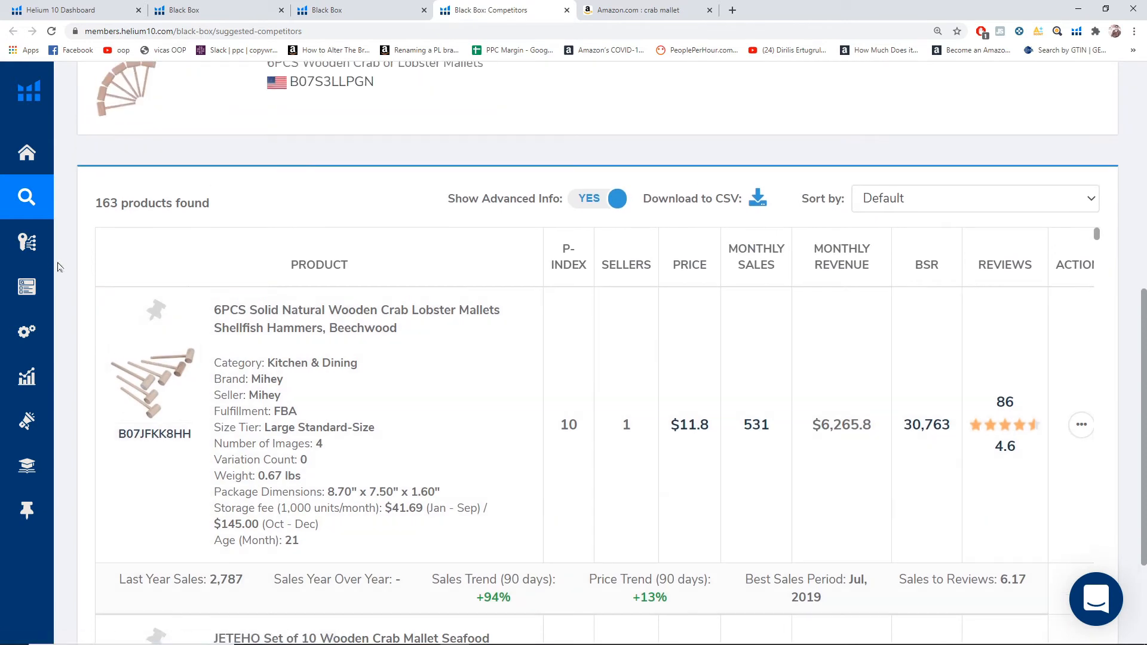
mouse_move(103, 231)
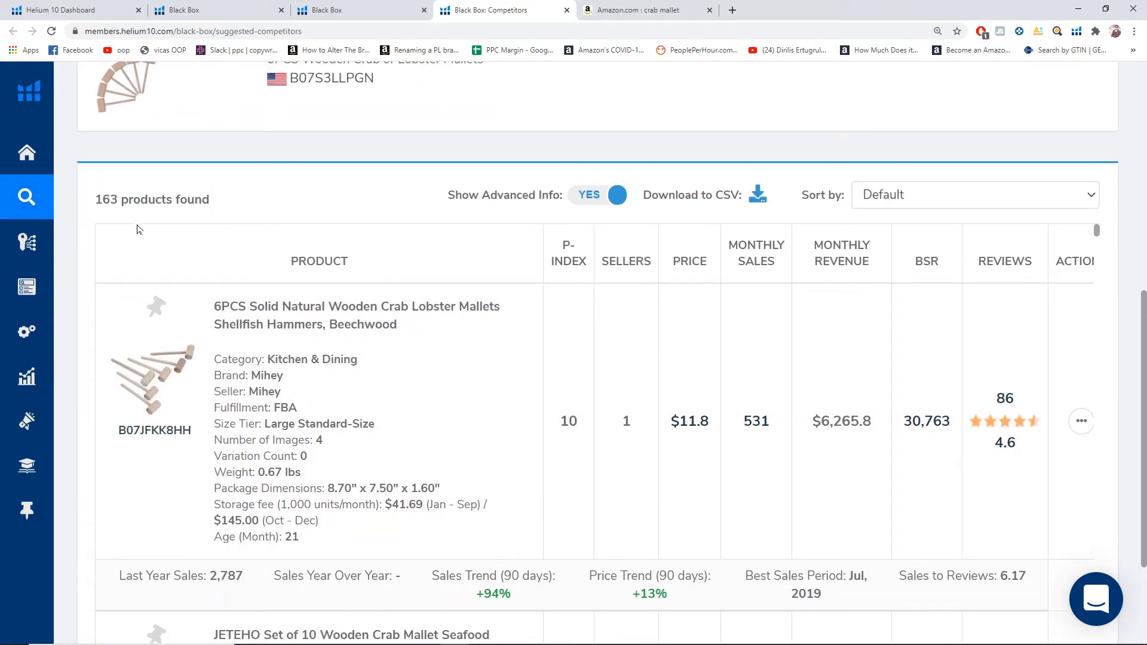
scroll(137, 229, down, 3)
scroll(594, 320, down, 10)
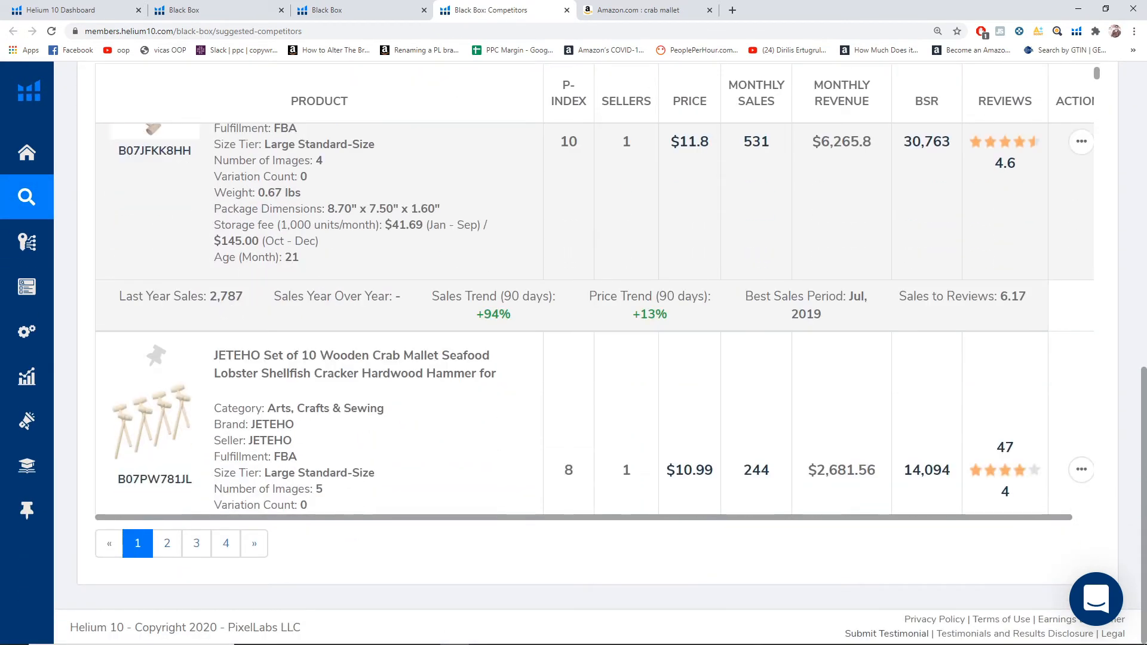
scroll(595, 320, down, 5)
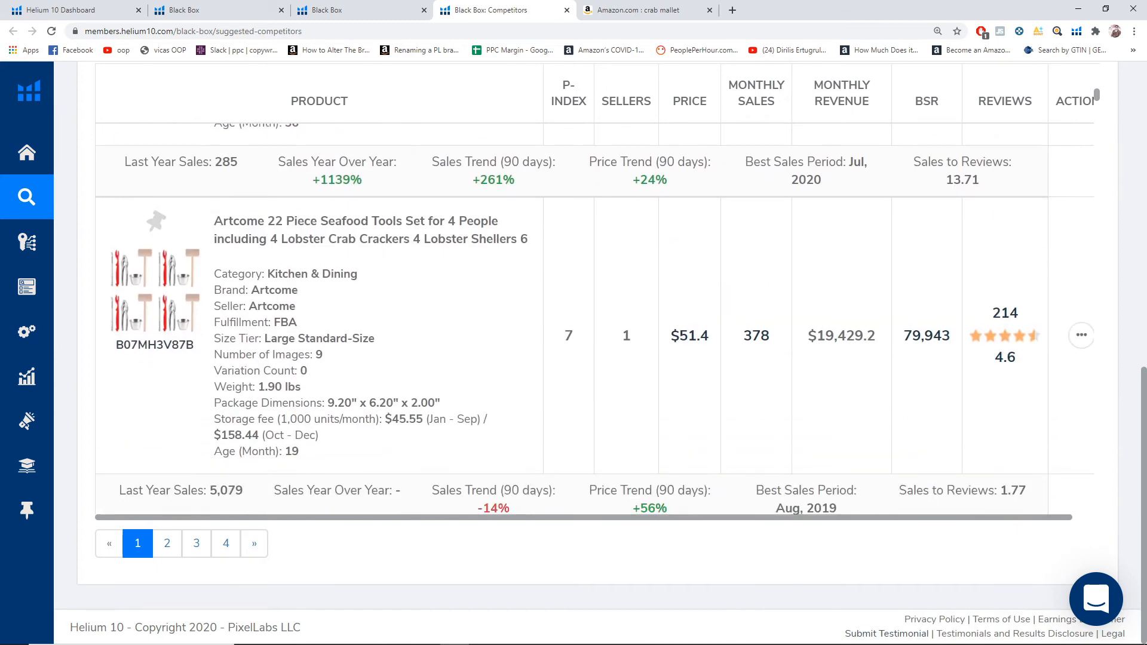
scroll(595, 320, down, 9)
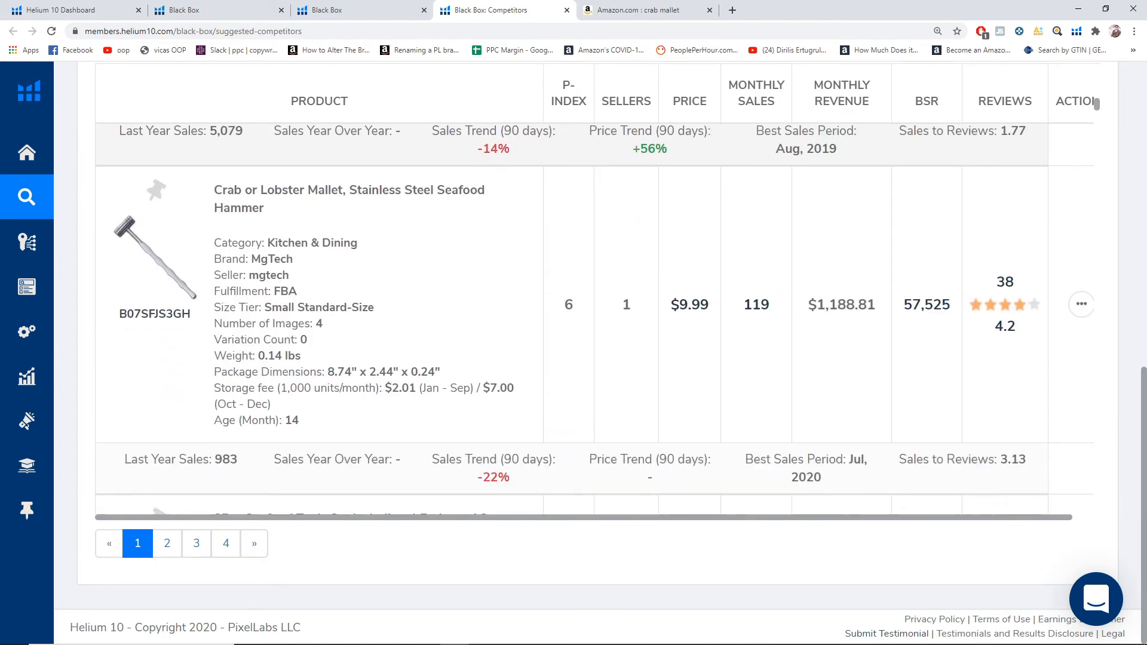
scroll(595, 320, down, 4)
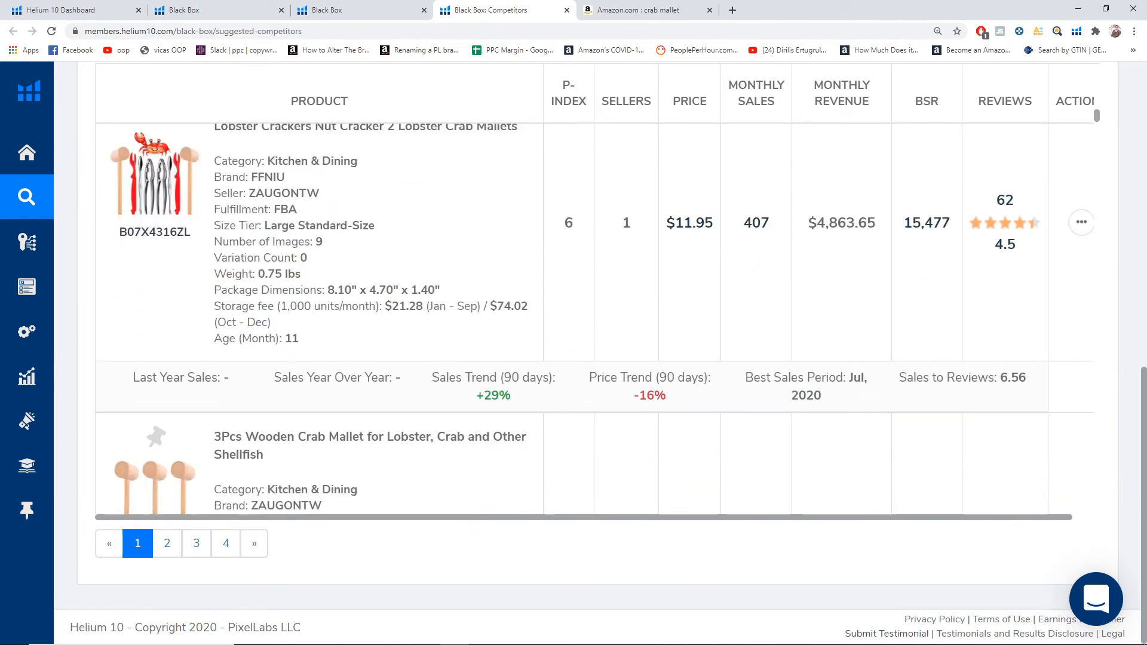
- Examine the competing crab mallet listings further, reviewing their product types, package dimensions, storage fees and sales and price trends
scroll(594, 320, up, 13)
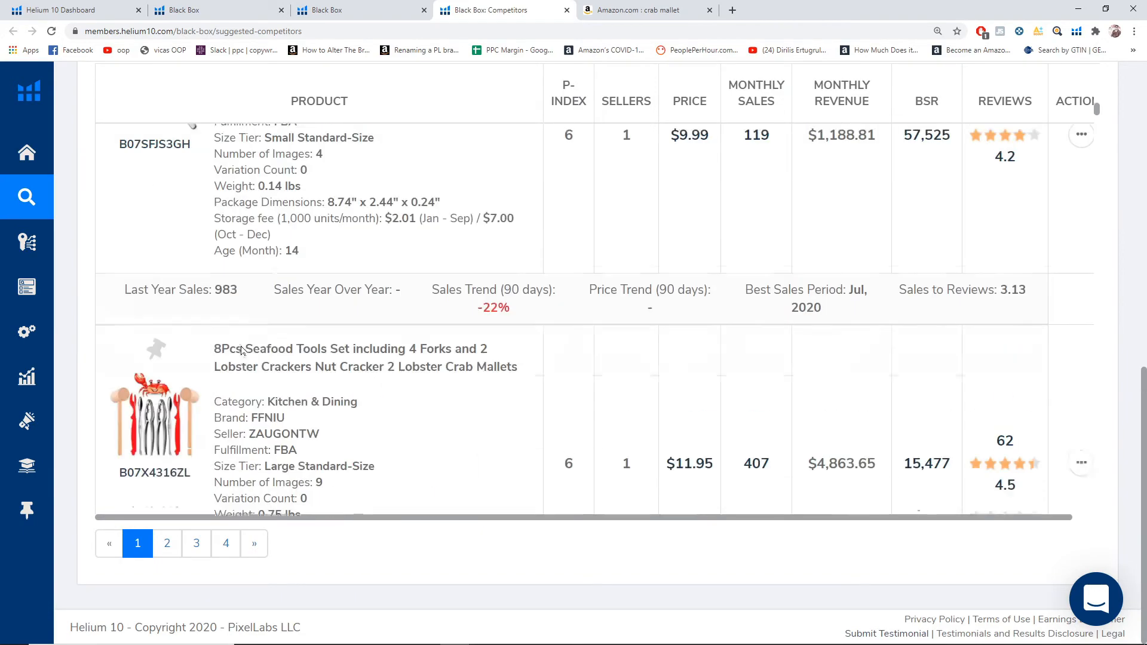
scroll(91, 294, up, 10)
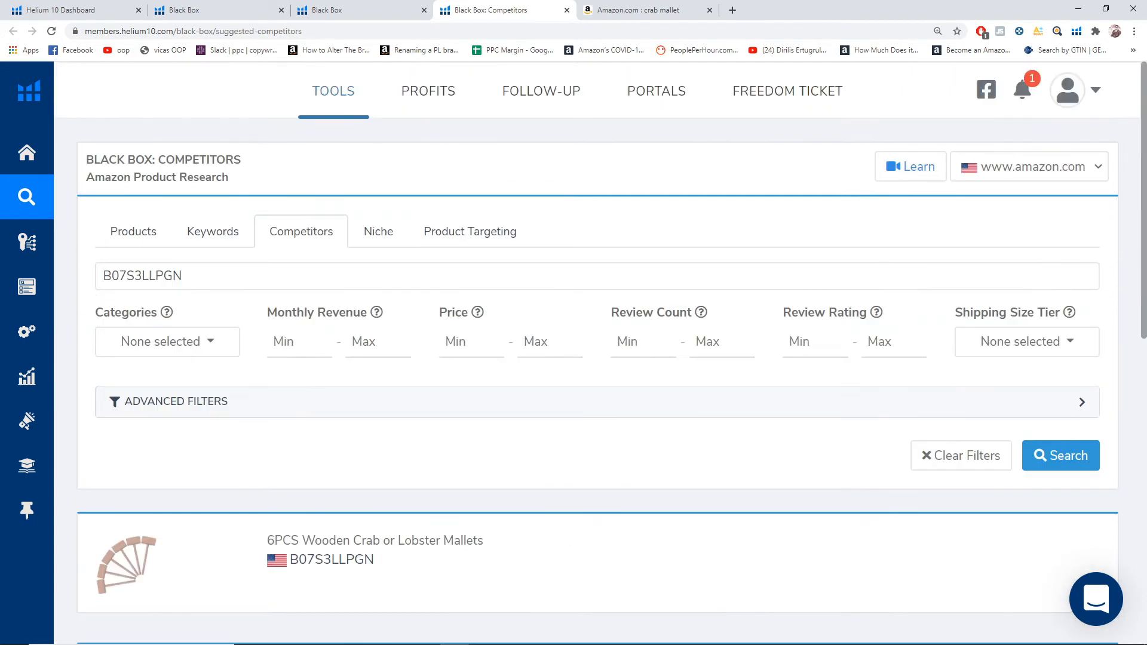
scroll(86, 296, down, 8)
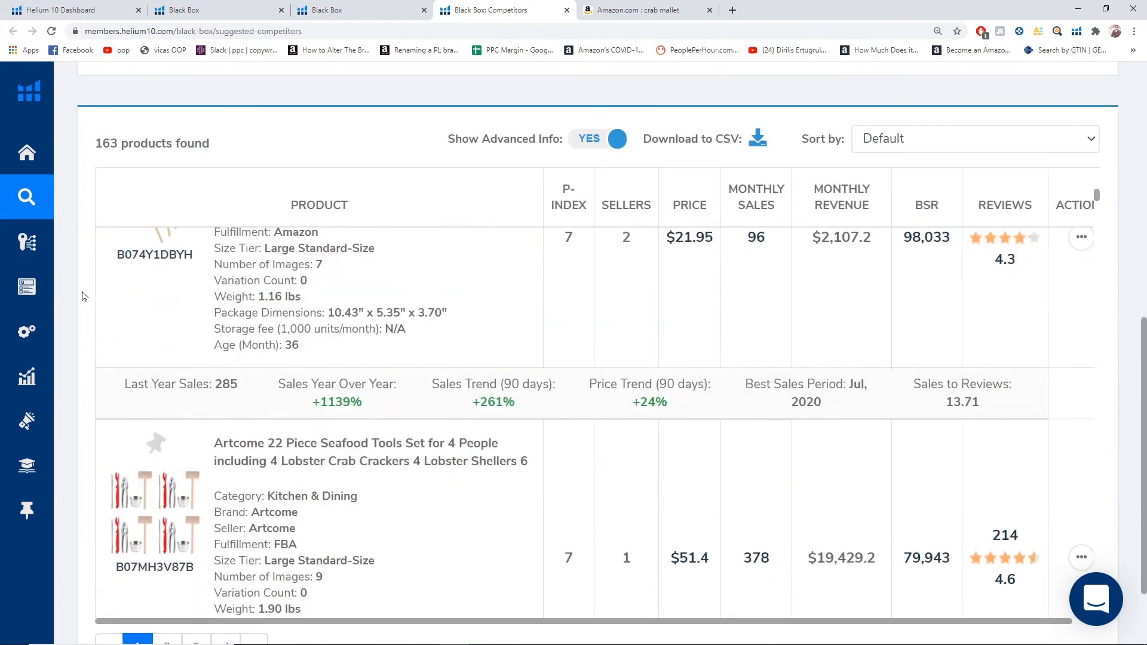
scroll(183, 311, down, 1)
scroll(183, 311, down, 2)
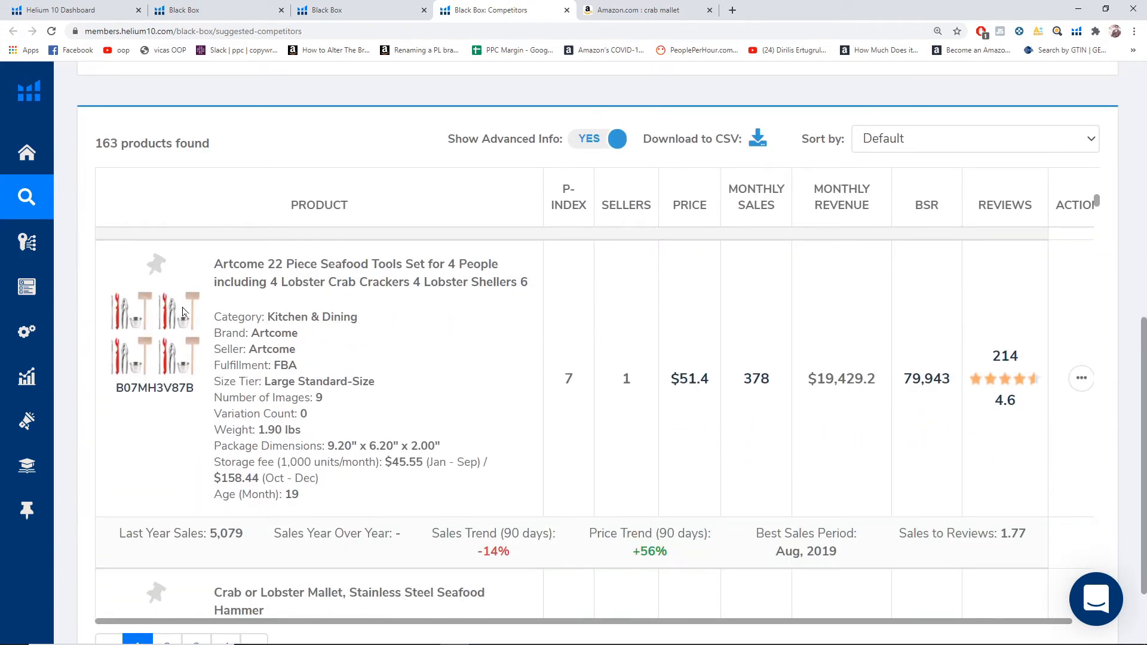
scroll(182, 317, down, 15)
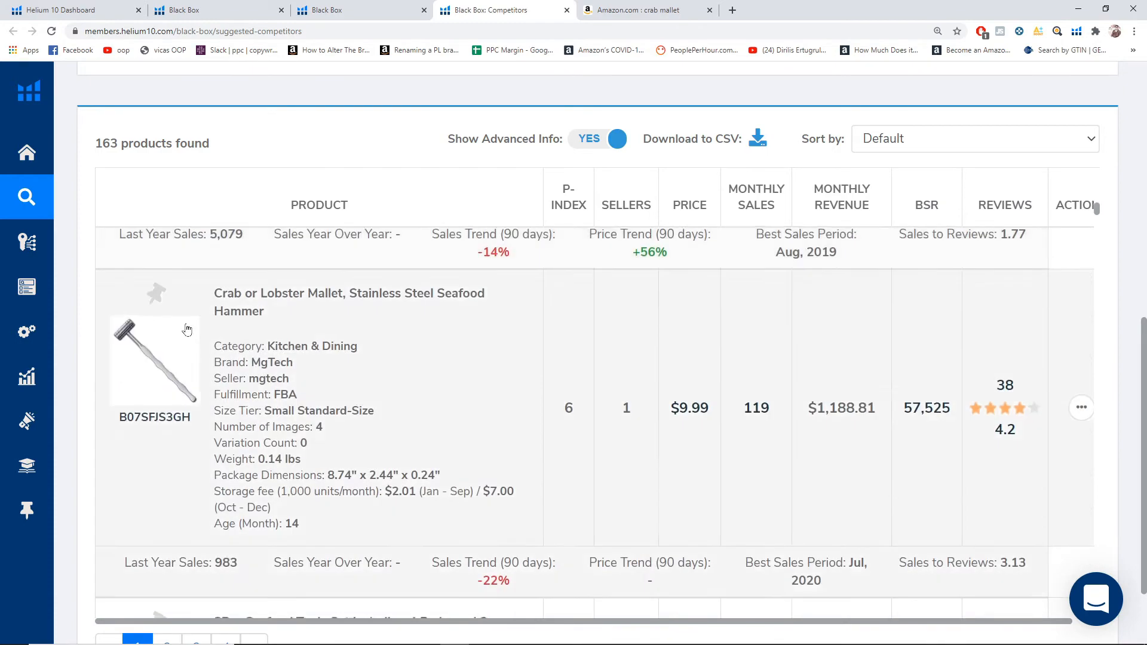
scroll(189, 328, down, 4)
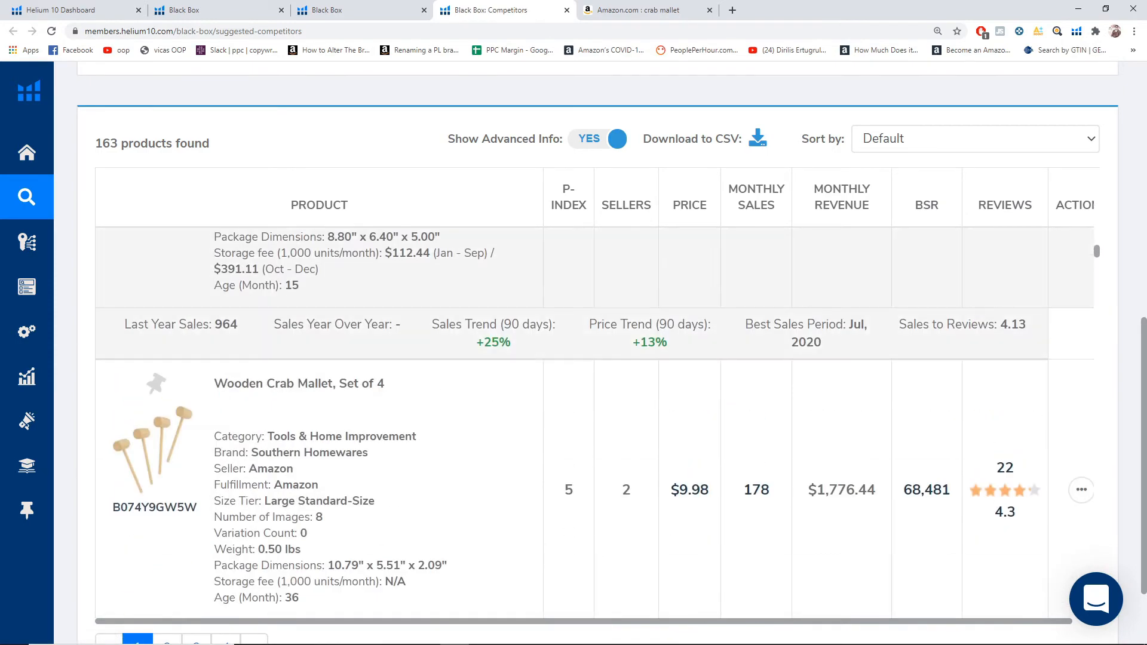
scroll(163, 329, up, 18)
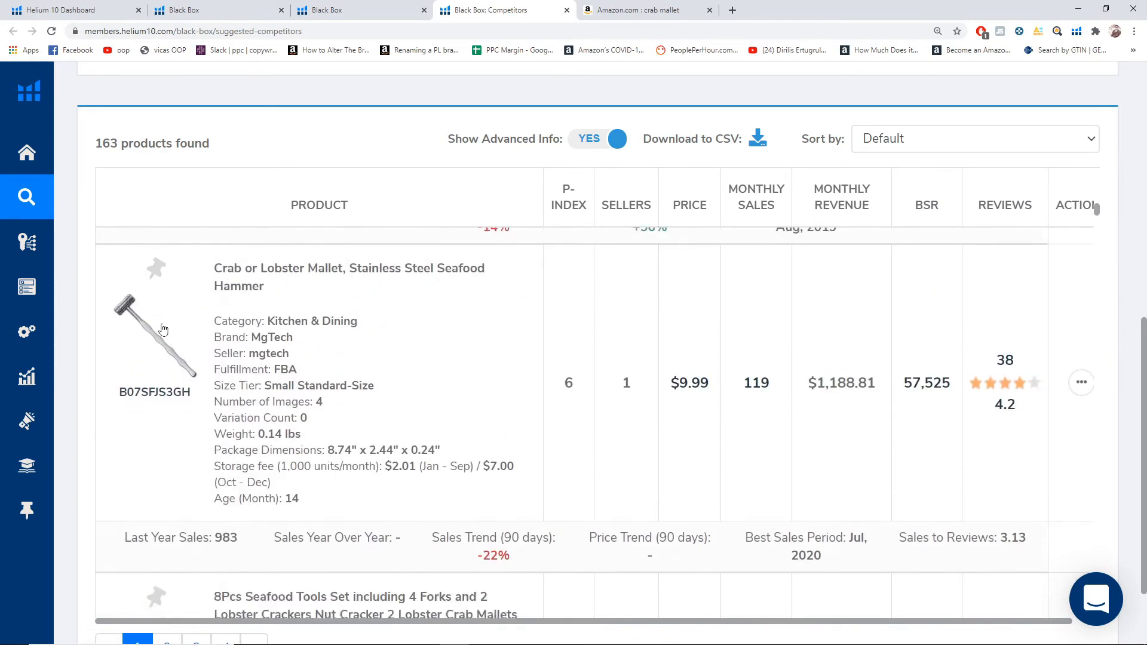
scroll(163, 329, up, 10)
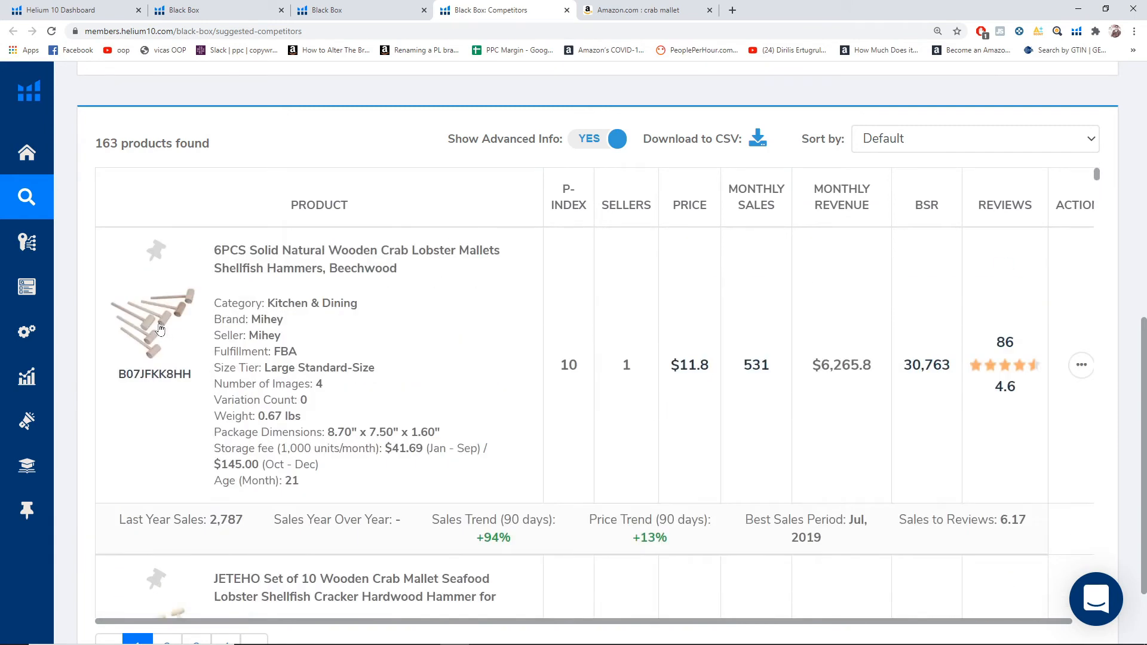
- Add the competing product "6PCS Solid Natural Wooden Crab Lobster Mallets Shellfish Hammers, Beechwood" to My List
scroll(161, 330, down, 2)
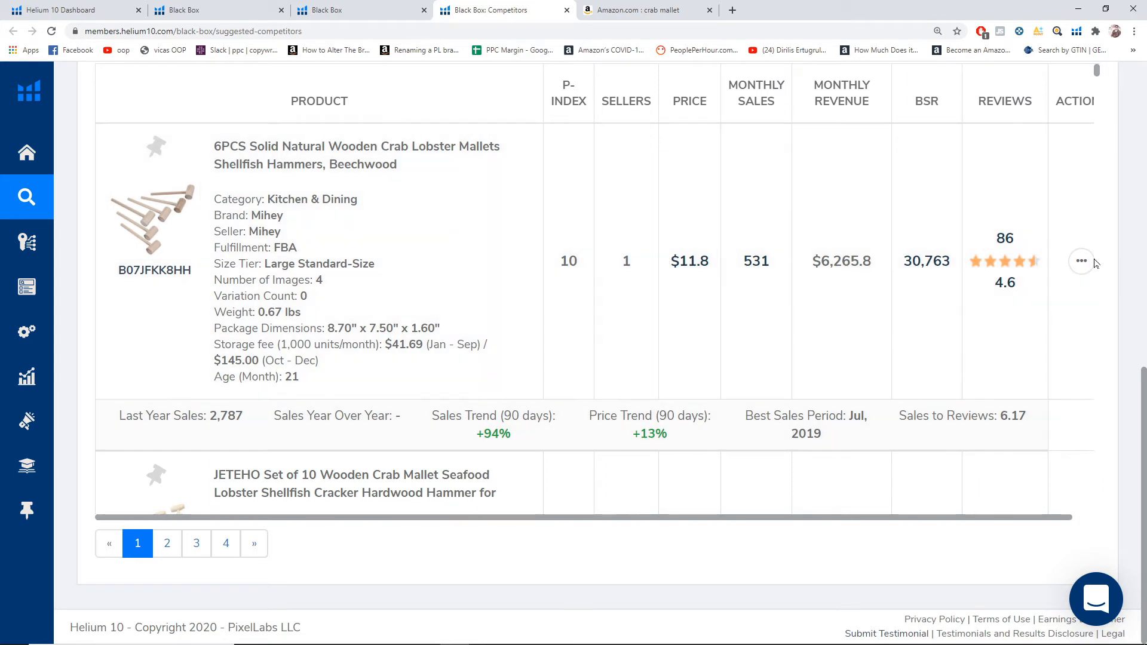
click(1083, 262)
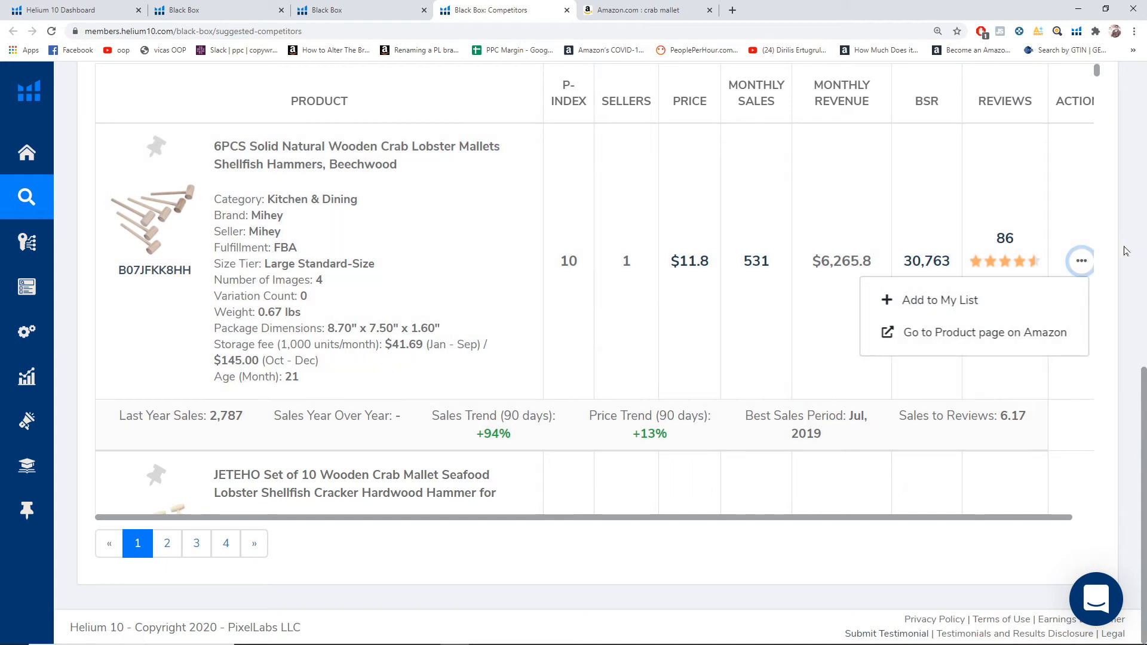
click(929, 292)
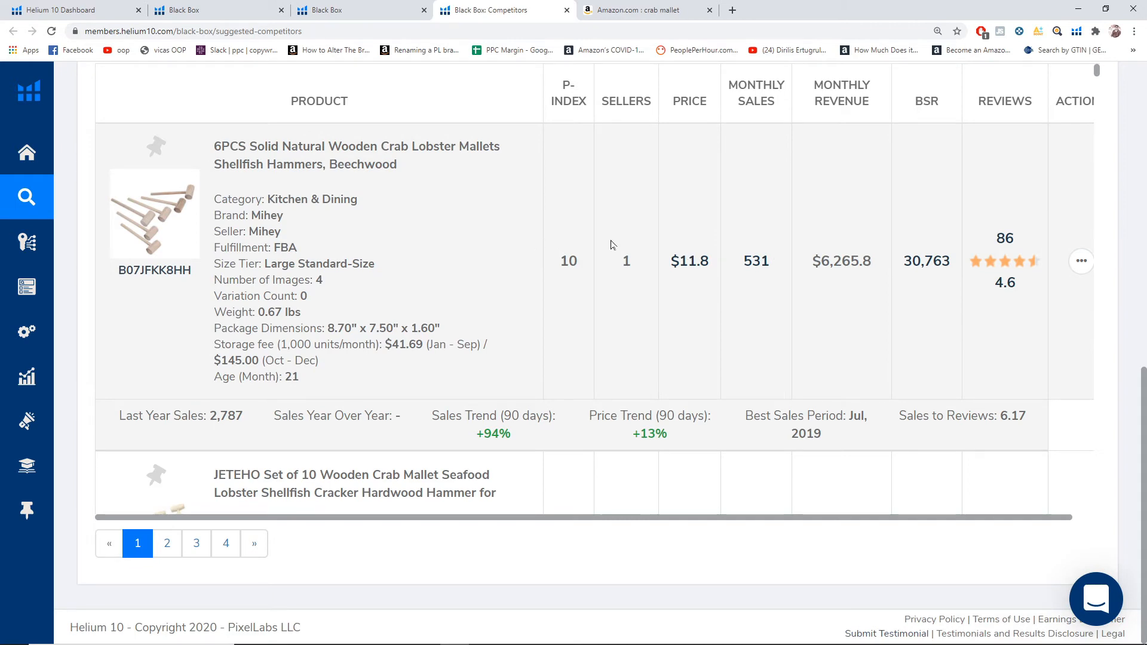
- Check Amazon's crab mallet results, return to the Competitors research and compare the listed mallet sets' prices, monthly sales and reviews
scroll(611, 245, up, 9)
click(649, 11)
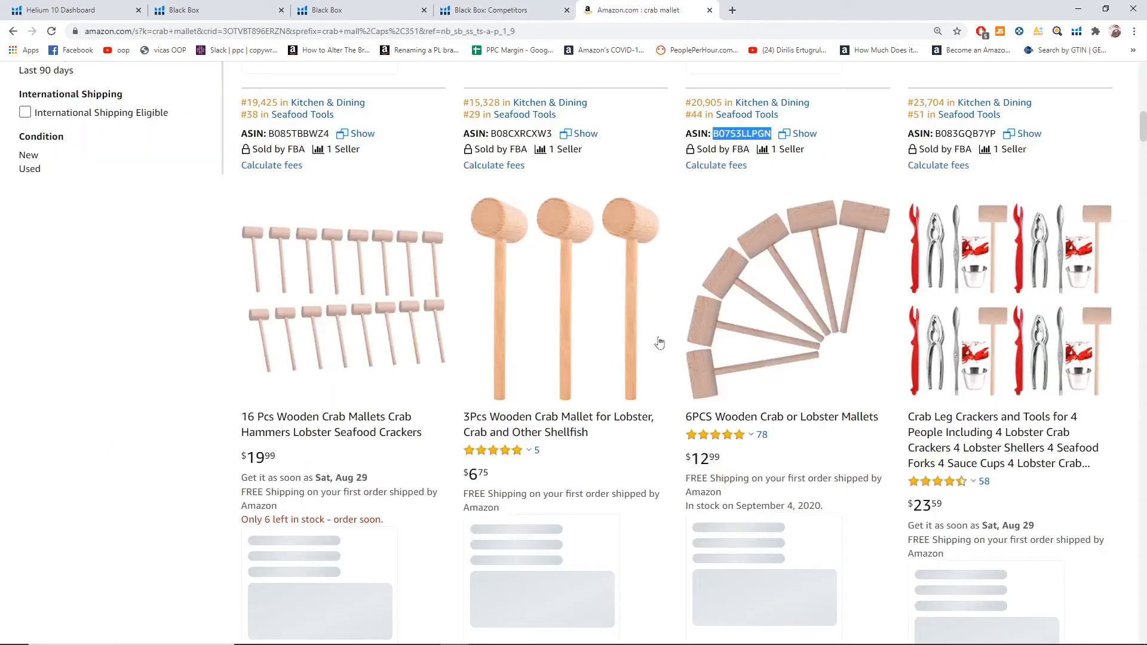
click(478, 7)
scroll(365, 324, down, 8)
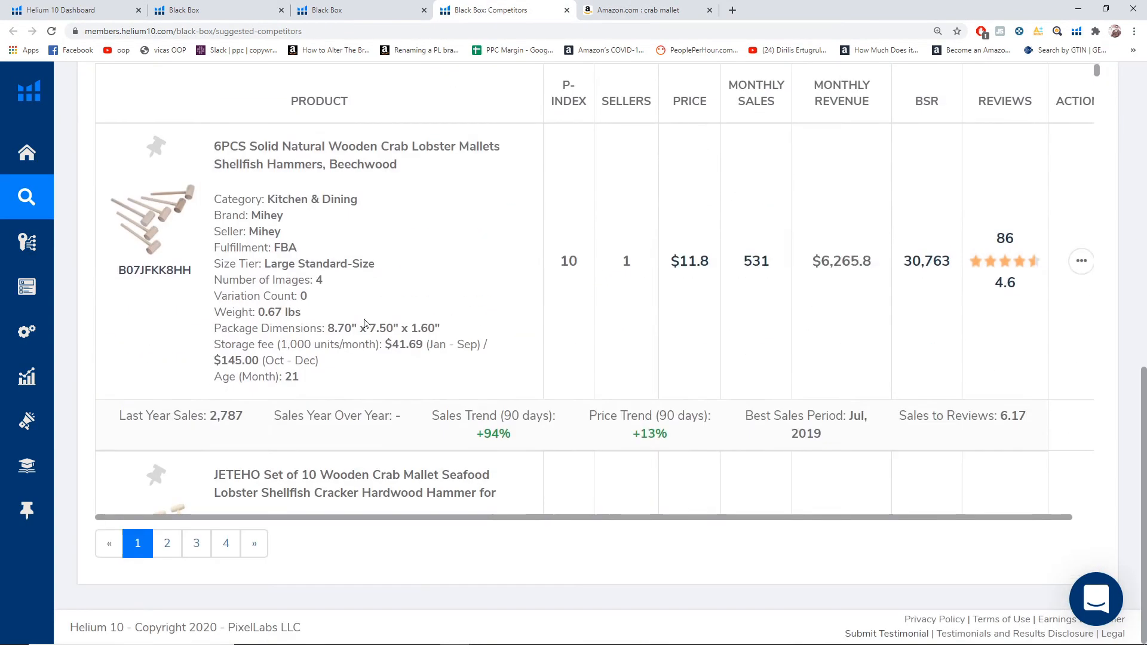
scroll(719, 287, down, 10)
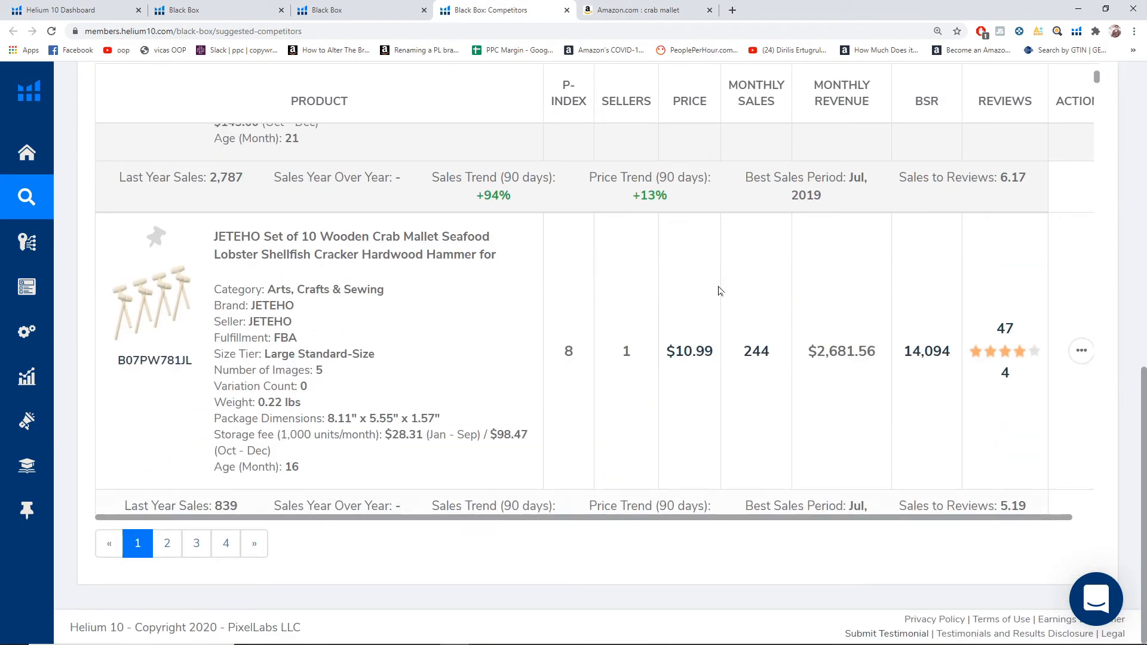
scroll(718, 290, down, 3)
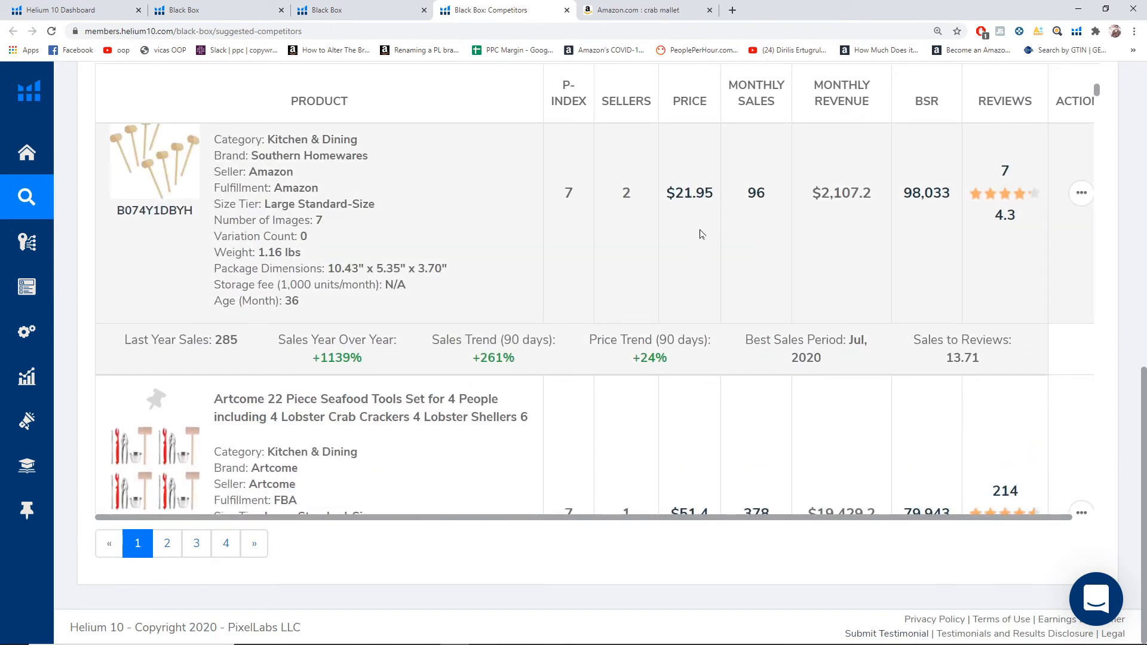
scroll(700, 235, up, 1)
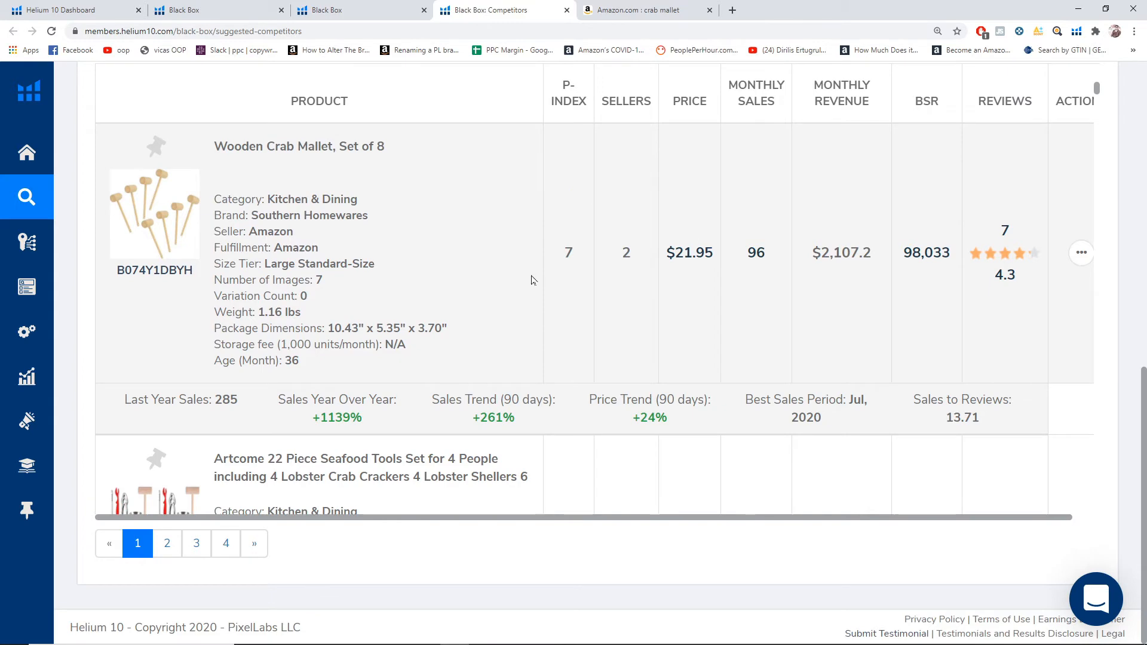
scroll(325, 301, down, 2)
scroll(325, 301, up, 5)
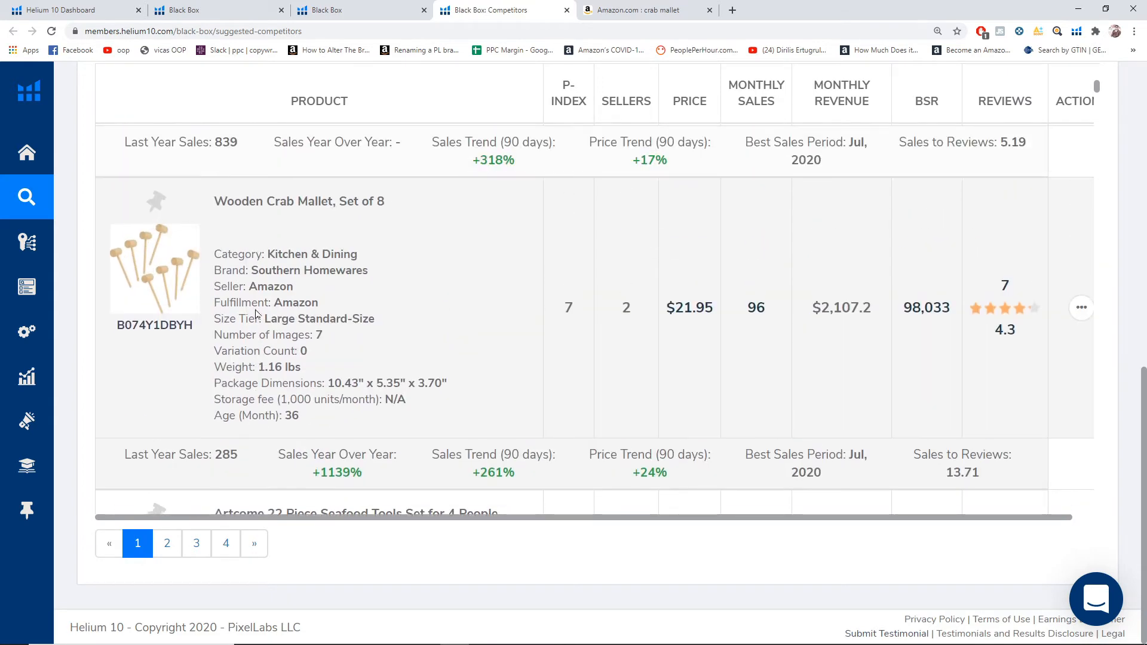
- Open the Amazon product page of "Wooden Crab Mallet, Set of 8" and inspect its details and images
scroll(325, 300, down, 1)
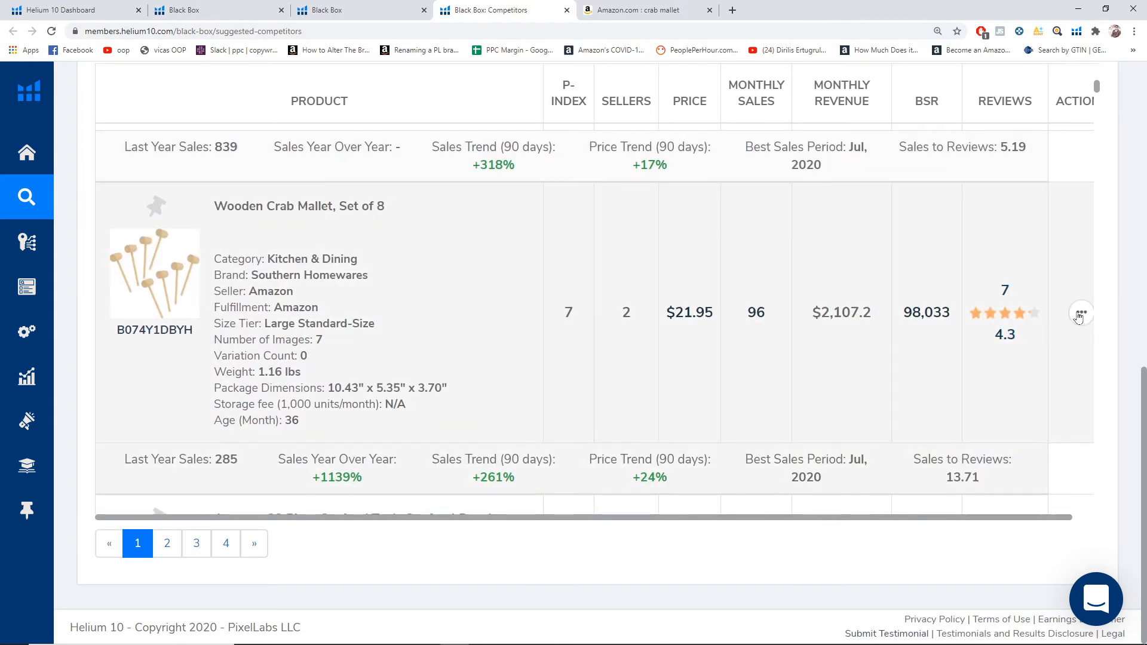
click(1081, 313)
click(942, 385)
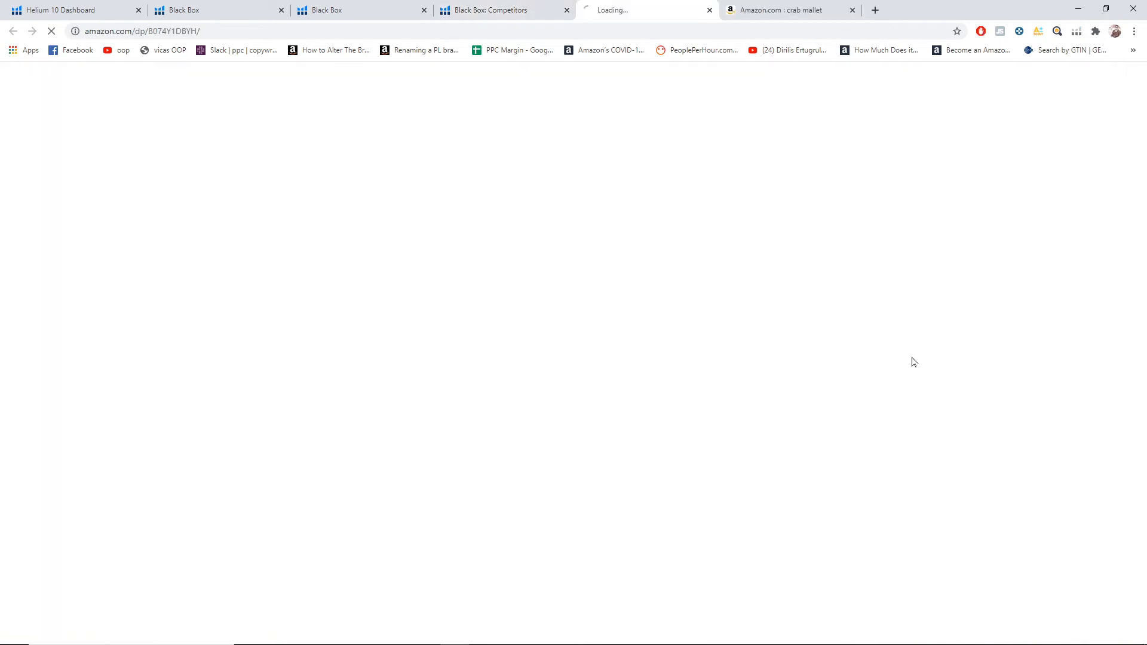
scroll(490, 299, down, 2)
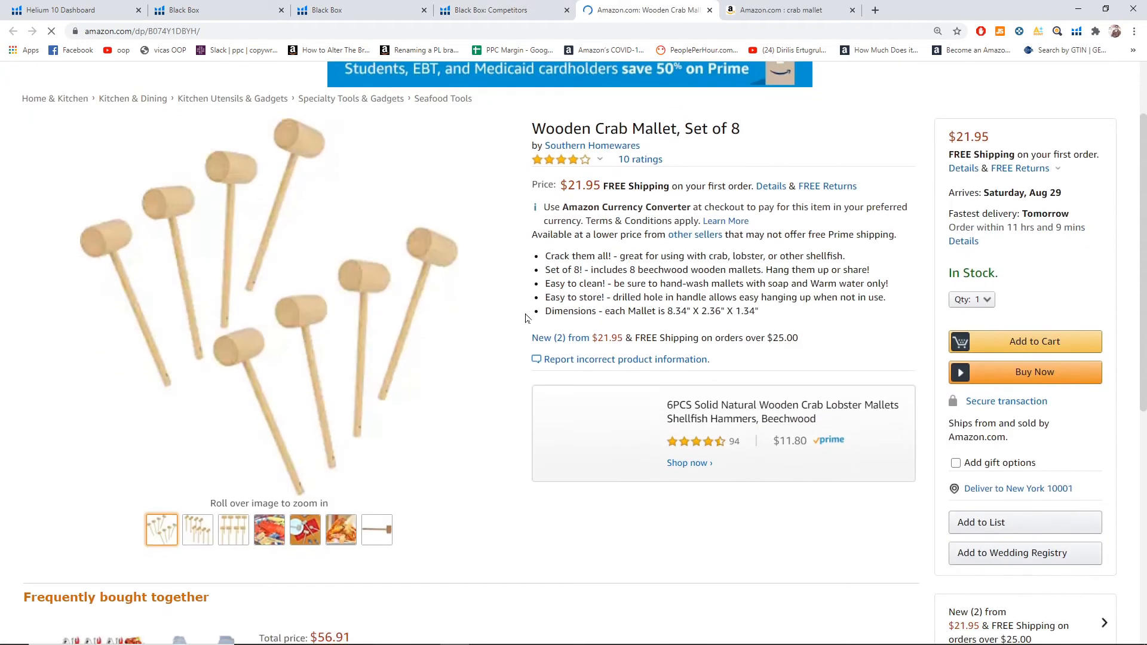
mouse_move(443, 328)
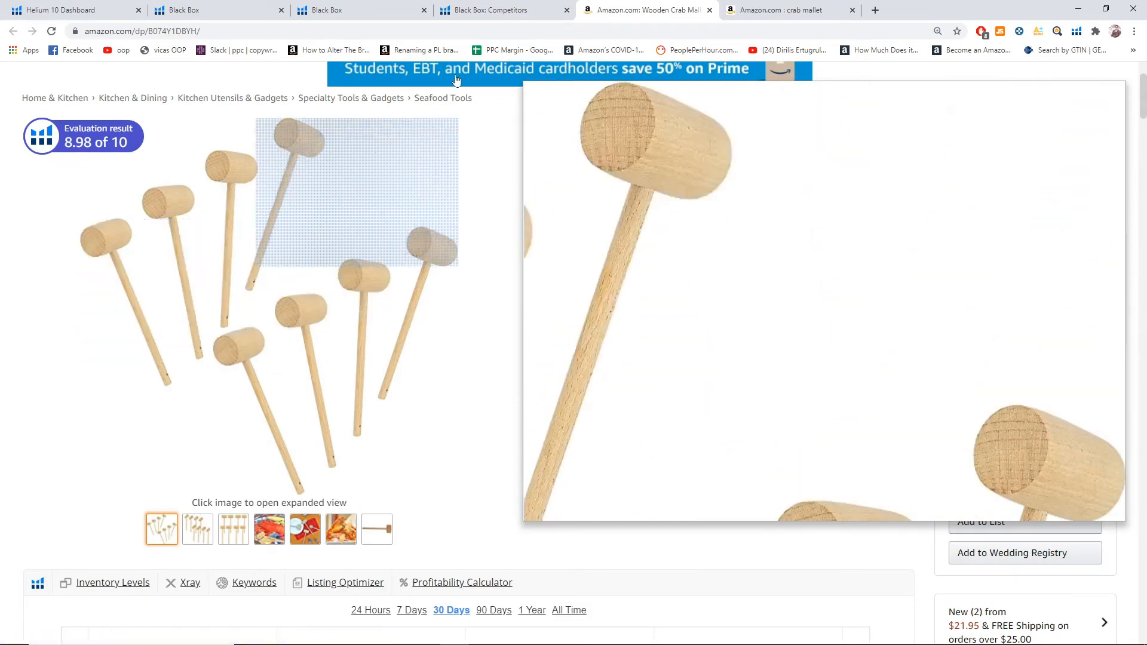
- Return to the Competitors research and review the Artcome seafood tools set and the listings around it
click(457, 11)
scroll(419, 326, down, 6)
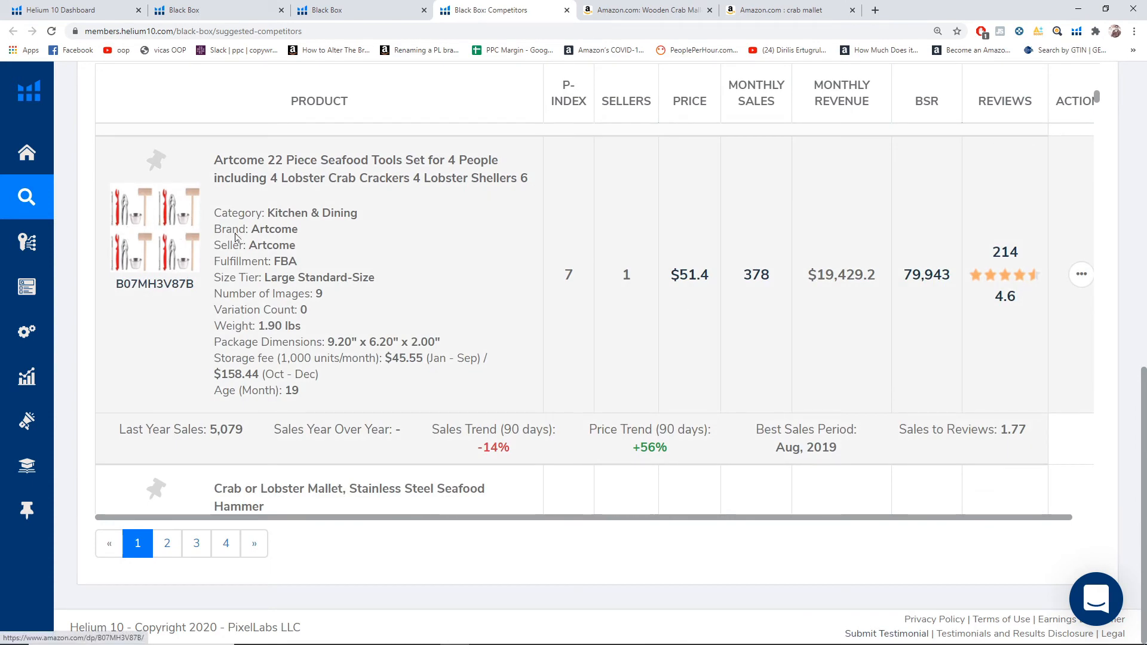
scroll(397, 282, down, 4)
scroll(397, 282, up, 12)
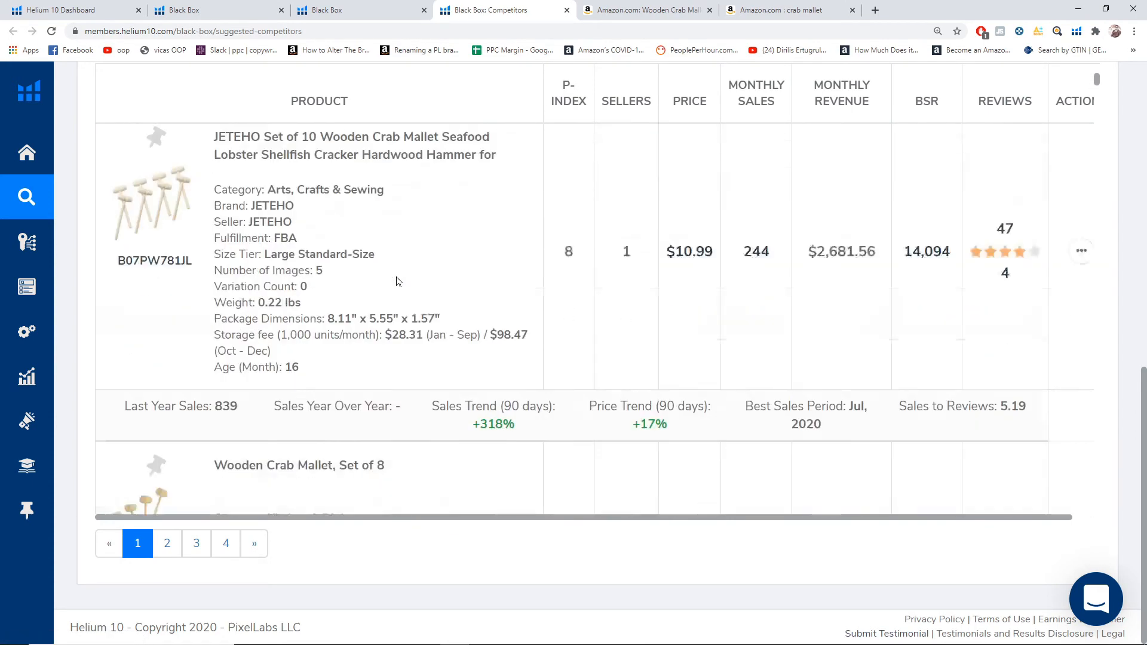
- Filter the competitor search for ASIN B07S3LLPGN to prices from 10 to 15 and run it again
scroll(396, 280, up, 5)
scroll(382, 279, up, 10)
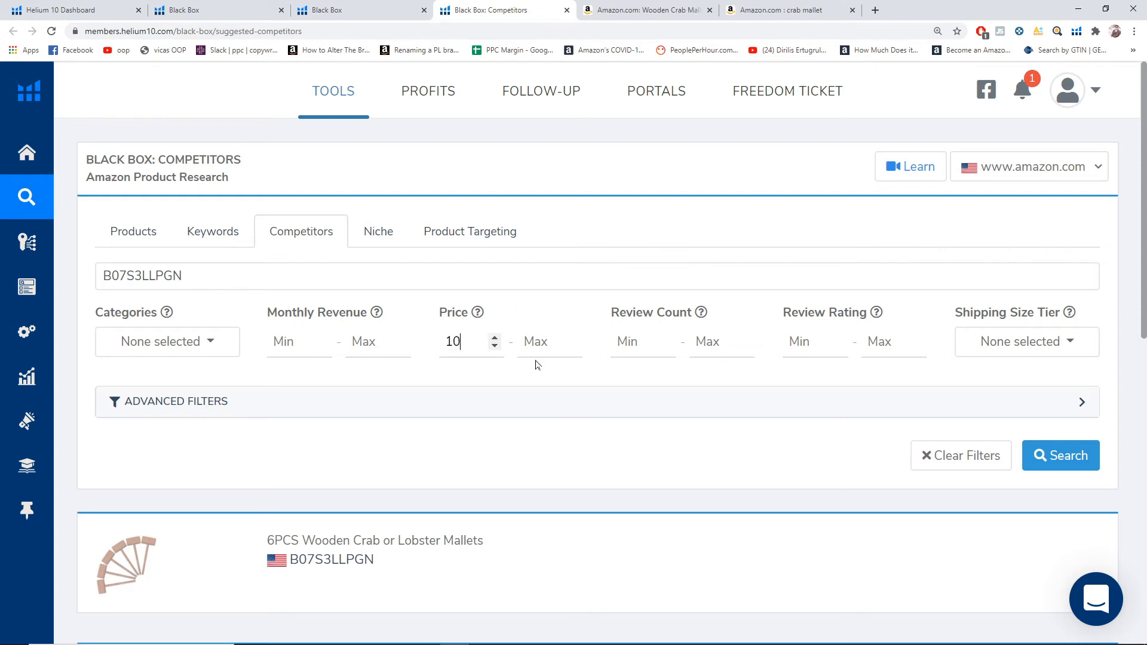
key(Tab)
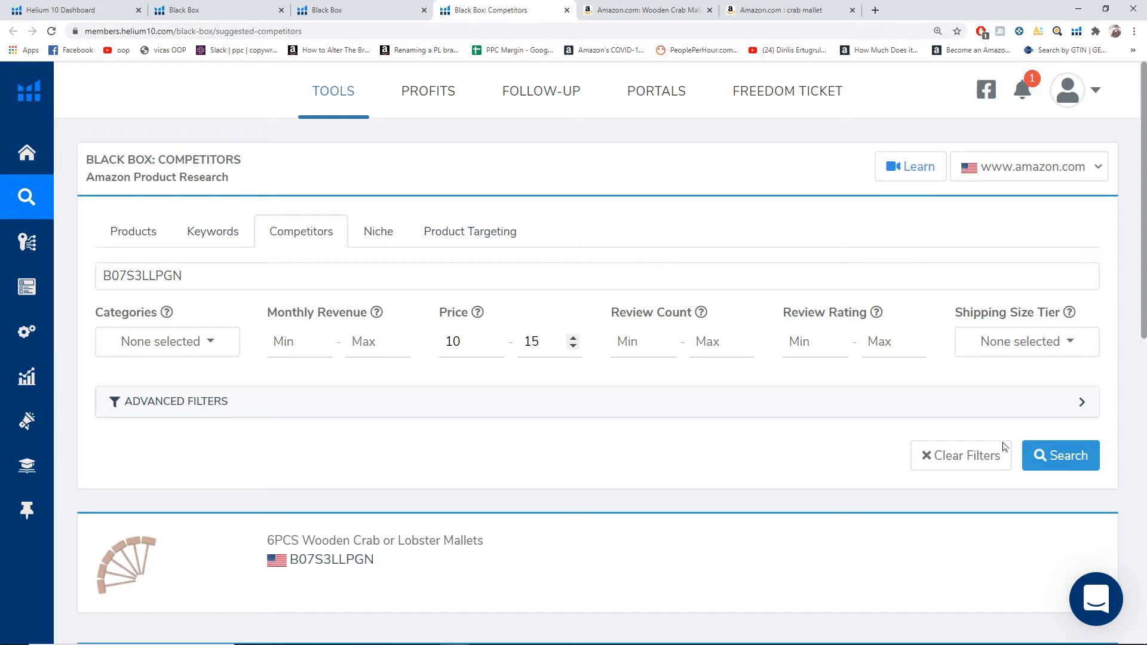
click(1059, 455)
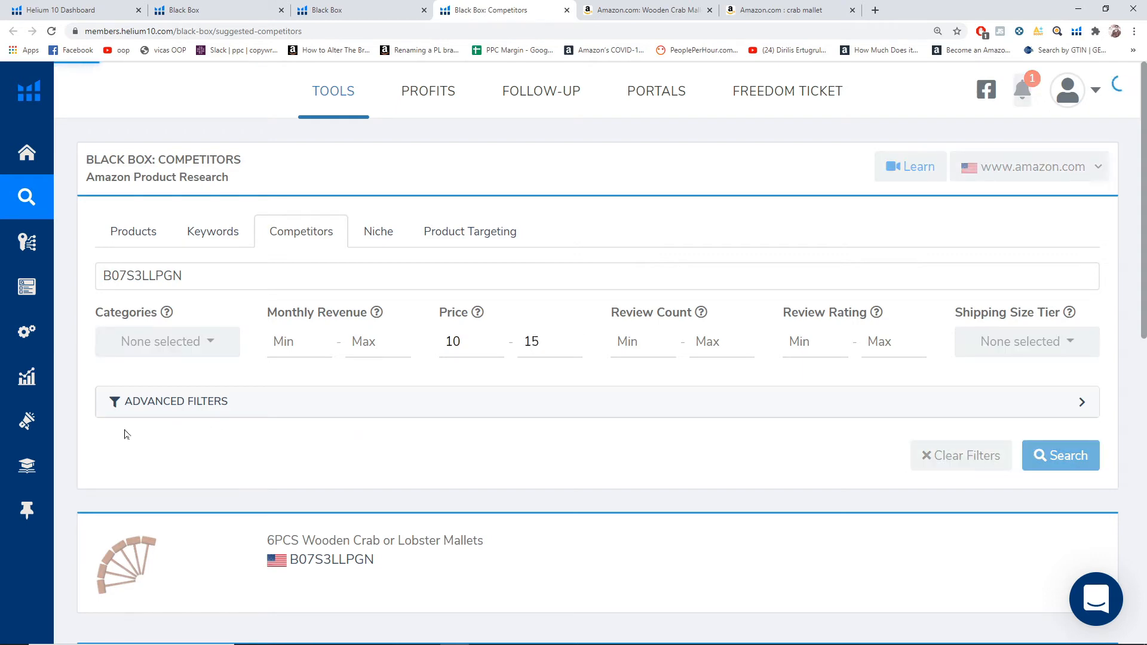
- Examine the price-filtered competitors, reviewing the number of products found and their prices, monthly sales, revenue and reviews
scroll(79, 422, down, 5)
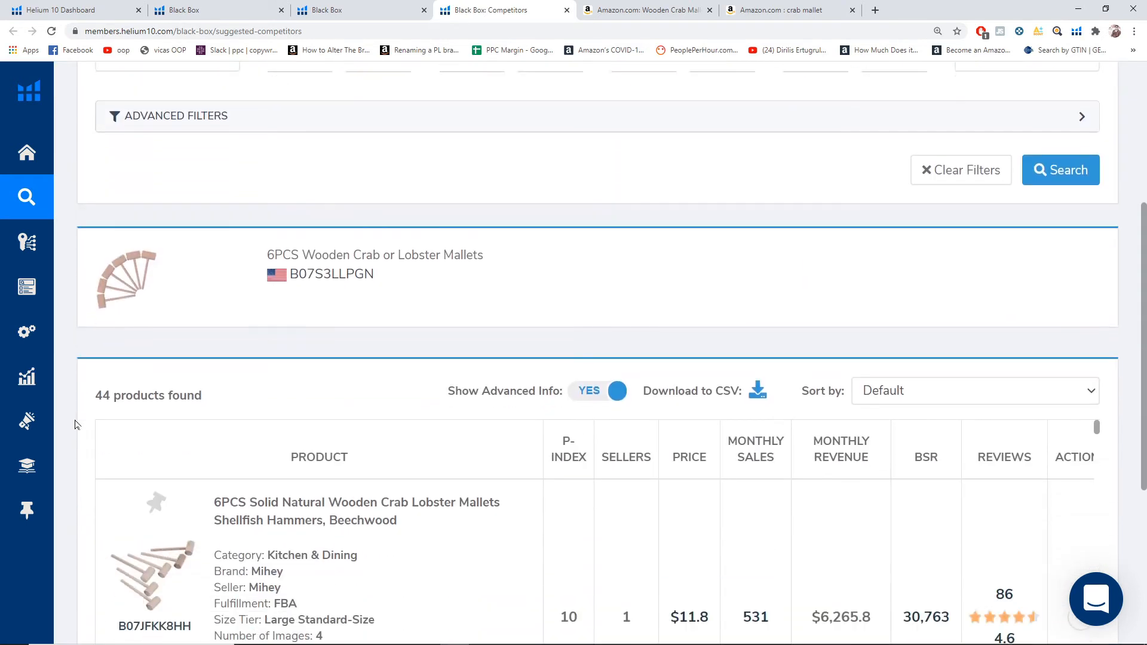
scroll(75, 424, down, 1)
scroll(70, 375, down, 2)
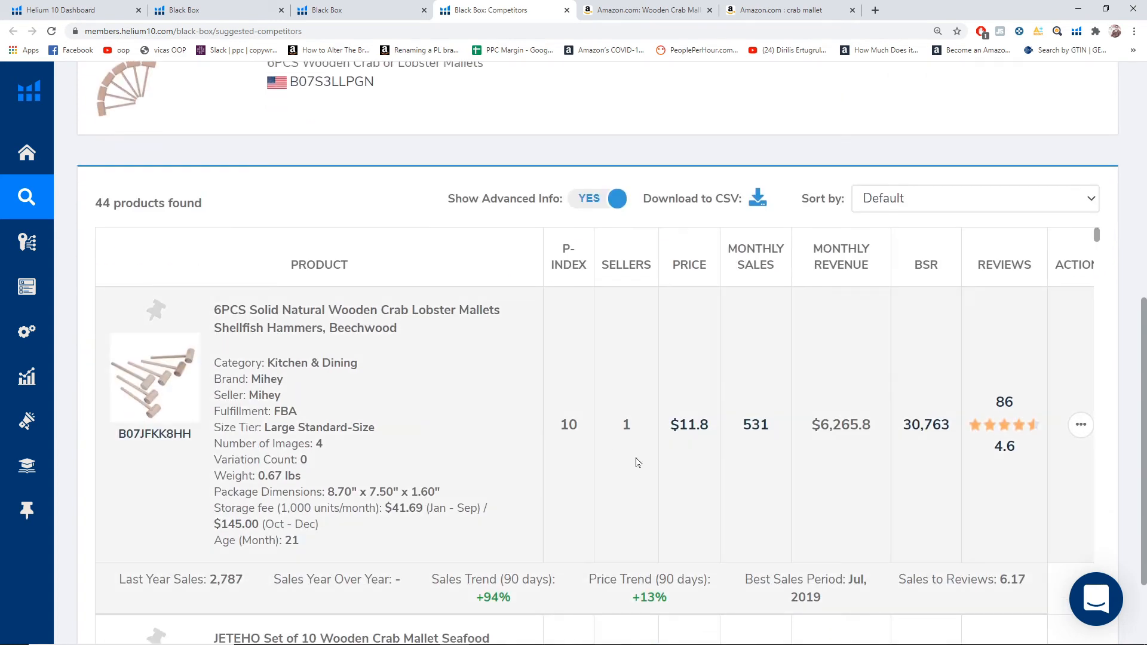
scroll(675, 399, down, 10)
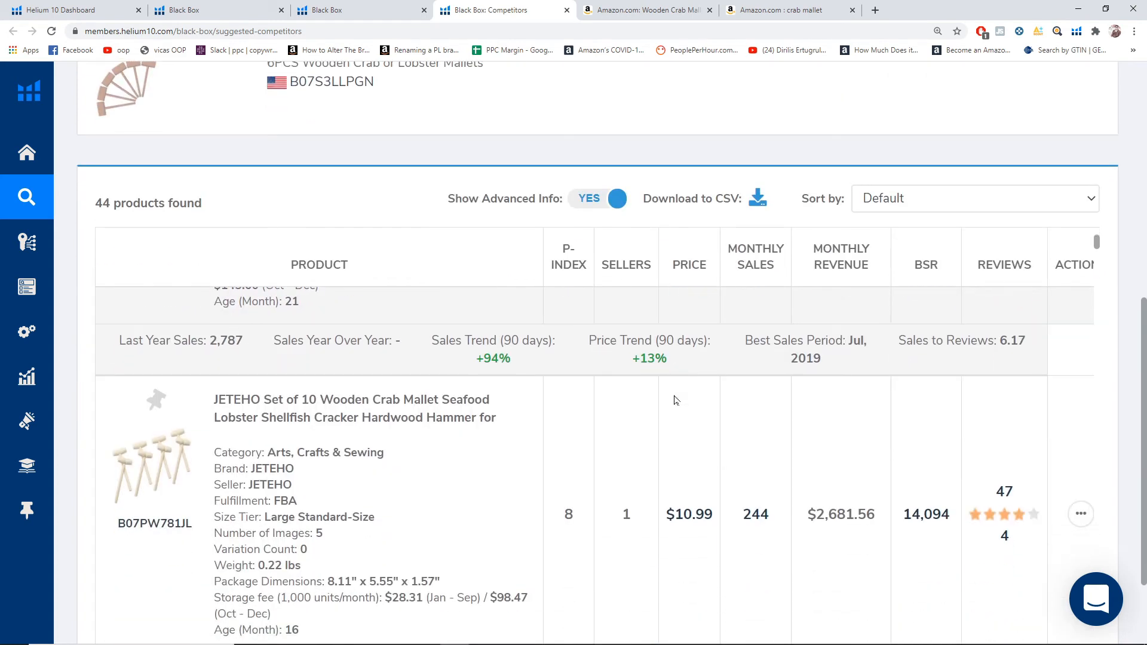
scroll(675, 401, down, 15)
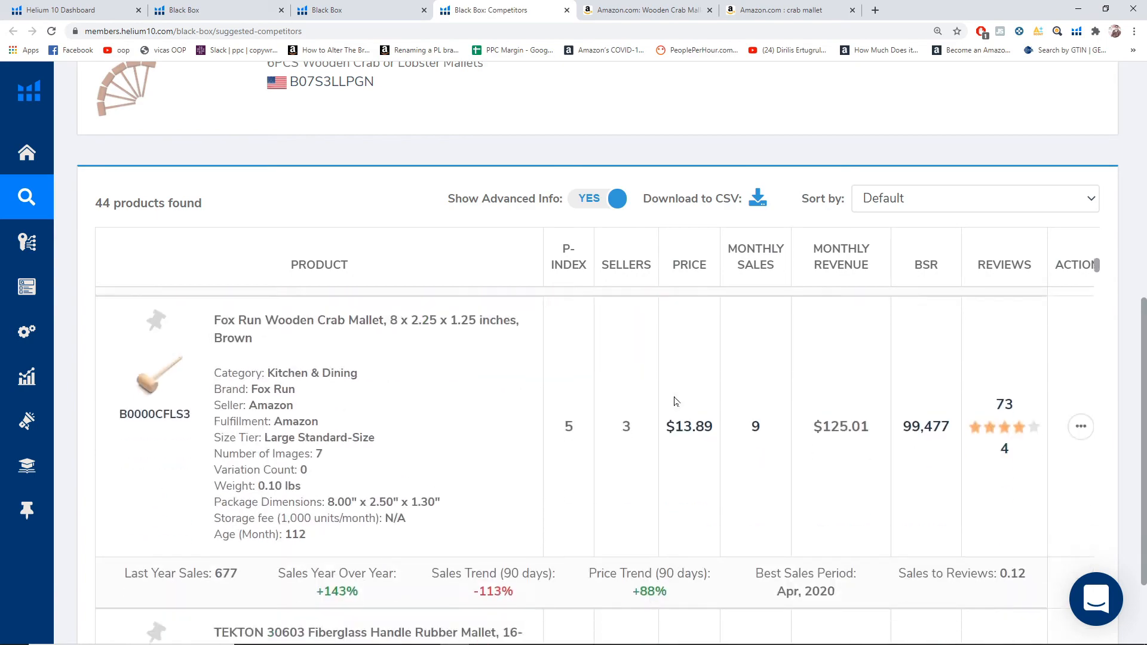
scroll(456, 413, up, 20)
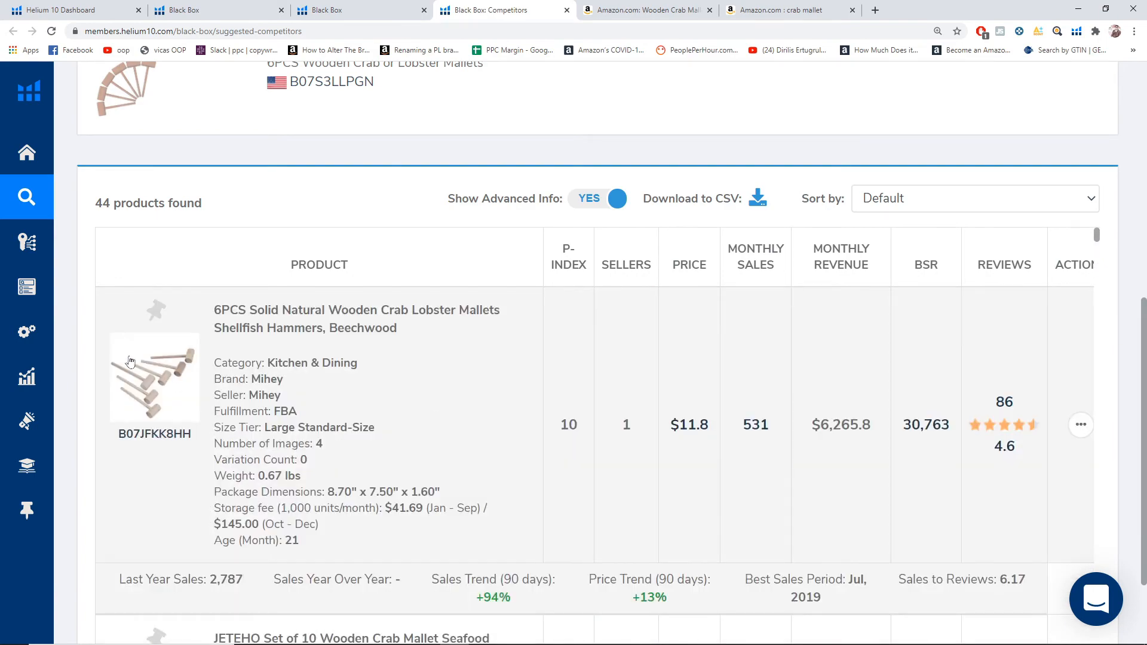
scroll(107, 353, up, 5)
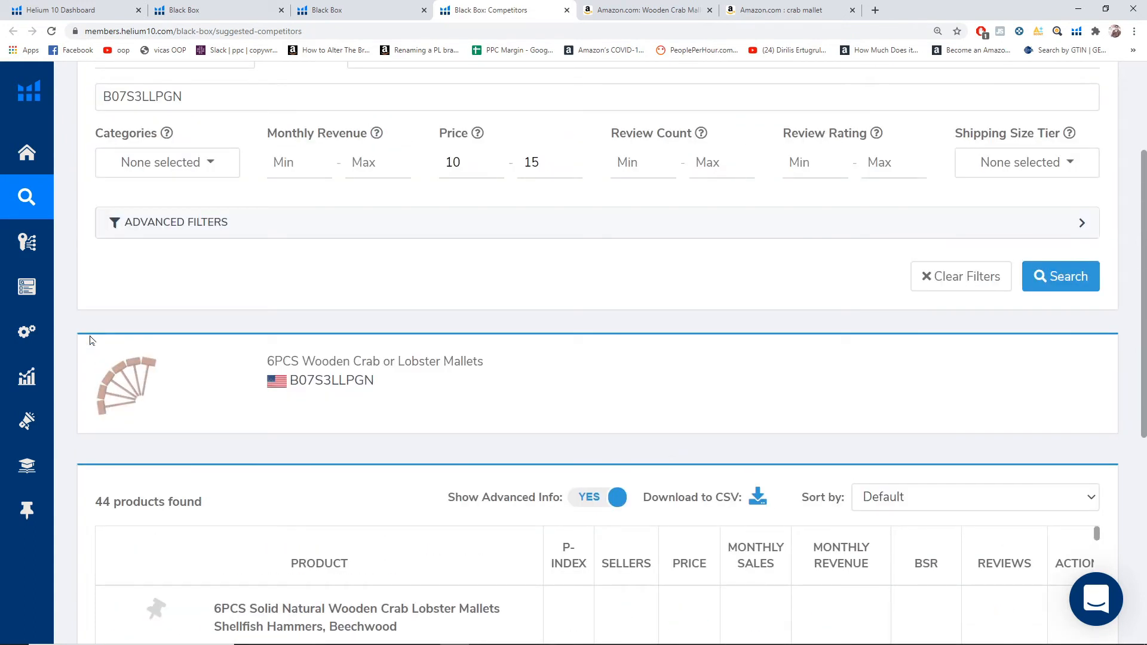
scroll(92, 340, up, 1)
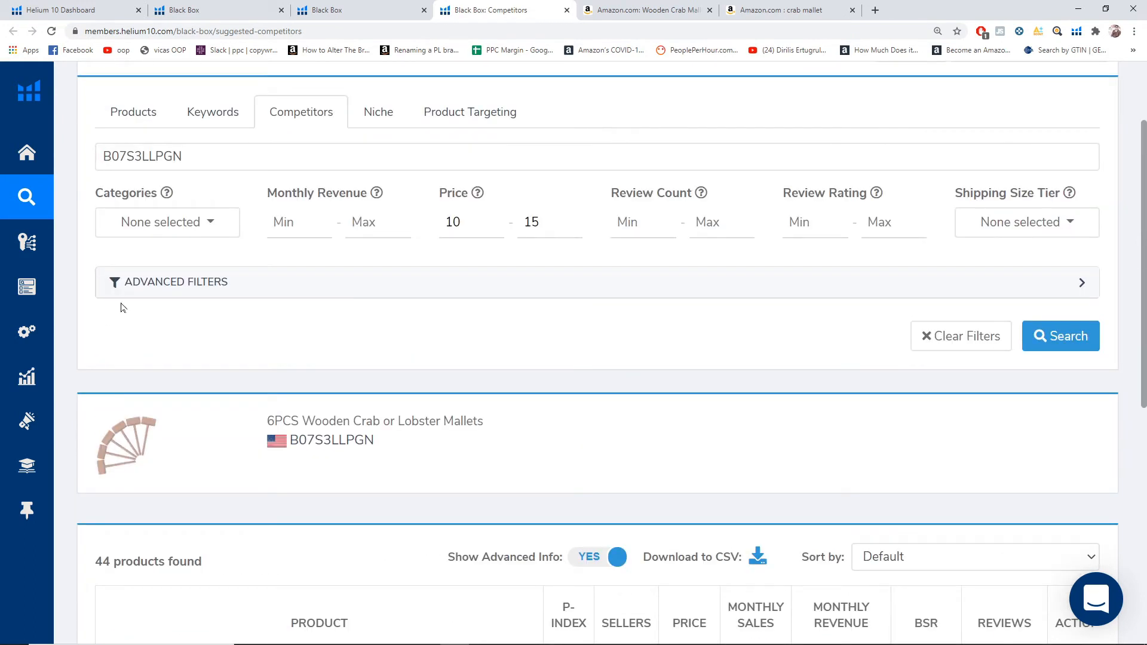
scroll(105, 352, down, 3)
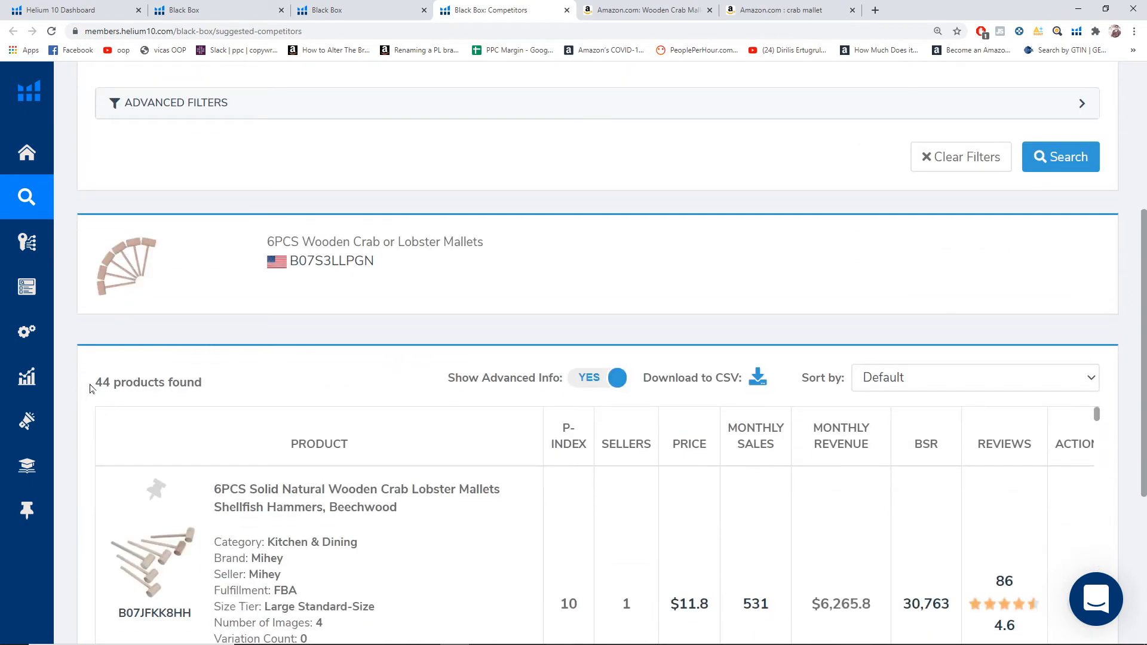
drag(92, 388, 166, 385)
scroll(144, 285, up, 4)
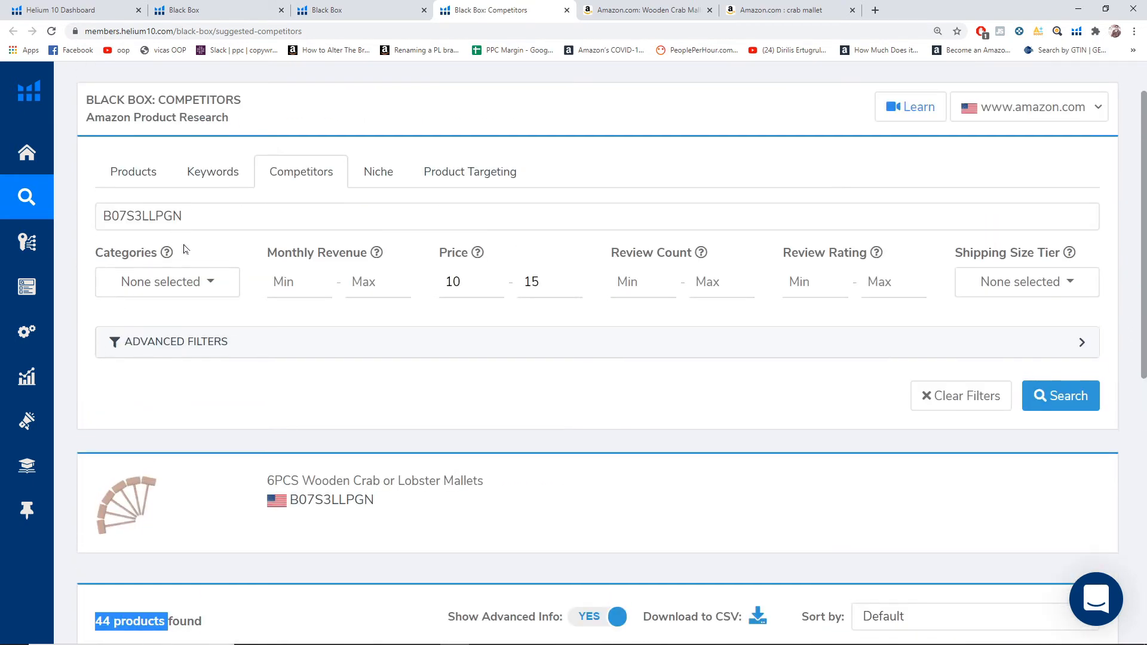
- Restrict the competitor search for ASIN B07S3LLPGN to FBA fulfillment and run it again
click(213, 293)
click(213, 293)
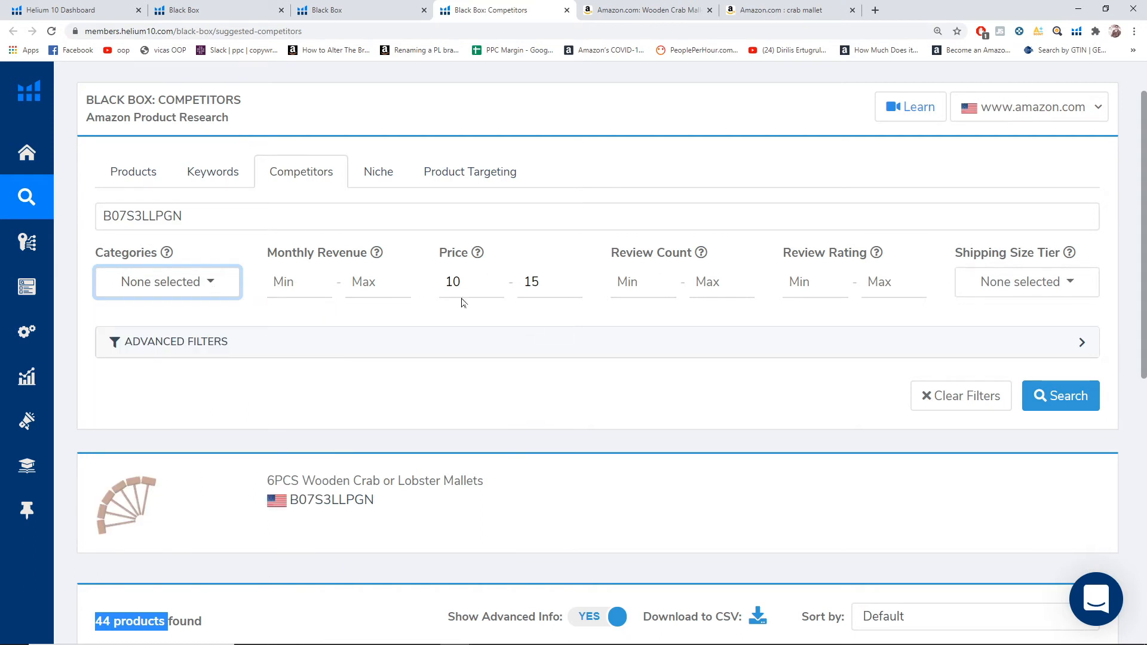
scroll(86, 296, down, 2)
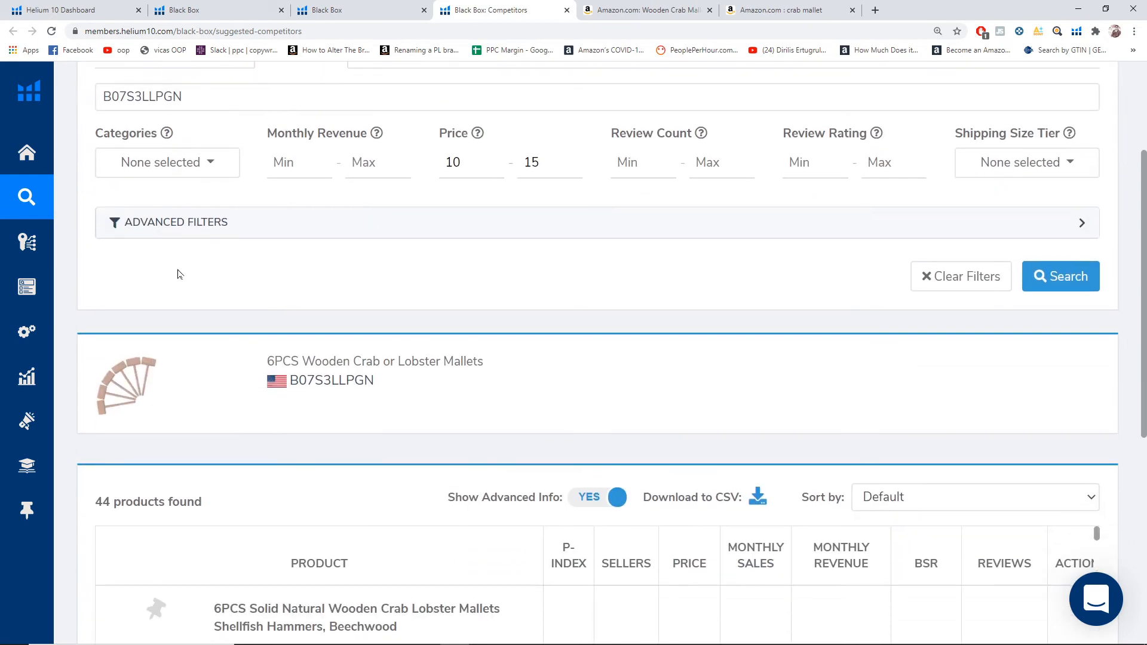
click(281, 230)
scroll(238, 258, down, 2)
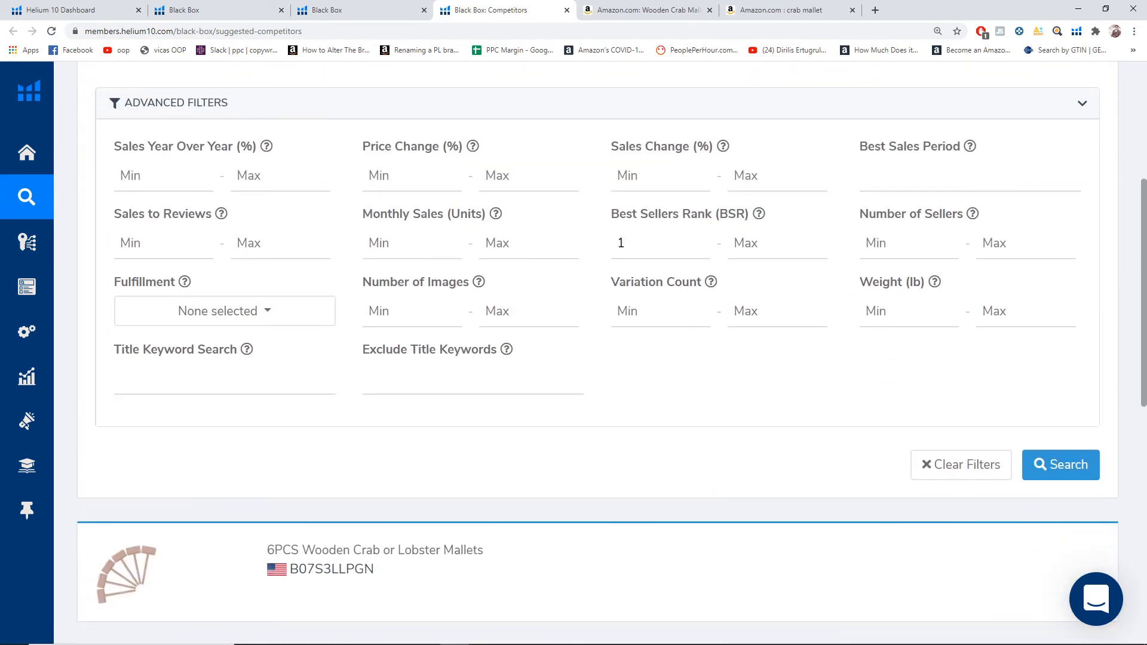
click(279, 313)
click(177, 378)
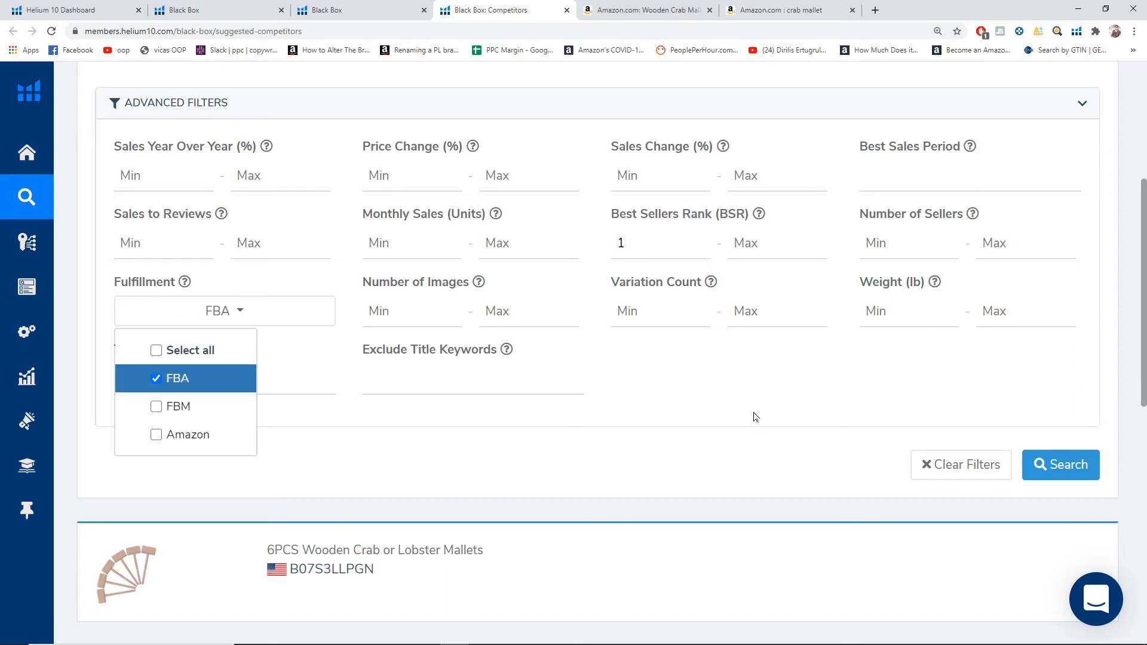
click(1070, 465)
scroll(1098, 436, down, 6)
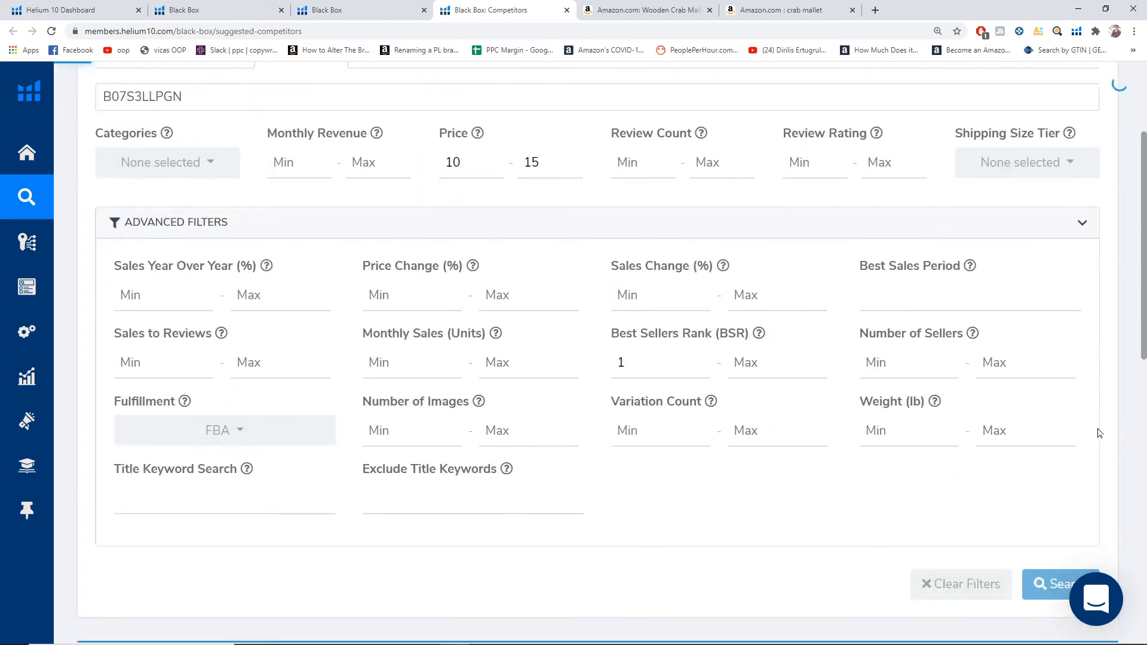
scroll(705, 405, down, 8)
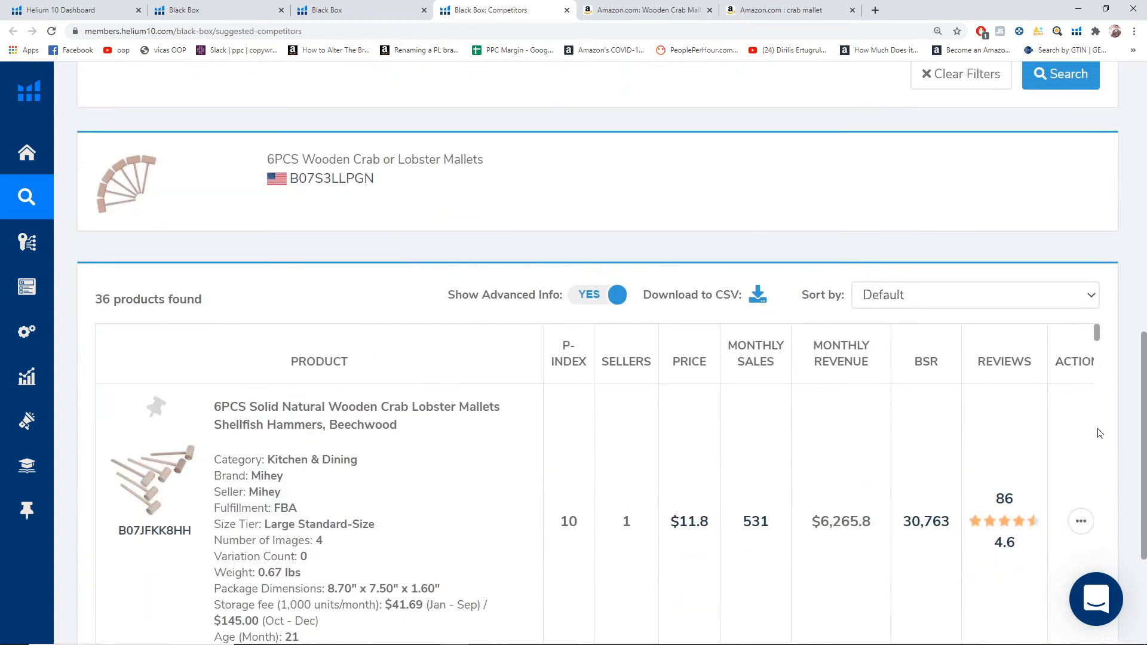
- Try the competitor search with a maximum Best Sellers Rank of 2
scroll(112, 313, up, 6)
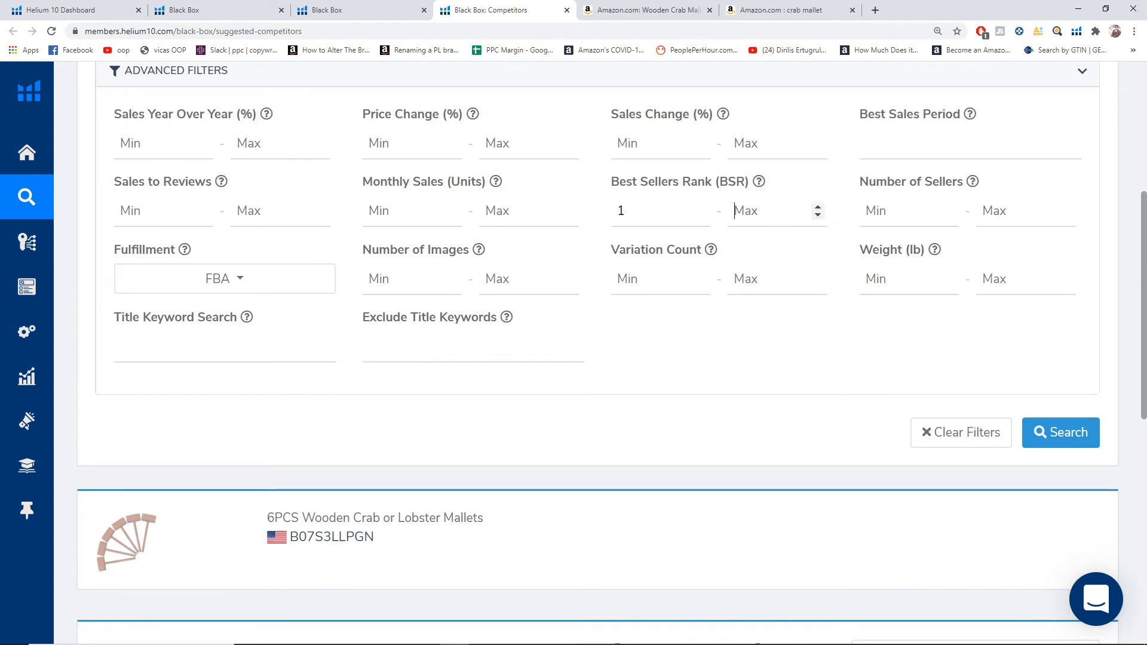
click(1065, 426)
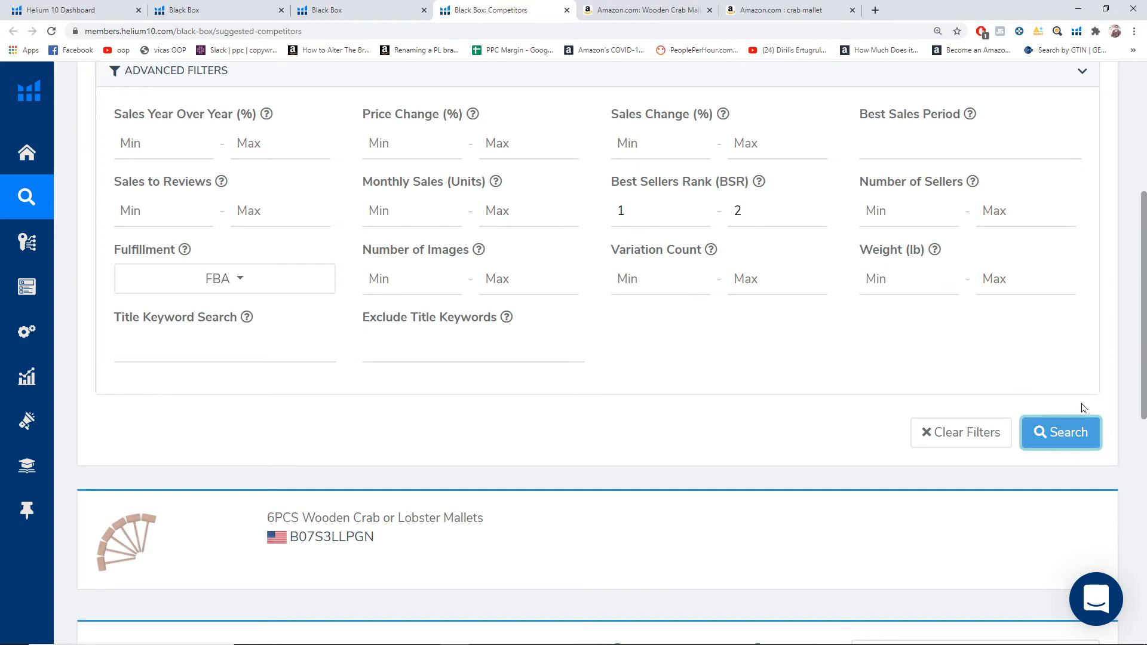
scroll(1109, 394, up, 10)
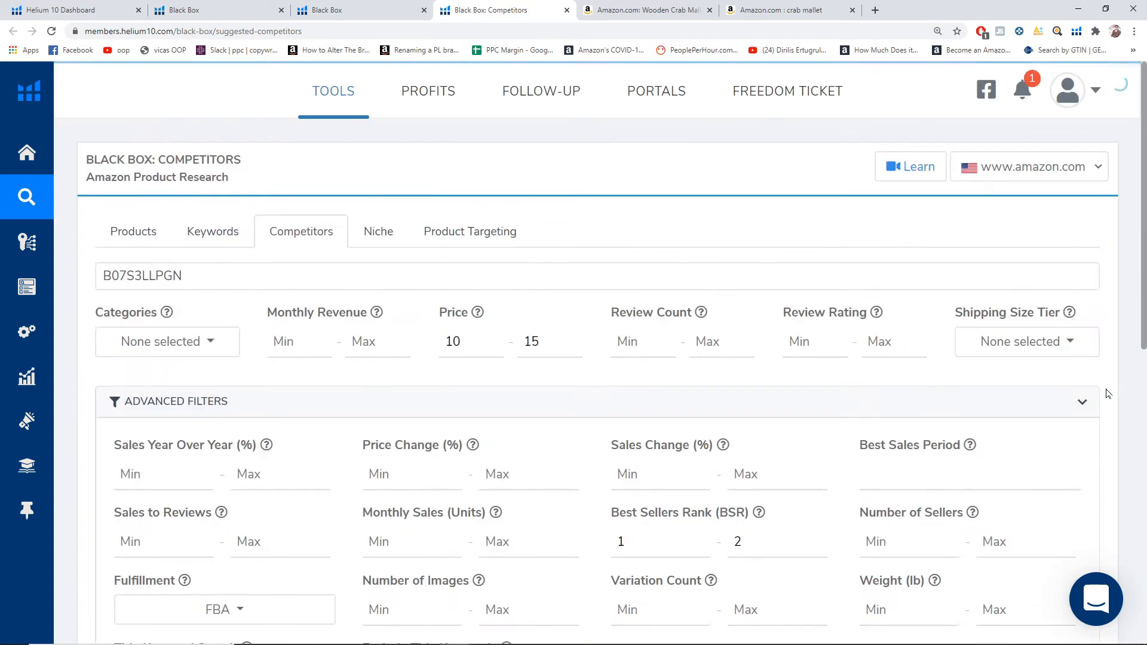
scroll(1108, 394, down, 3)
scroll(1109, 394, up, 2)
scroll(1109, 394, down, 8)
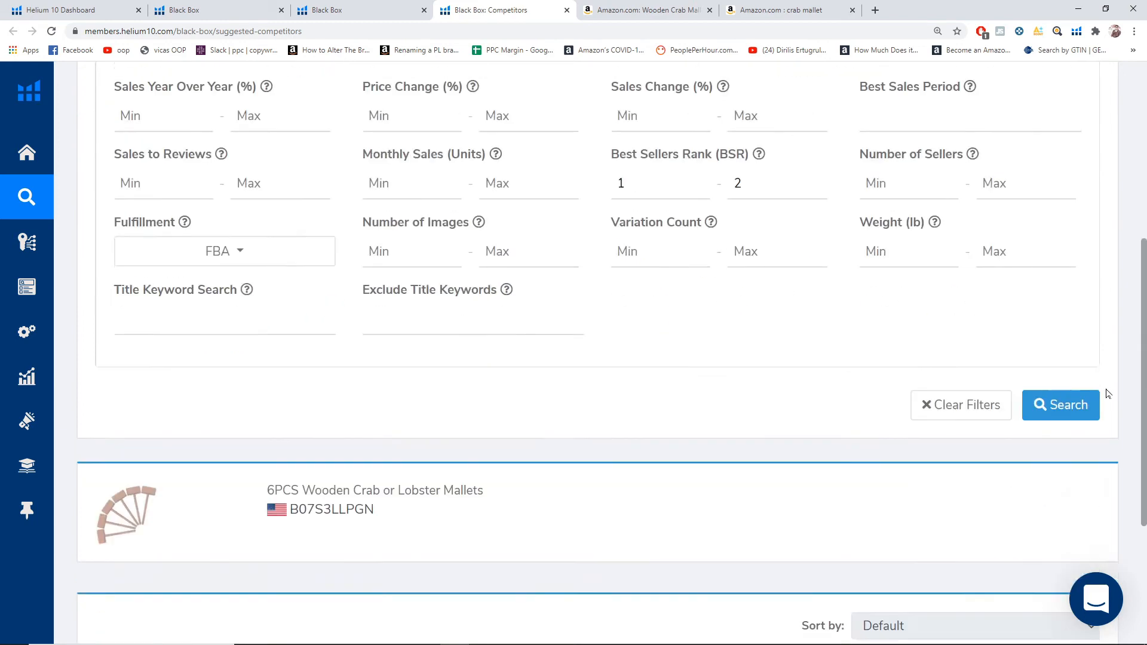
scroll(1106, 392, up, 7)
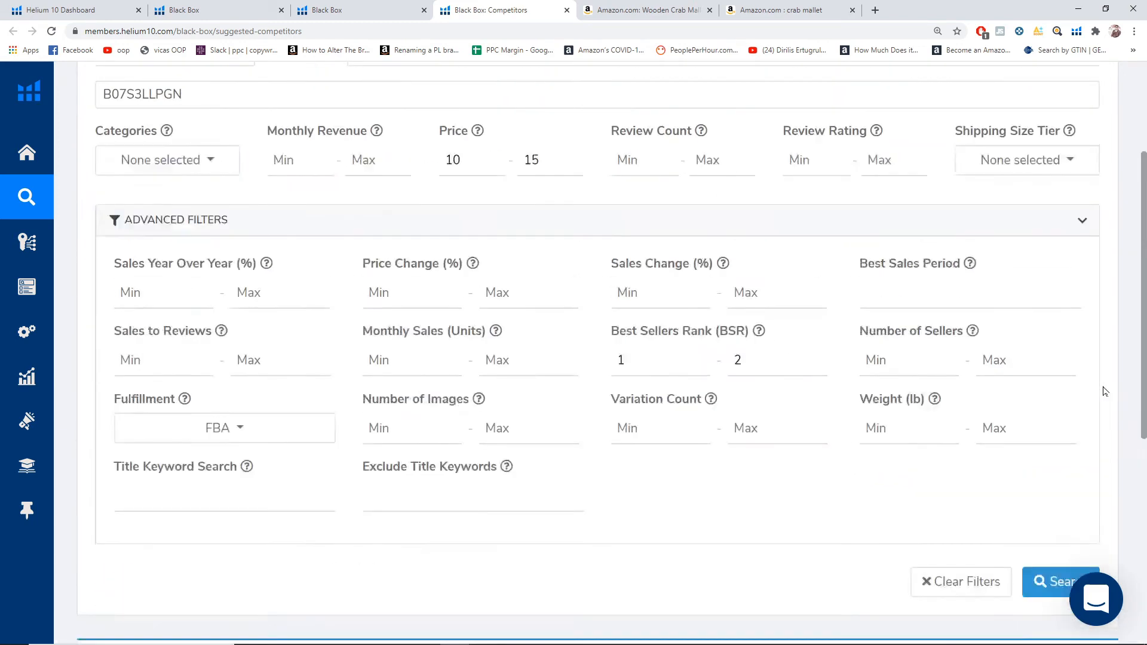
- Clear the maximum Best Sellers Rank, rerun the FBA competitor search and view the product list
scroll(921, 364, down, 2)
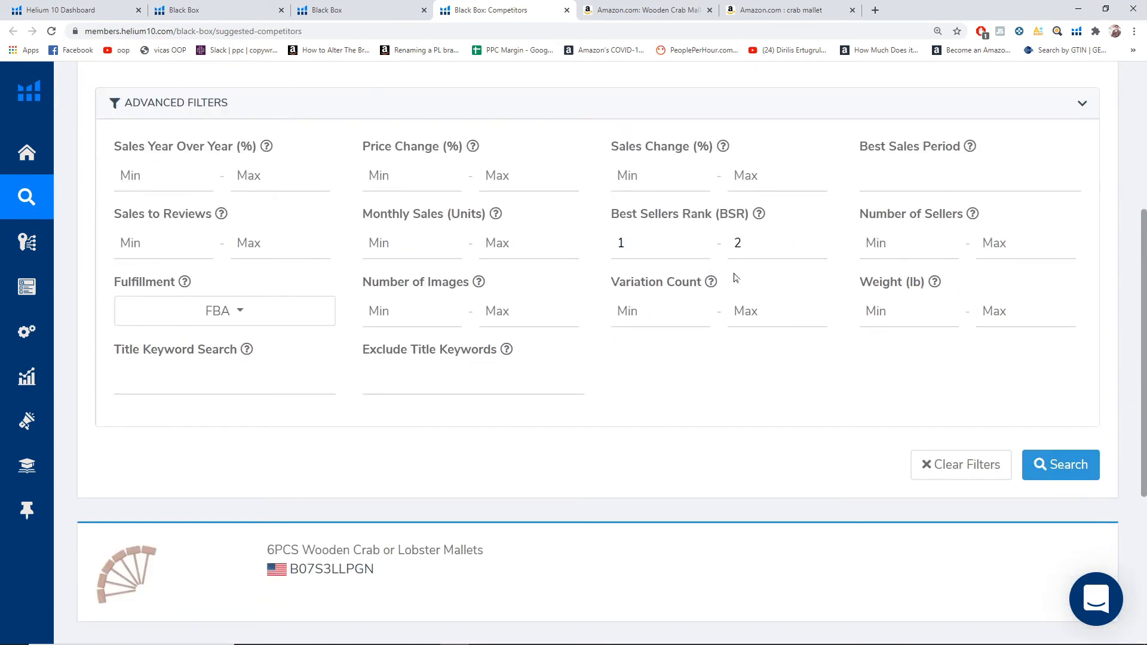
click(1061, 464)
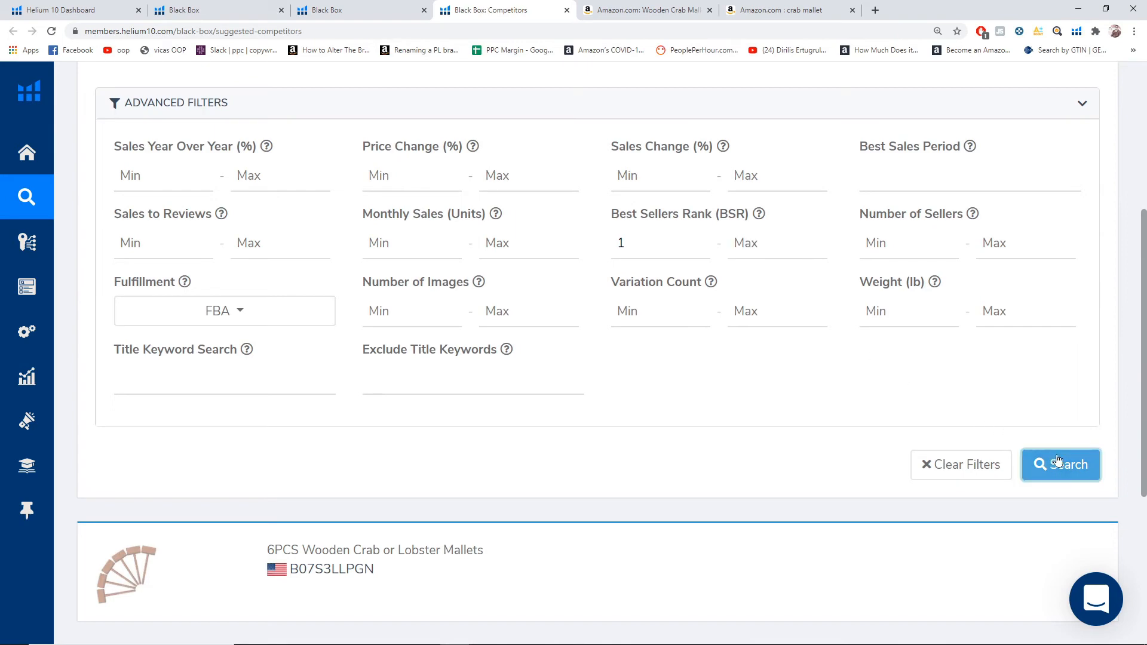
scroll(135, 353, down, 2)
scroll(135, 354, down, 2)
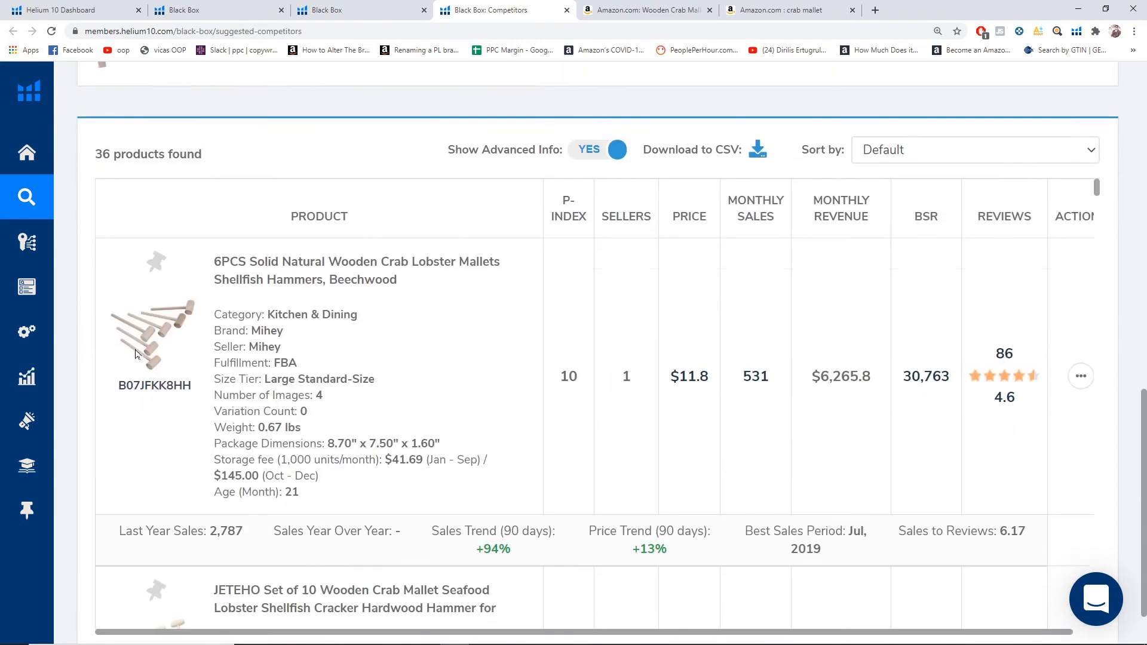
scroll(135, 354, up, 10)
scroll(135, 354, up, 3)
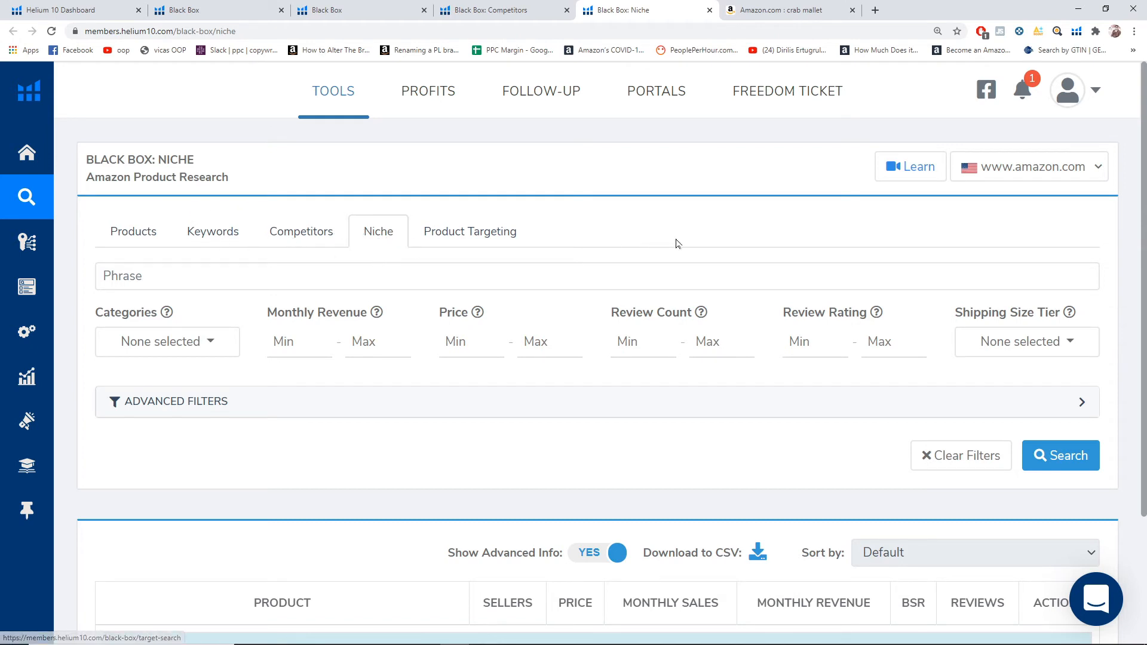
click(1101, 173)
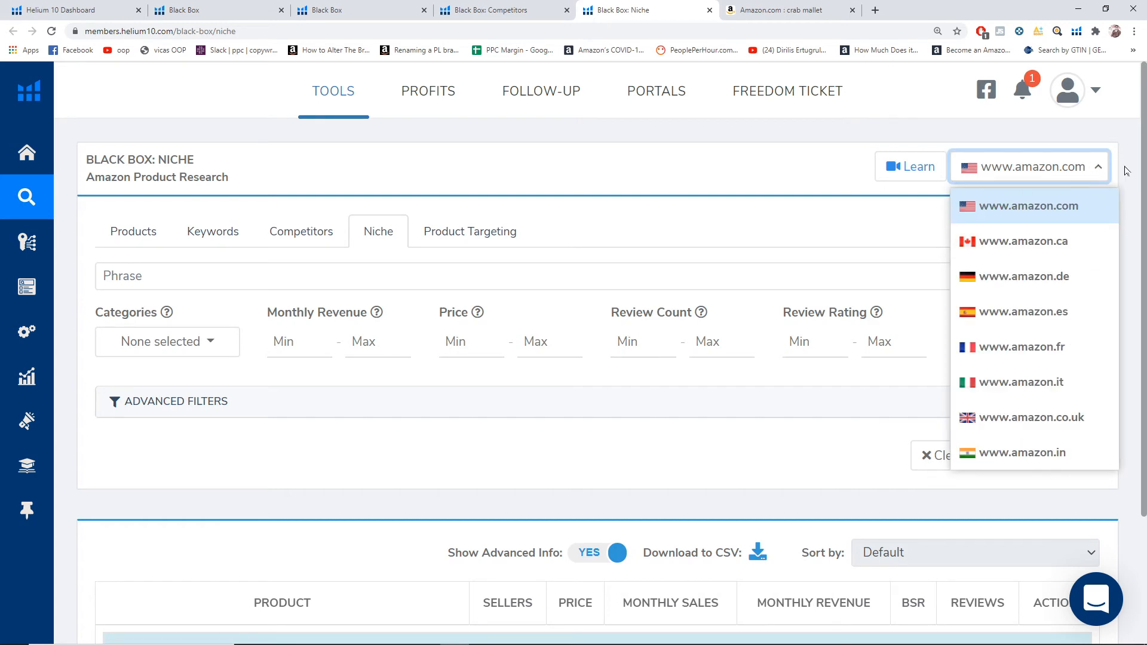
click(1127, 172)
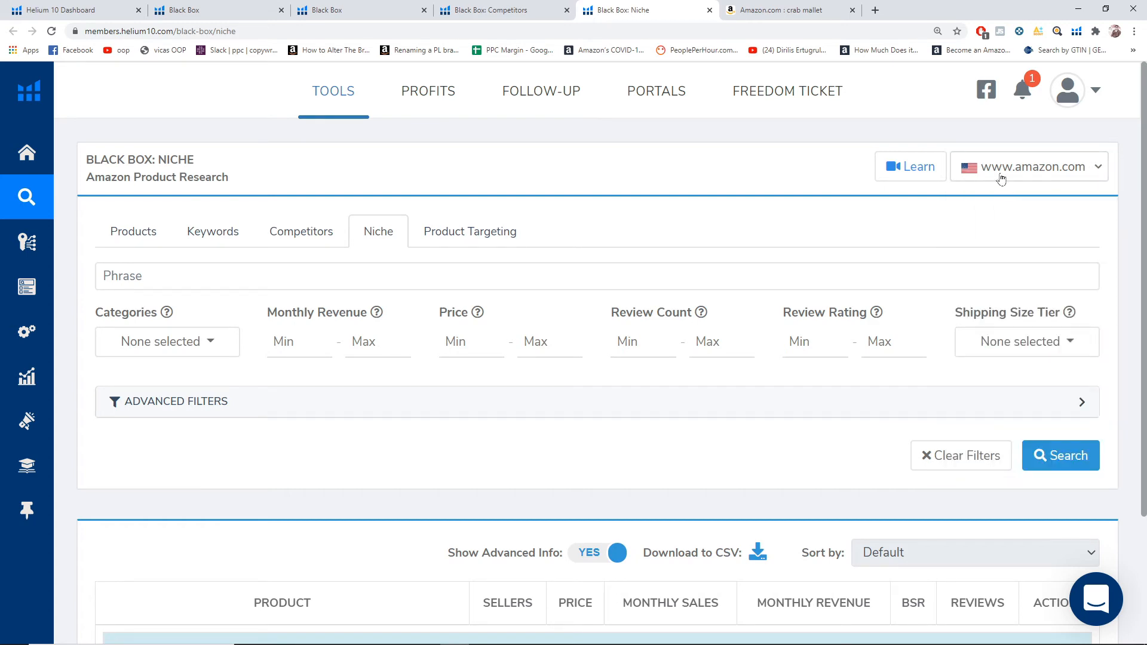
scroll(266, 242, down, 1)
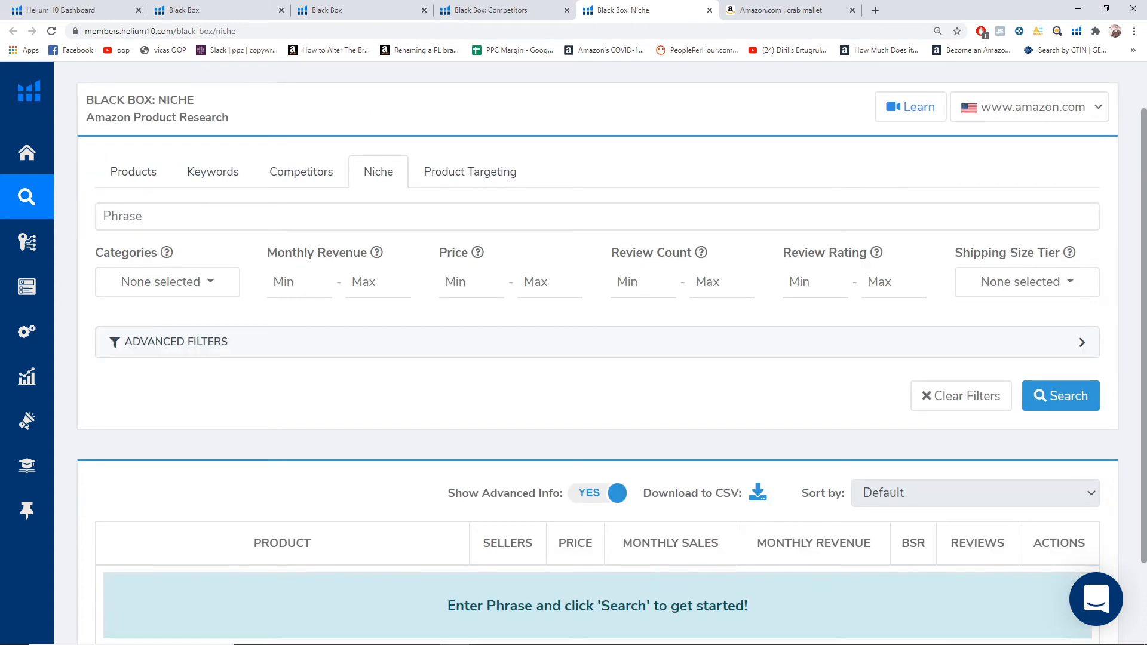
- Copy the phrase "crab mallet" from the Amazon search and run a Niche search for it
click(780, 10)
scroll(383, 145, up, 15)
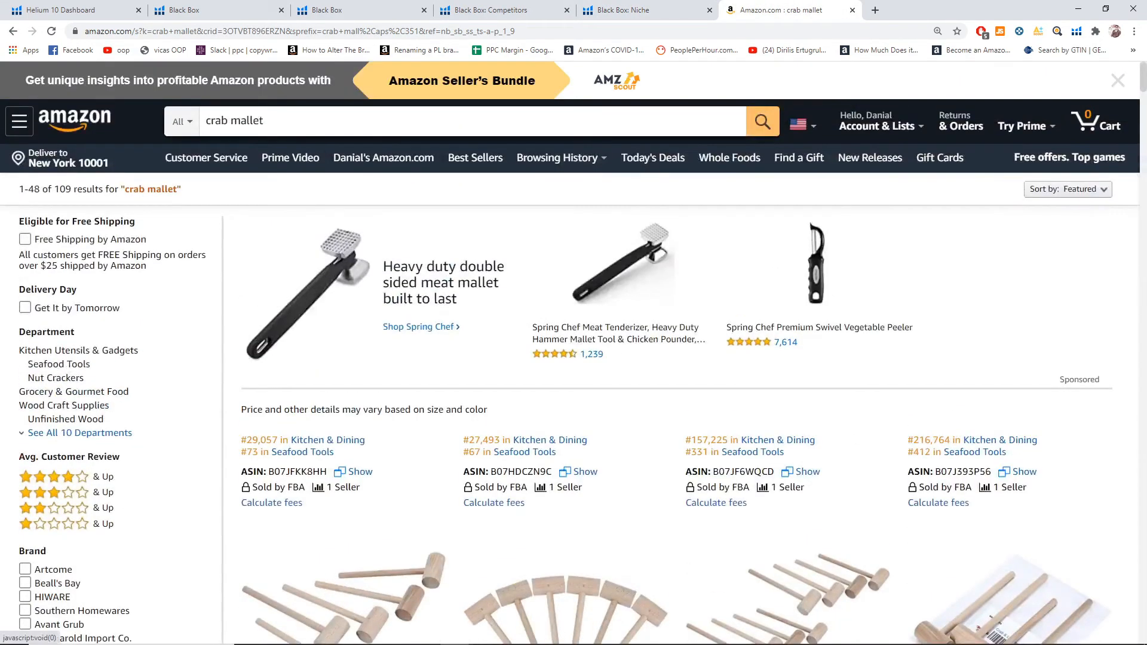
click(260, 120)
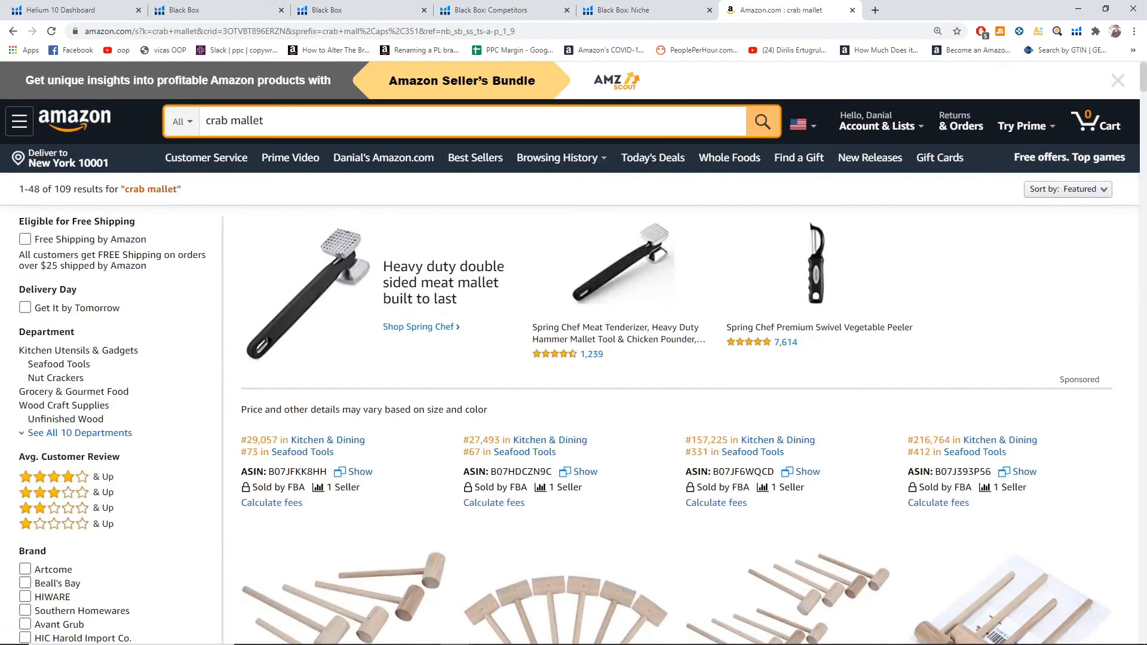
key(ctrl+a)
key(ctrl+c)
click(606, 8)
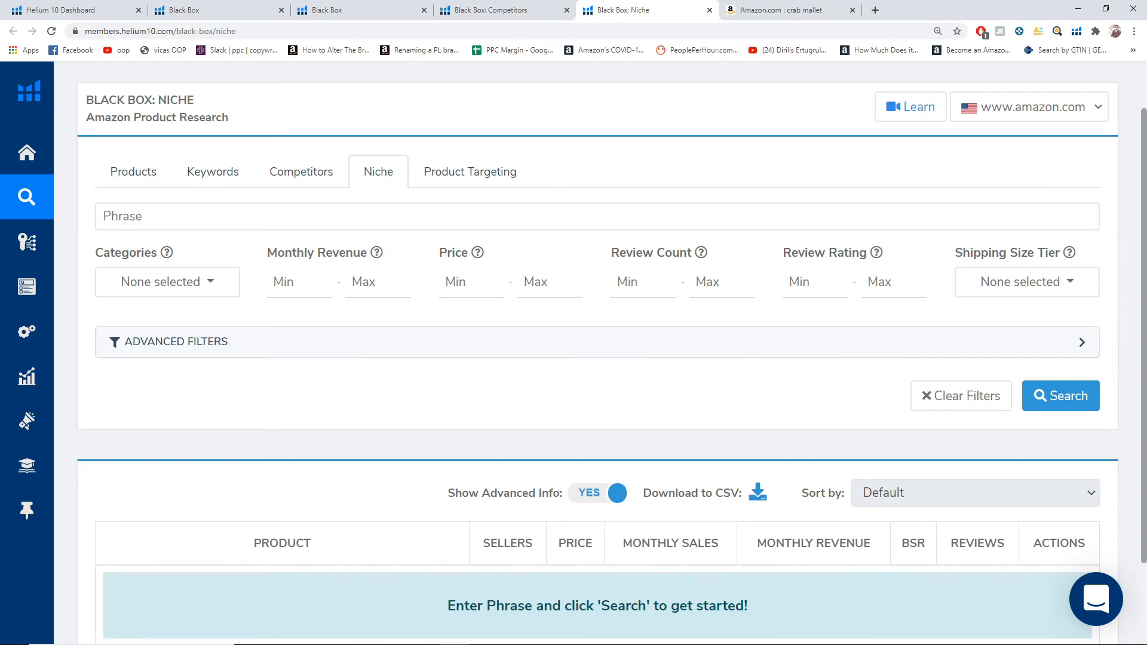
key(ctrl+v)
click(1060, 395)
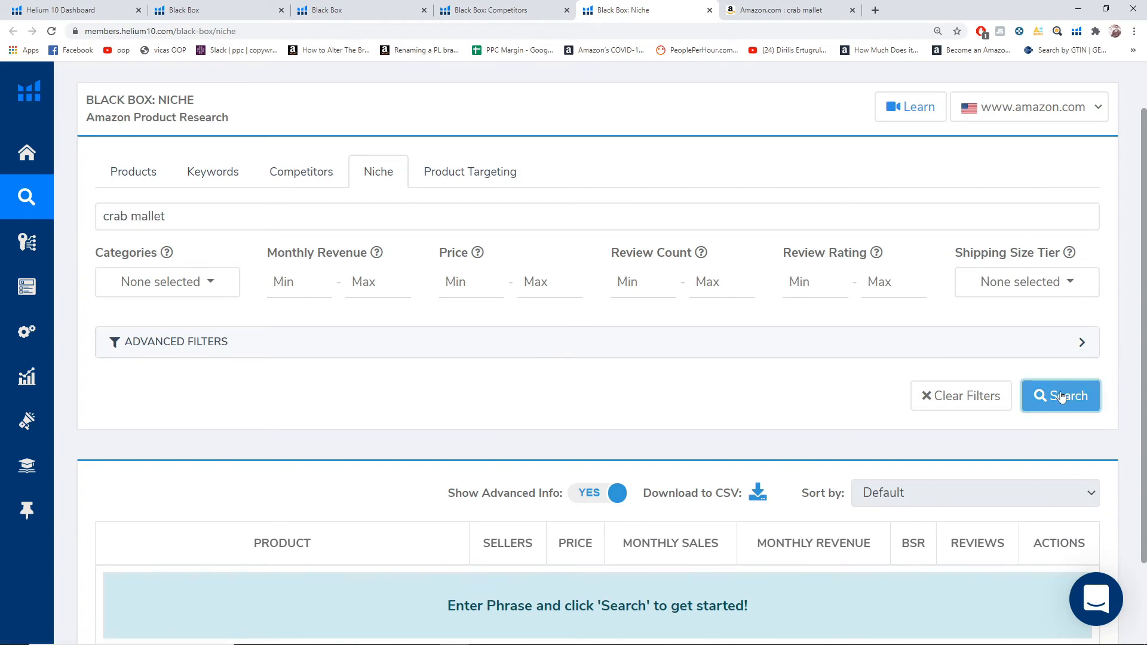
- Review the crab mallet niche's revenue, BSR, price, review averages and success score, along with the first products found
scroll(654, 355, down, 6)
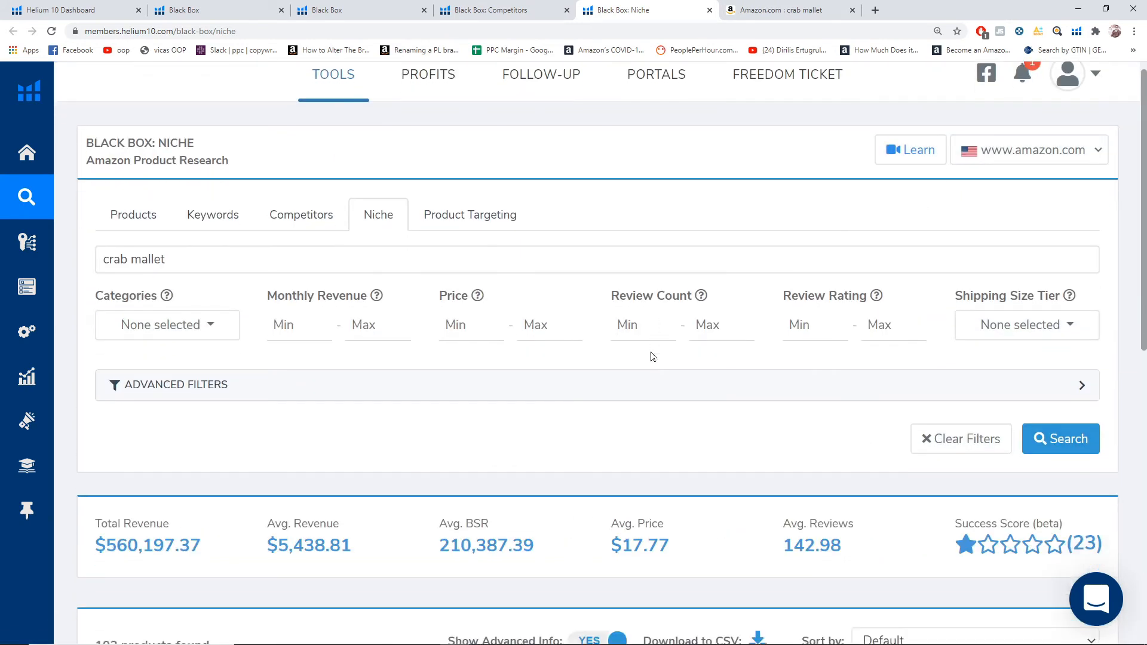
scroll(418, 311, up, 5)
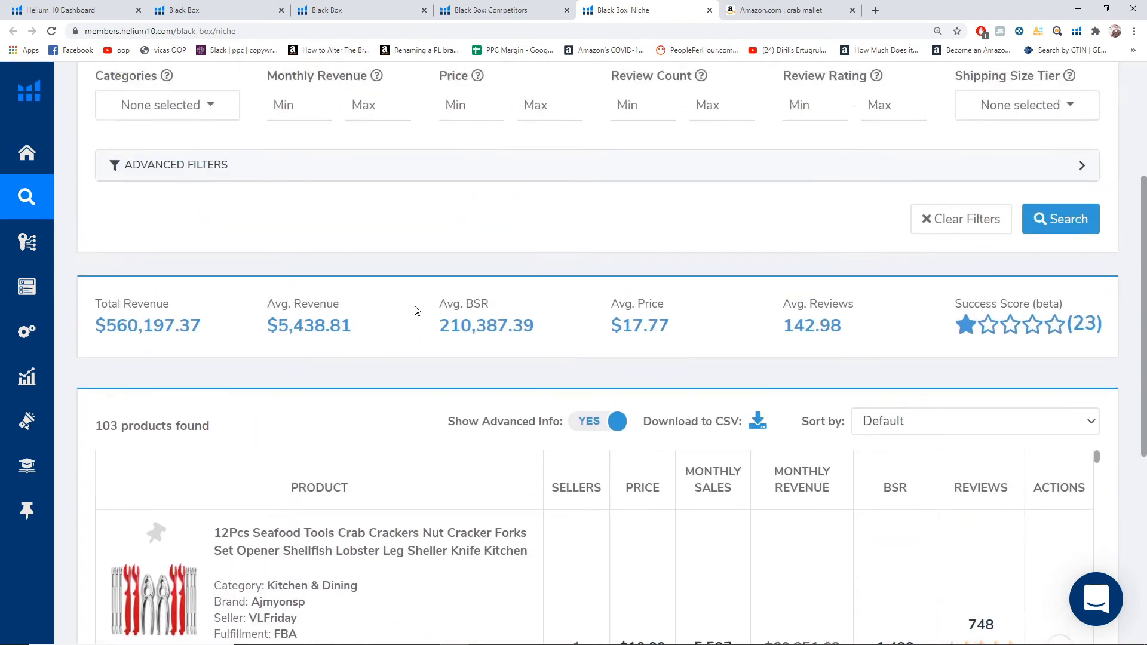
scroll(417, 310, down, 5)
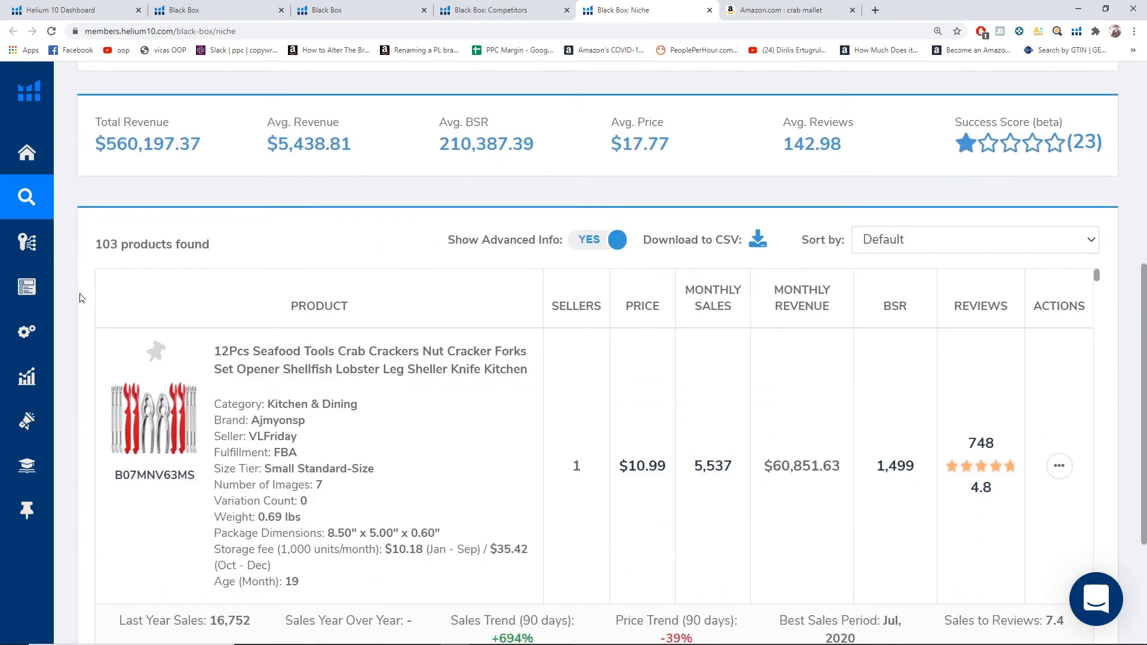
scroll(101, 296, down, 3)
scroll(89, 335, up, 2)
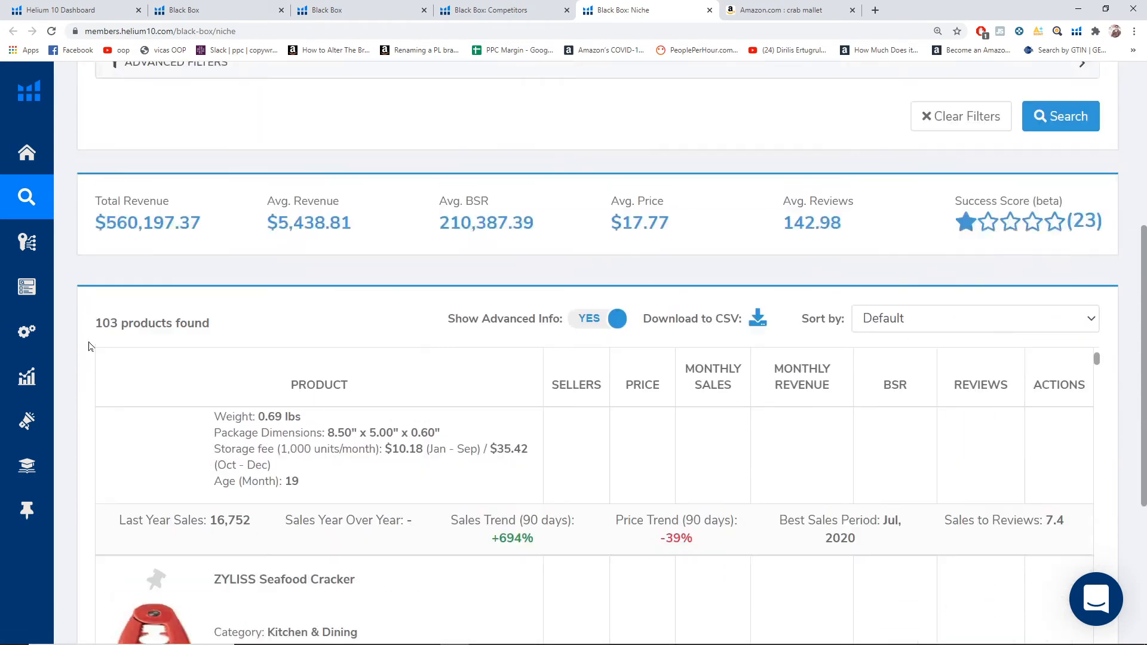
scroll(88, 343, up, 3)
- Switch to the Amazon results for "crab mallet" and browse the listings to compare with the niche products
click(735, 9)
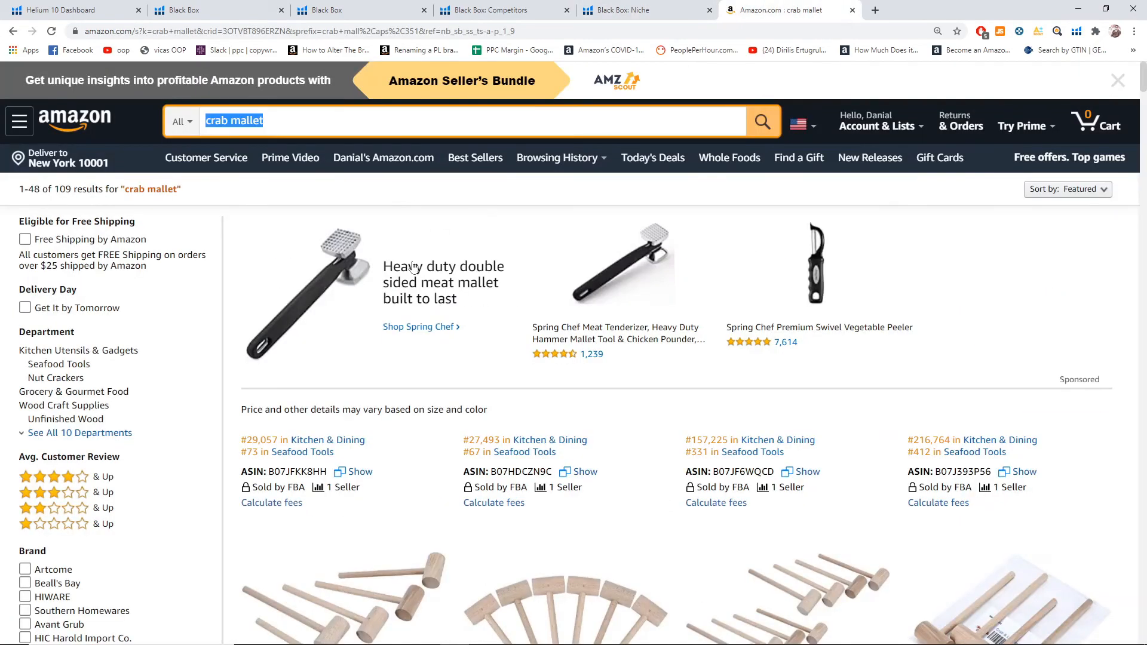
scroll(413, 267, down, 10)
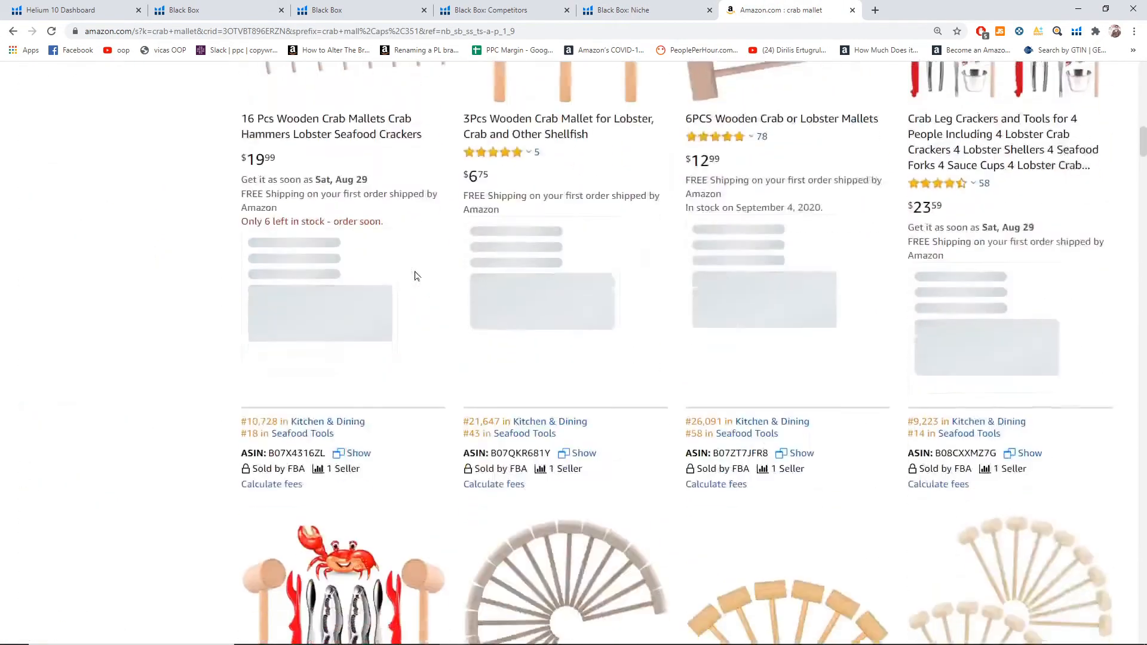
scroll(417, 276, down, 20)
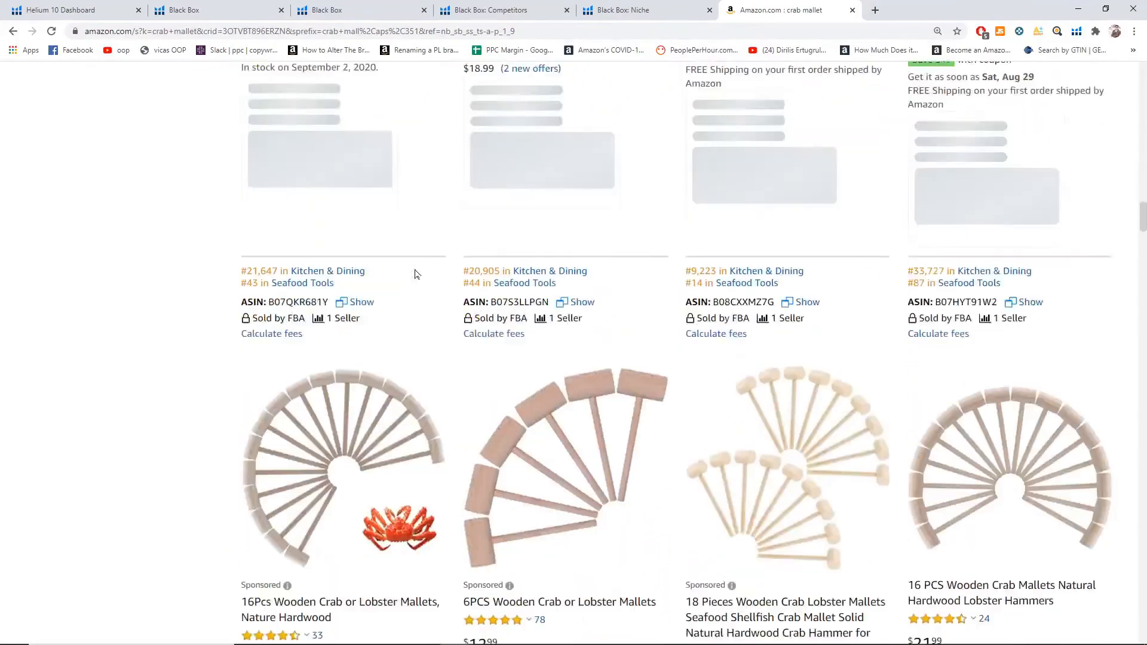
scroll(416, 274, down, 20)
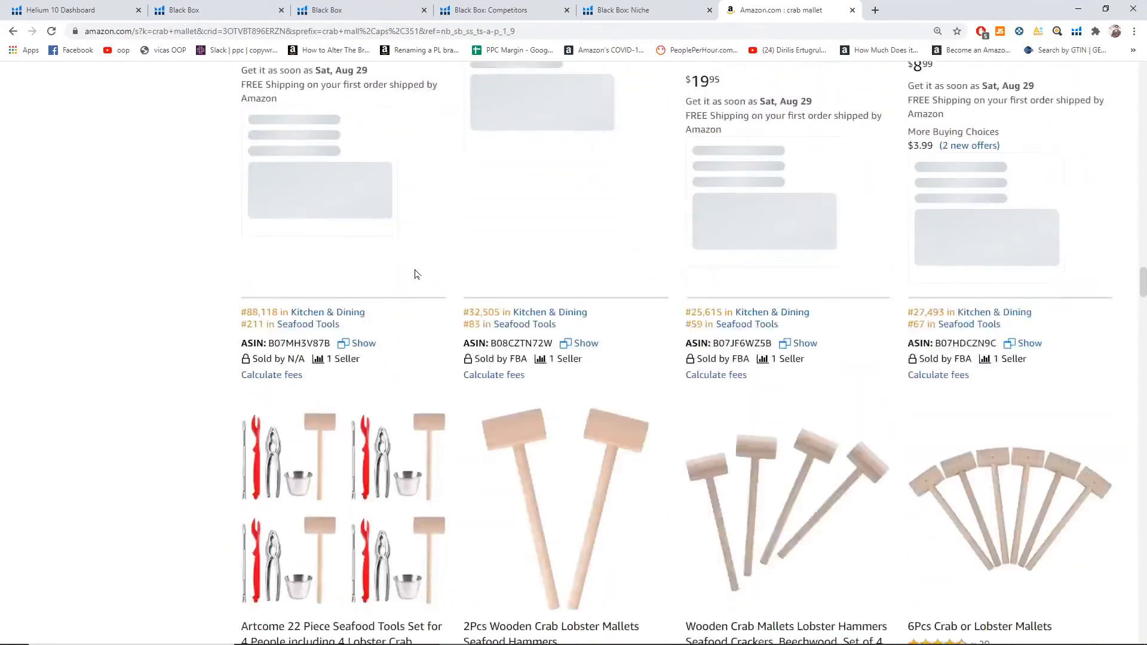
scroll(417, 274, up, 2)
scroll(417, 275, down, 3)
scroll(417, 274, up, 8)
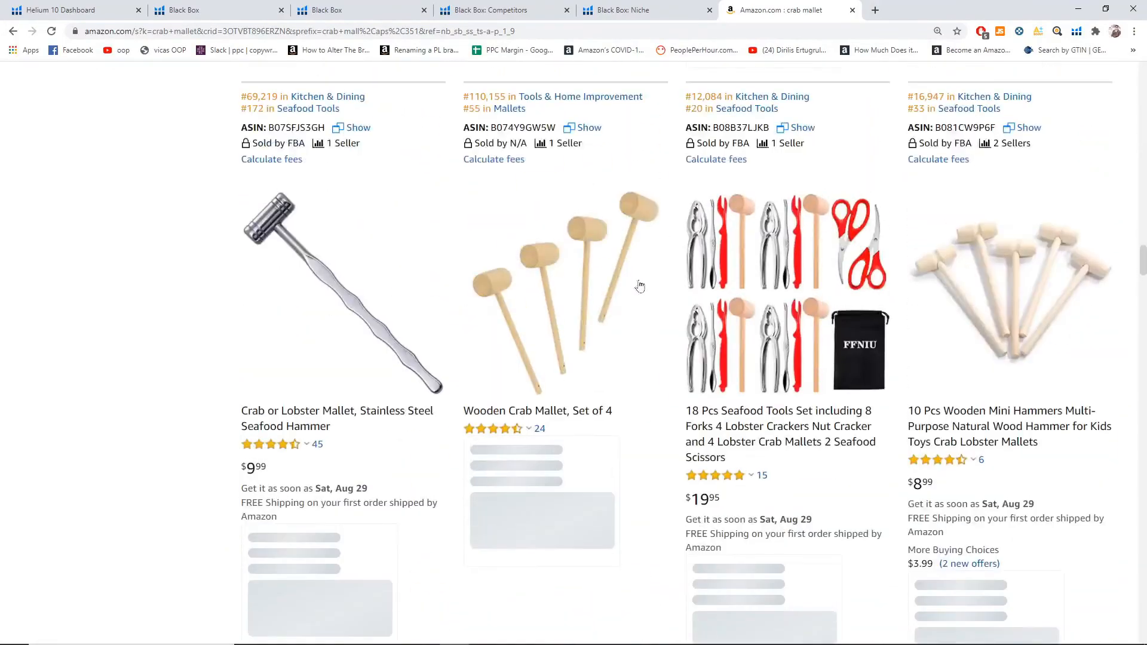
scroll(639, 287, down, 20)
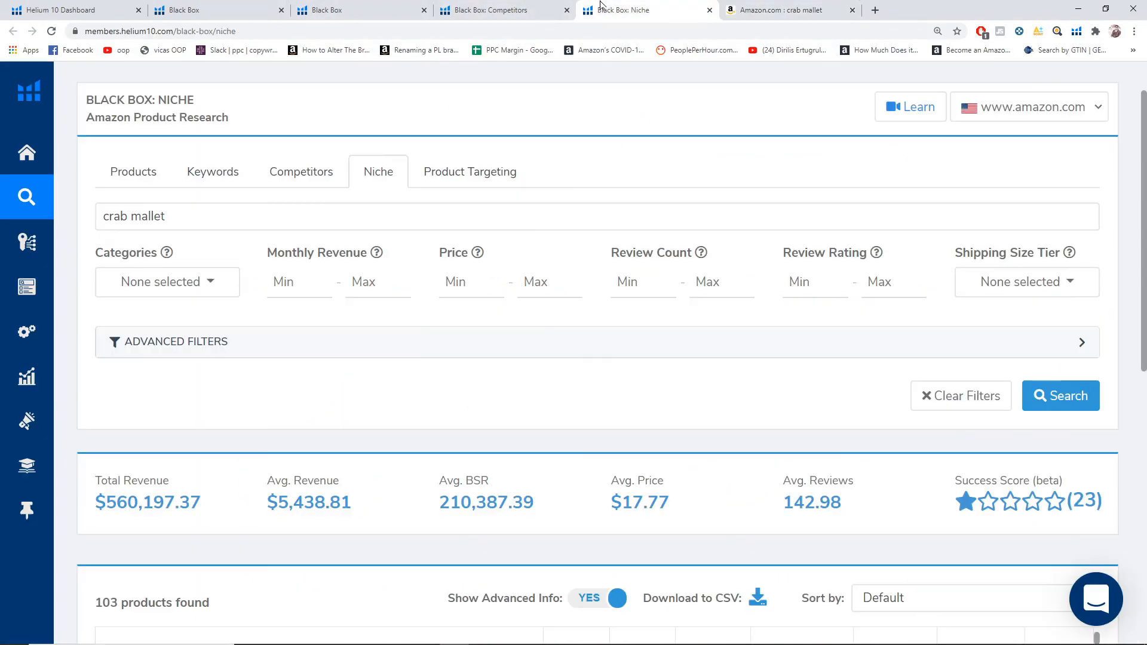
- Return to the Niche results and inspect the details of the first listed seafood tools products
click(633, 10)
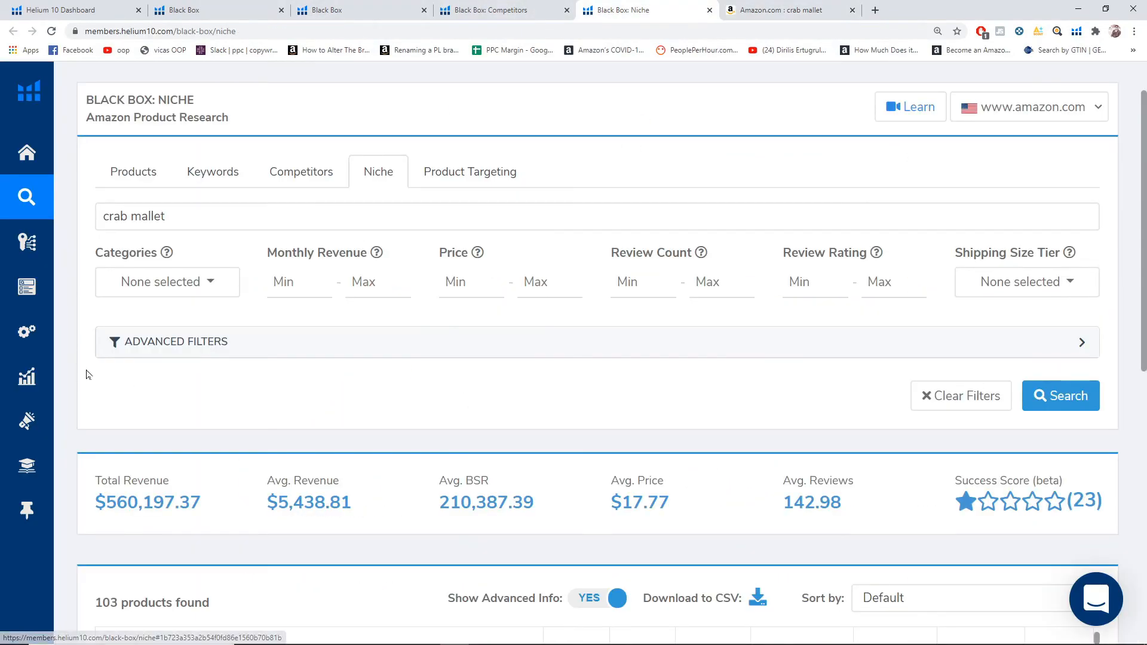
scroll(87, 375, down, 10)
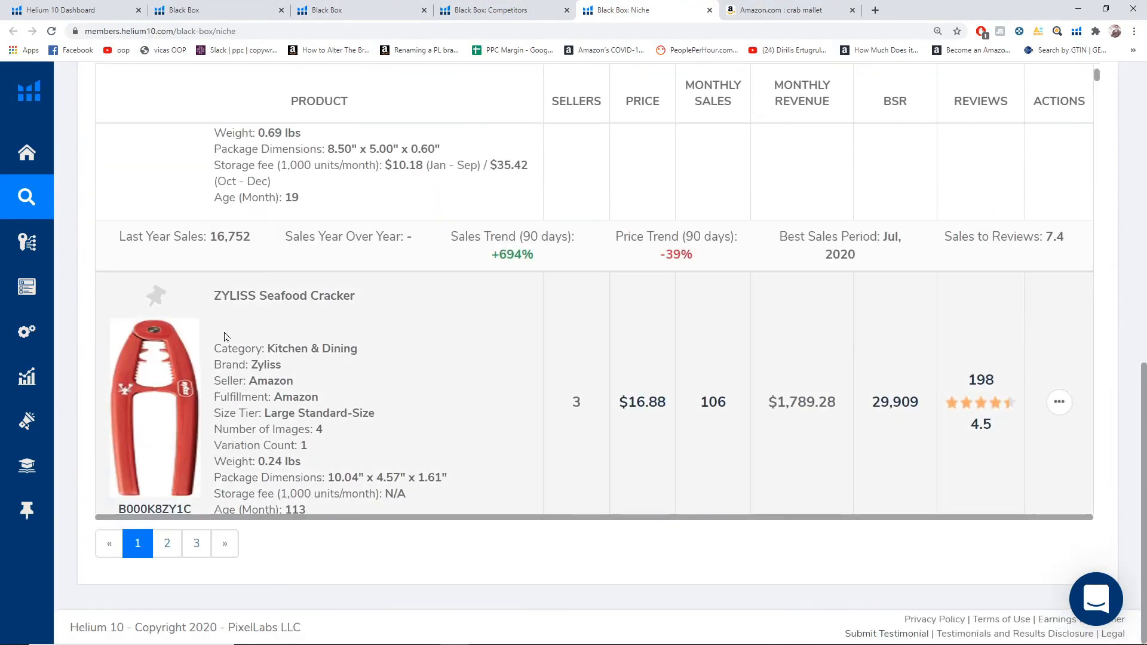
scroll(225, 338, up, 3)
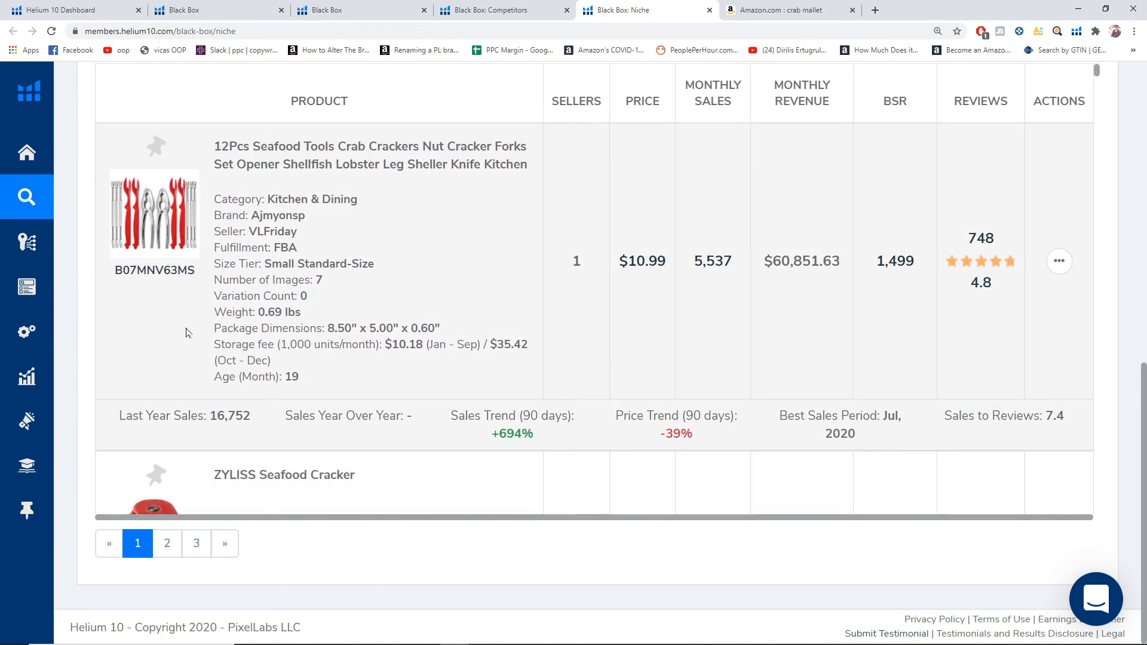
- Compare the sales, price and review details of the first niche products, from the 12-piece seafood tools set to the Toadfish collection
scroll(188, 333, down, 4)
scroll(186, 336, up, 4)
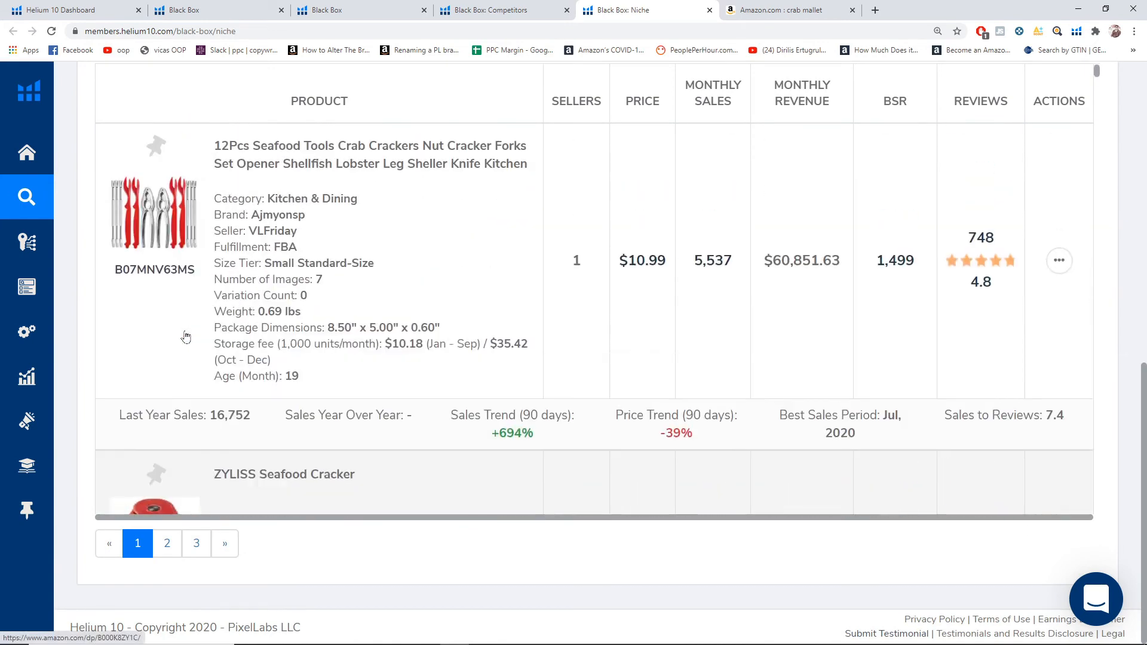
scroll(168, 348, down, 4)
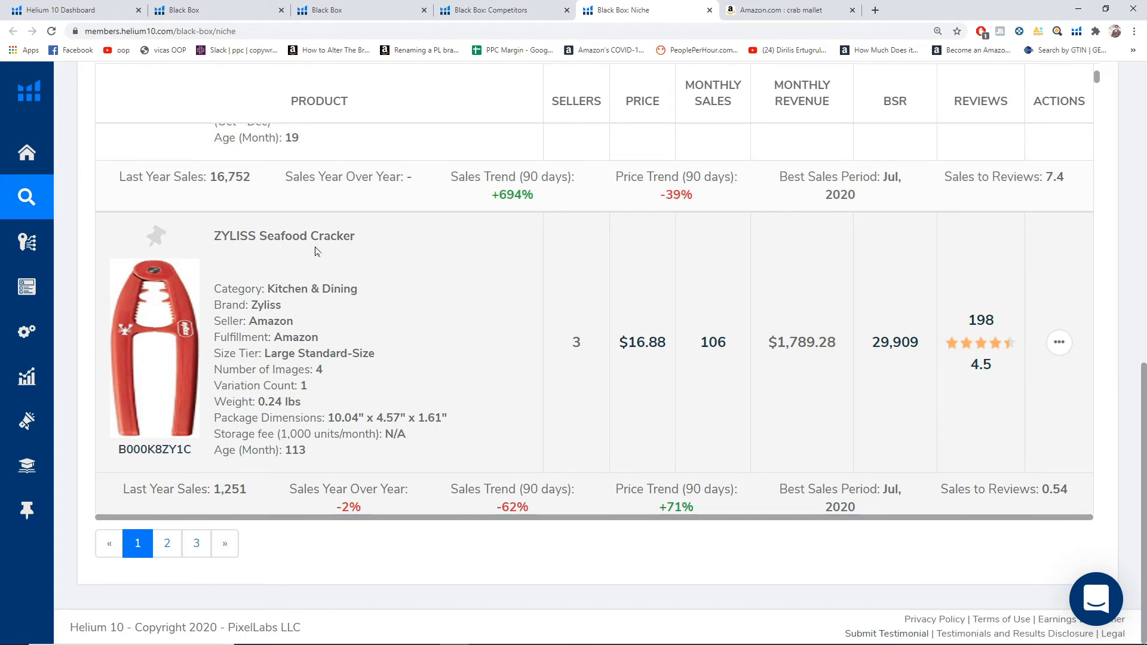
scroll(594, 320, up, 2)
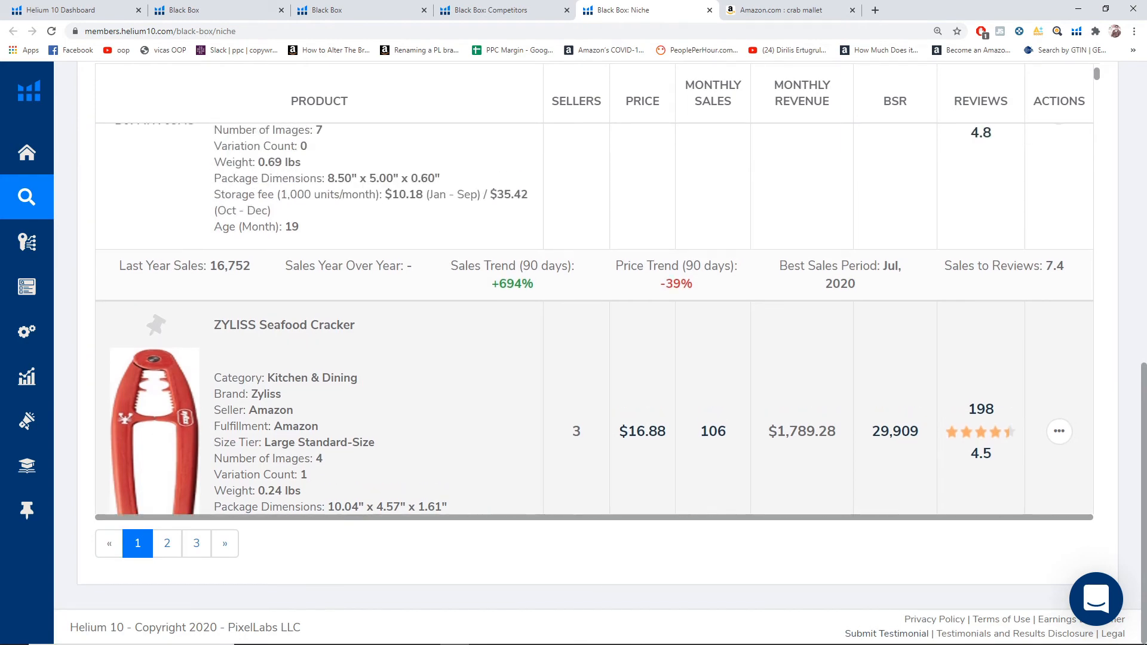
scroll(594, 320, down, 7)
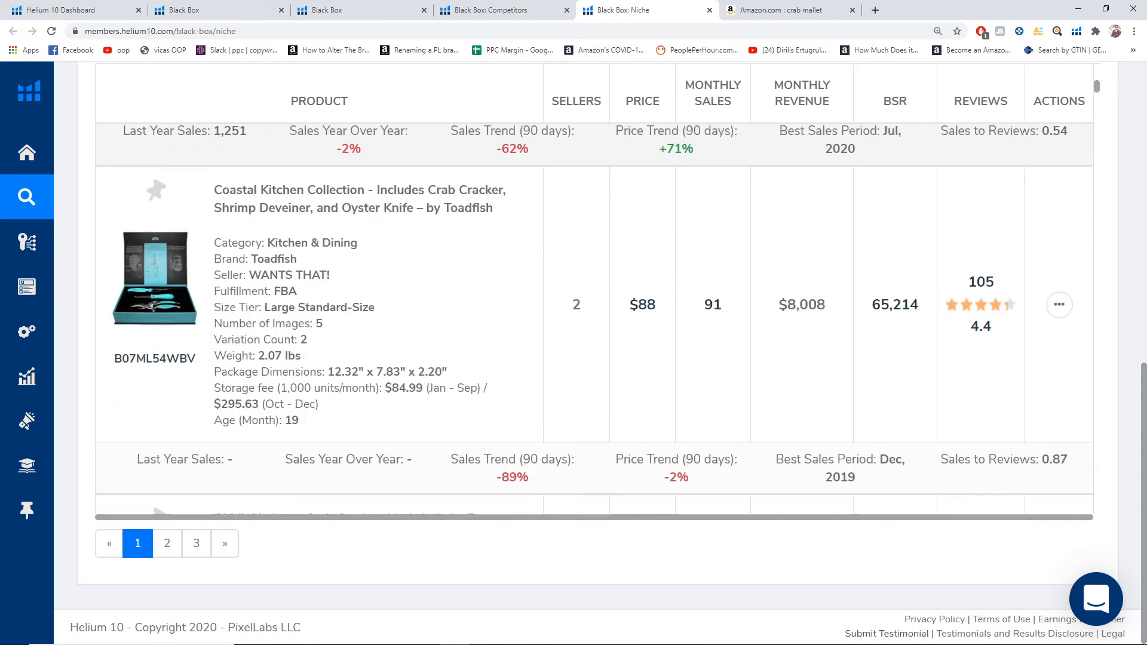
scroll(595, 320, up, 8)
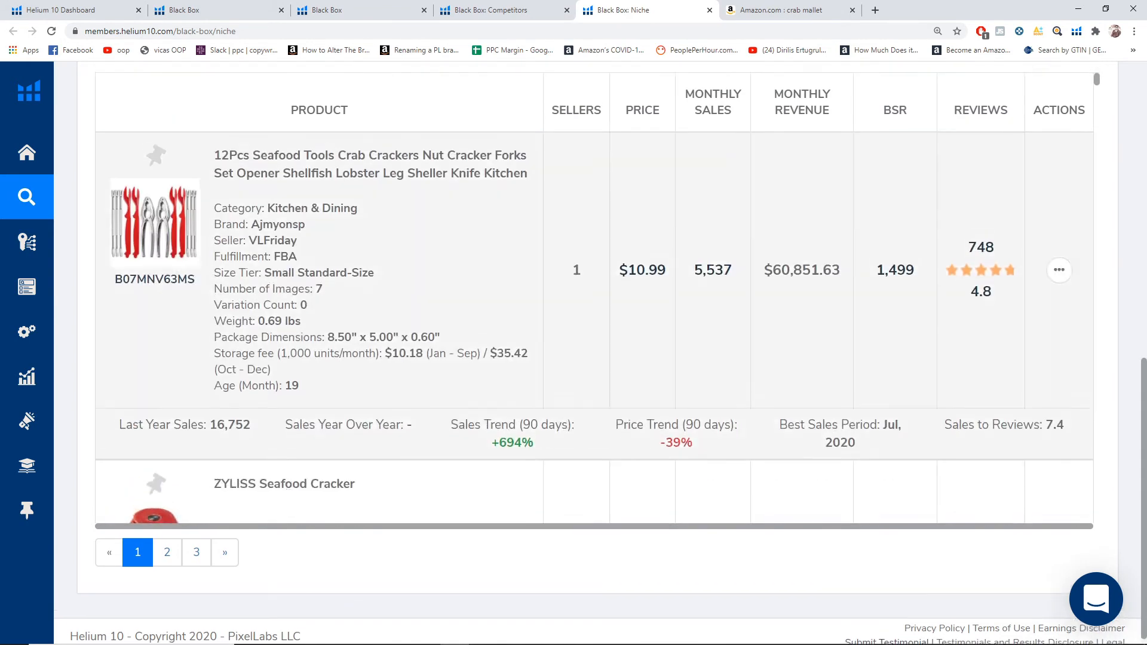
scroll(595, 320, up, 3)
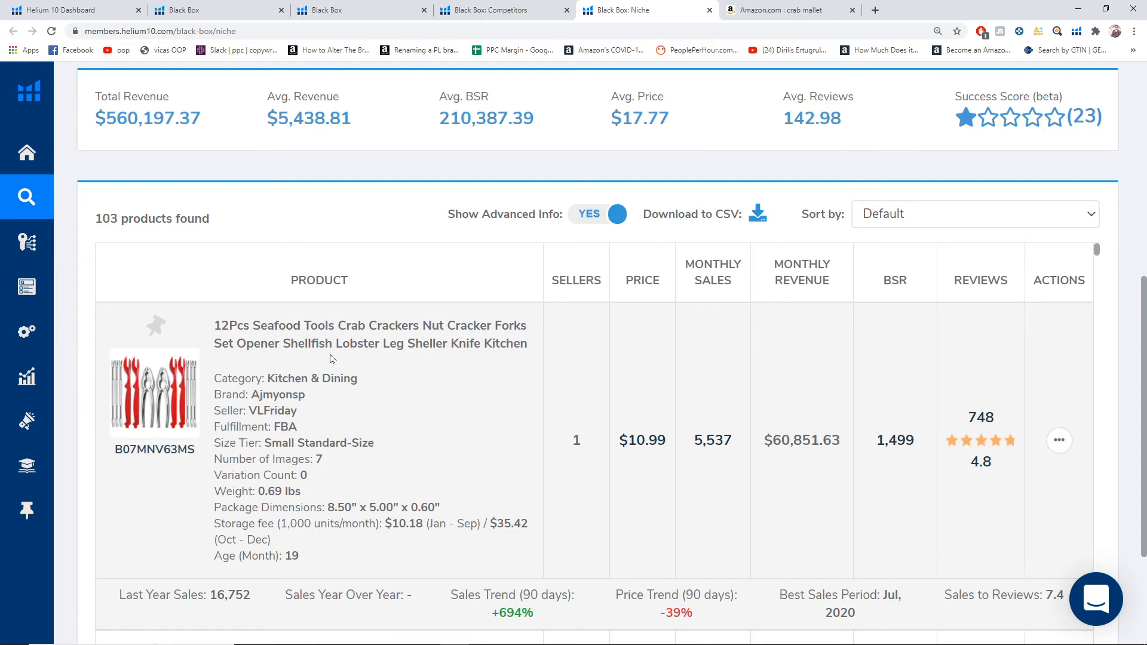
- Browse further through the niche products to inspect competing mallets, such as the JETEHO wooden set and the MgTech stainless steel hammer
scroll(330, 359, down, 20)
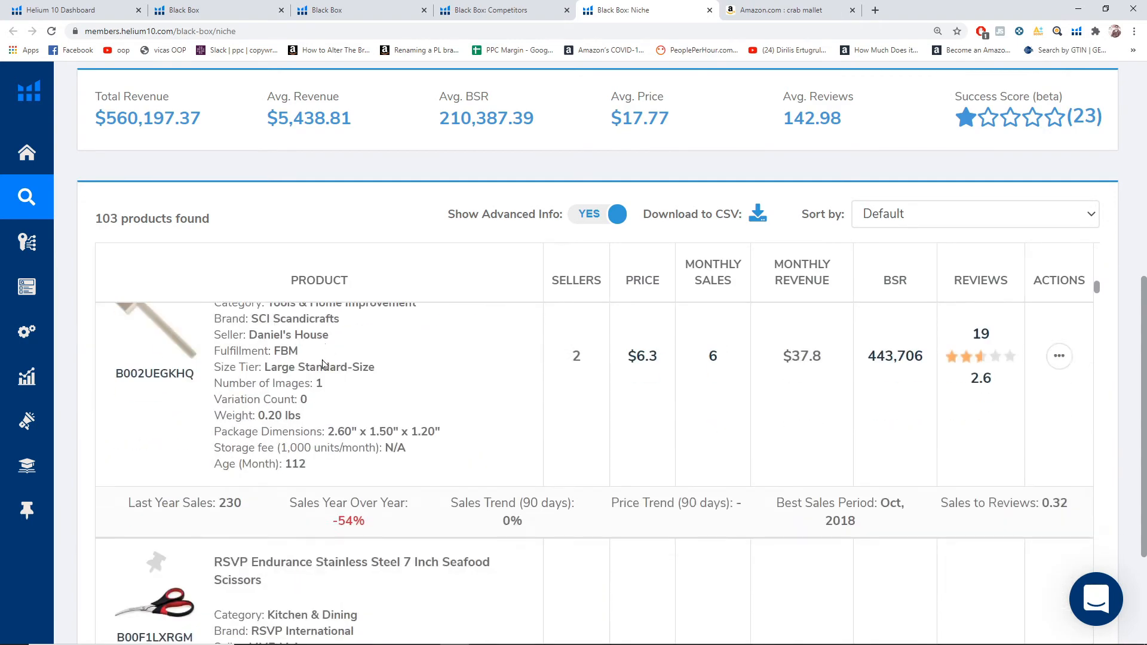
scroll(322, 365, down, 4)
scroll(322, 364, up, 1)
scroll(322, 365, down, 1)
scroll(322, 365, up, 4)
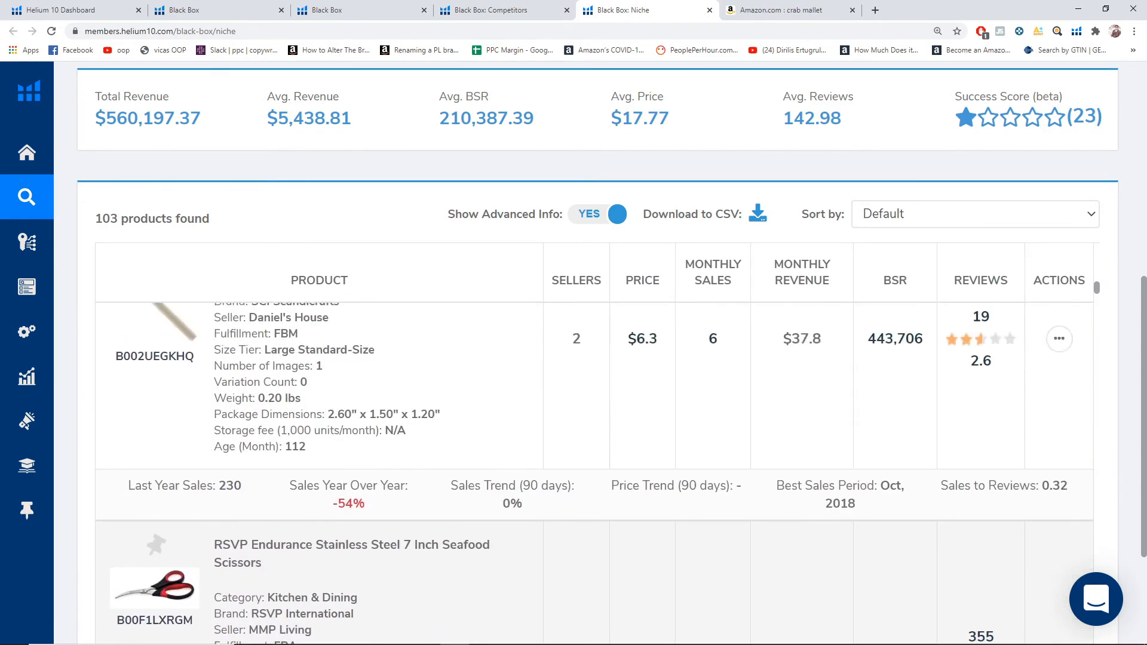
scroll(322, 364, up, 1)
scroll(322, 364, down, 8)
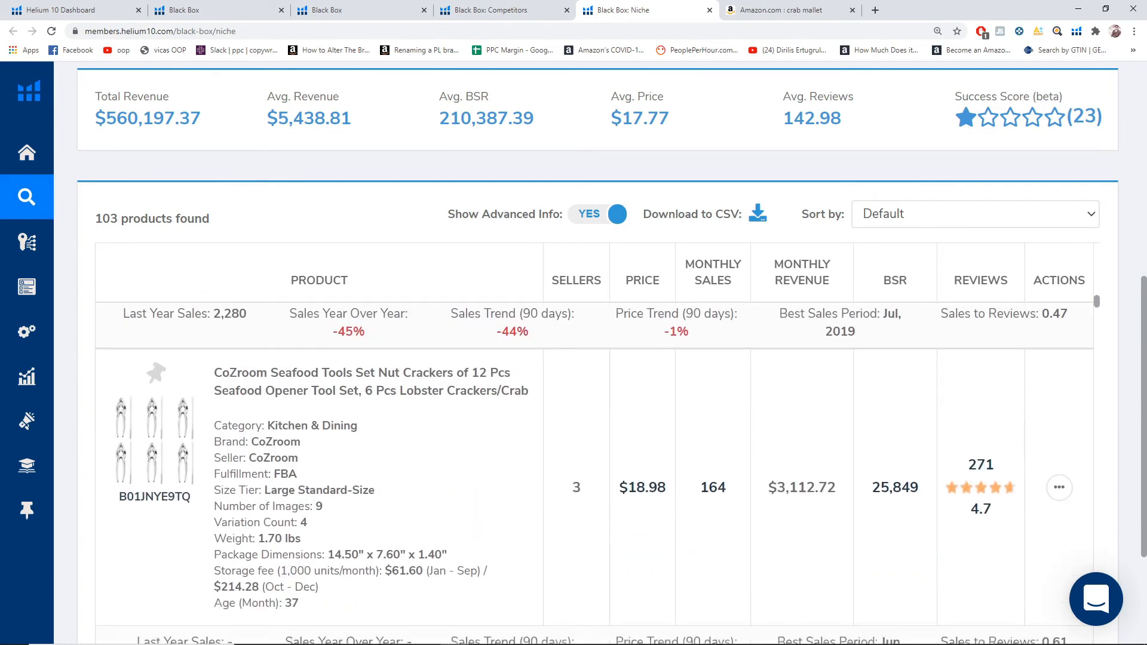
scroll(594, 472, down, 10)
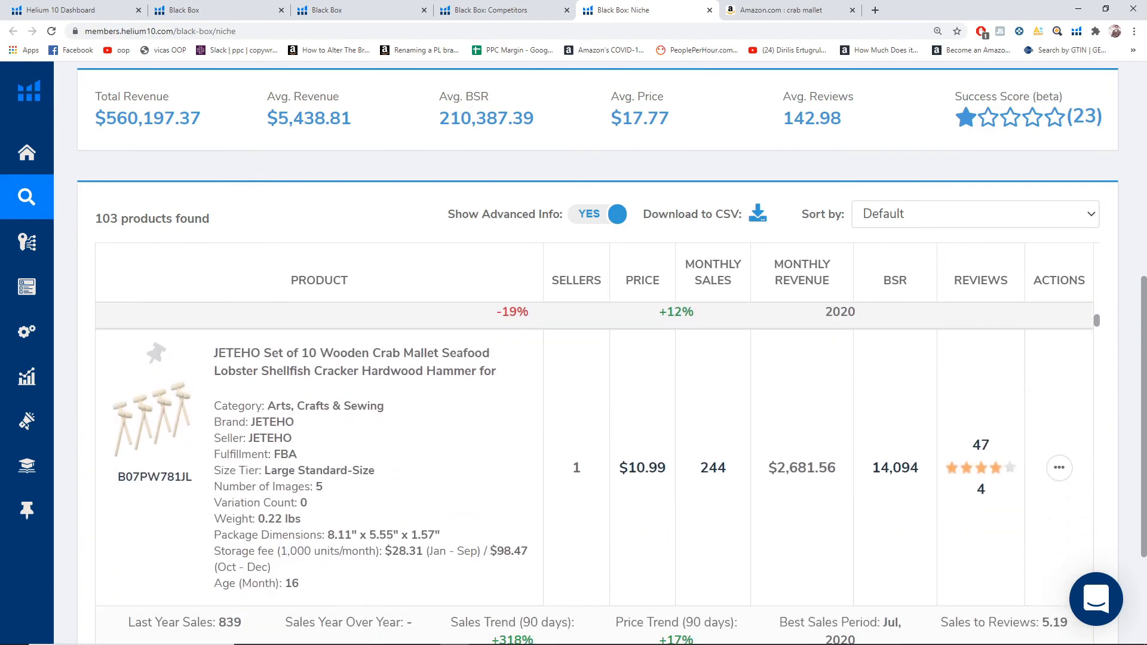
scroll(186, 381, down, 7)
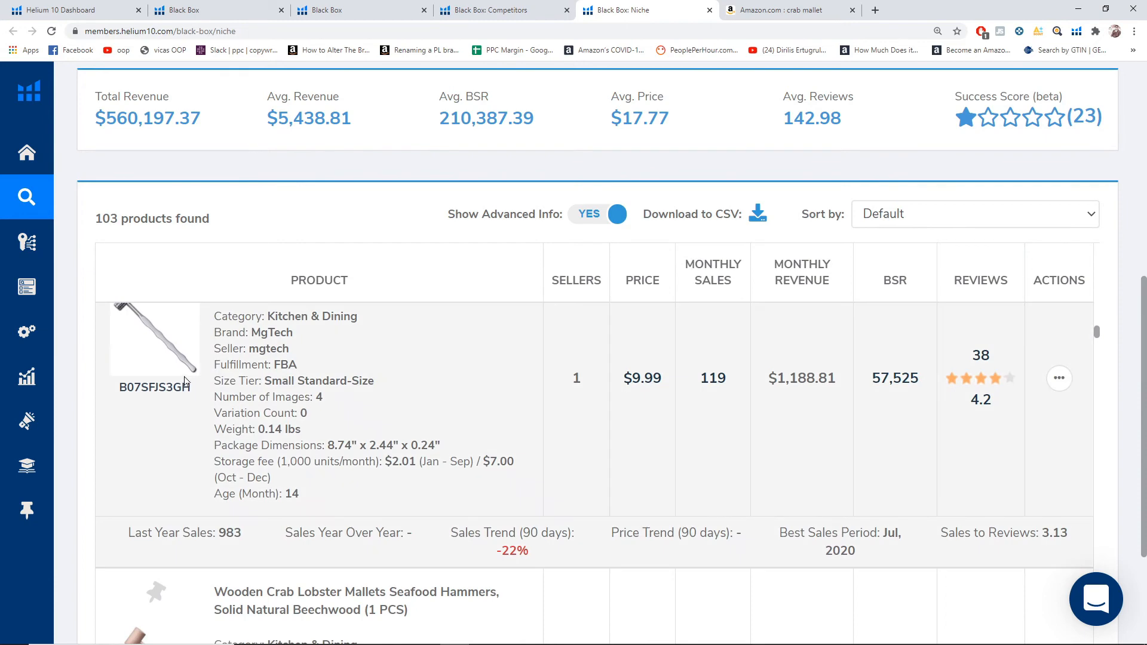
scroll(185, 382, up, 1)
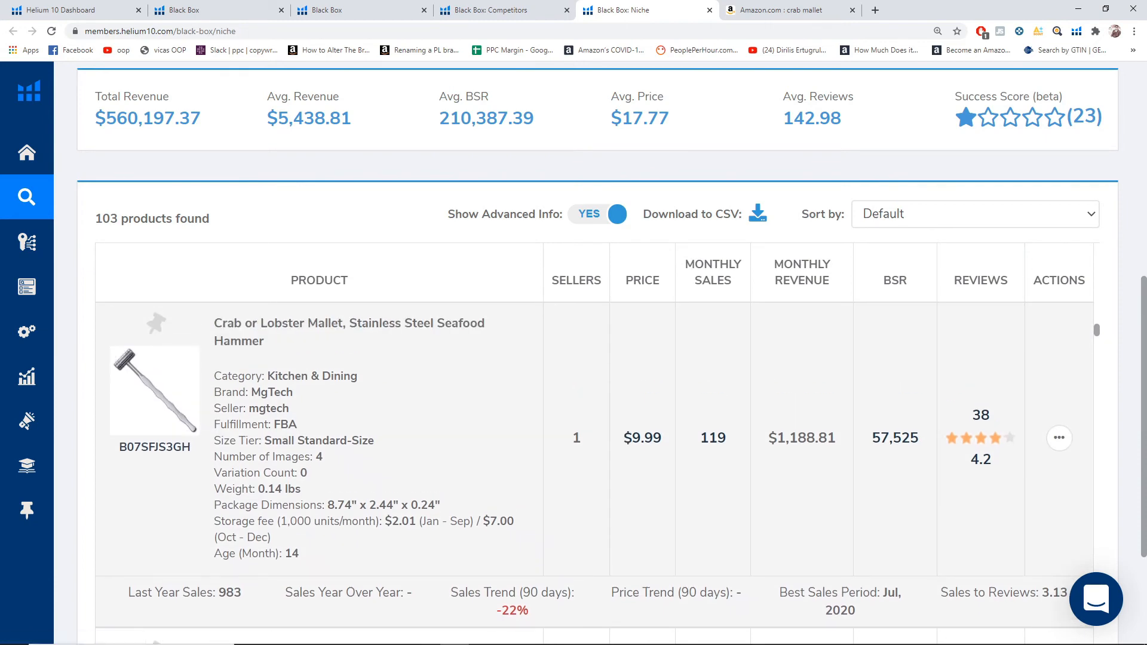
- Inspect the following niche products, from the Domg beechwood mallet and Hiware cracker set down to the disposable crab bibs
scroll(274, 411, down, 10)
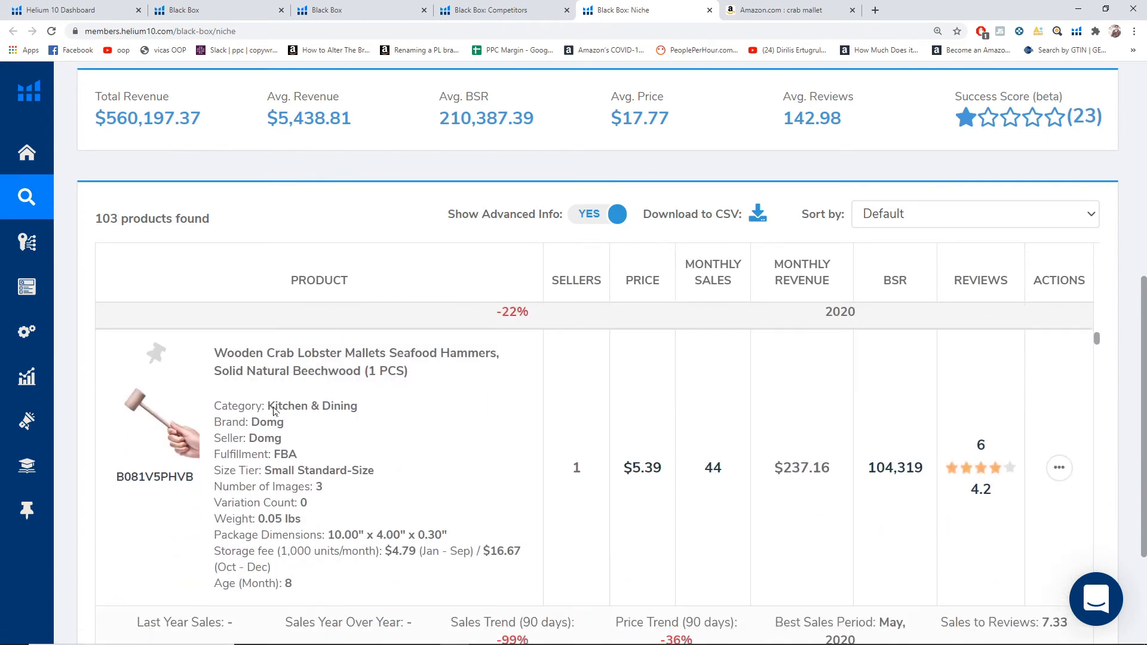
scroll(274, 411, down, 1)
scroll(212, 399, up, 1)
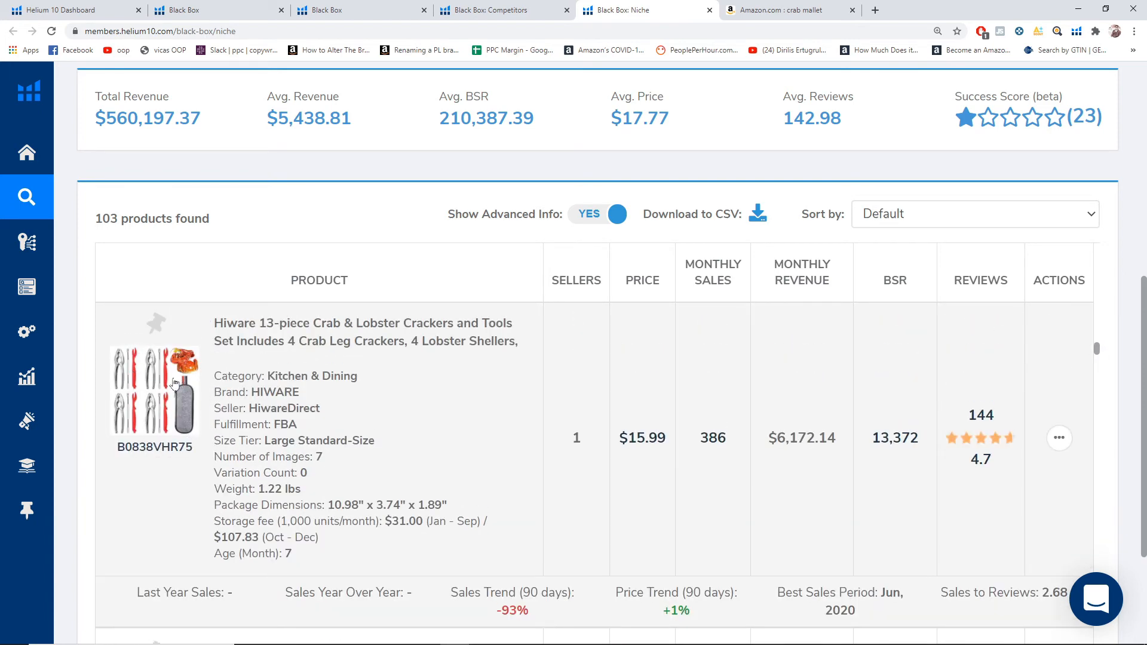
scroll(594, 473, down, 12)
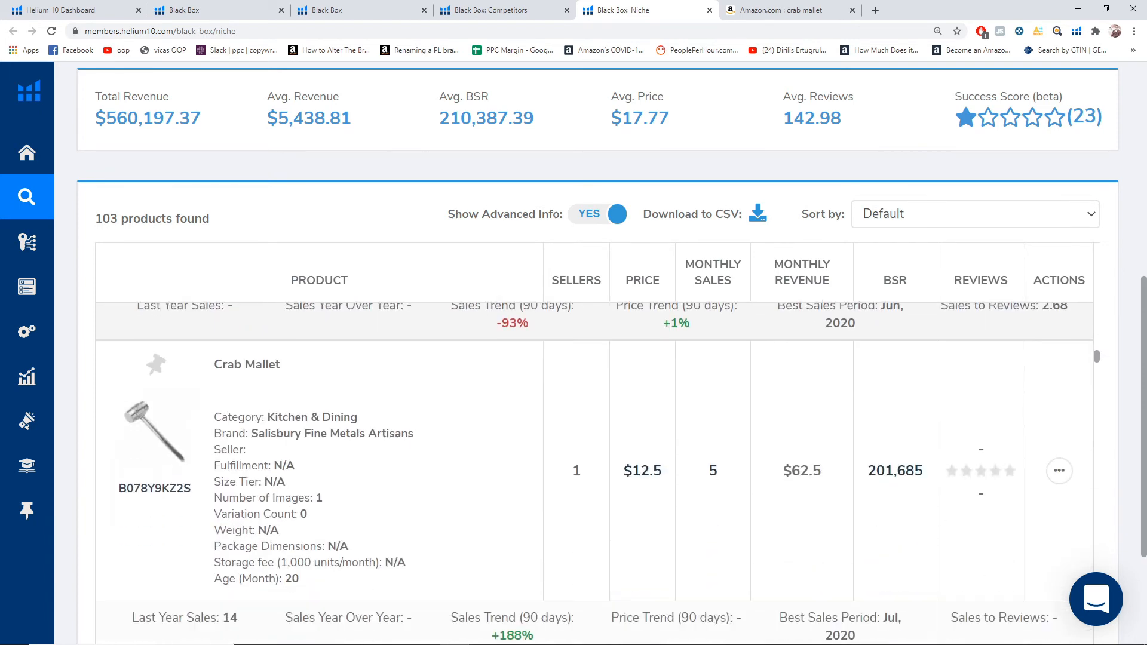
scroll(594, 472, down, 3)
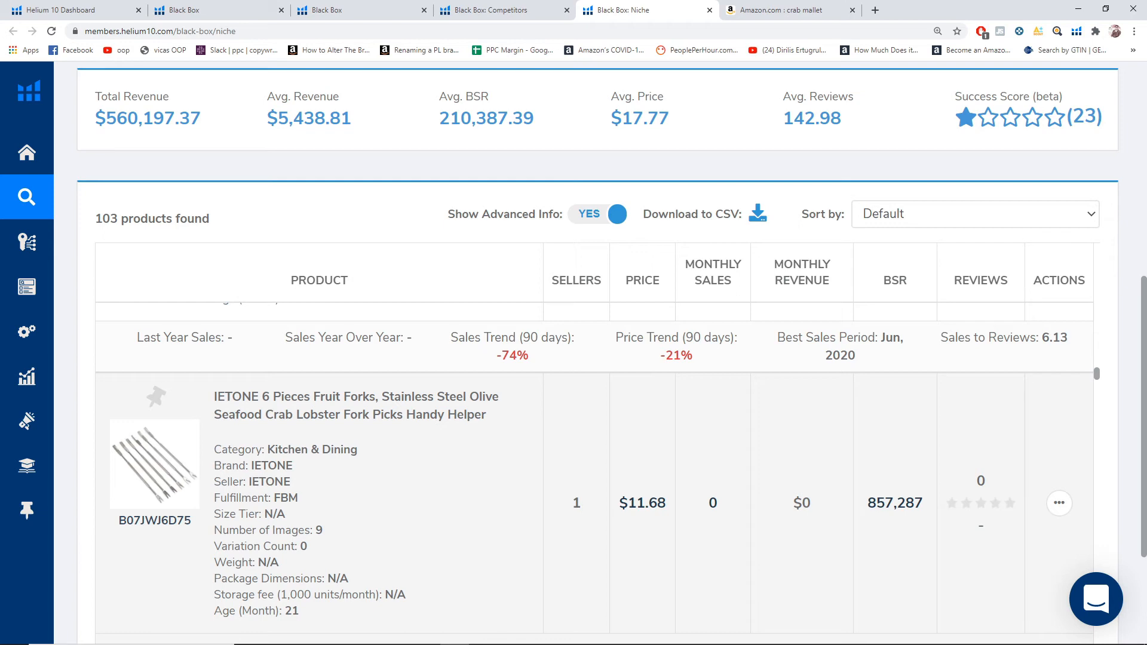
scroll(594, 472, down, 10)
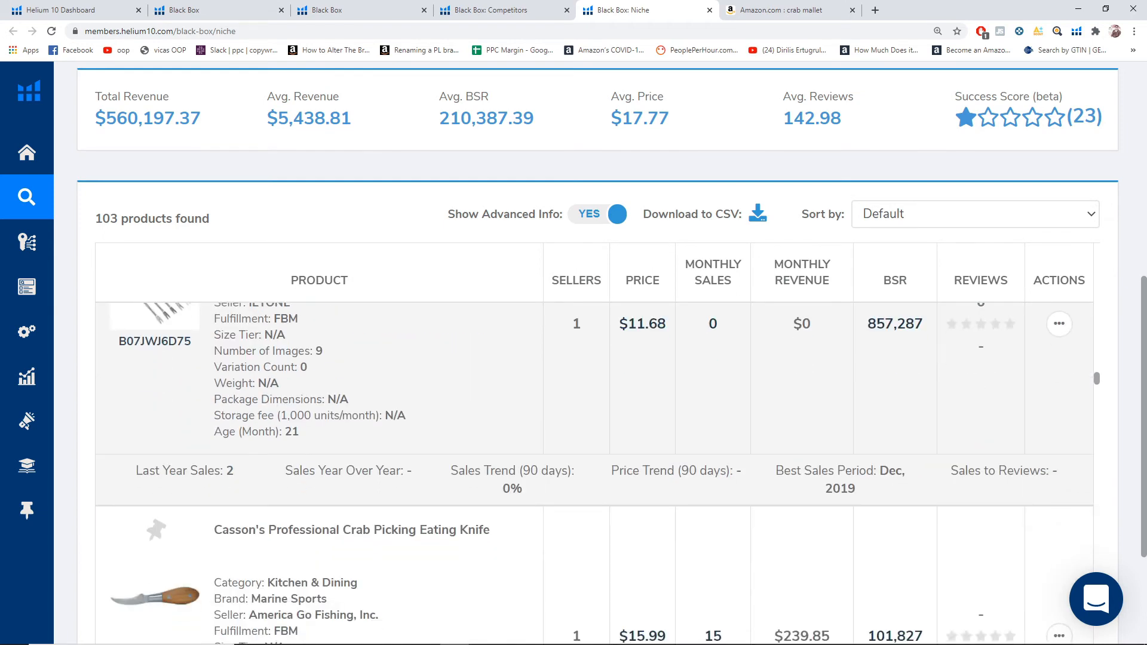
scroll(84, 408, down, 9)
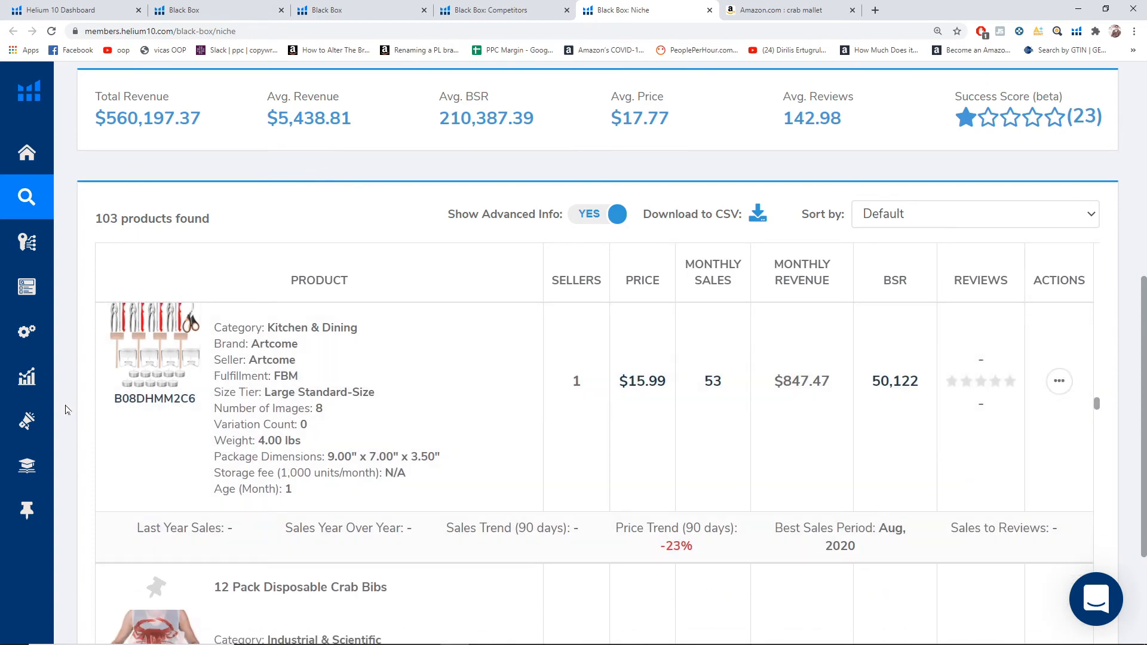
scroll(66, 410, down, 3)
- Review the category choices and the advanced filters available for the "crab mallet" niche search
scroll(66, 410, up, 10)
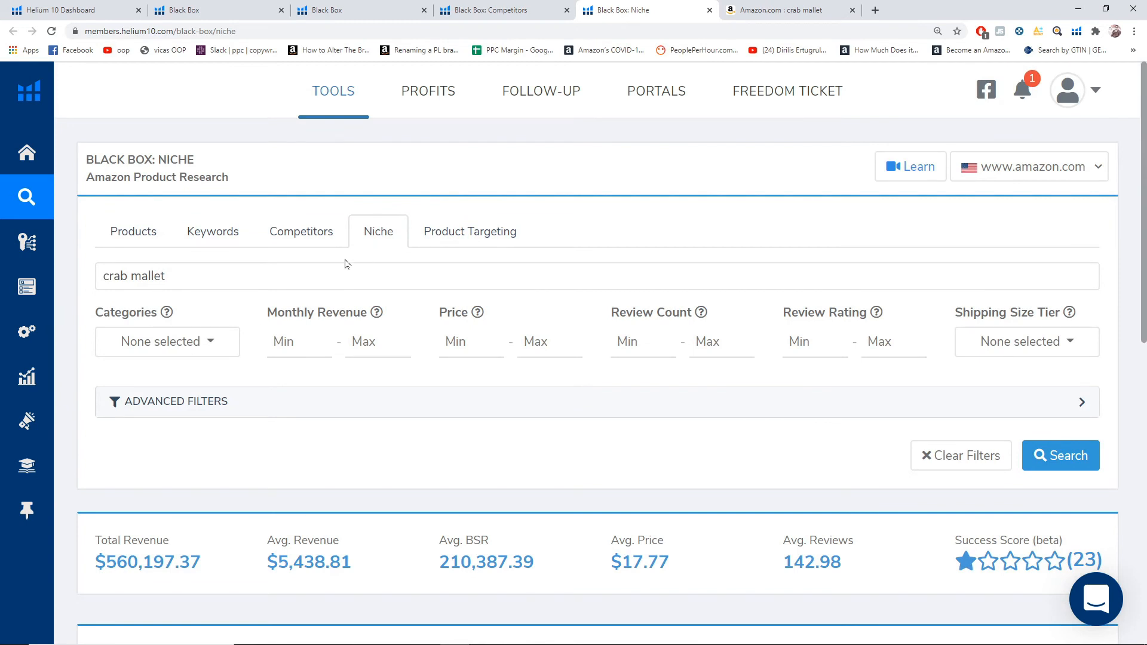
click(214, 347)
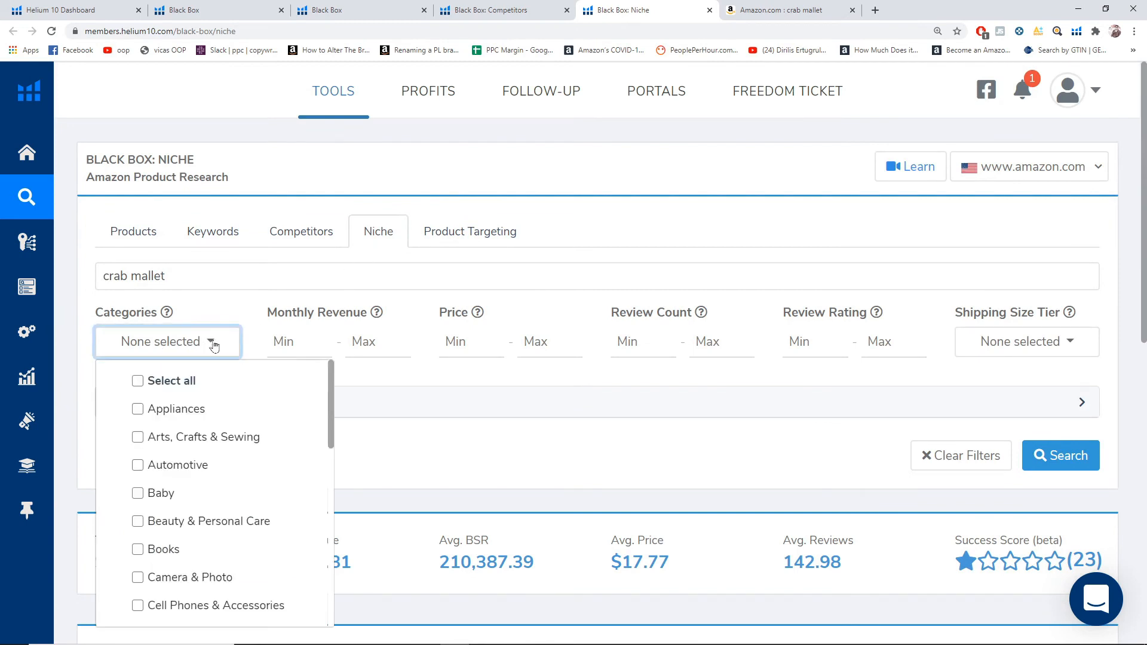
click(214, 346)
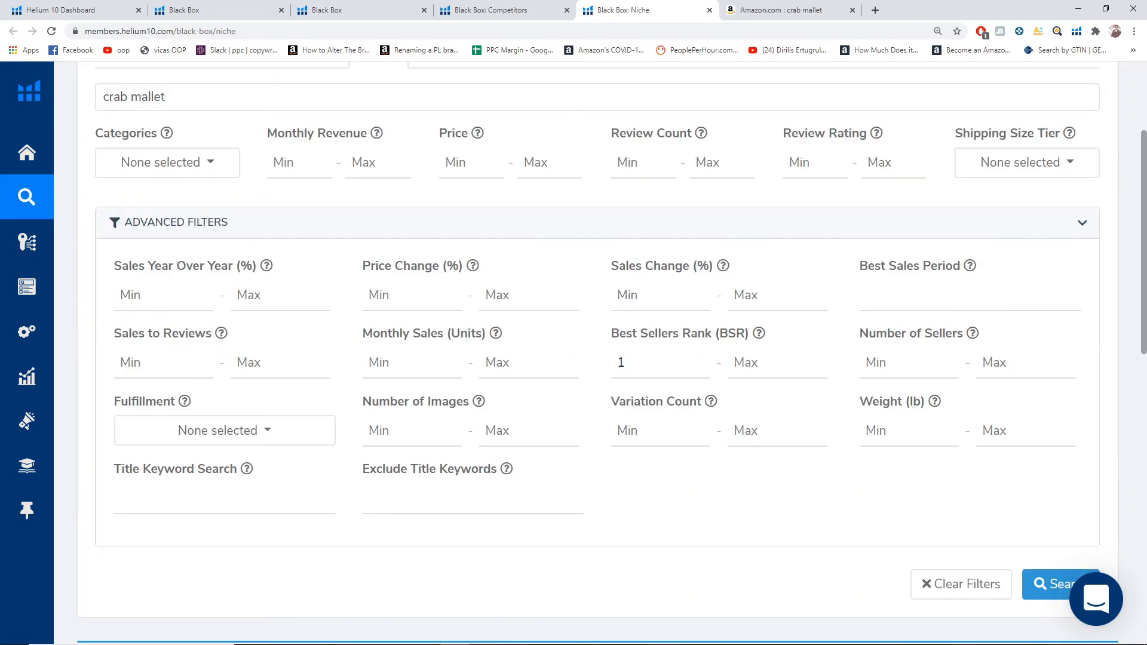
scroll(515, 436, down, 8)
scroll(518, 436, up, 2)
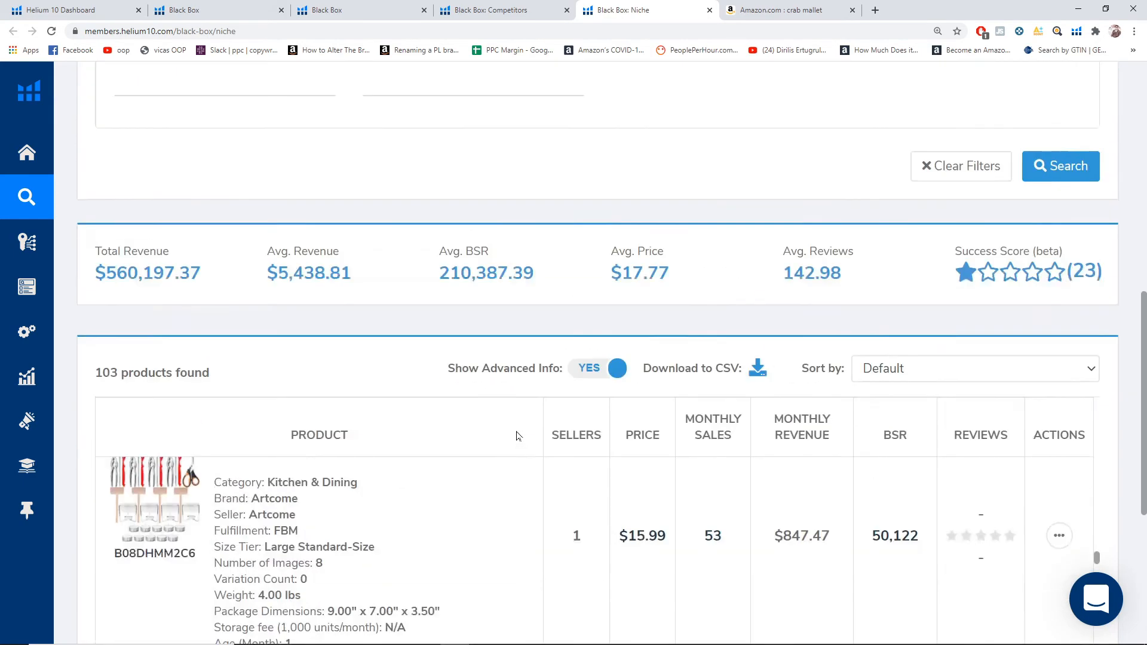
scroll(517, 436, up, 8)
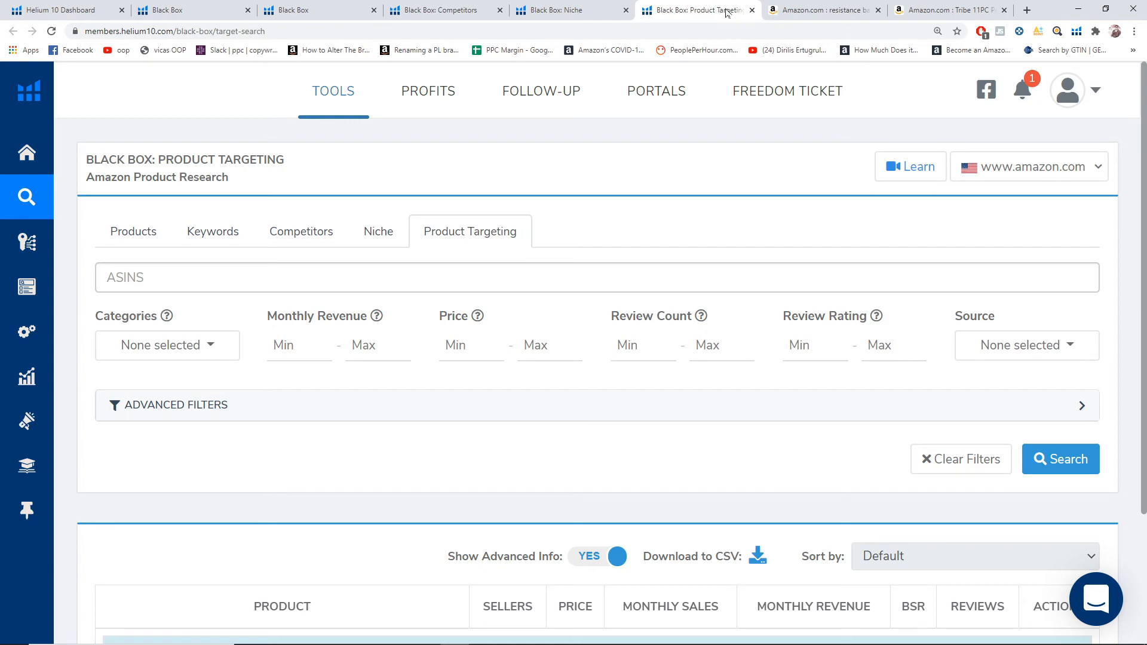
- Switch to the Amazon search for "resistance bands" and bring up the Tribe resistance bands set listing
click(782, 6)
click(924, 7)
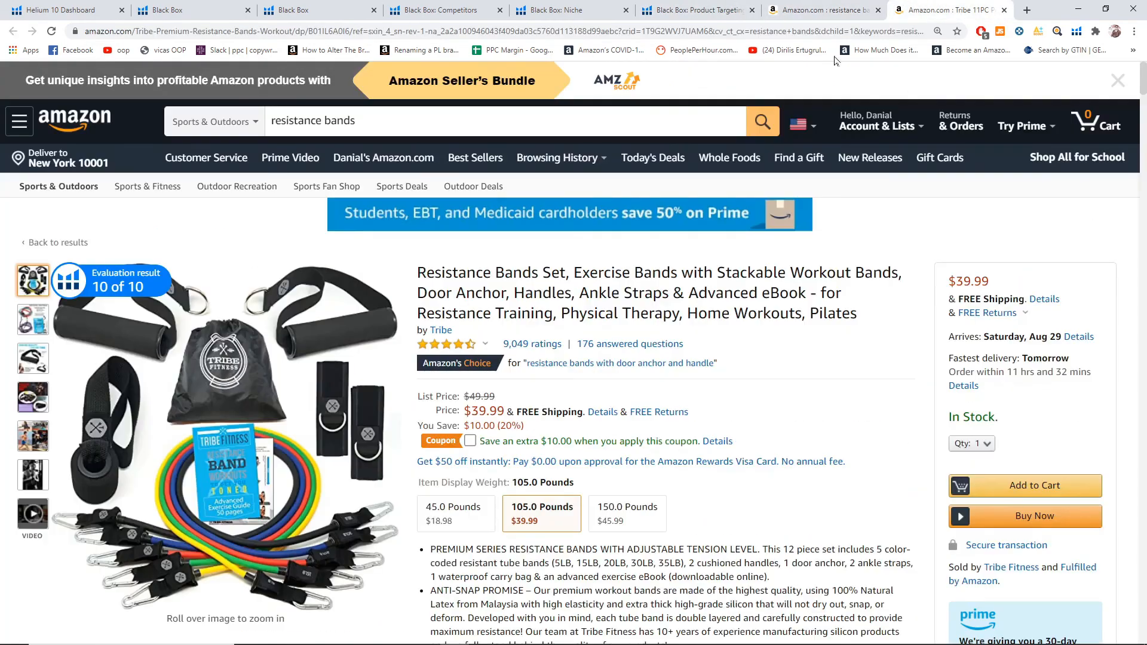
mouse_move(577, 169)
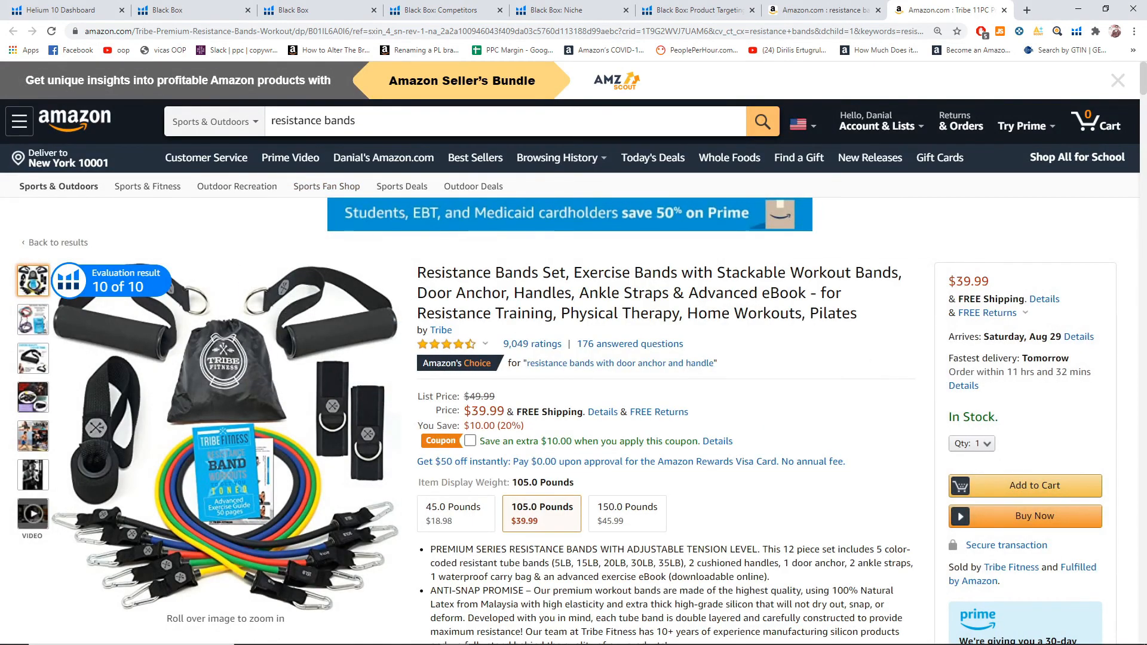
click(844, 10)
click(950, 10)
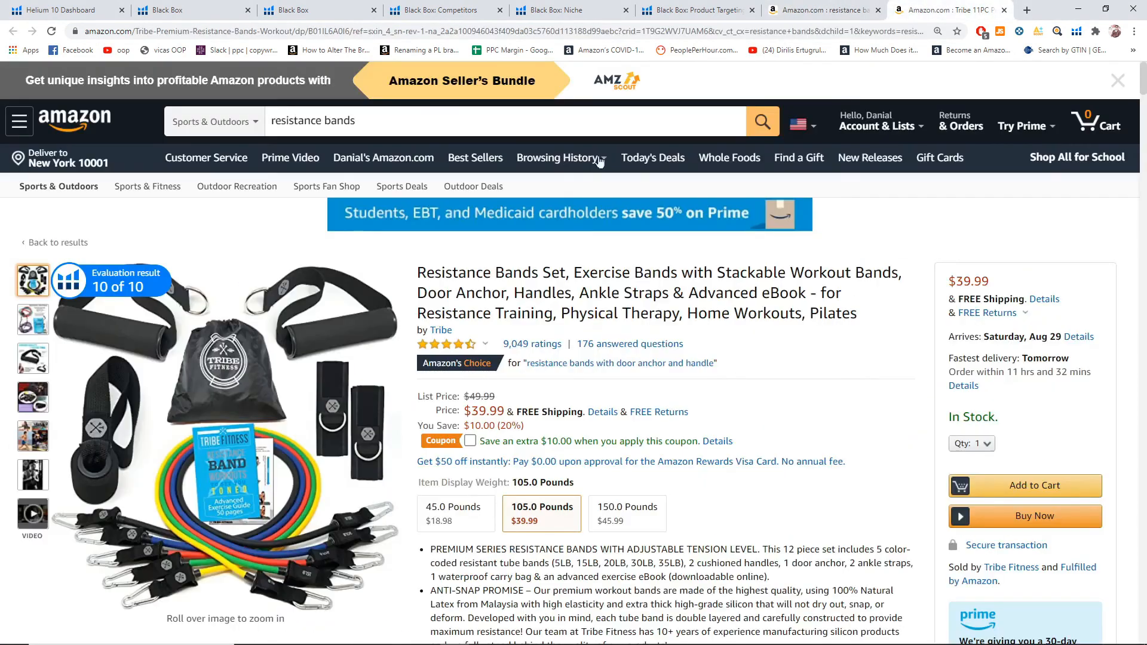
- Examine the Tribe listing's description, Helium 10 price history chart and frequently bought together products
scroll(202, 321, down, 2)
scroll(202, 321, down, 10)
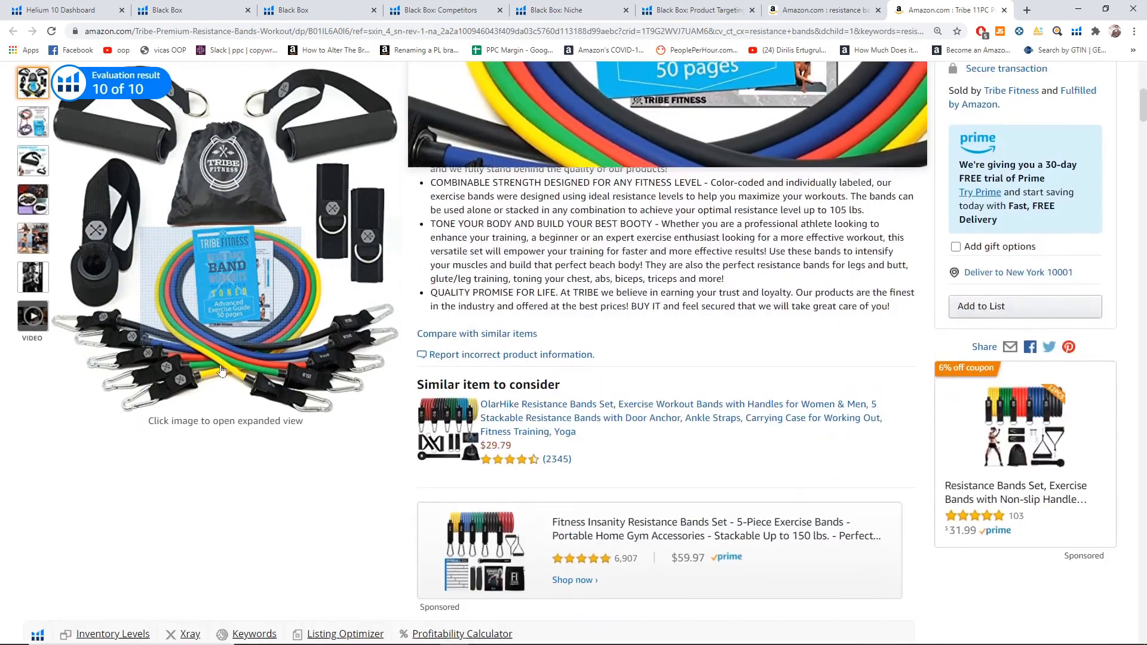
scroll(222, 371, up, 1)
scroll(221, 371, down, 7)
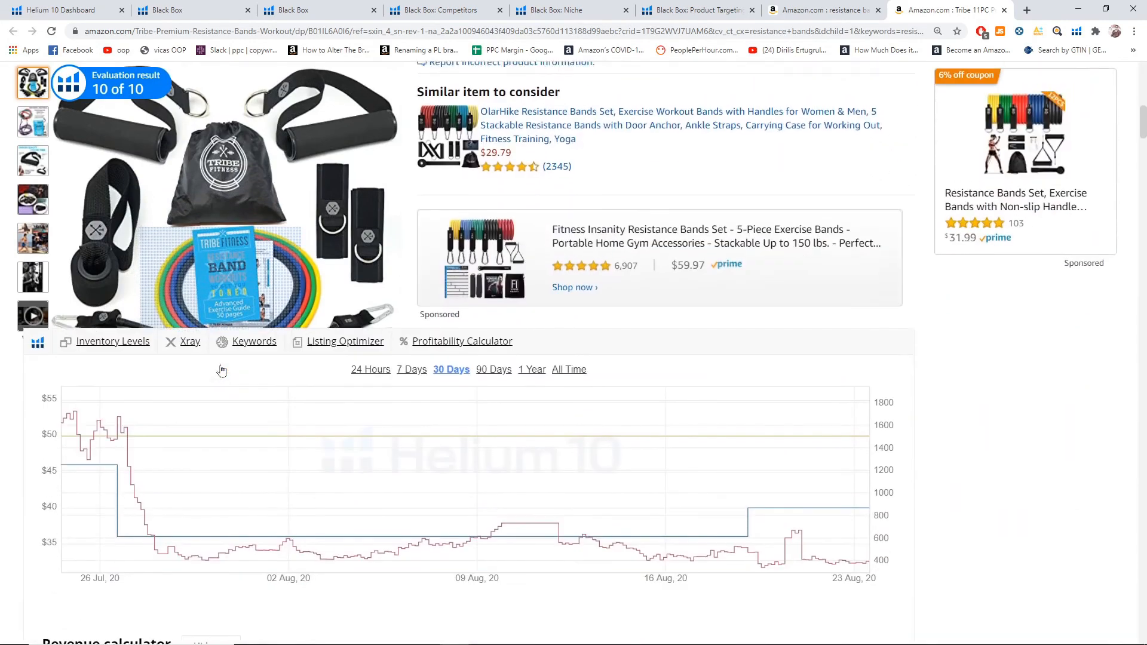
scroll(221, 371, down, 15)
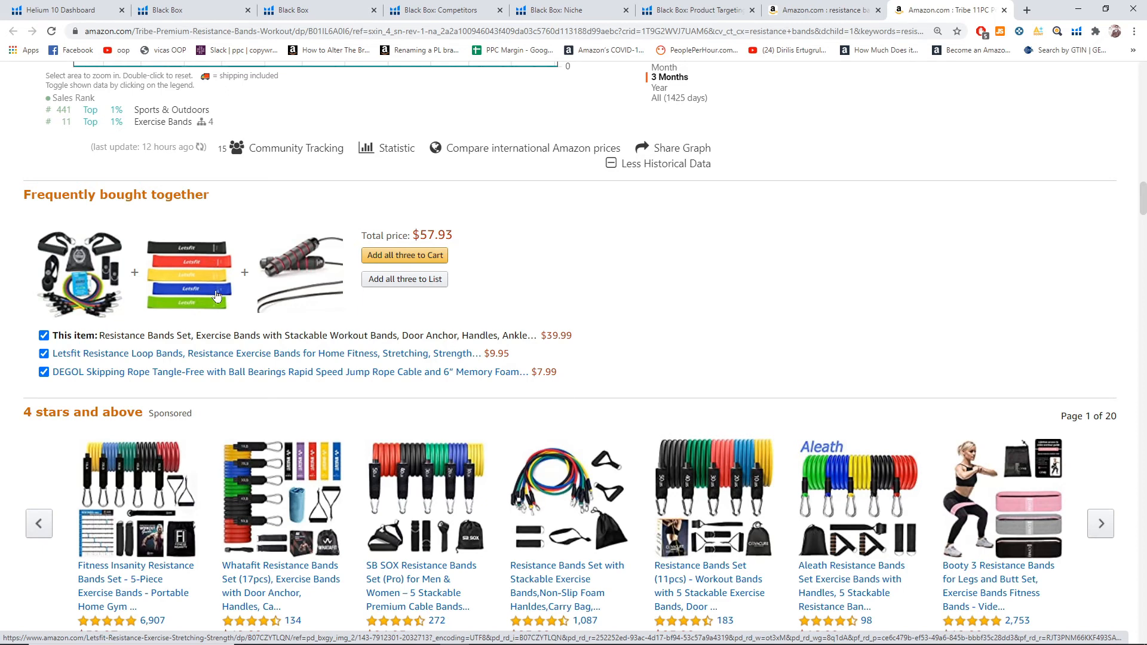
- Examine the sponsored "4 stars and above" and related products on the Tribe listing, comparing them with the frequently bought together items
scroll(217, 295, down, 4)
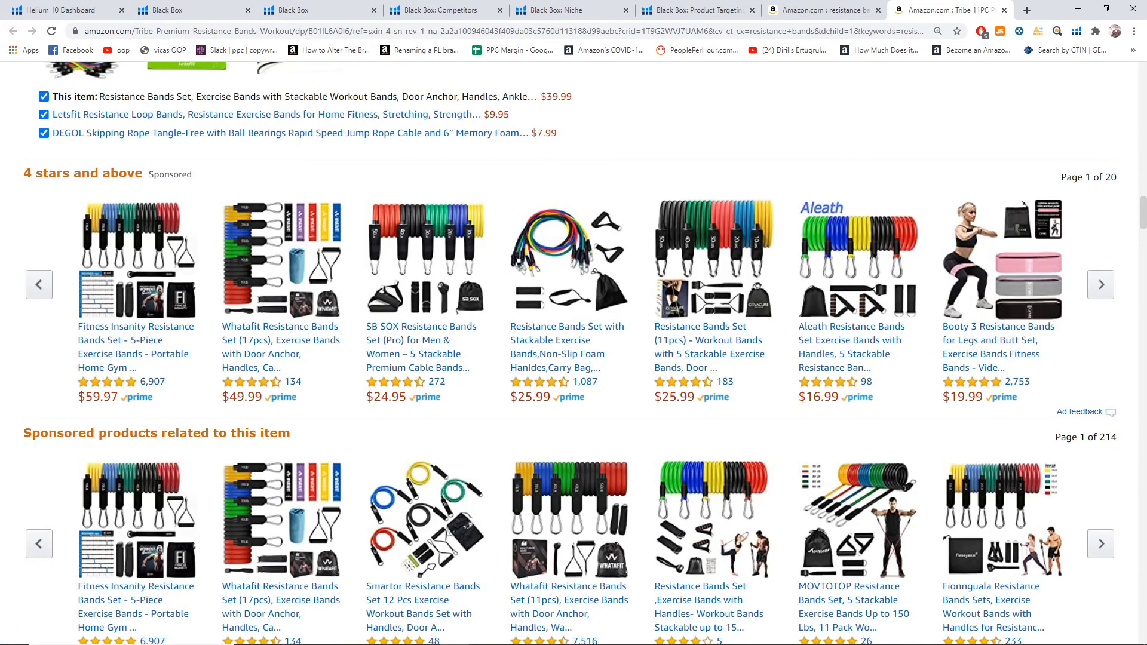
drag(153, 175, 202, 178)
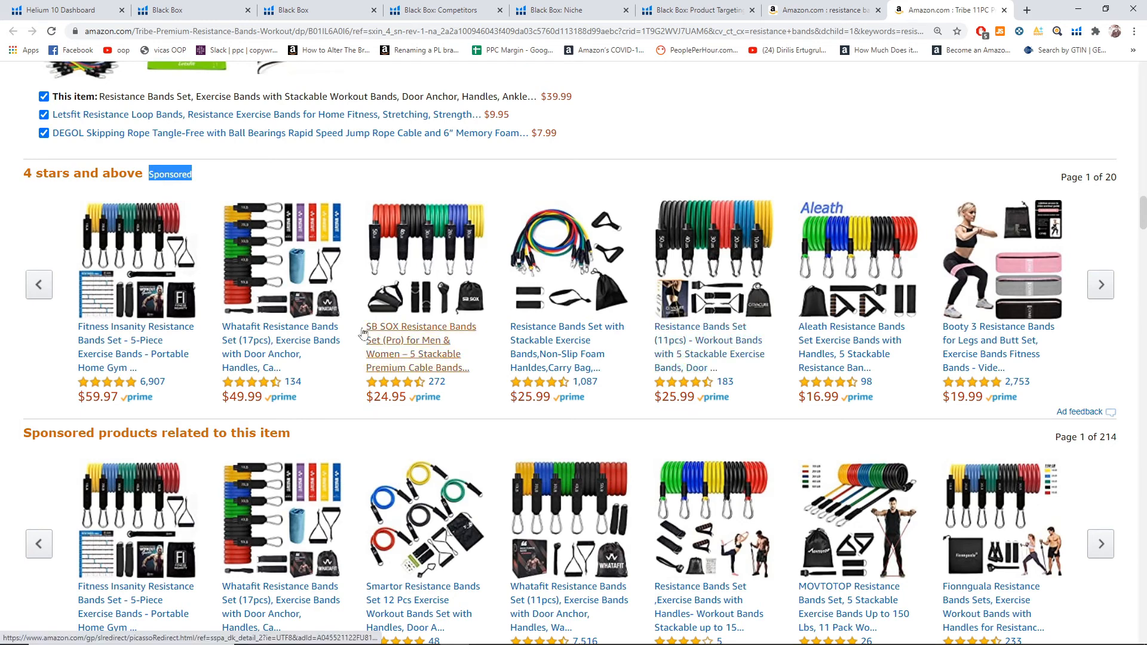
click(8, 201)
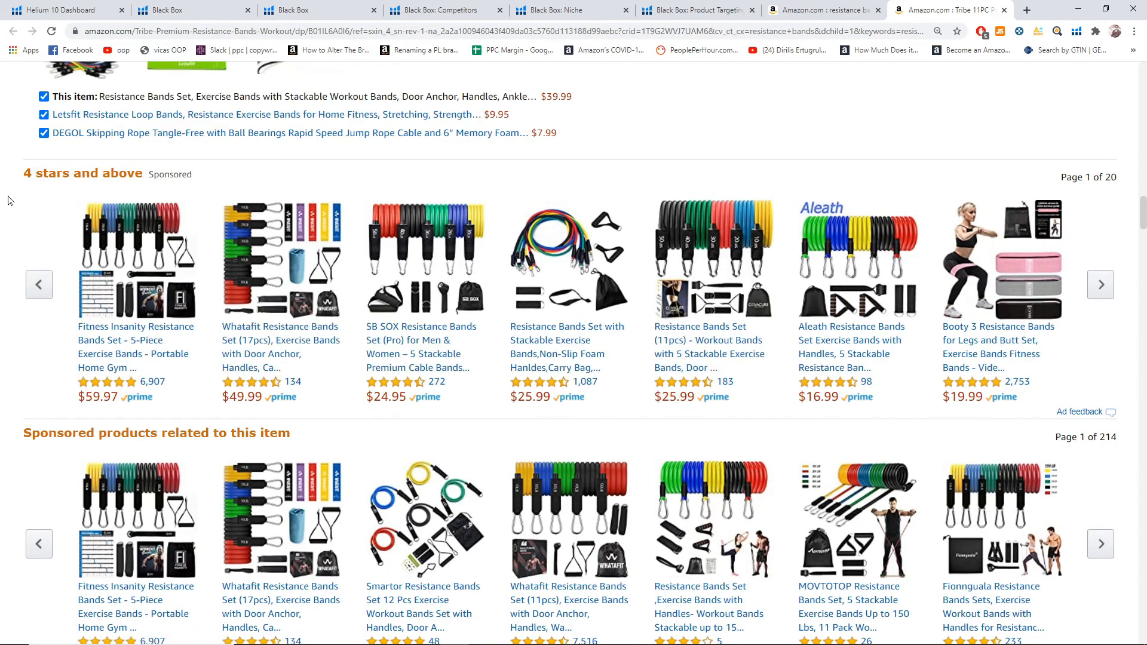
scroll(8, 200, down, 4)
scroll(7, 202, up, 3)
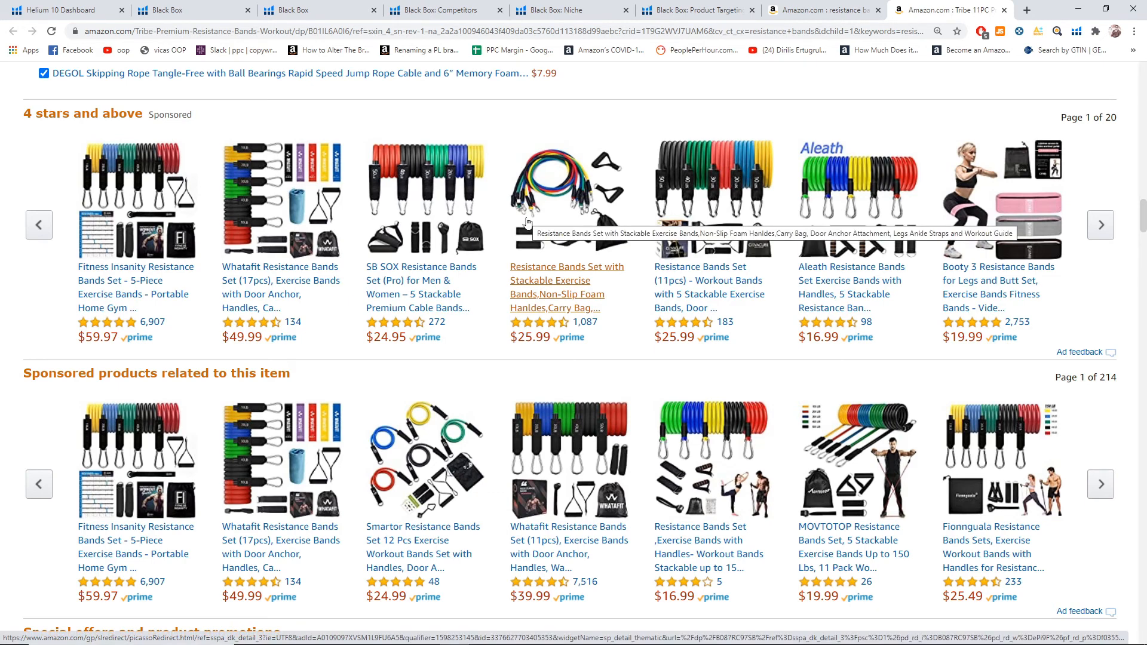
scroll(526, 222, down, 1)
scroll(526, 223, up, 5)
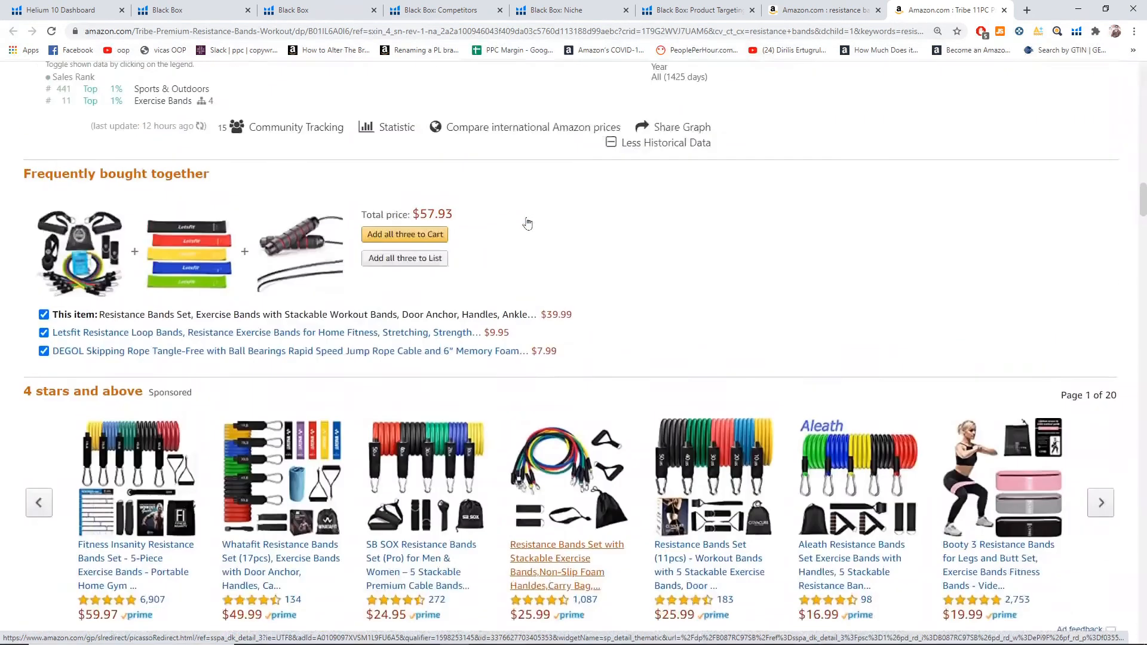
scroll(527, 222, down, 6)
scroll(338, 196, up, 2)
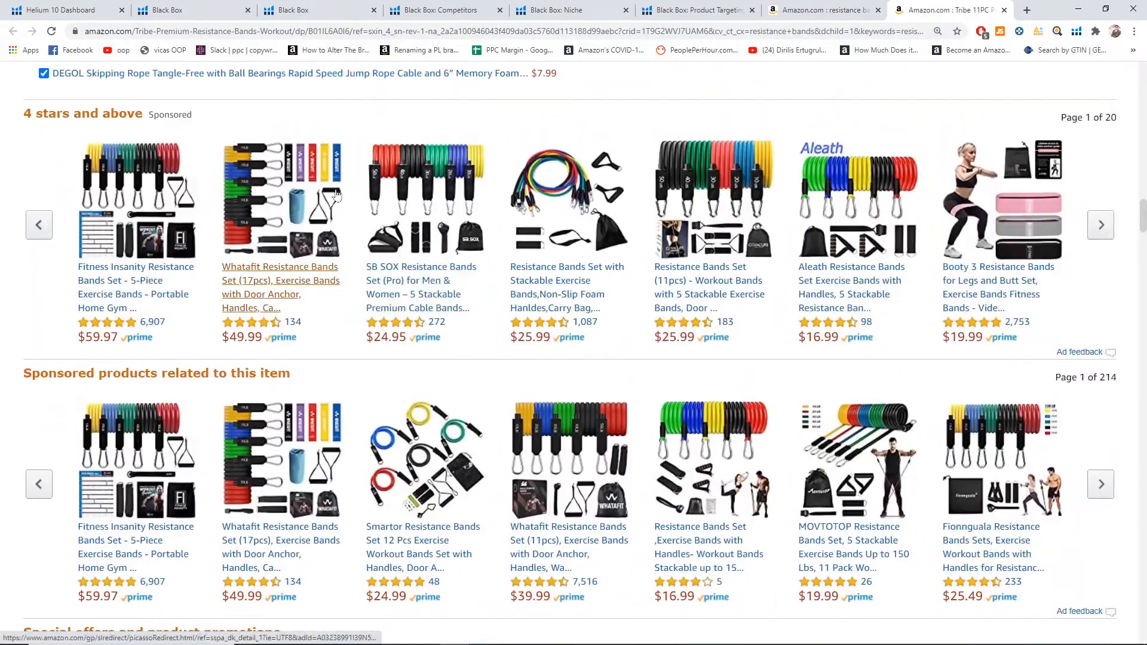
- Examine the Tribe listing's related sponsored products, special offers, product description images and comparison with similar items
scroll(72, 227, down, 3)
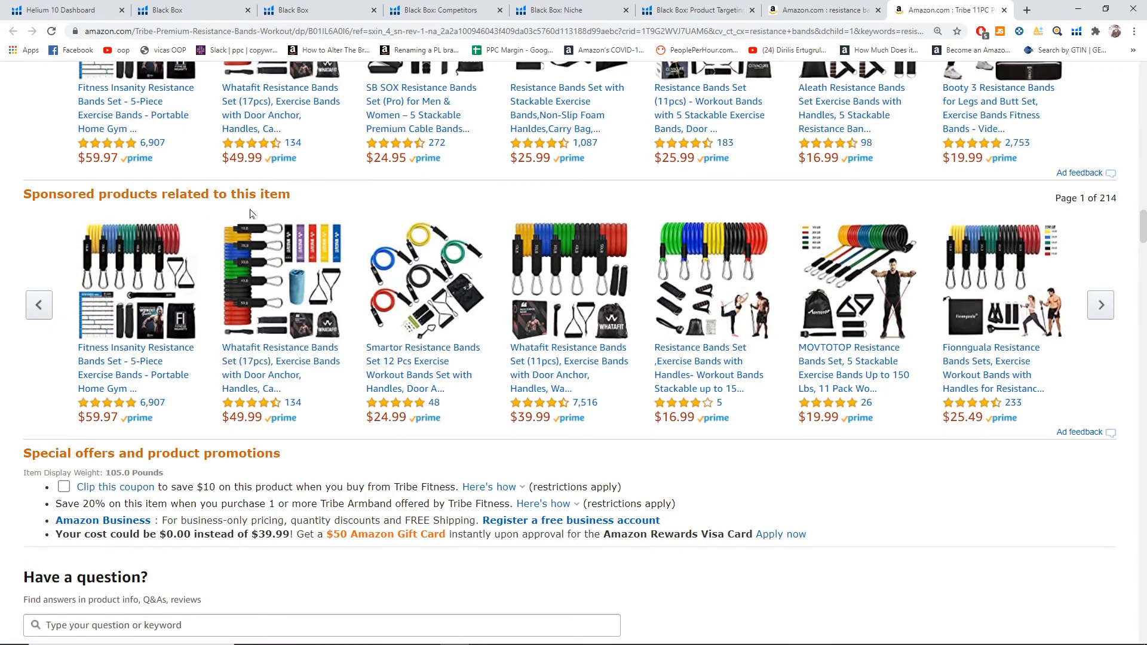
scroll(255, 214, down, 1)
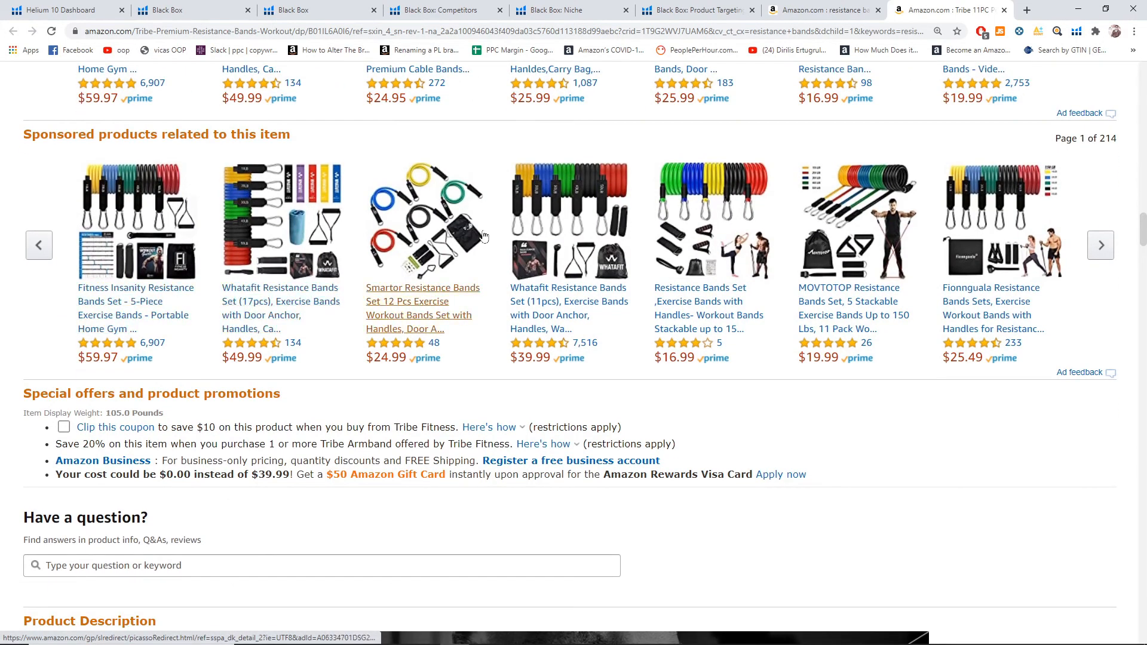
scroll(334, 236, down, 3)
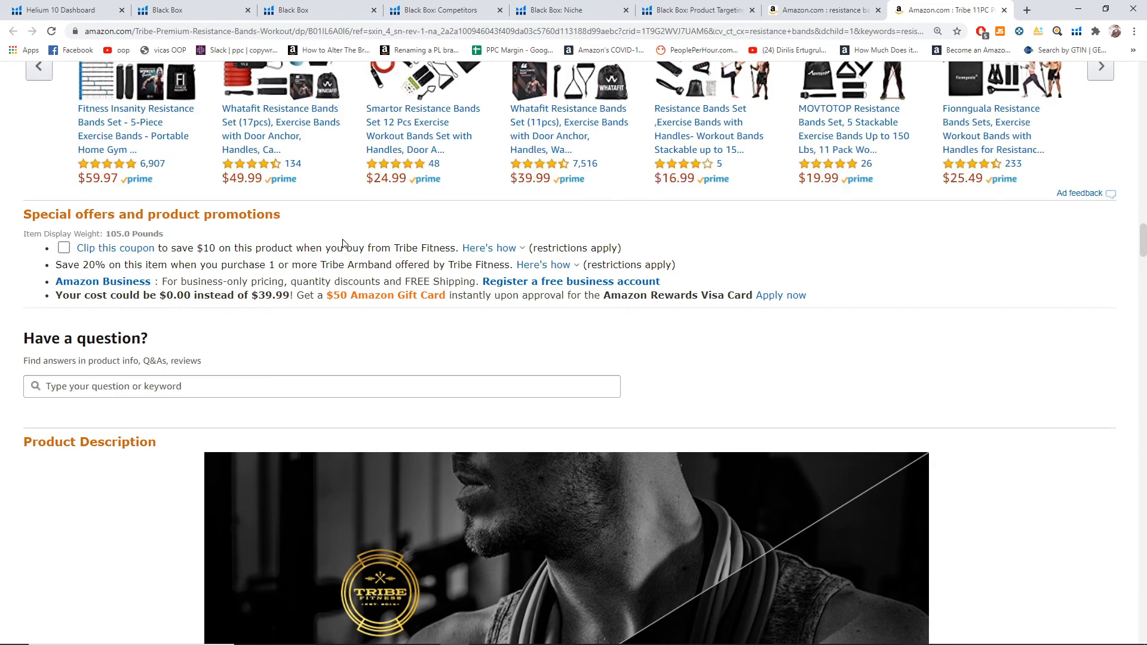
scroll(343, 243, down, 20)
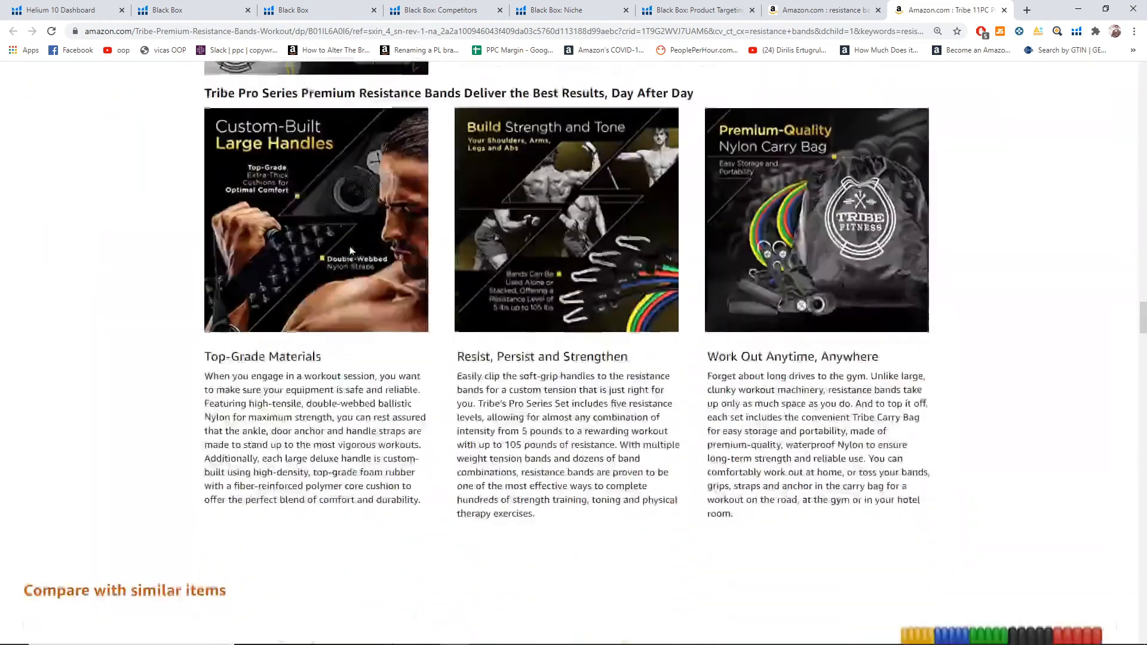
scroll(350, 246, down, 7)
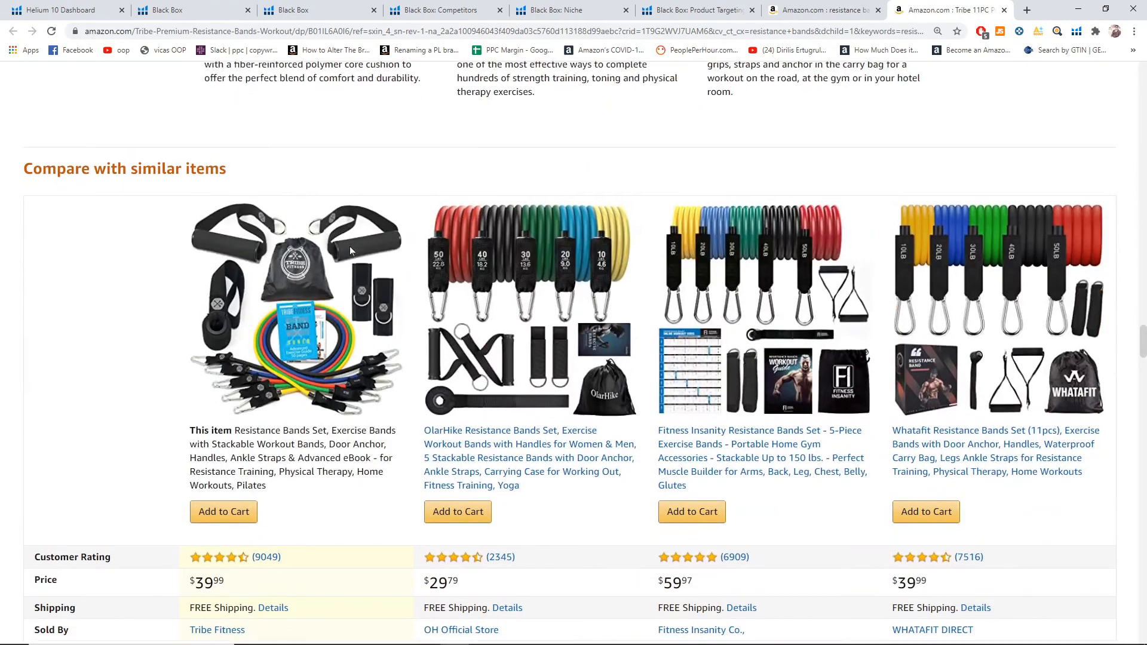
scroll(350, 248, down, 12)
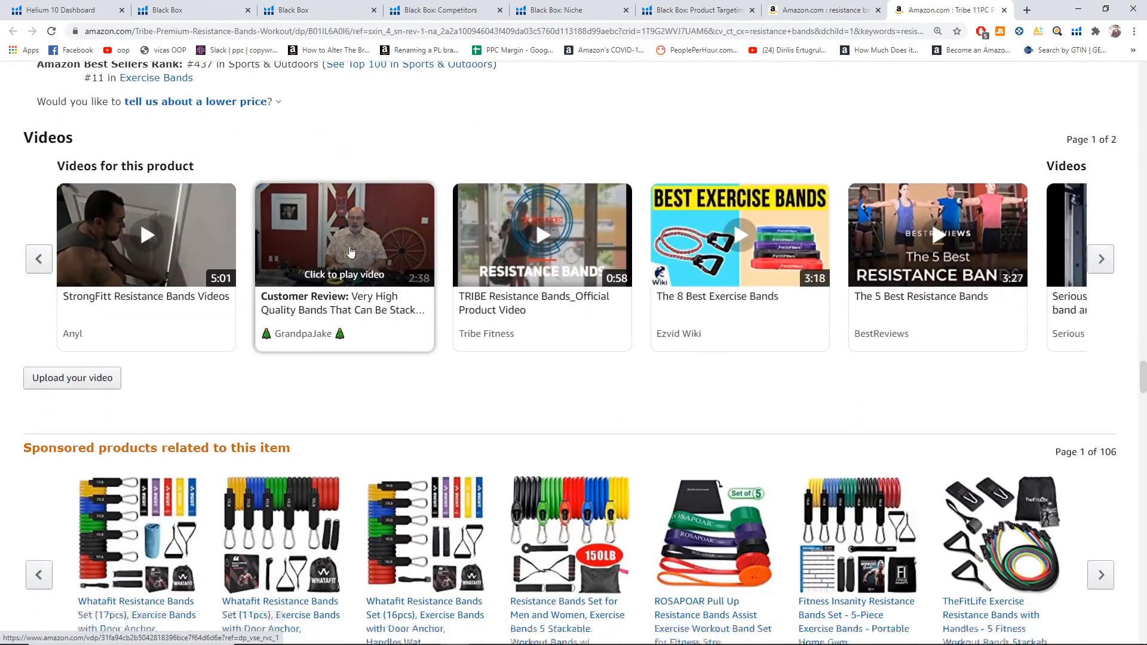
- Examine the second set of sponsored related products and the customer questions, and return to the Tribe listing's bullet points
scroll(350, 251, down, 8)
scroll(351, 251, up, 3)
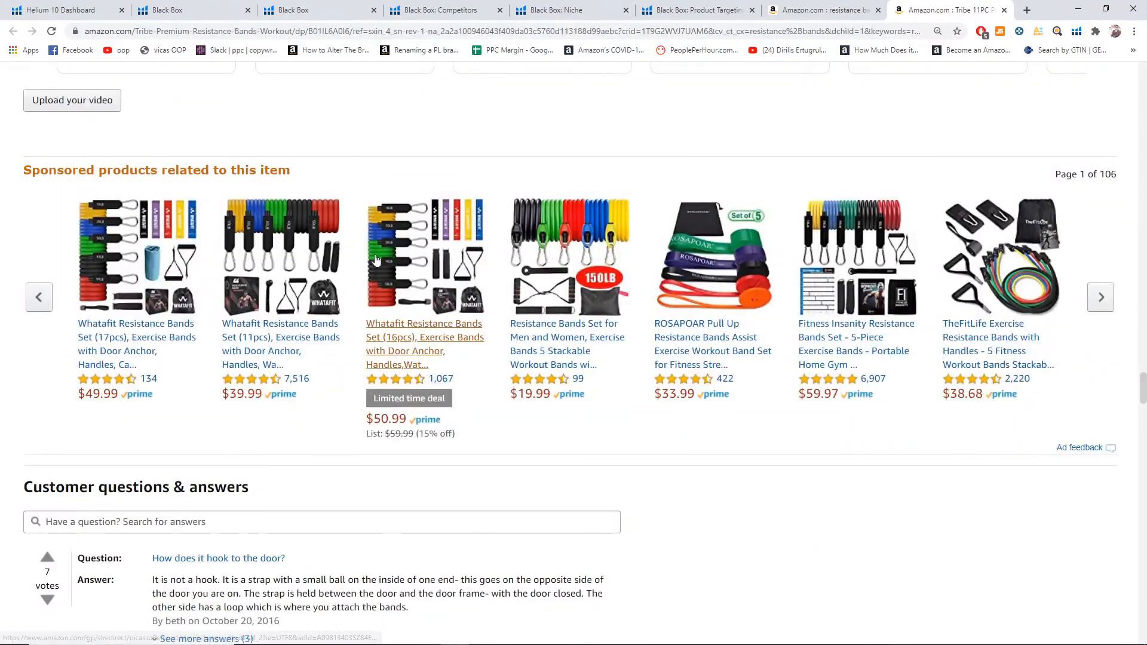
scroll(351, 253, down, 10)
scroll(351, 252, up, 20)
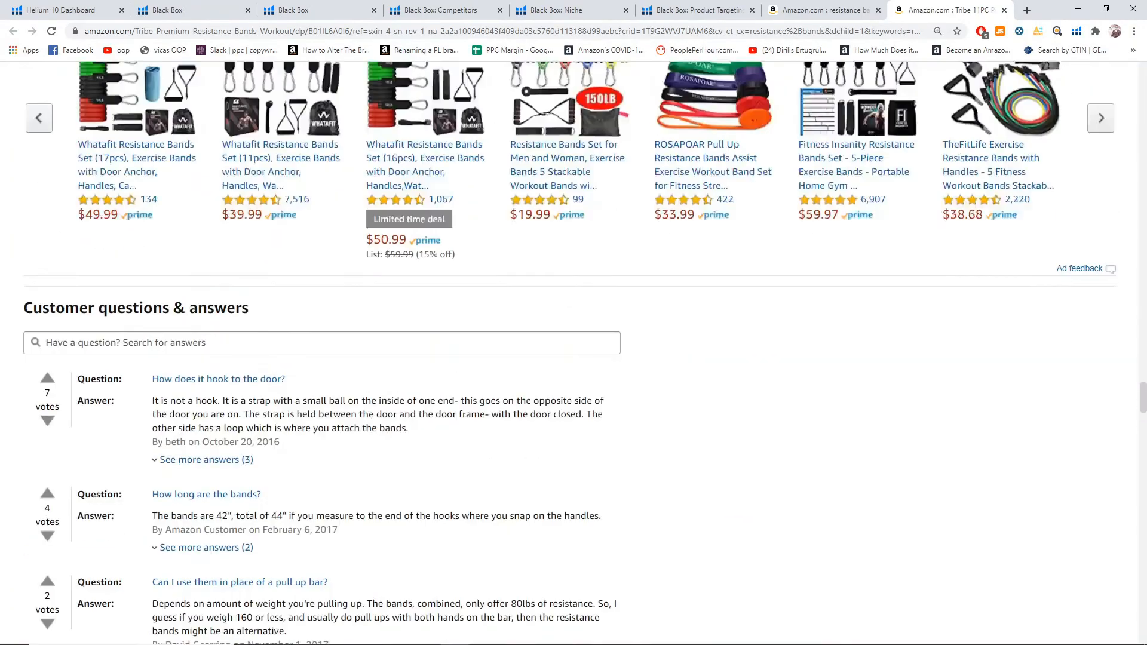
scroll(351, 252, up, 15)
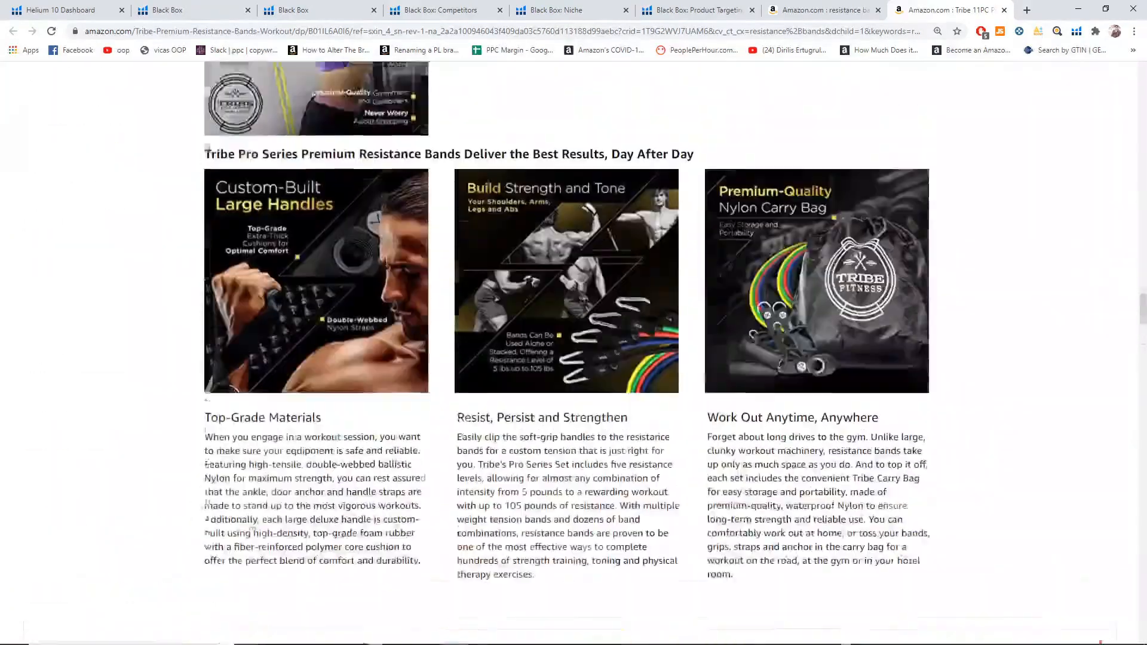
scroll(574, 352, up, 9)
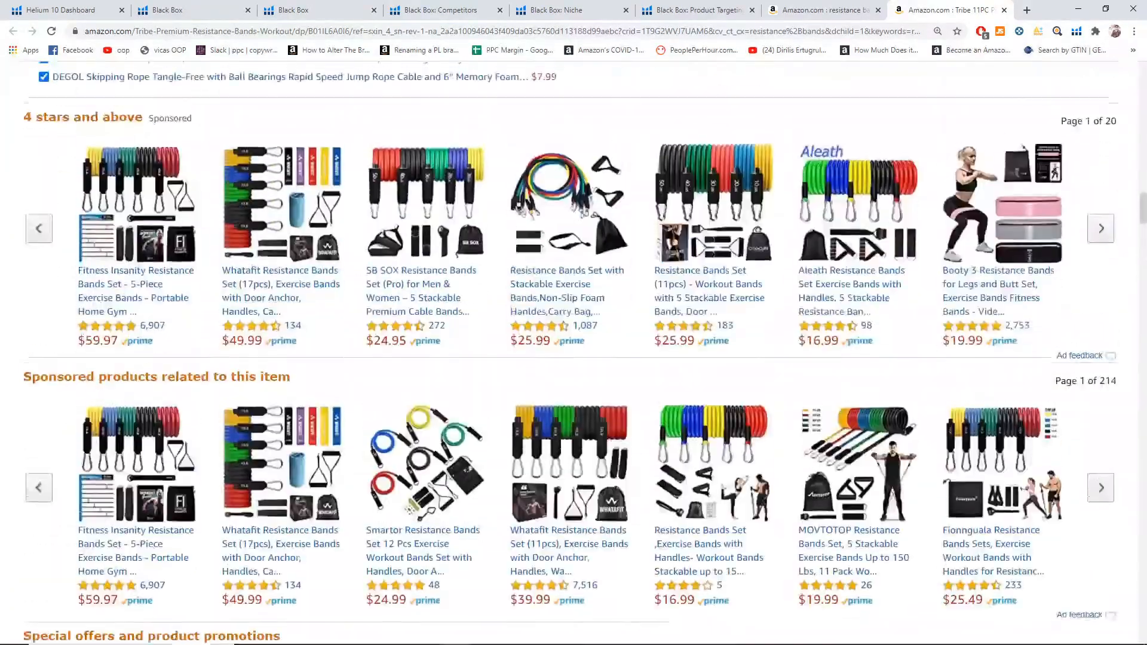
scroll(352, 260, up, 9)
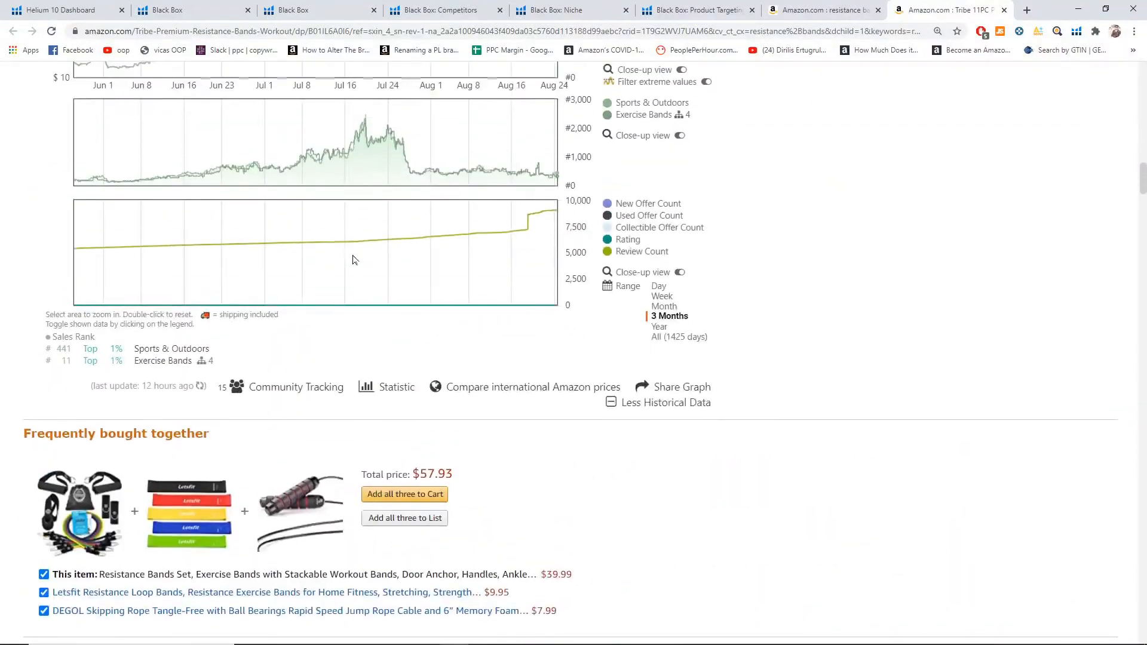
scroll(354, 260, up, 15)
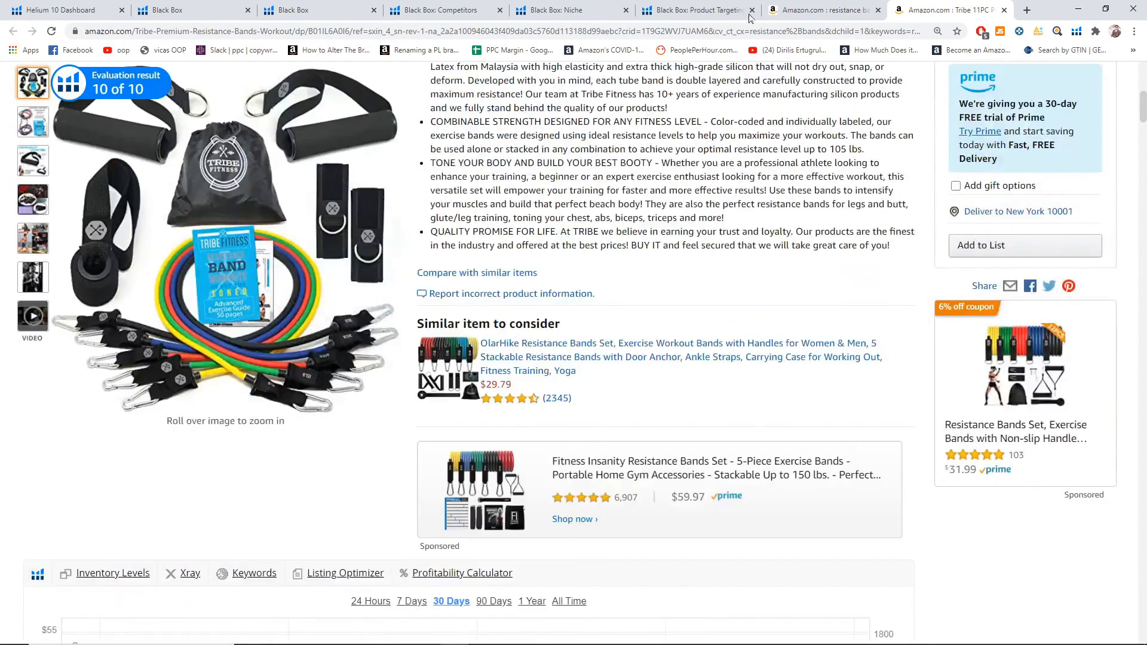
- Check the Product Targeting search form in Black Box and copy the ASIN B01IL6A0I6 from the Tribe listing's web address
click(696, 10)
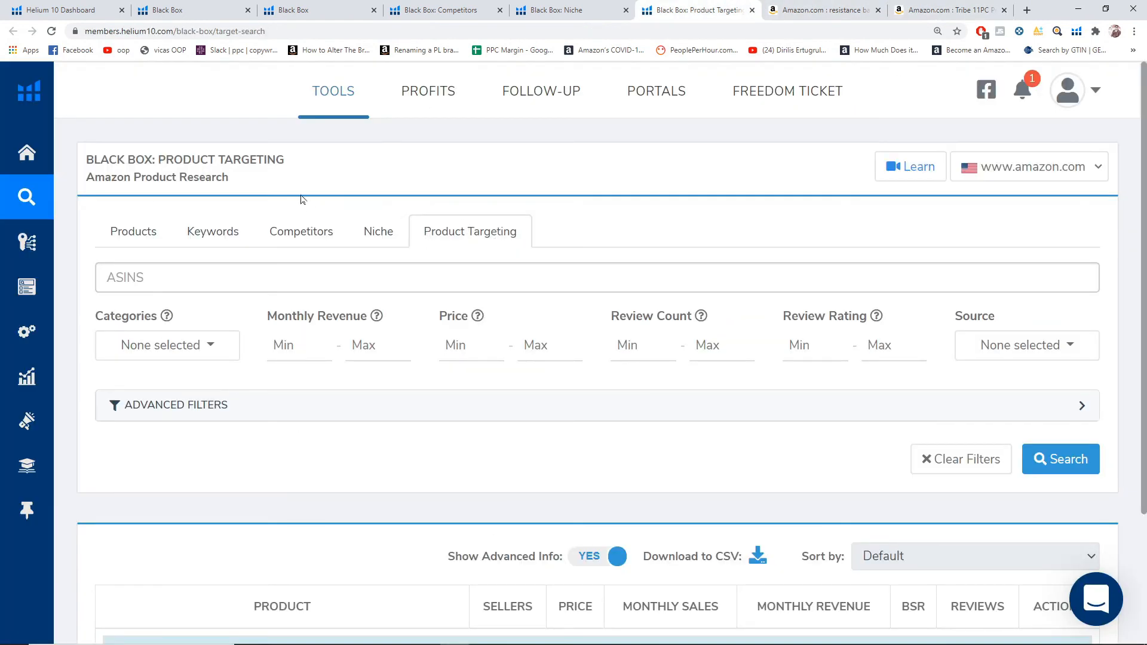
scroll(298, 197, down, 1)
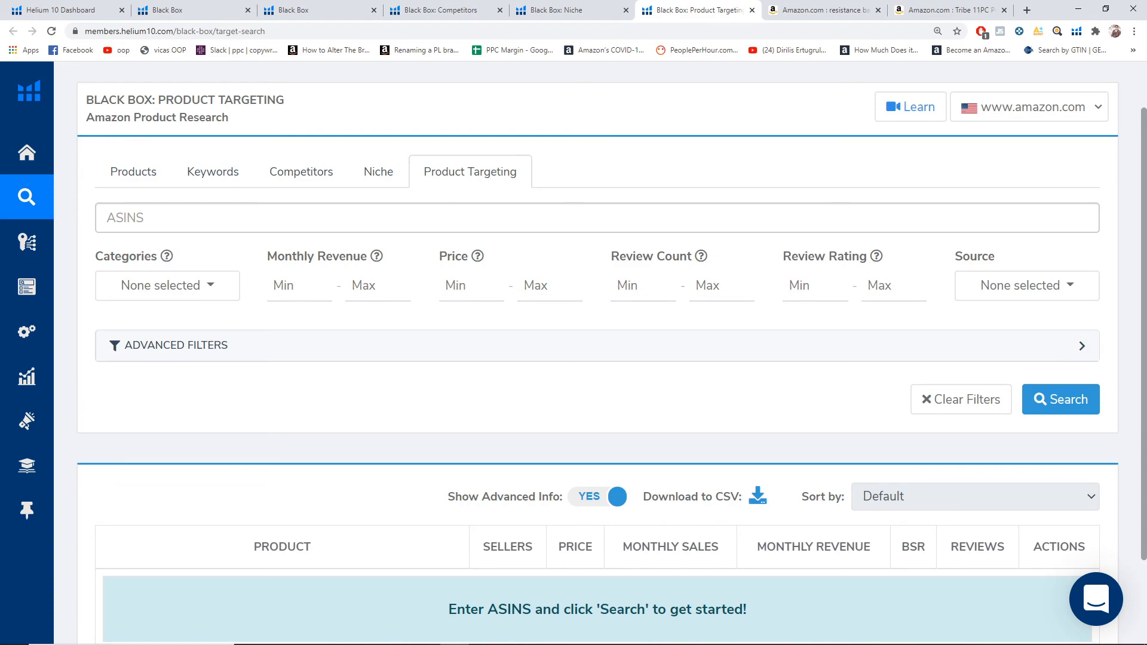
click(944, 11)
scroll(501, 143, up, 5)
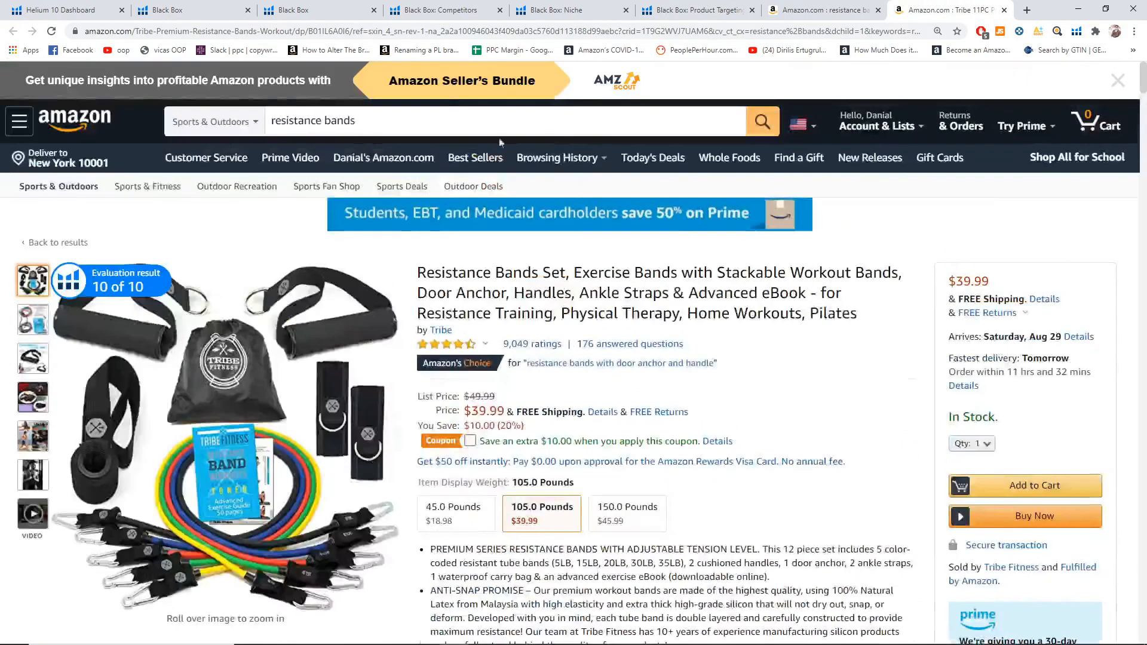
click(337, 31)
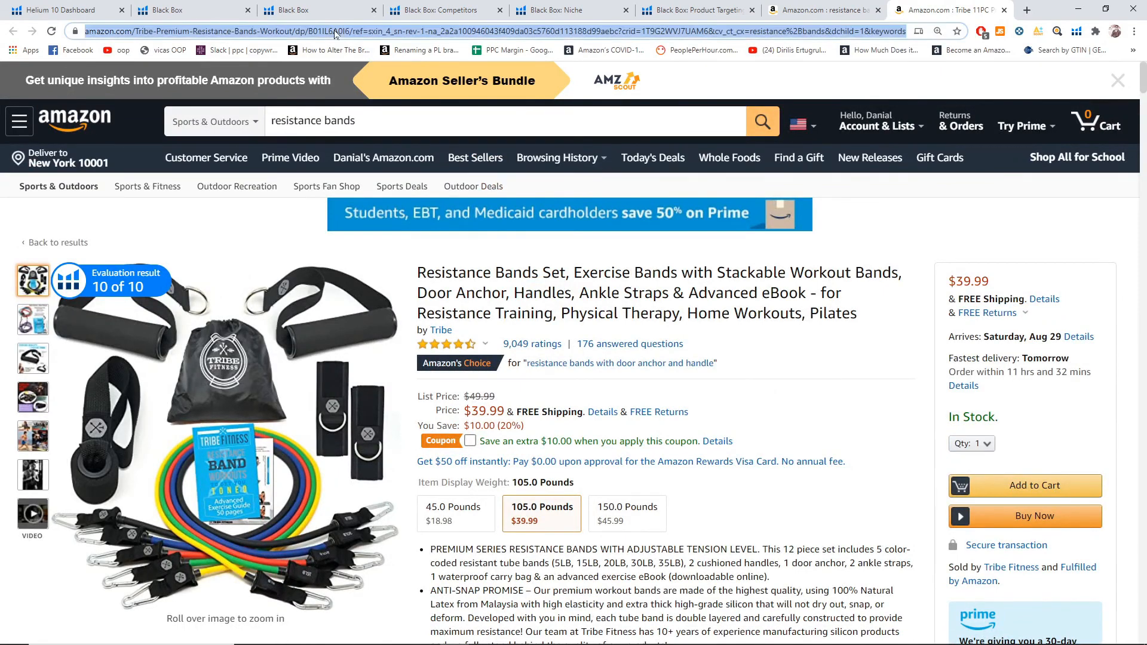
double_click(376, 31)
key(ctrl+c)
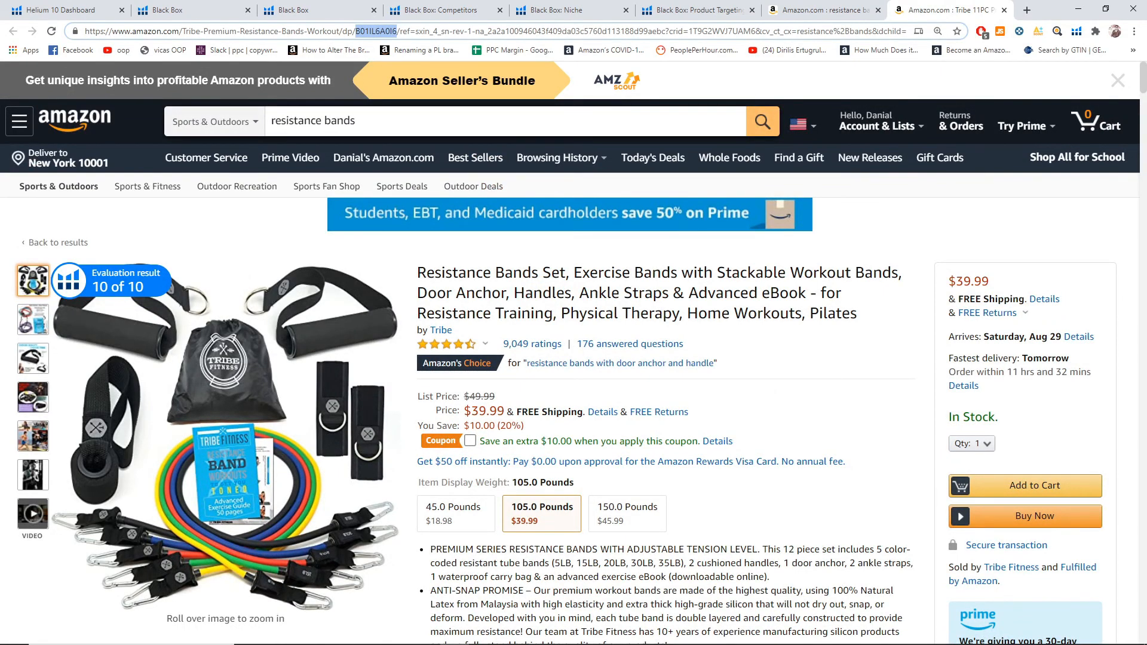
- Run a Black Box Product Targeting search for the ASIN B01IL6A0I6 with no other filters set
click(657, 10)
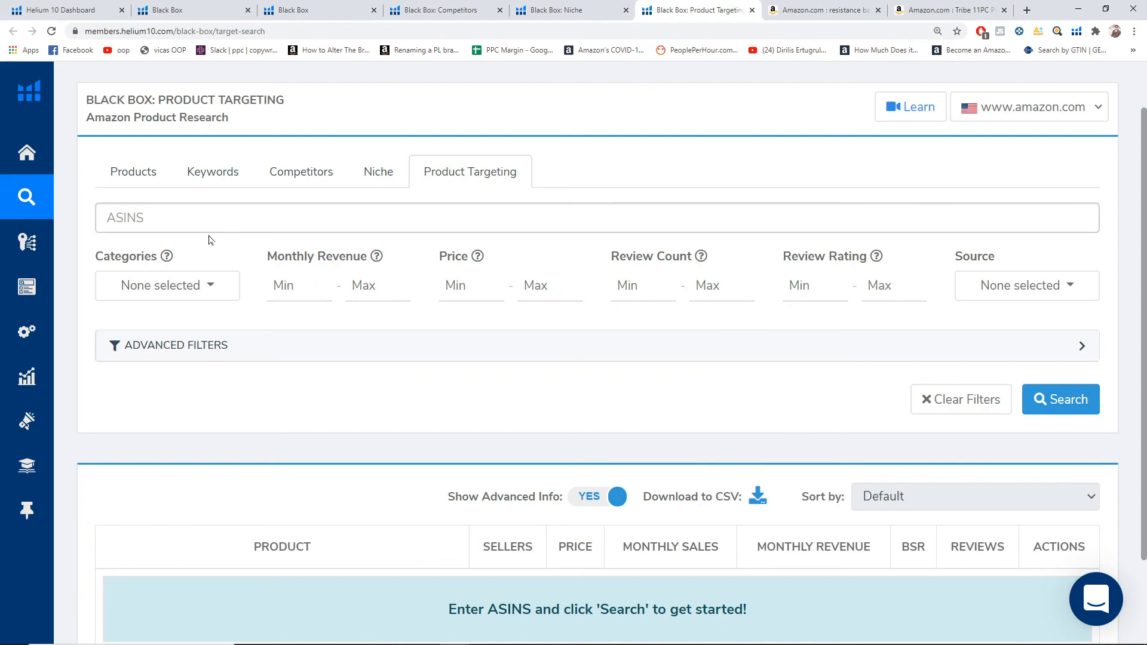
click(212, 219)
key(ctrl+v)
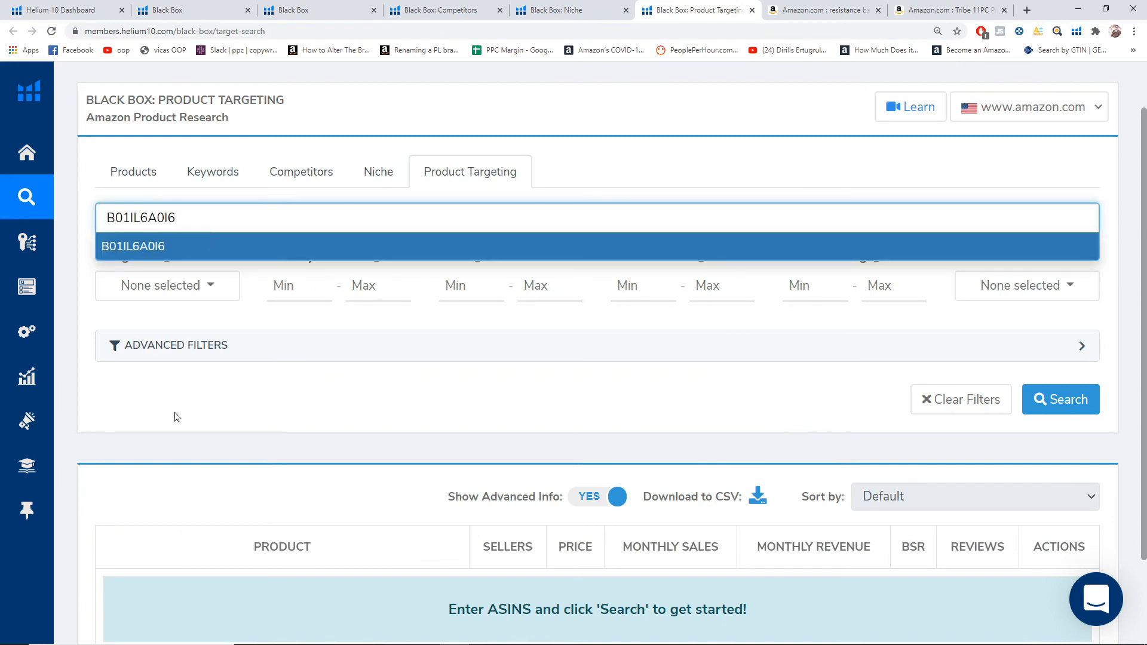
click(145, 250)
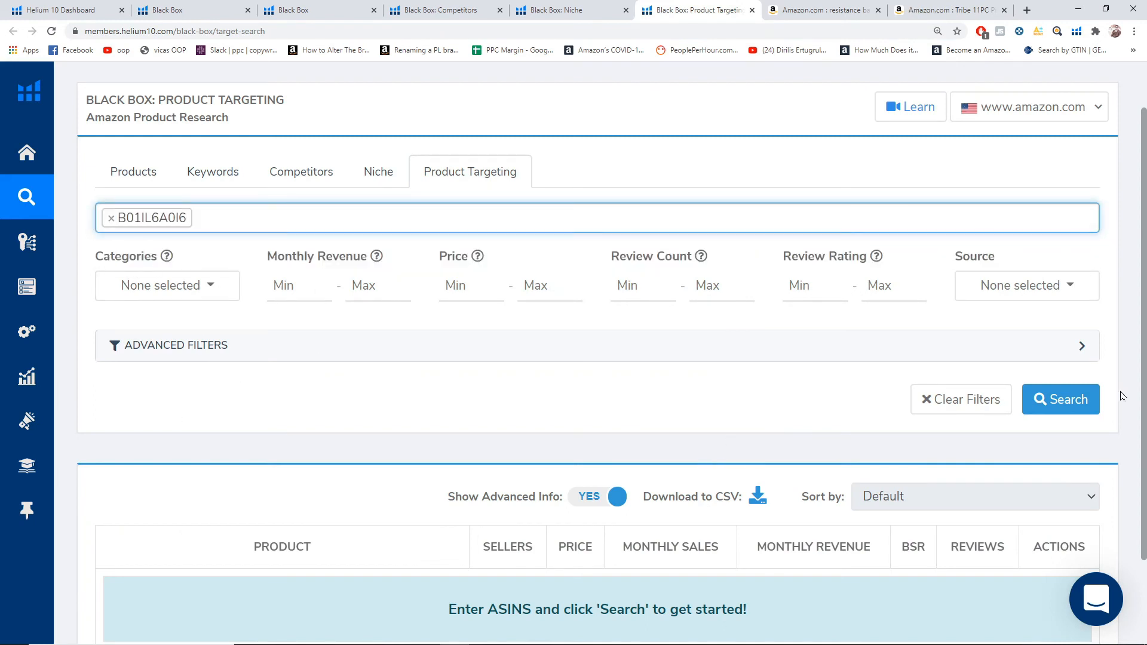
click(1048, 399)
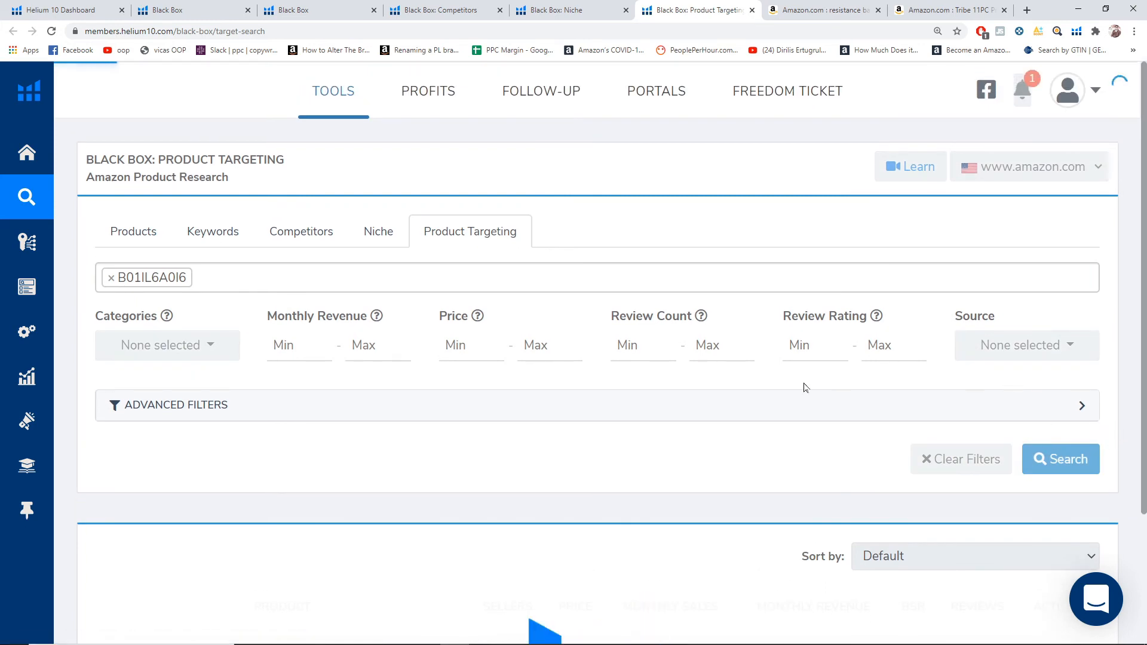
- Review the sales, revenue, BSR and review data of the DEGOL skipping rope and QuickFit workout poster results
scroll(68, 364, down, 6)
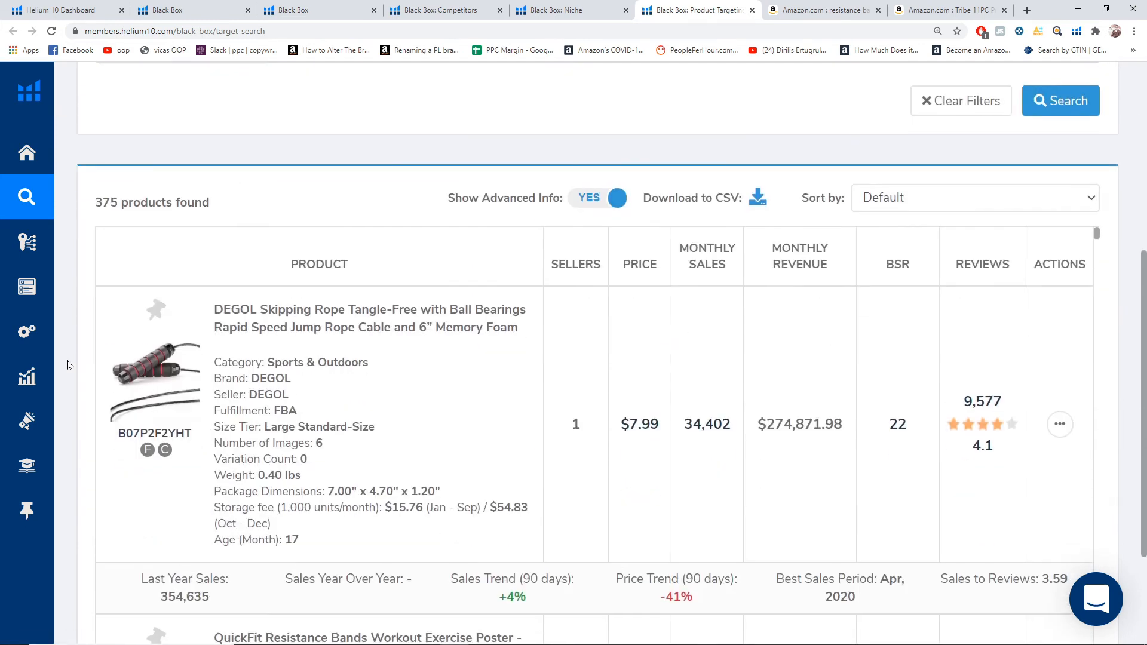
scroll(67, 364, down, 1)
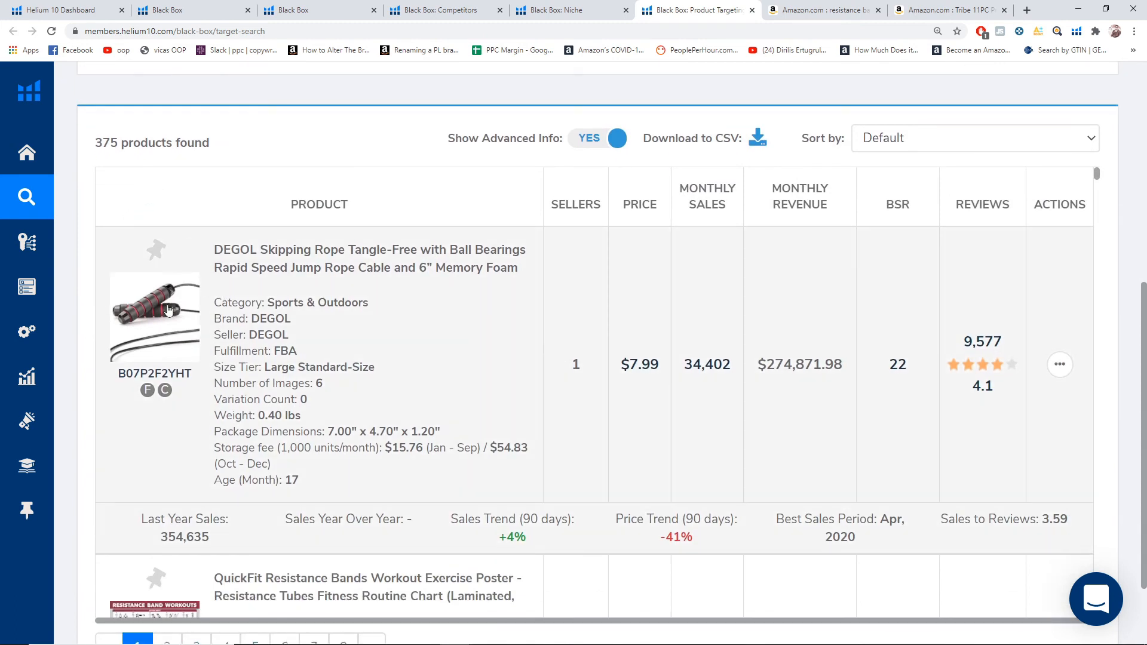
scroll(78, 294, down, 1)
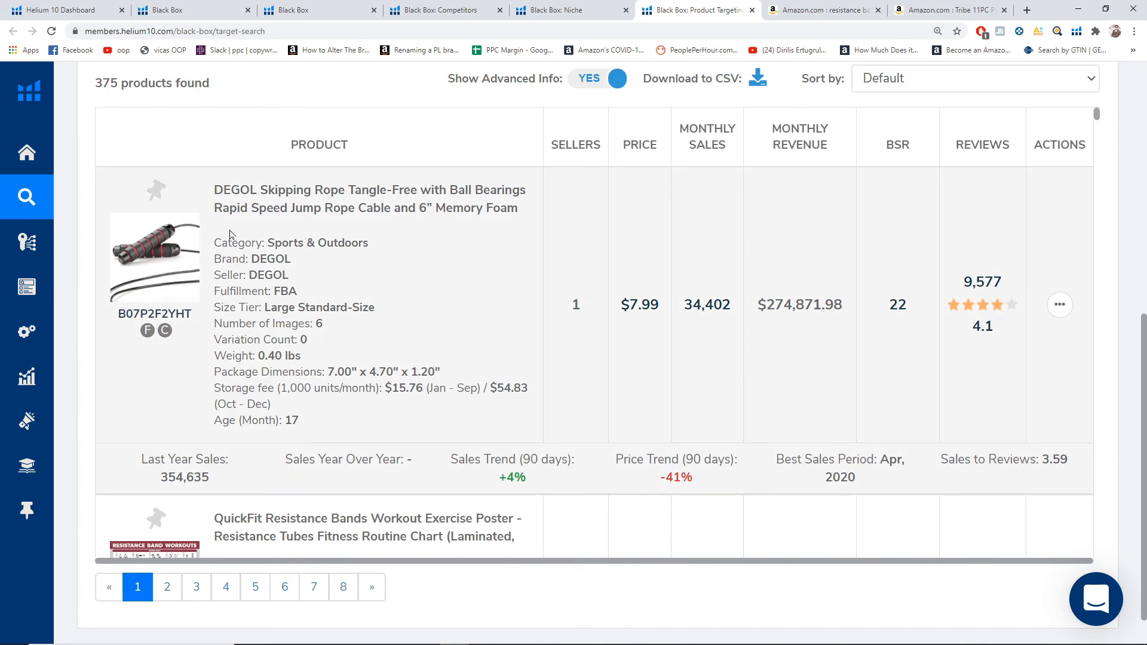
scroll(594, 365, down, 3)
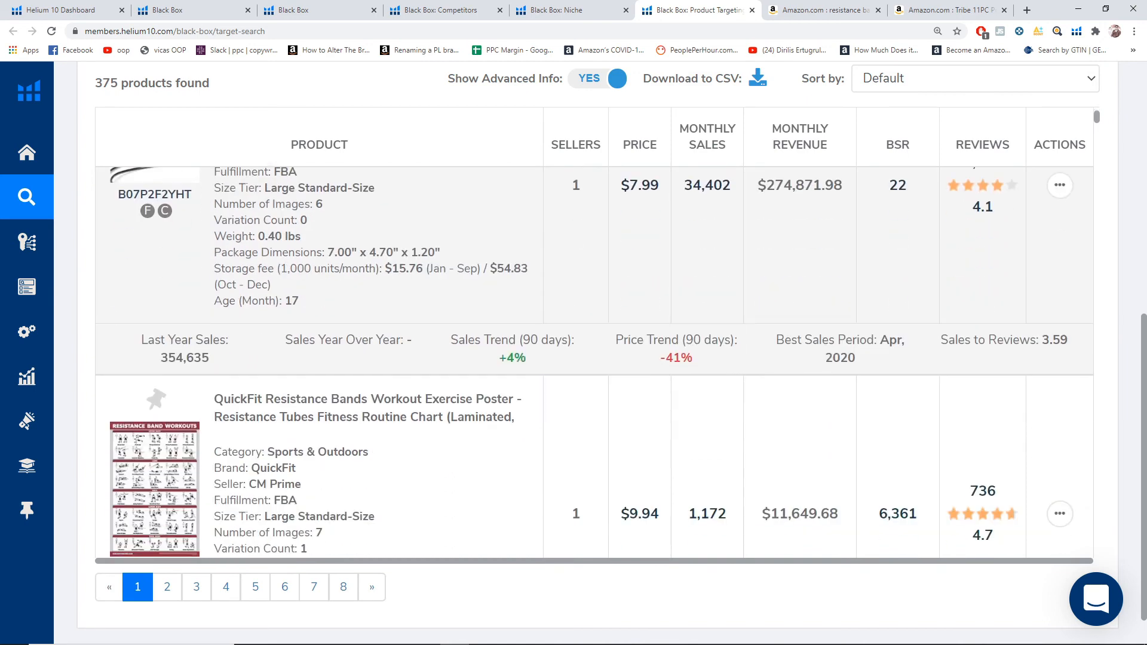
scroll(200, 290, up, 5)
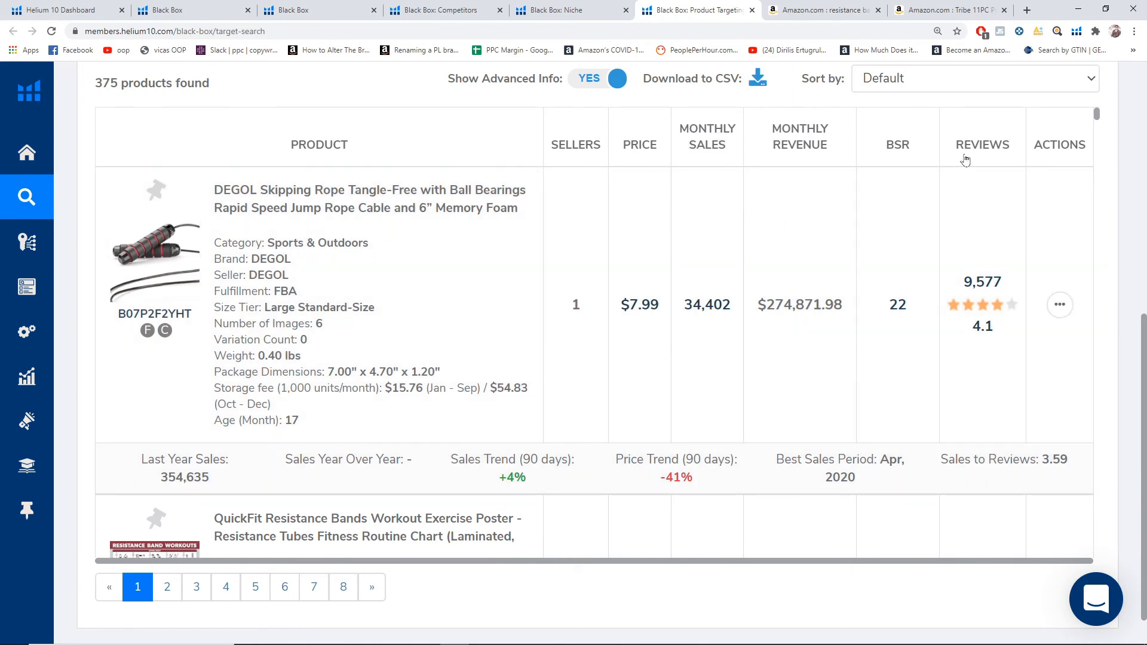
scroll(892, 188, down, 4)
scroll(889, 188, up, 4)
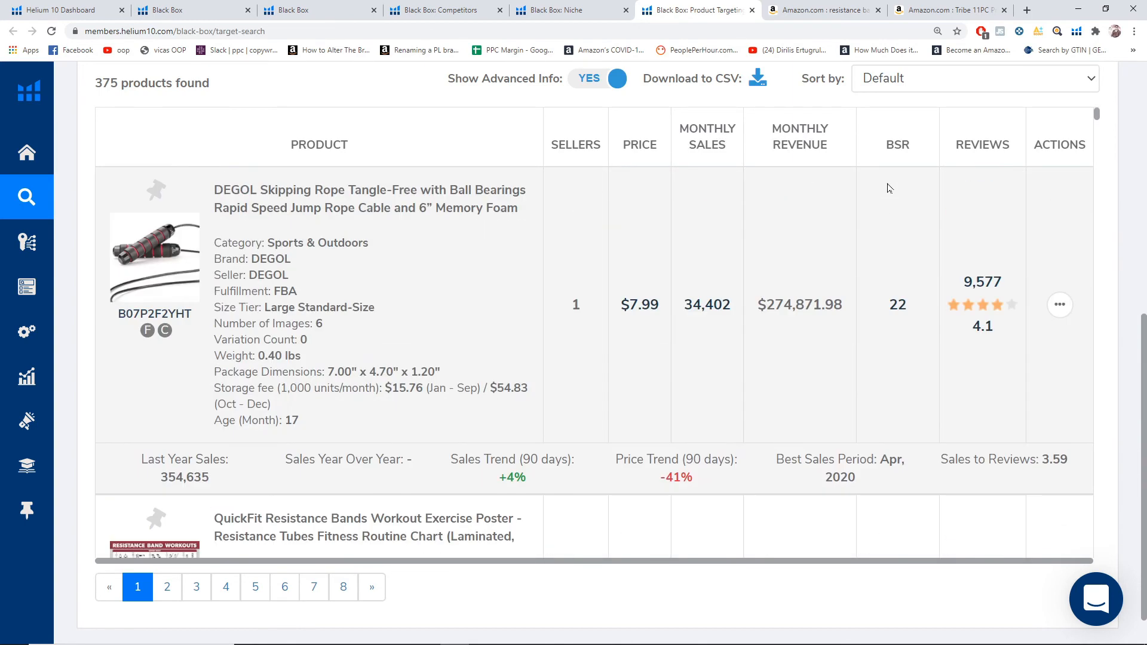
- Browse further down the targeting results, from the QuickFit poster through the Empower adjustable weights to the BalanceFrom yoga mat
scroll(282, 192, up, 1)
scroll(169, 314, down, 5)
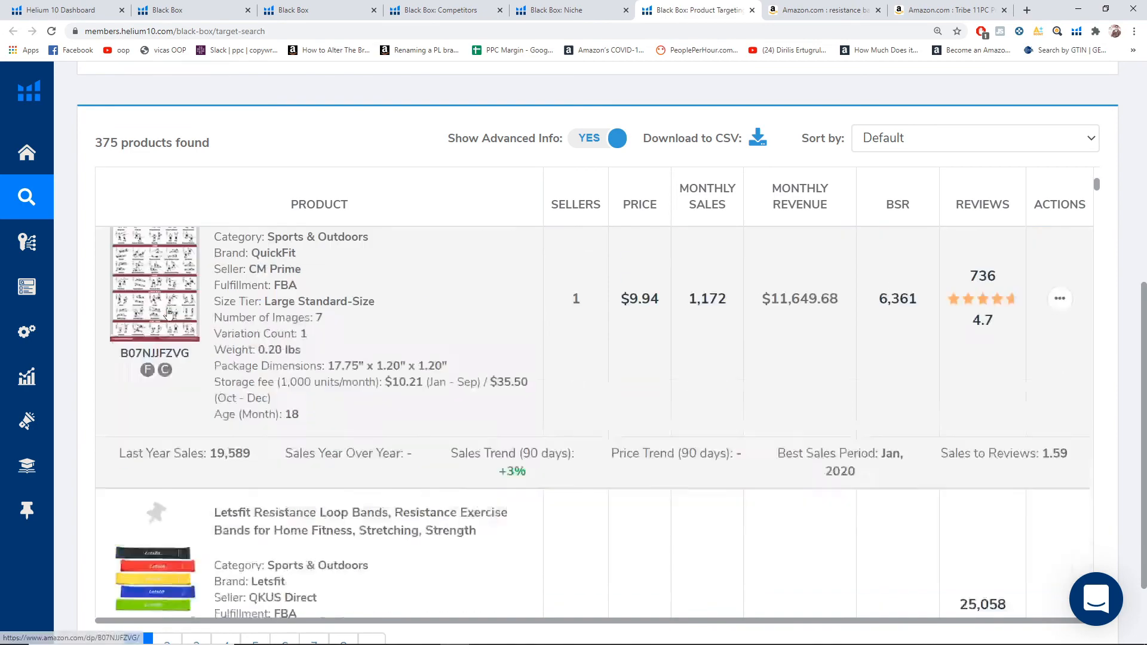
scroll(169, 314, down, 13)
scroll(159, 305, up, 3)
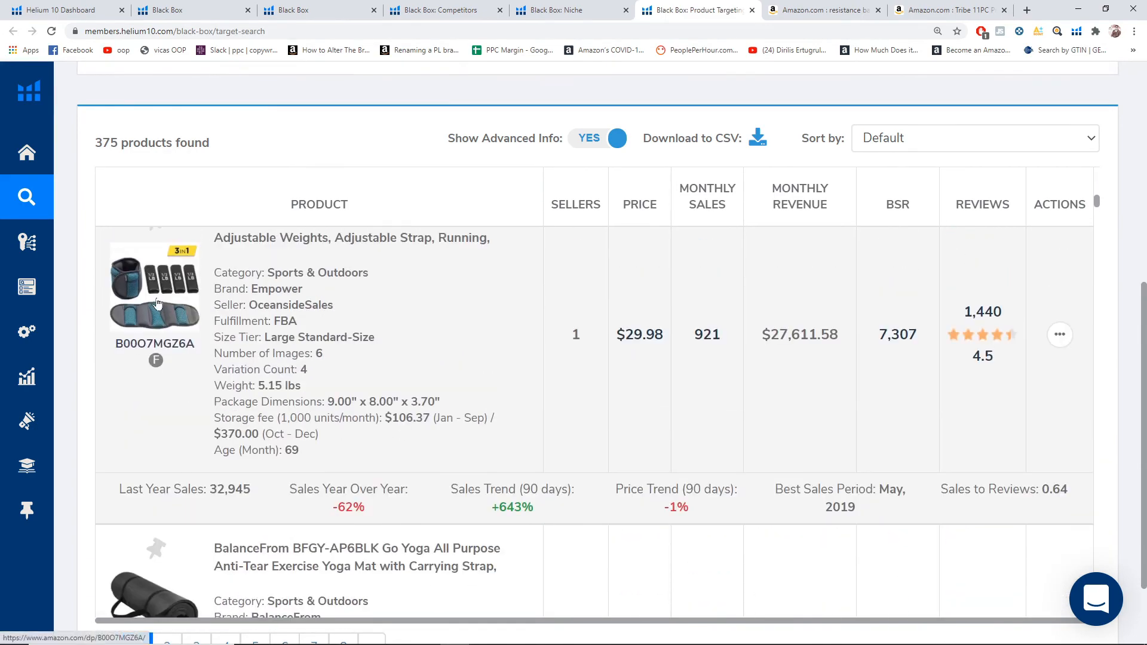
scroll(207, 298, down, 3)
scroll(207, 298, down, 6)
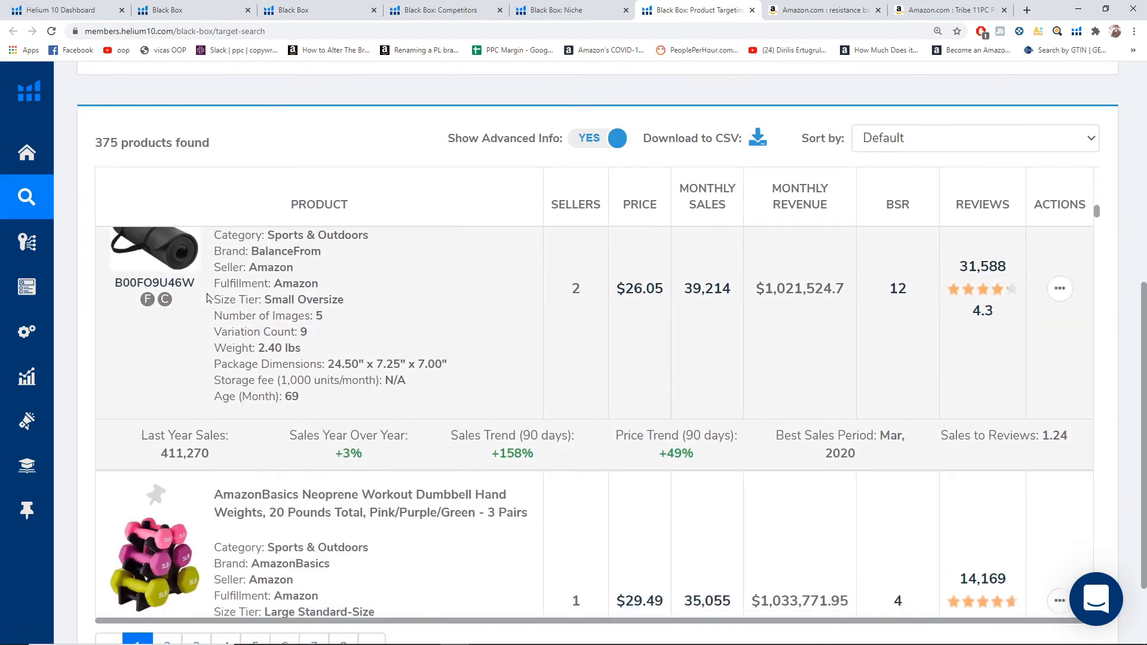
scroll(206, 298, up, 11)
- Check the Tribe listing on Amazon, then review the dumbbell, gliding disc and loop band results before returning to the search filters
click(914, 11)
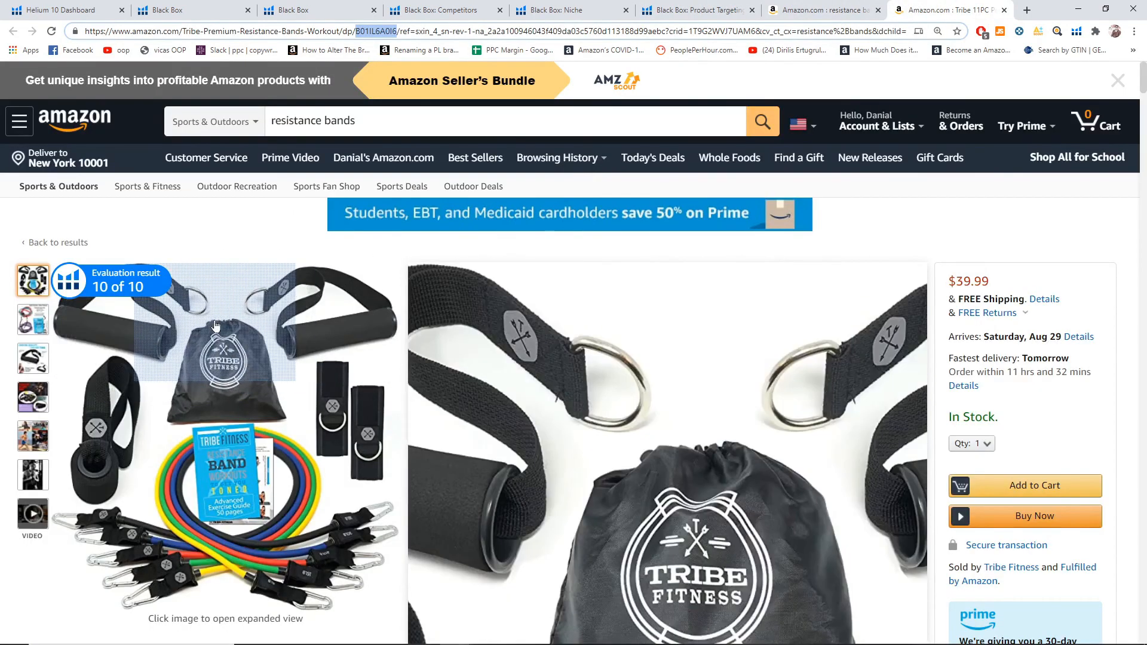
click(672, 4)
scroll(595, 418, down, 5)
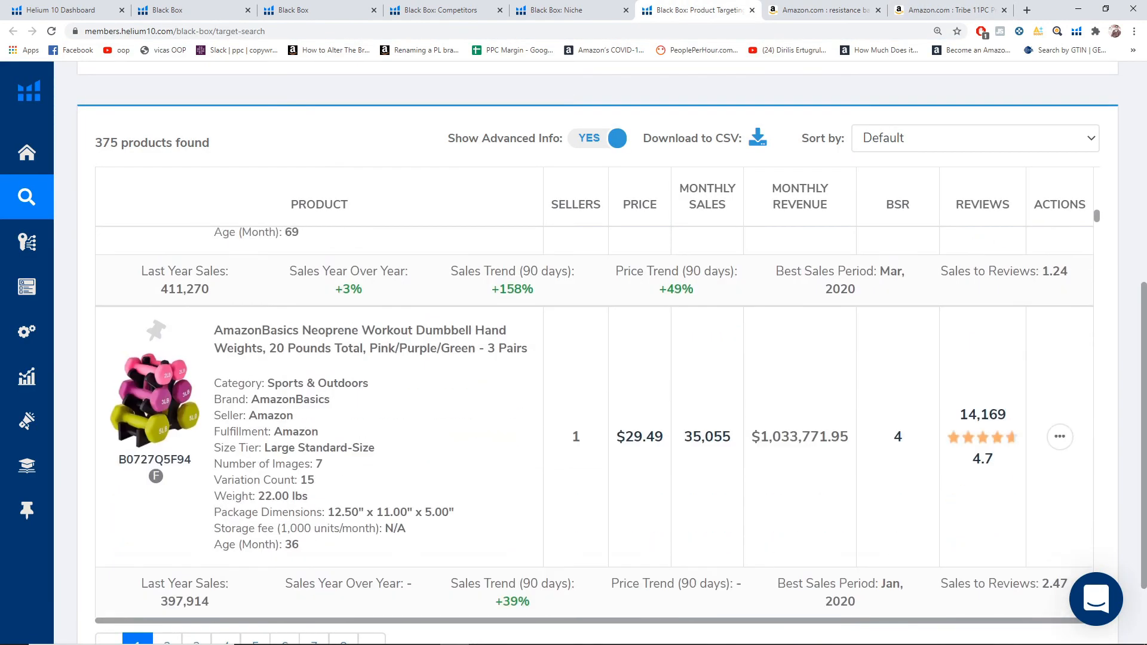
scroll(594, 419, down, 10)
scroll(595, 419, up, 5)
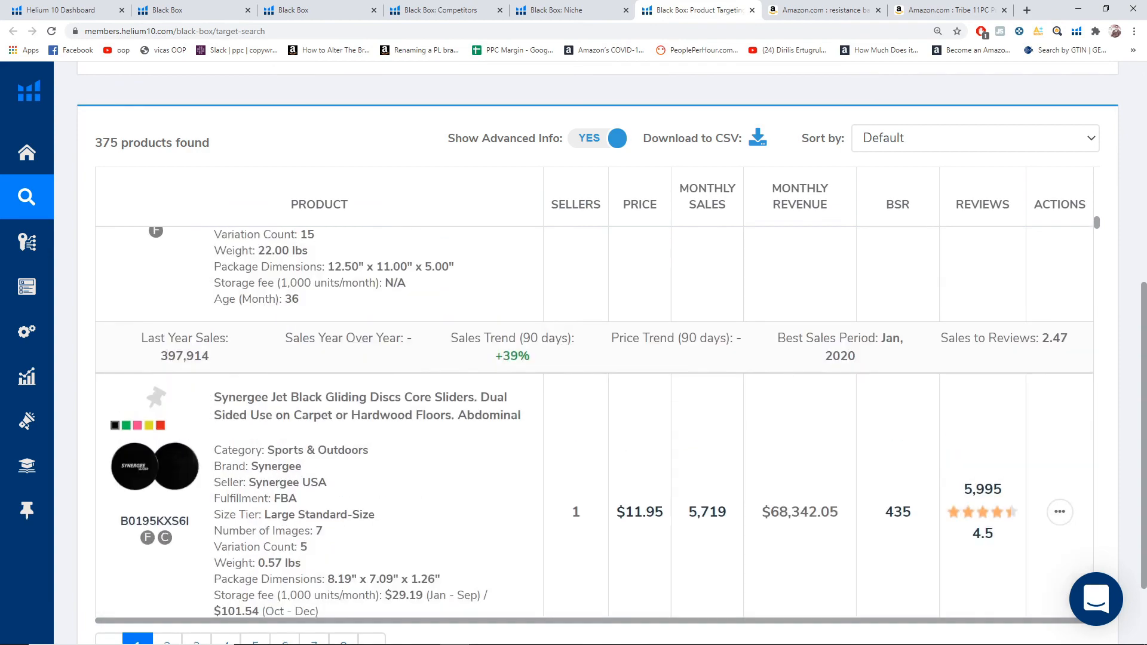
scroll(595, 418, up, 10)
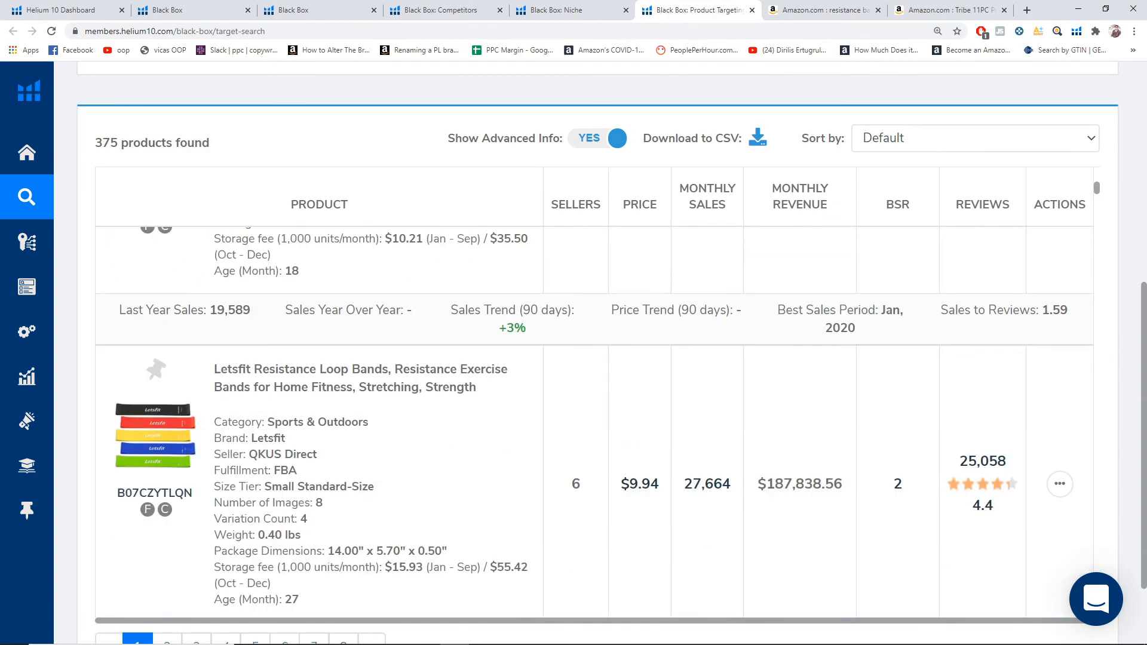
scroll(93, 306, up, 15)
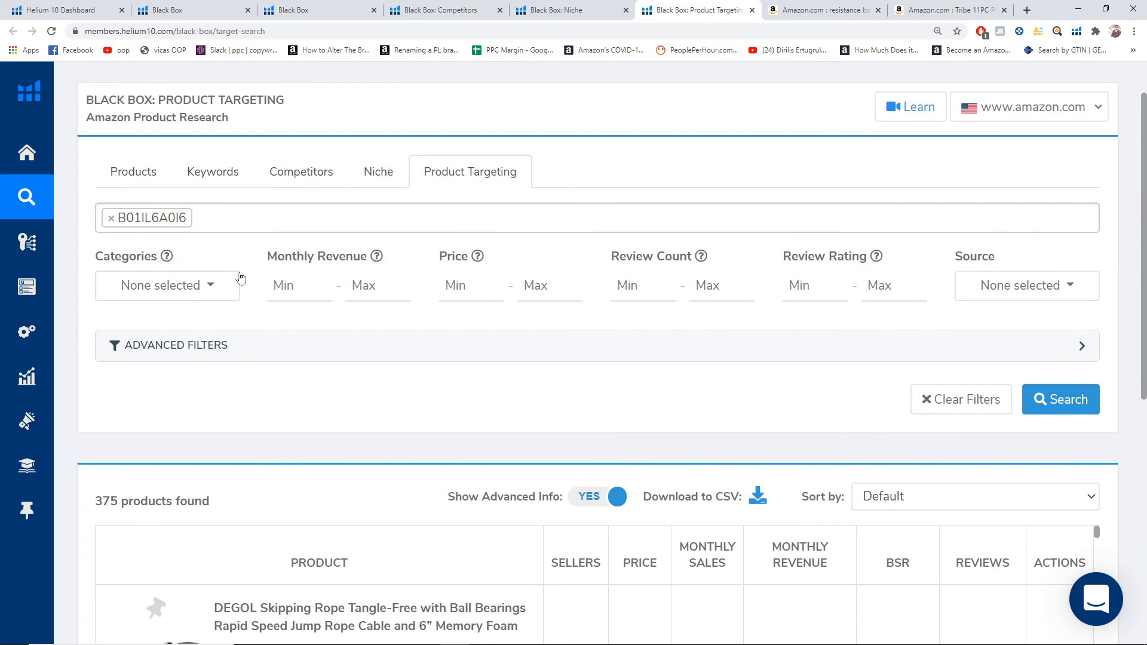
- Expand the advanced filters of the Product Targeting search and review them together with the options of the Source filter
click(393, 357)
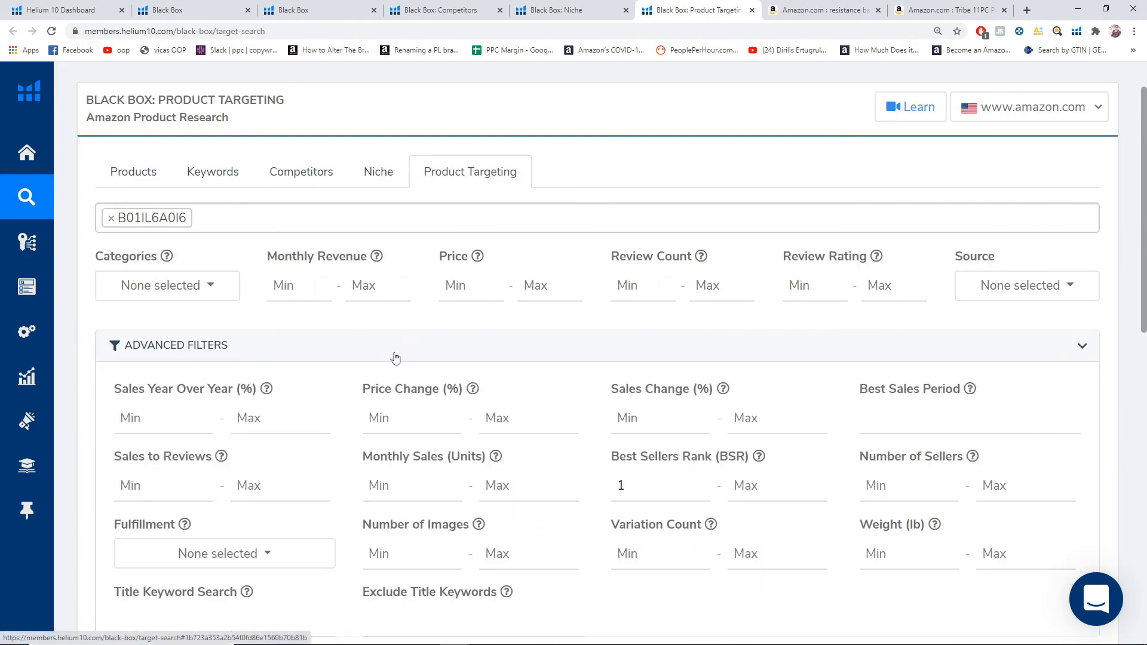
scroll(395, 358, down, 3)
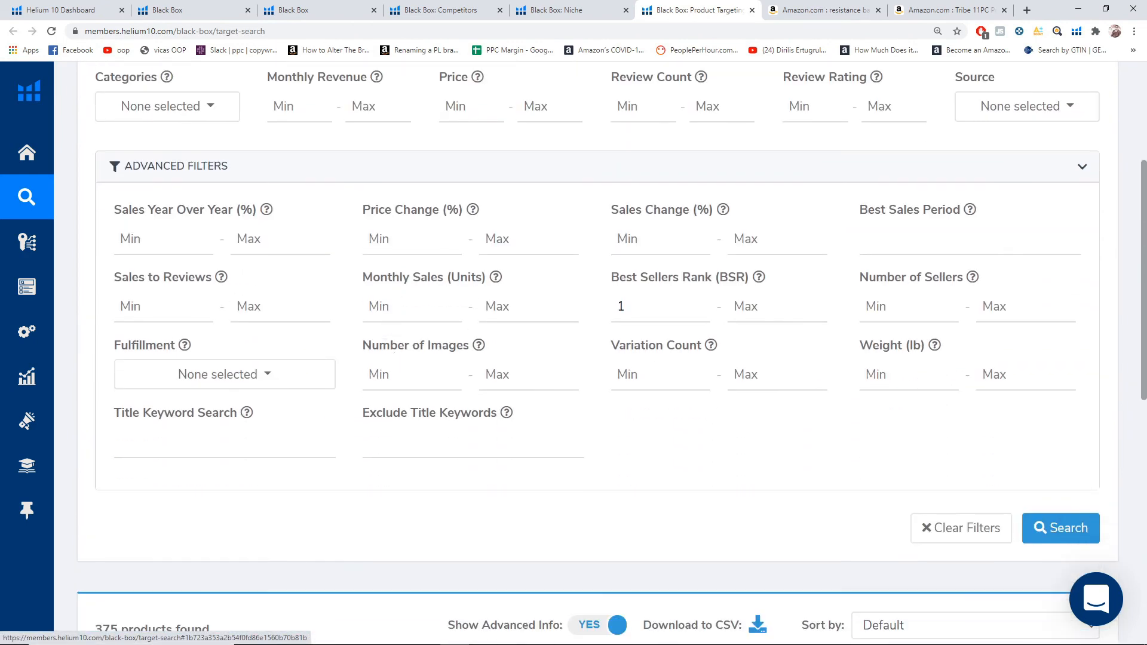
scroll(468, 396, up, 1)
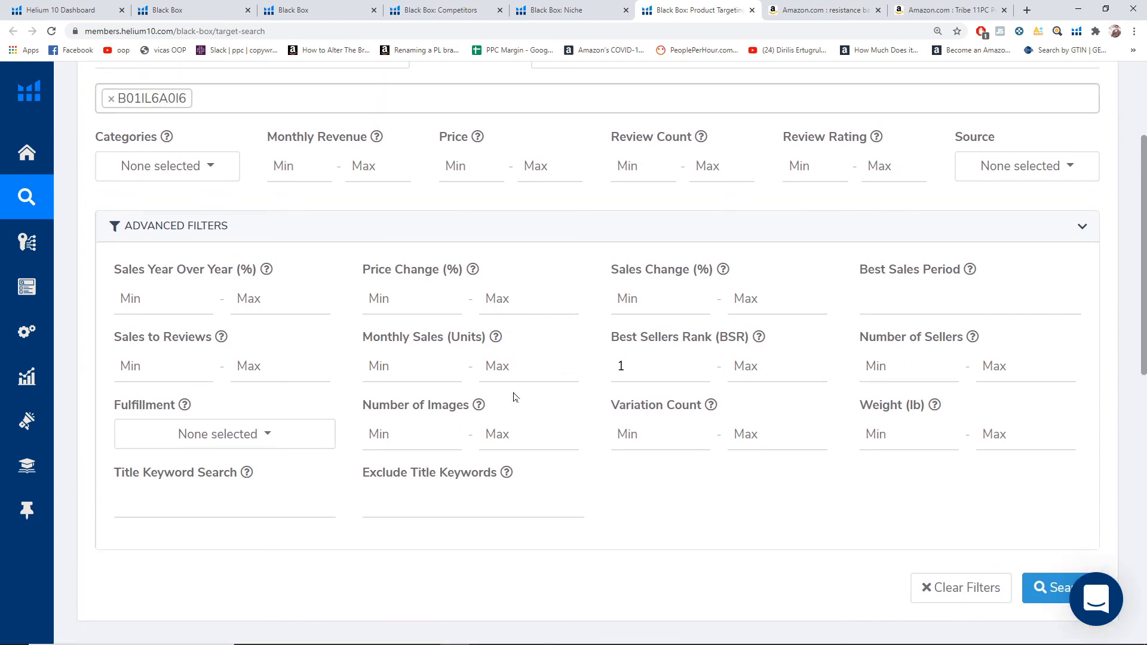
scroll(455, 367, up, 2)
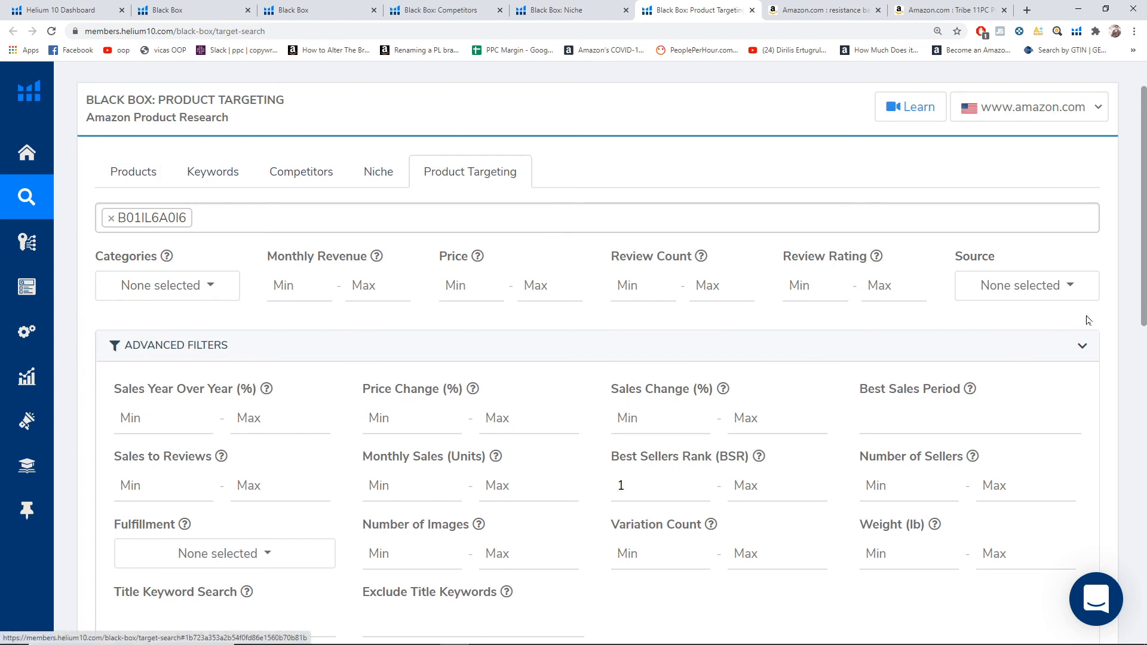
click(1086, 296)
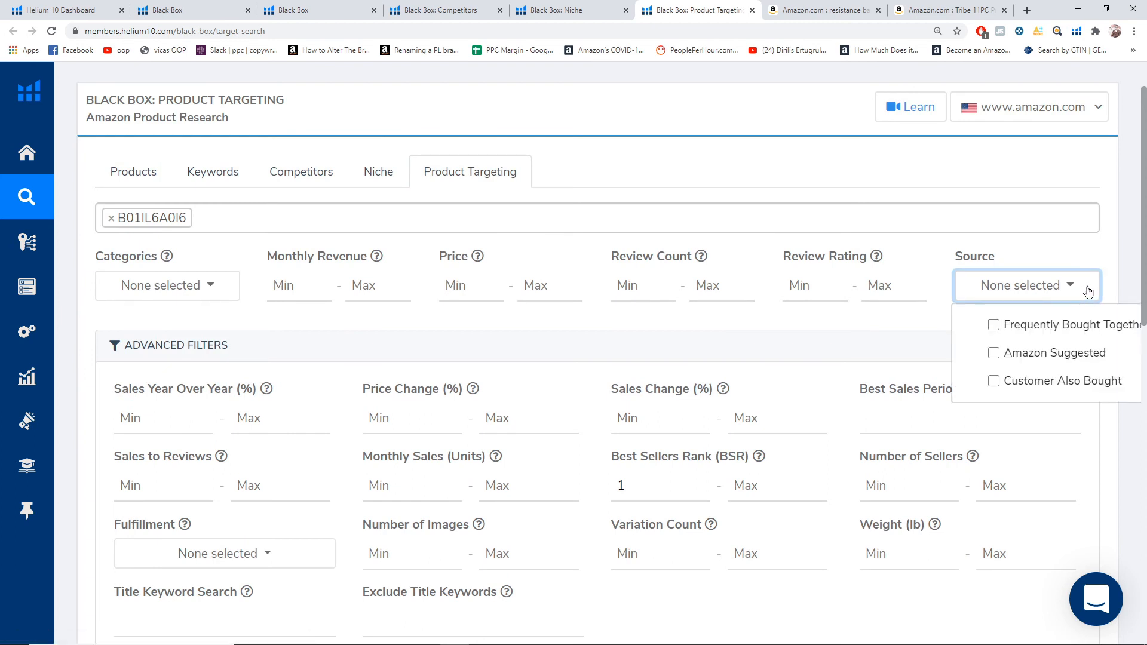
click(1115, 275)
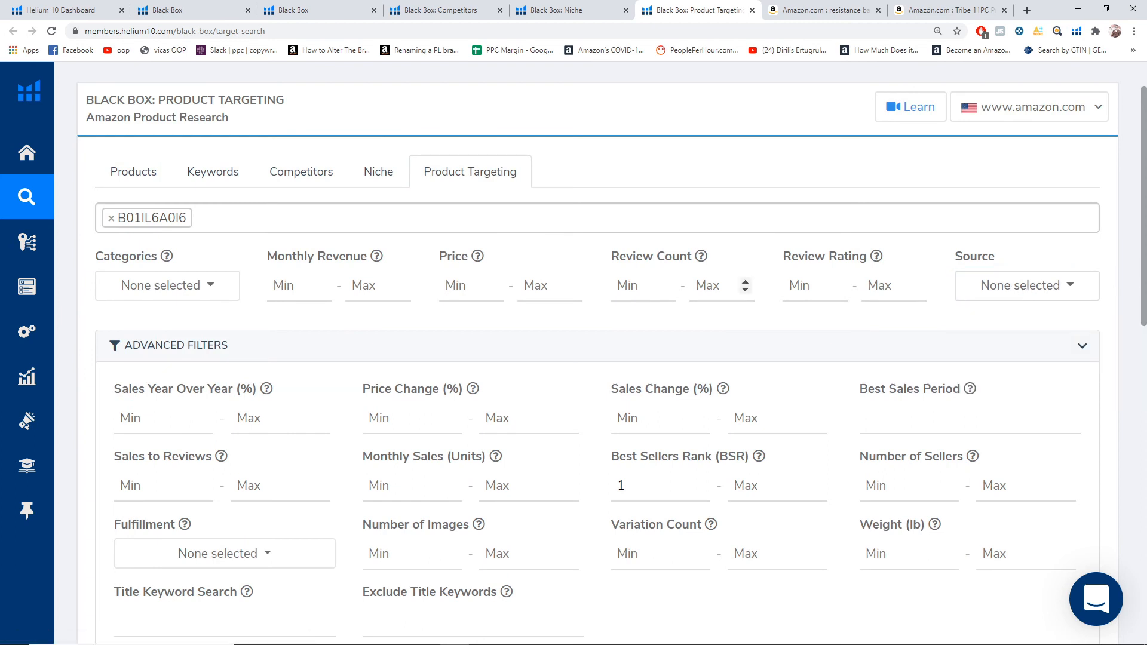
click(1070, 292)
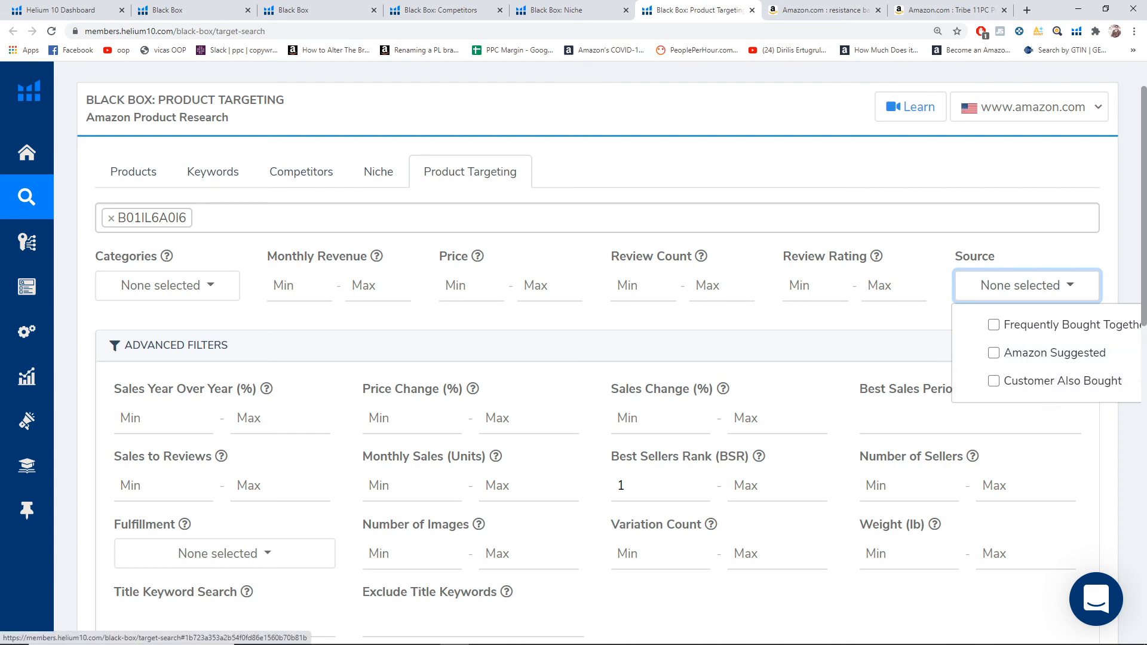
click(1119, 464)
- Compare the source badges on the DEGOL skipping rope and QuickFit poster results with the Source filter's options
scroll(561, 418, down, 10)
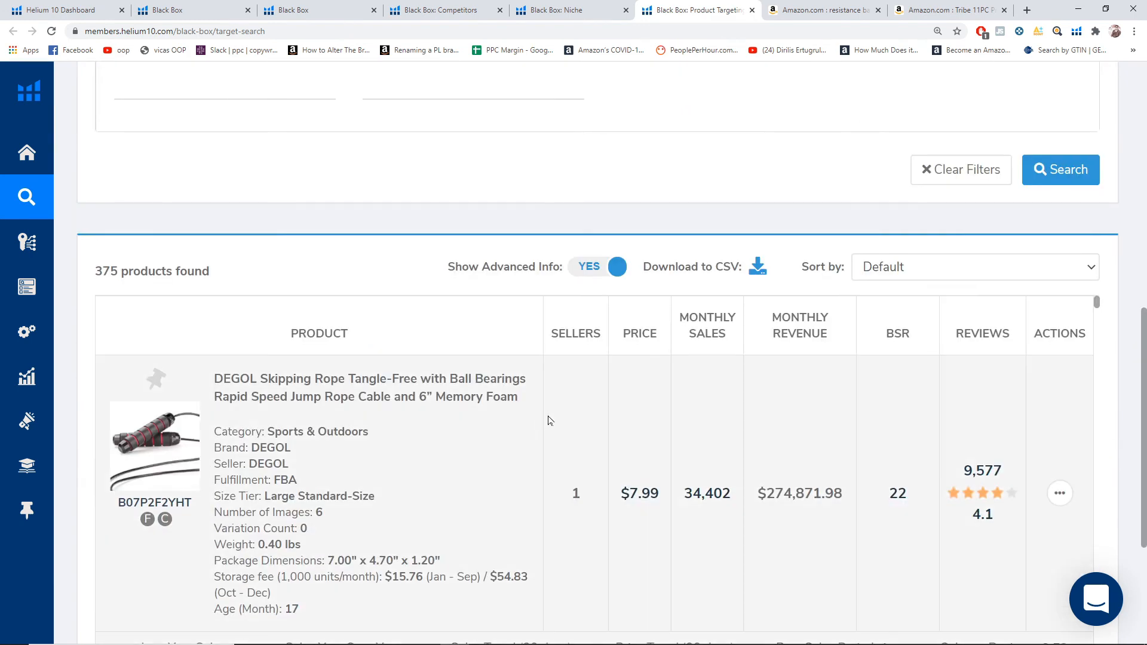
scroll(189, 427, up, 1)
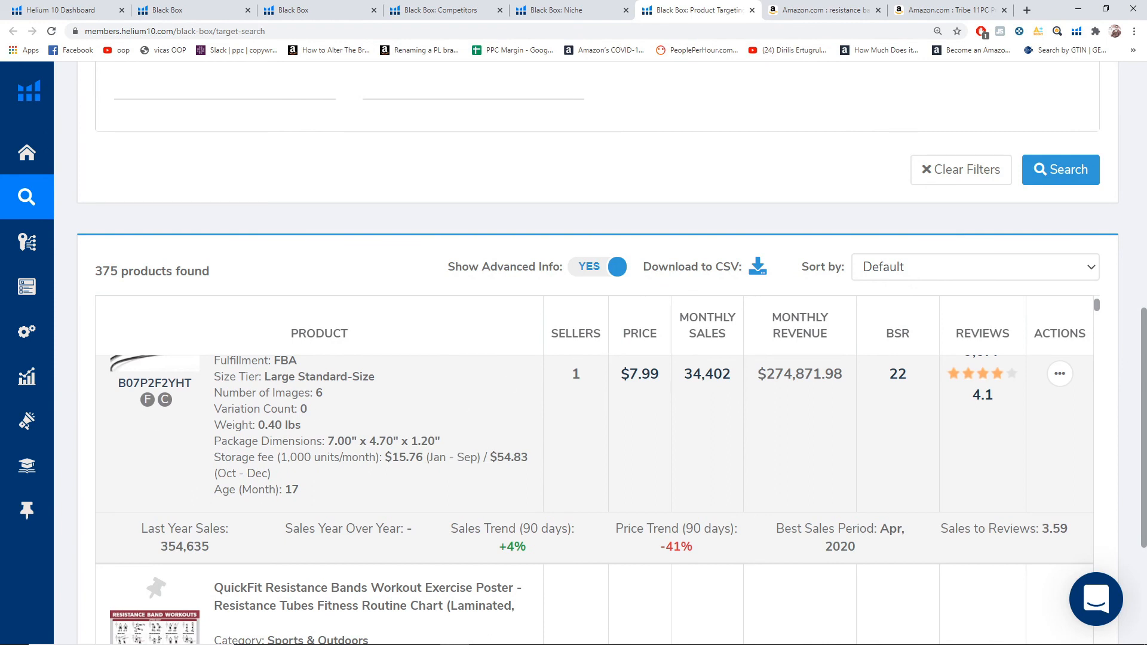
scroll(134, 423, down, 4)
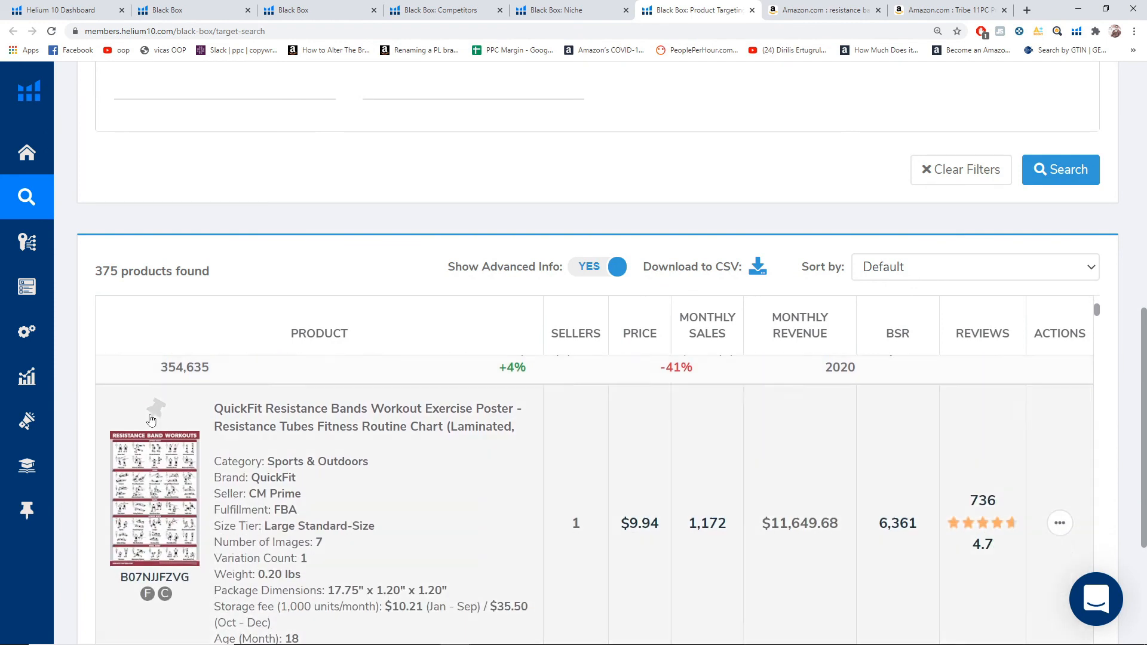
scroll(150, 419, up, 3)
scroll(150, 419, up, 3)
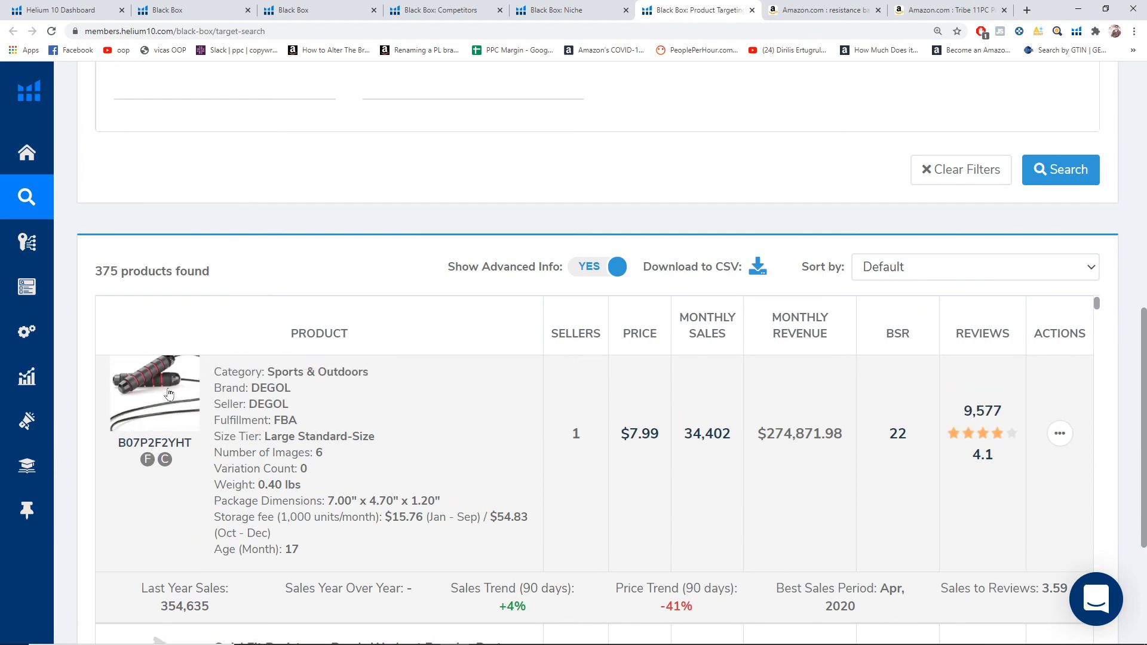
scroll(1123, 267, up, 6)
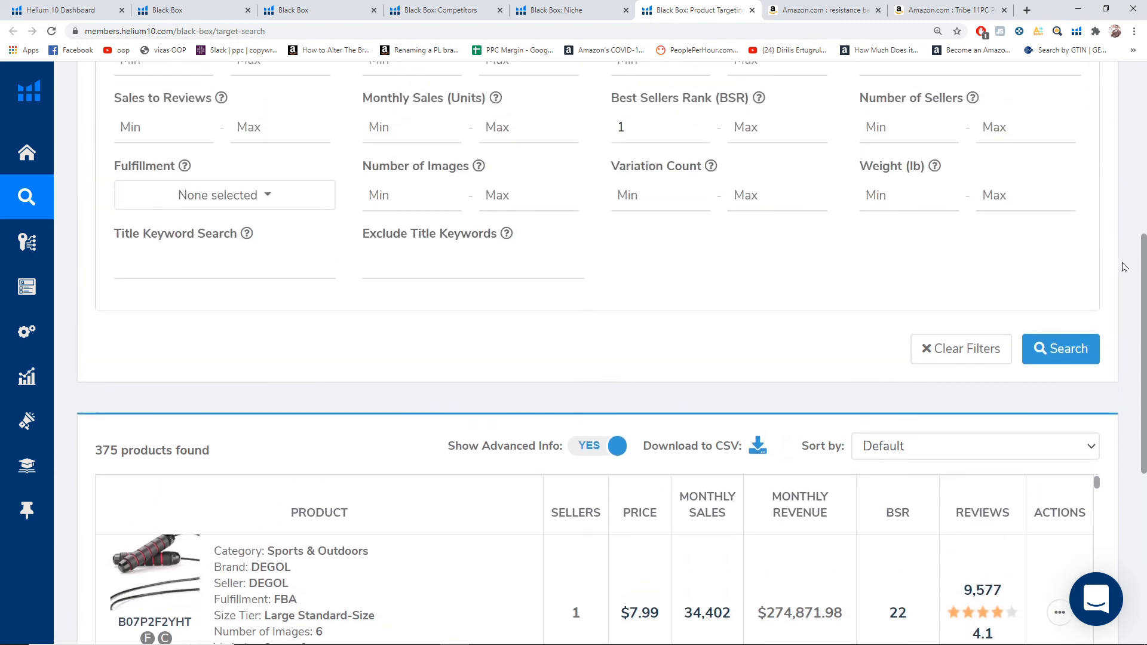
scroll(1124, 267, up, 1)
click(1082, 178)
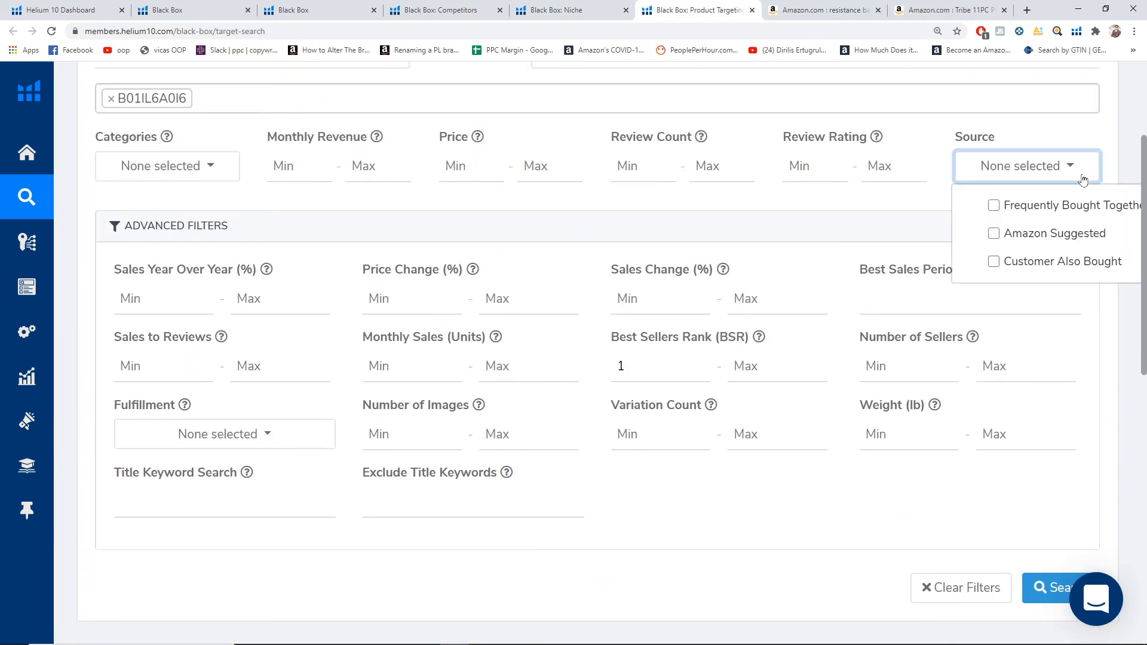
- Check the source badges of further results, from the loop bands and adjustable weights through the yoga mat to the core sliders
scroll(1129, 360, down, 8)
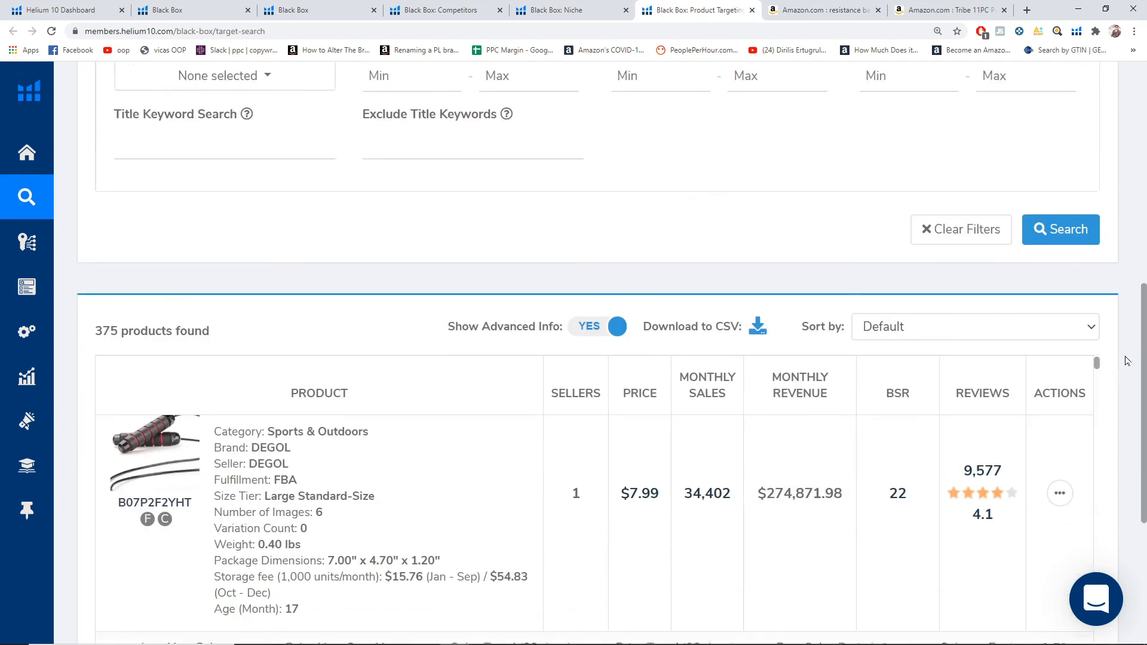
scroll(141, 363, down, 2)
scroll(141, 363, down, 12)
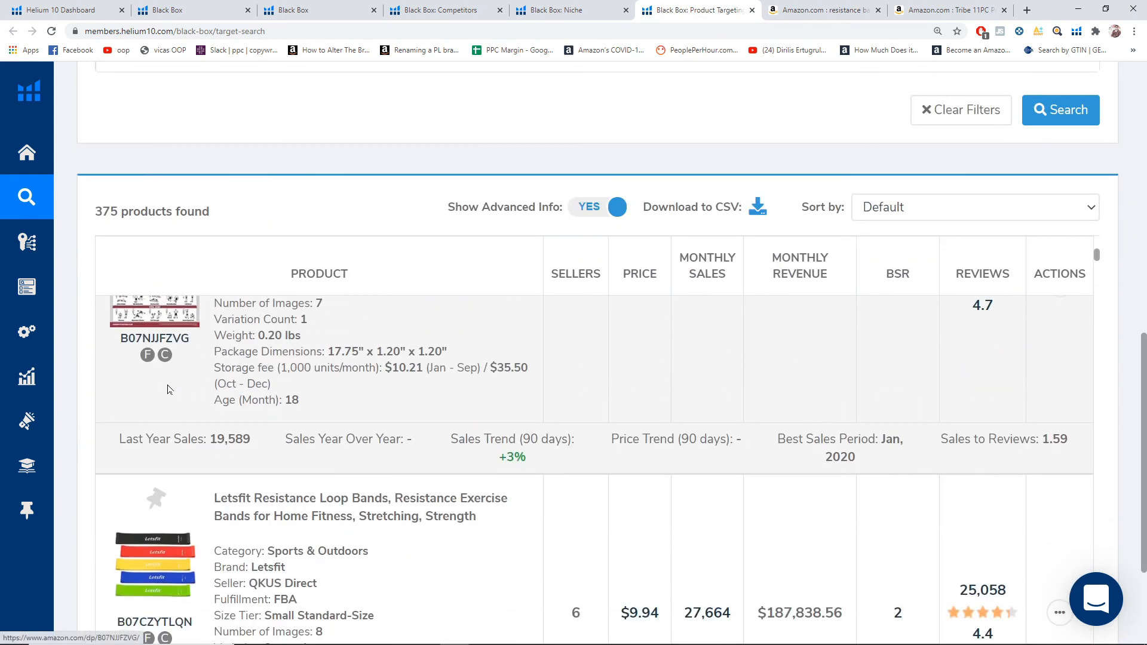
scroll(168, 389, down, 6)
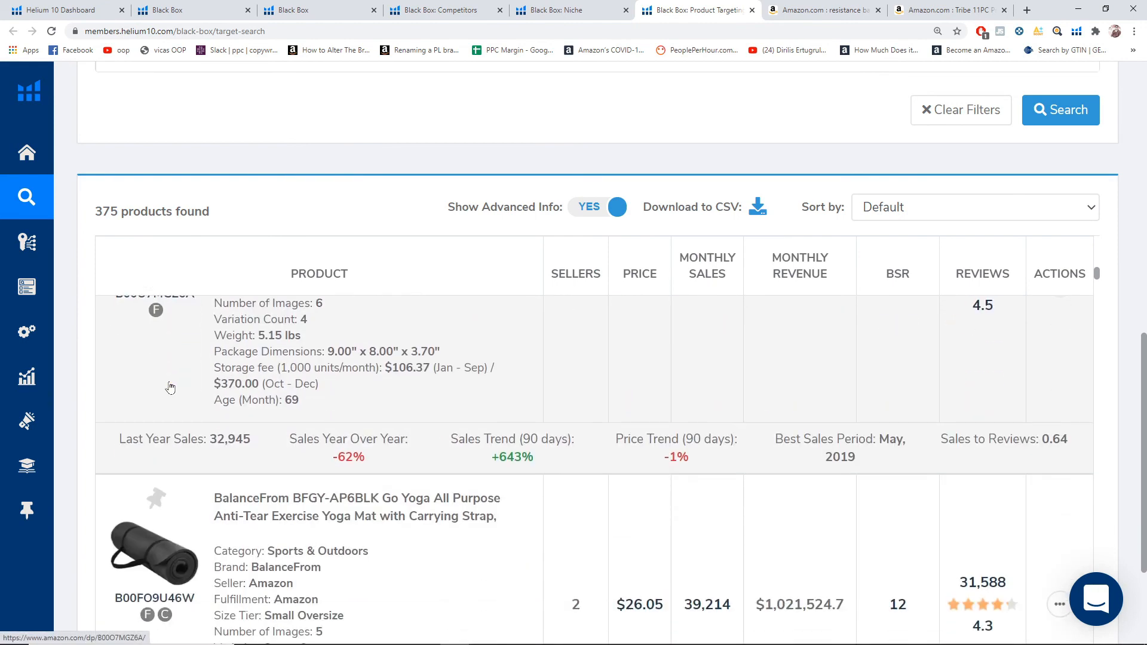
scroll(161, 365, up, 1)
scroll(173, 372, down, 8)
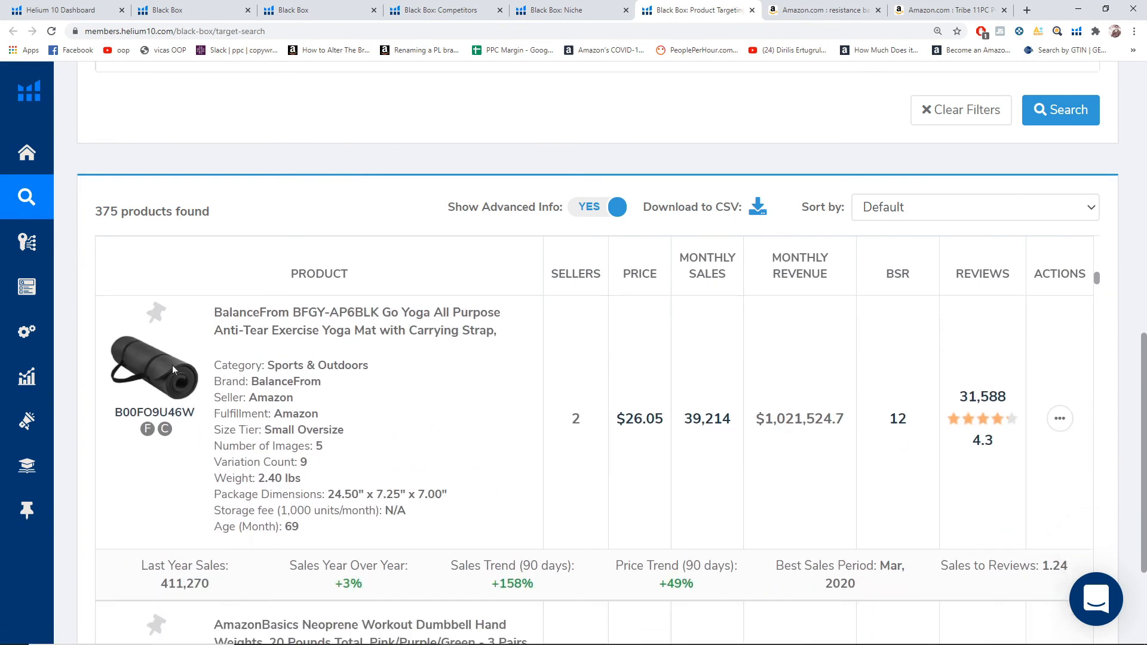
scroll(172, 371, down, 7)
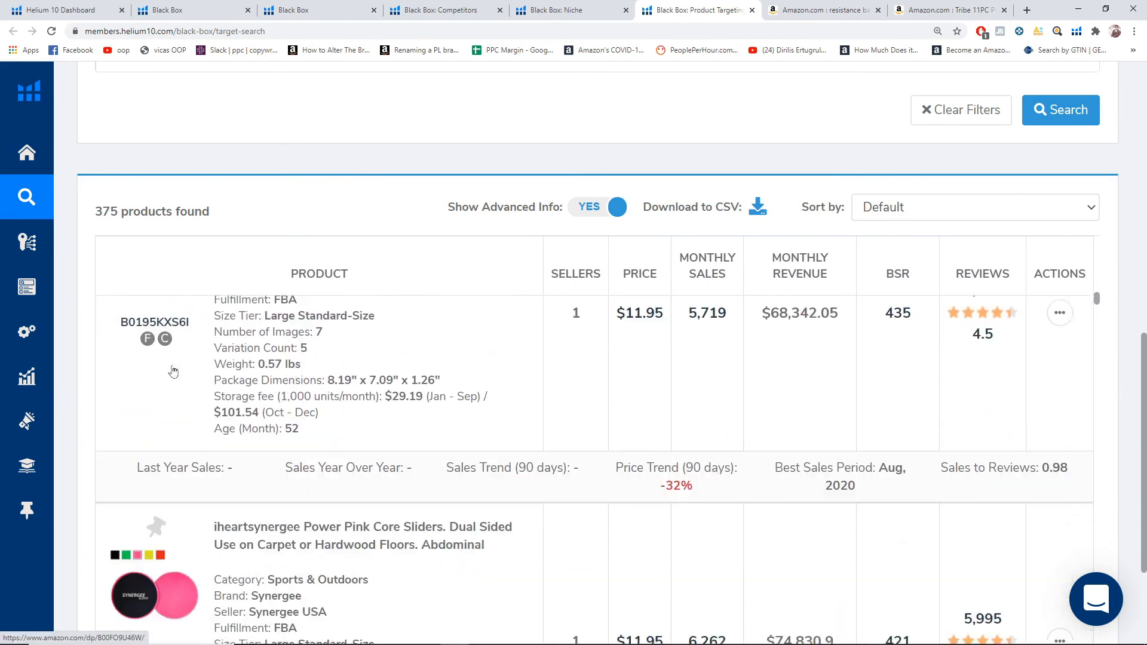
scroll(232, 366, up, 15)
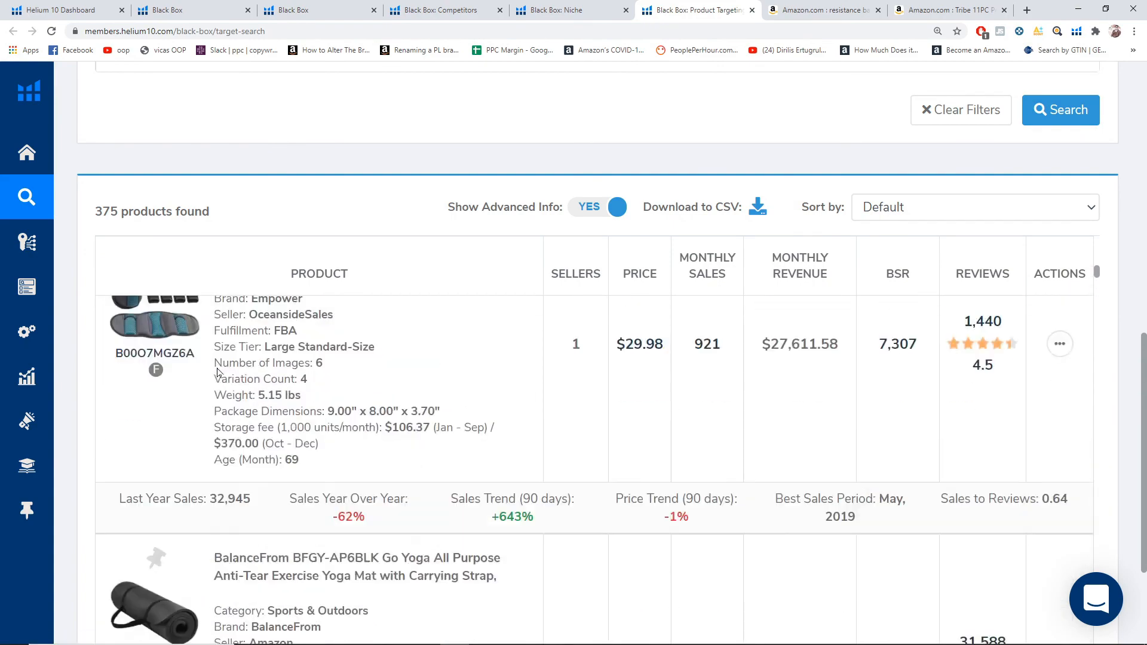
scroll(232, 367, up, 1)
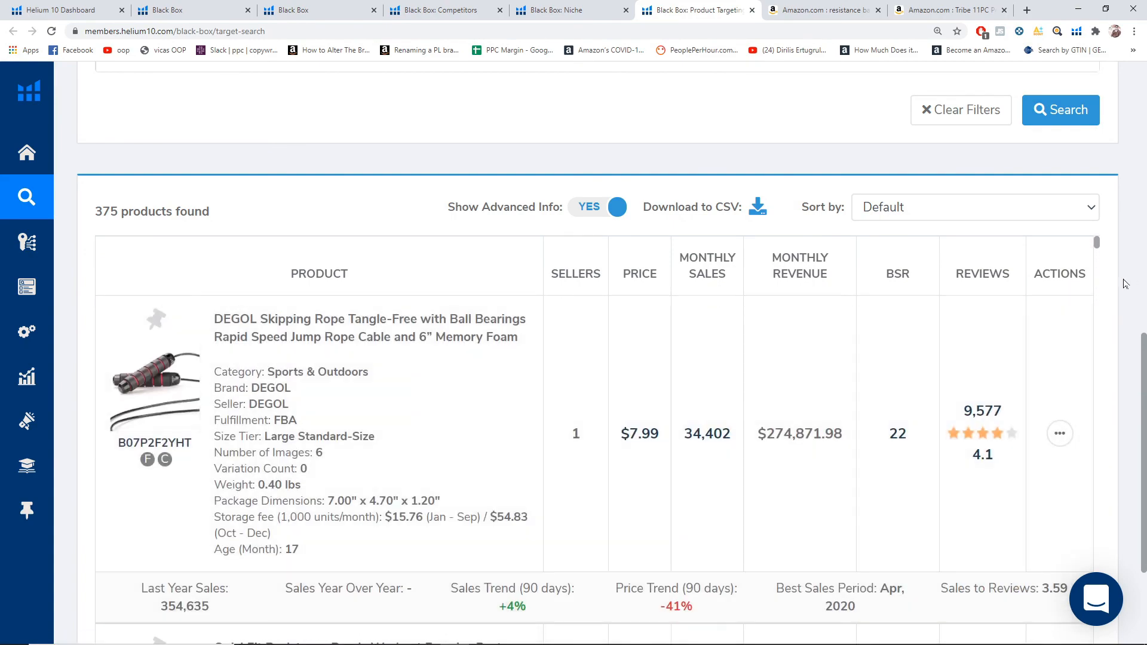
- Limit the Source filter to Frequently Bought Together and rerun the Product Targeting search
scroll(1126, 284, up, 6)
scroll(1125, 284, up, 3)
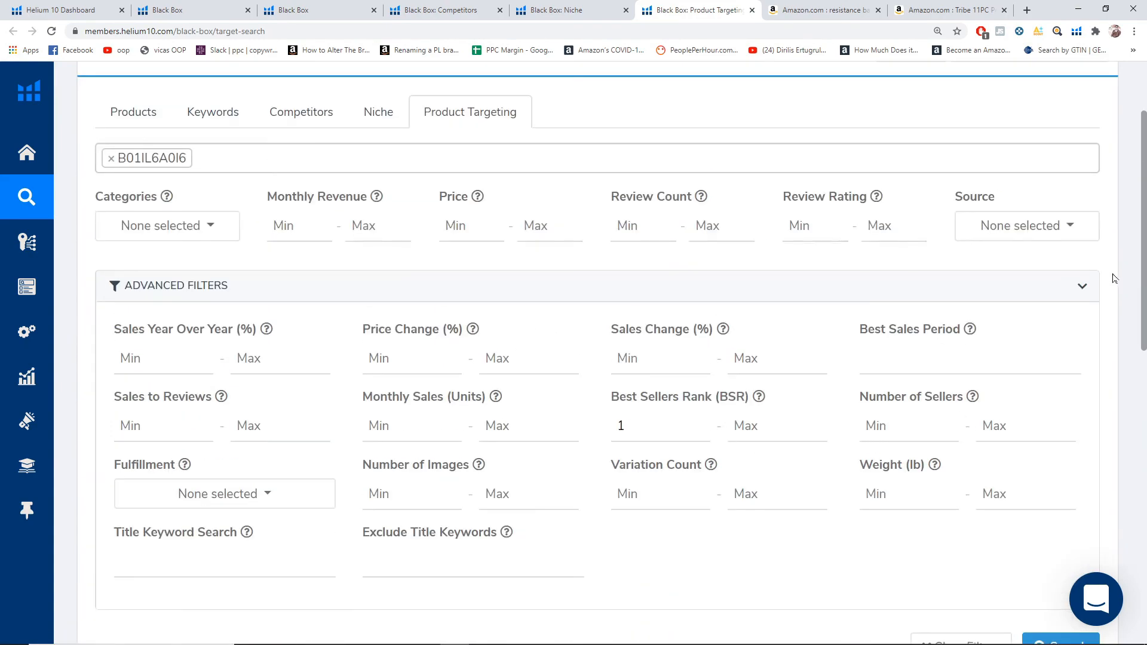
click(1067, 228)
click(1014, 268)
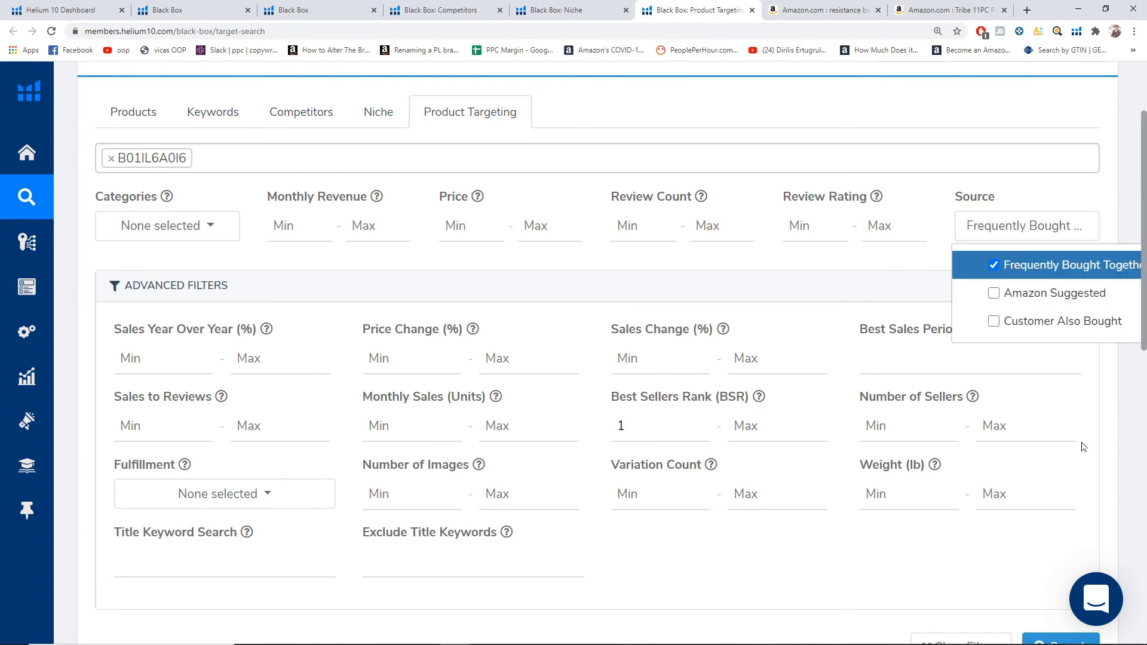
click(1112, 427)
scroll(1112, 426, down, 4)
click(1060, 408)
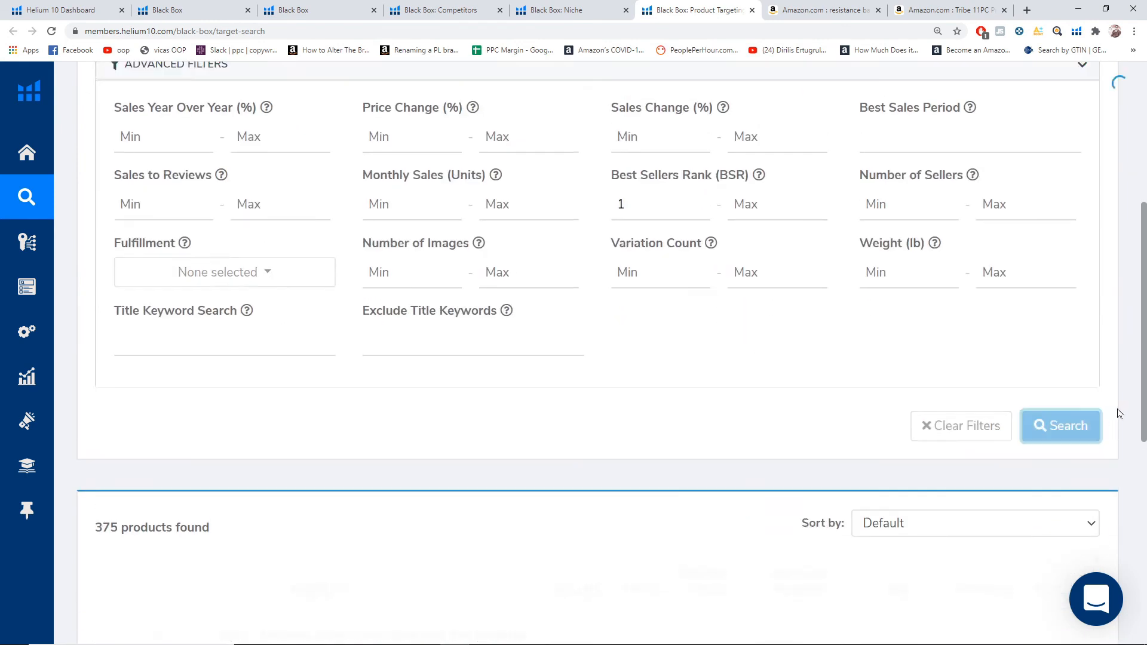
- Open the Amazon listing of the DEGOL skipping rope from the filtered results
scroll(1109, 397, down, 3)
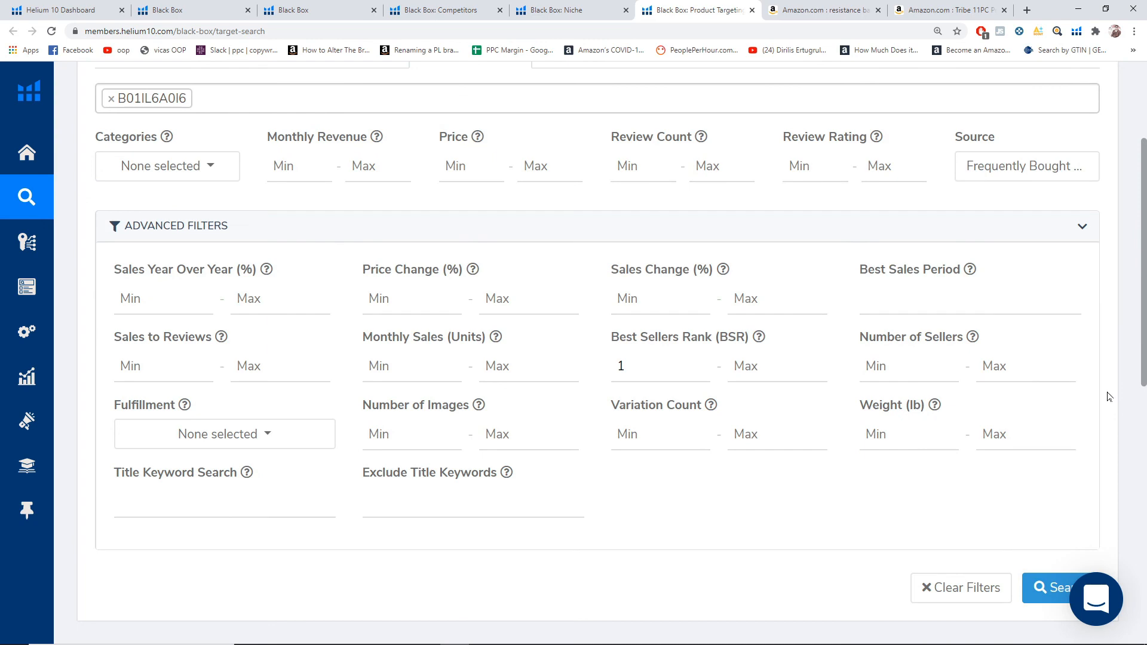
scroll(1108, 398, down, 7)
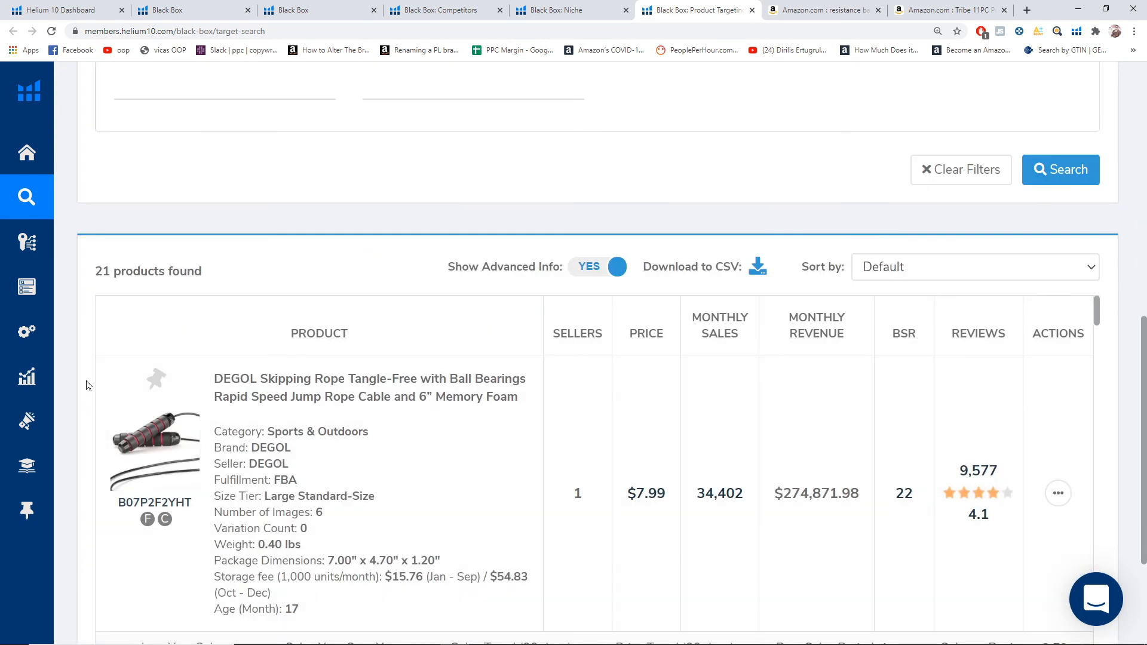
scroll(86, 385, down, 3)
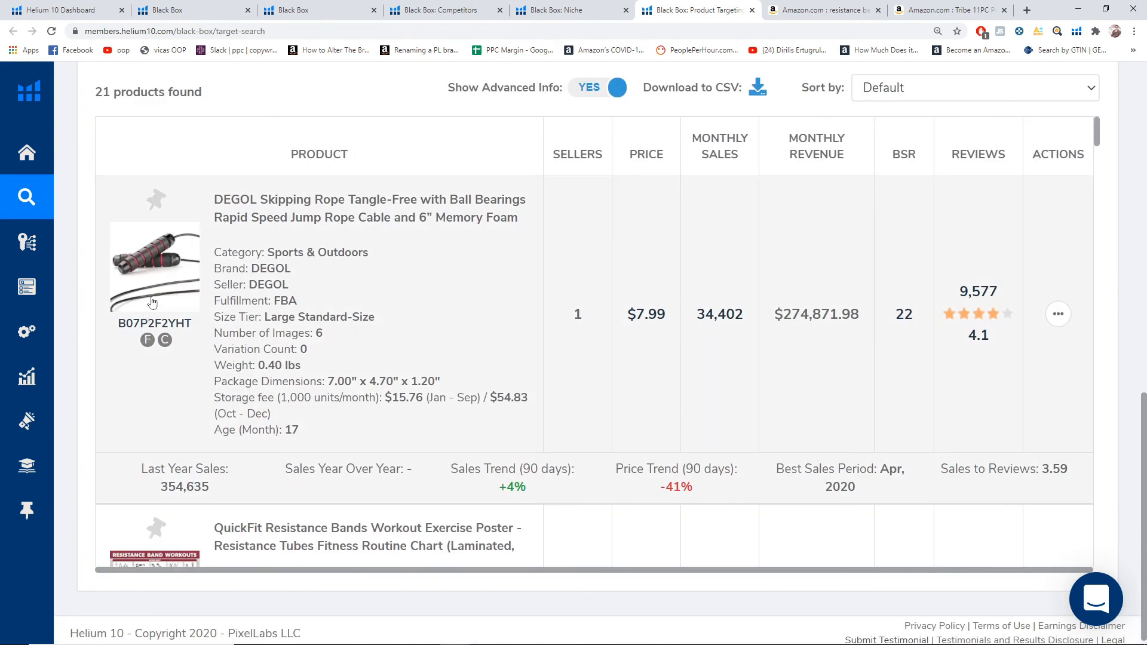
click(1057, 316)
click(944, 386)
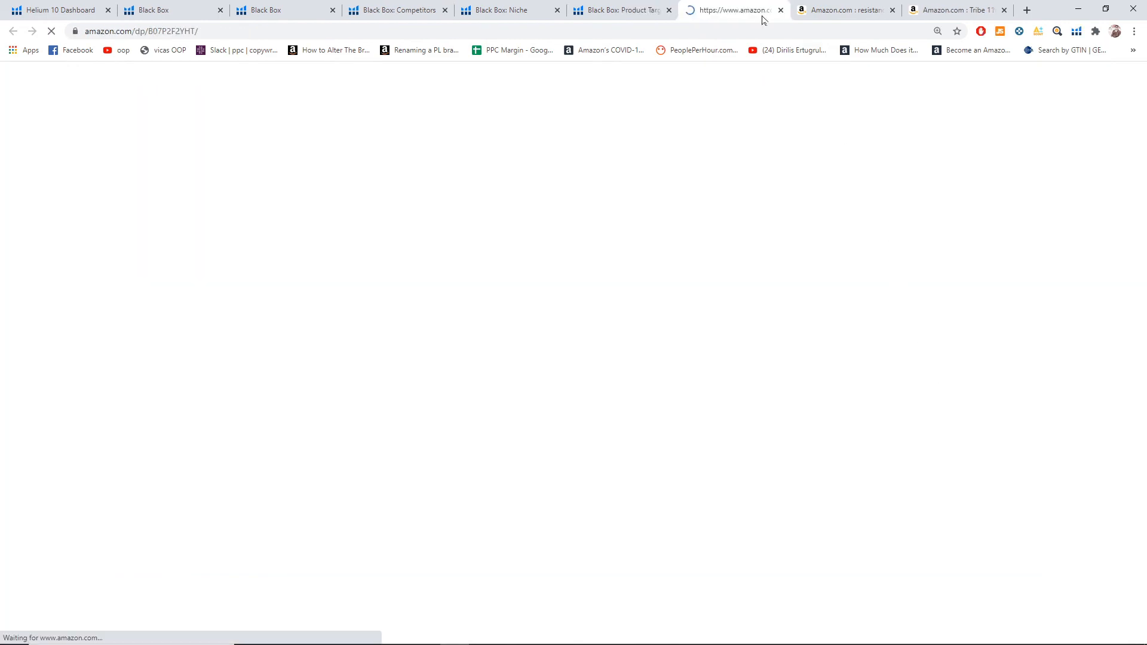
- Examine the frequently bought together and sponsored related products on the DEGOL skipping rope listing
scroll(317, 390, down, 15)
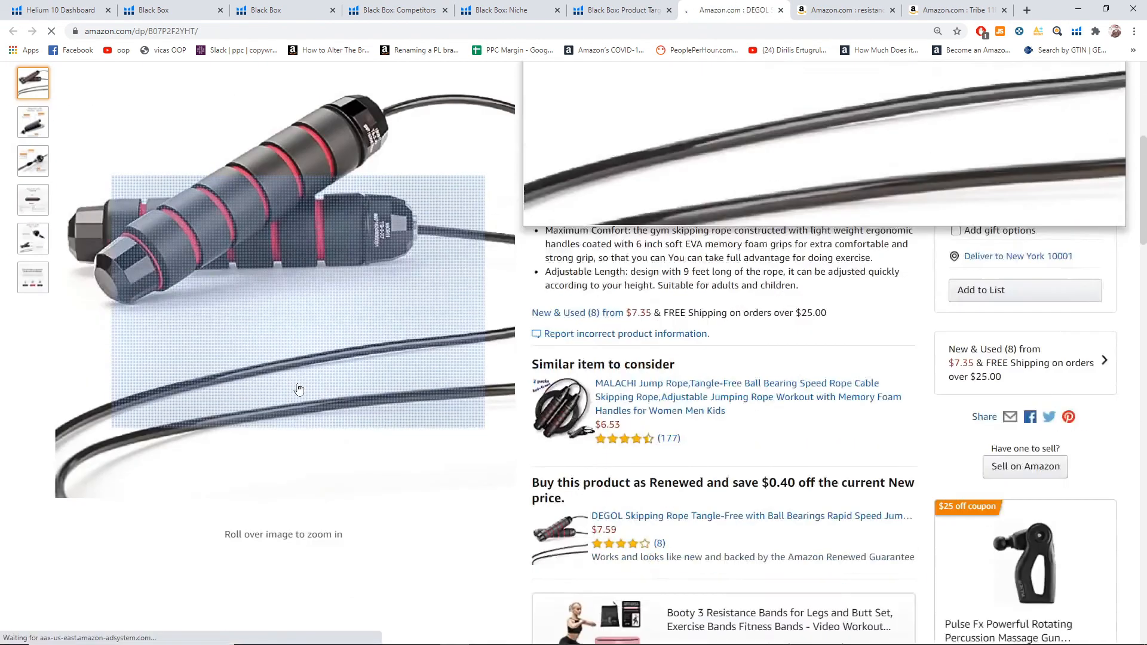
scroll(299, 389, down, 1)
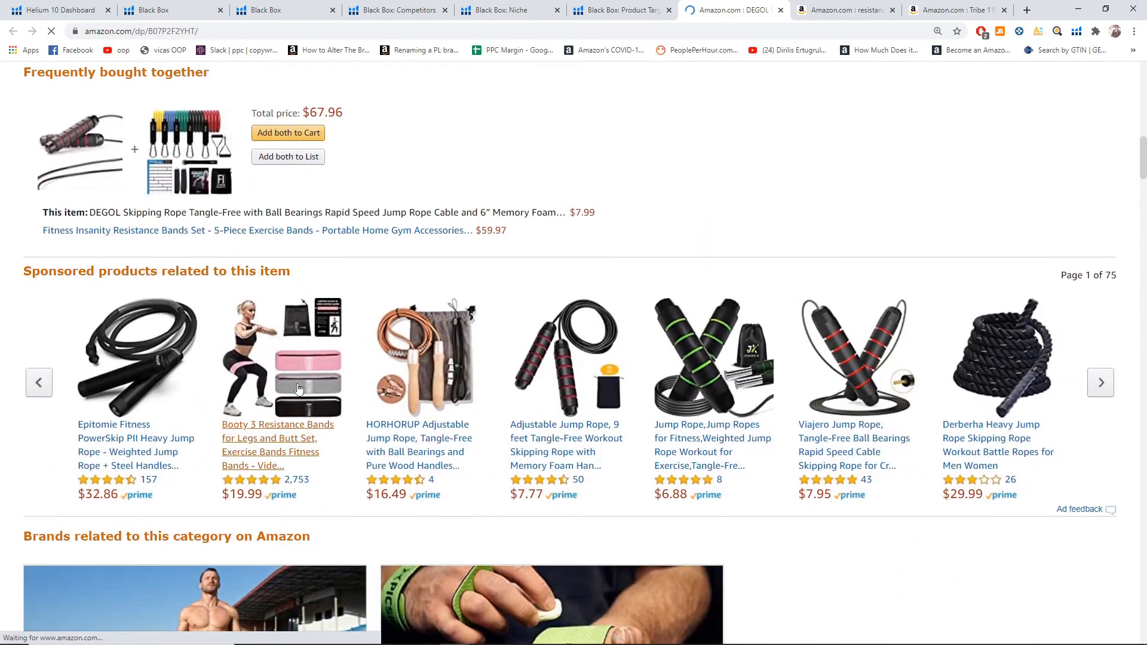
scroll(296, 389, up, 4)
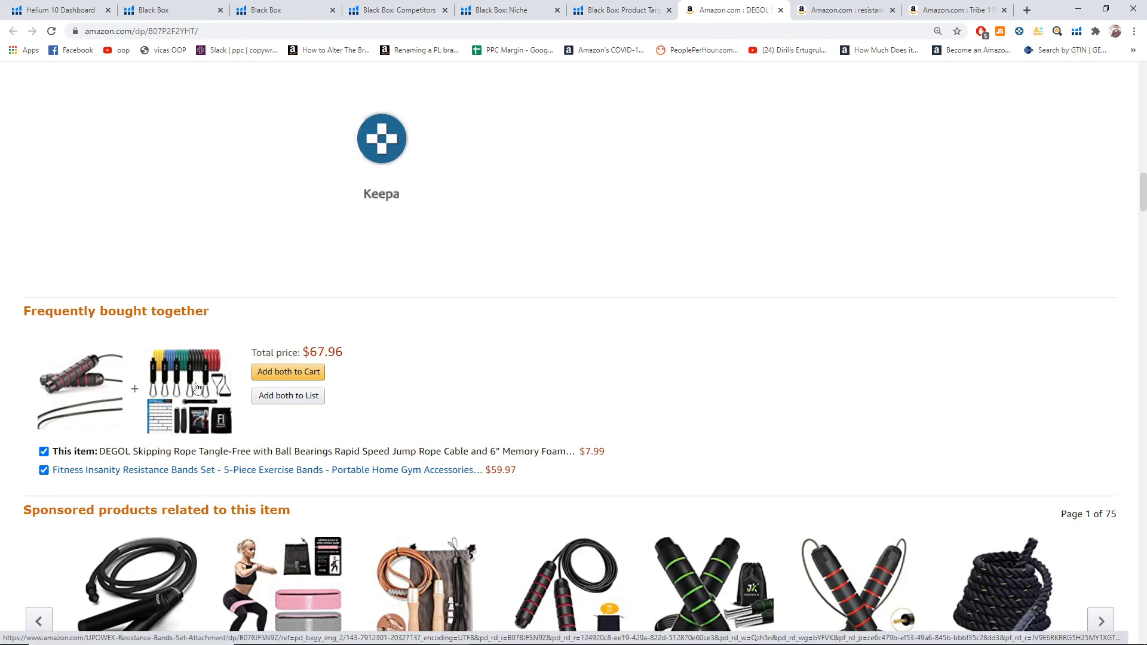
scroll(2, 323, down, 2)
scroll(2, 323, down, 8)
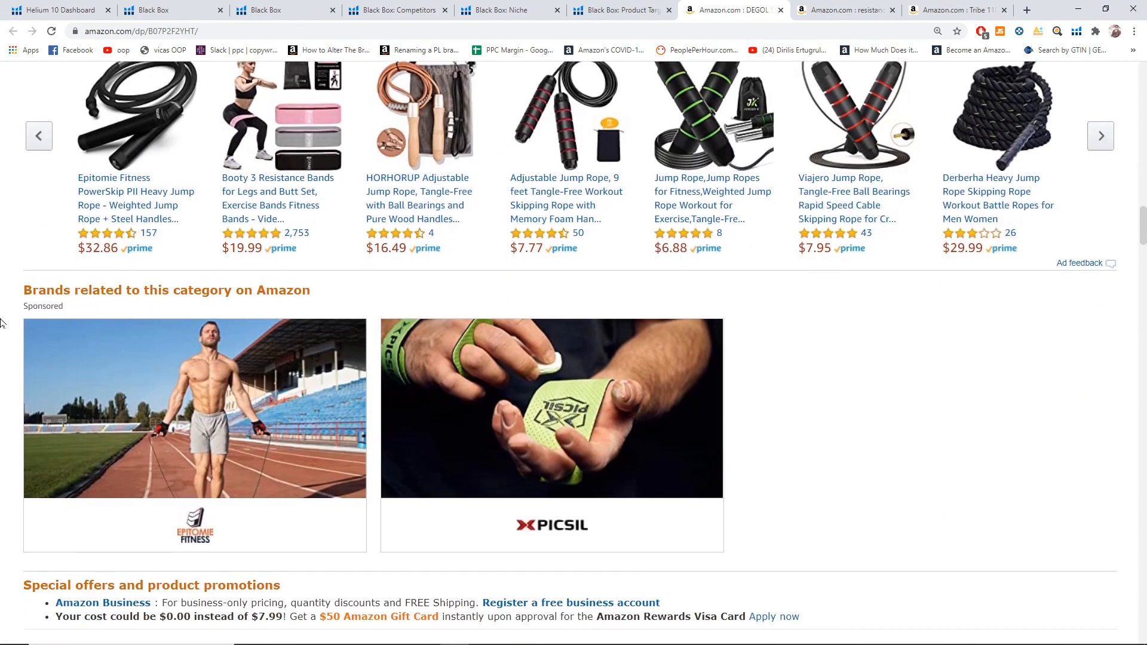
scroll(2, 323, up, 2)
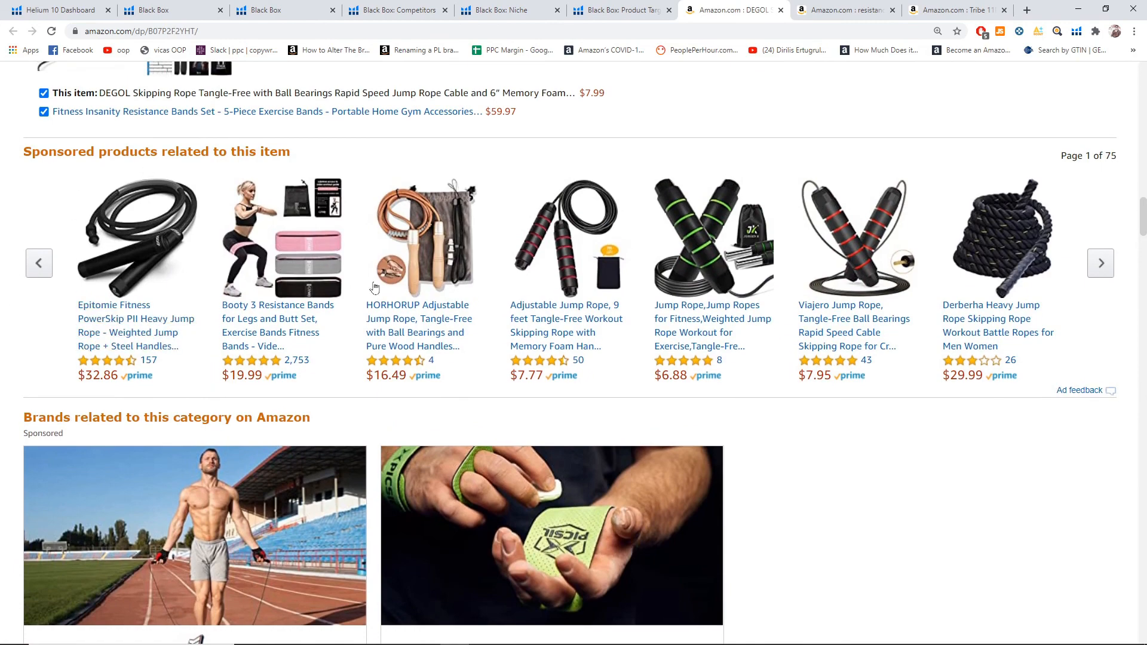
scroll(271, 267, up, 4)
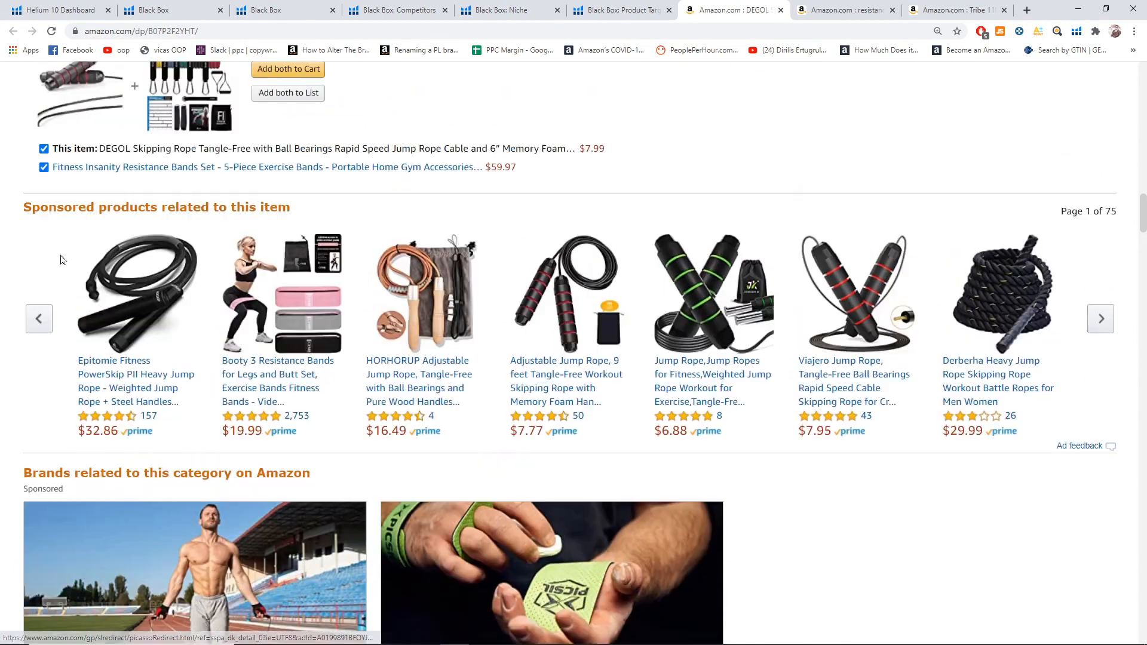
- Compare the resistance bands search and Tribe listing with the DEGOL listing's related products, finishing back at the Product Targeting results
click(837, 10)
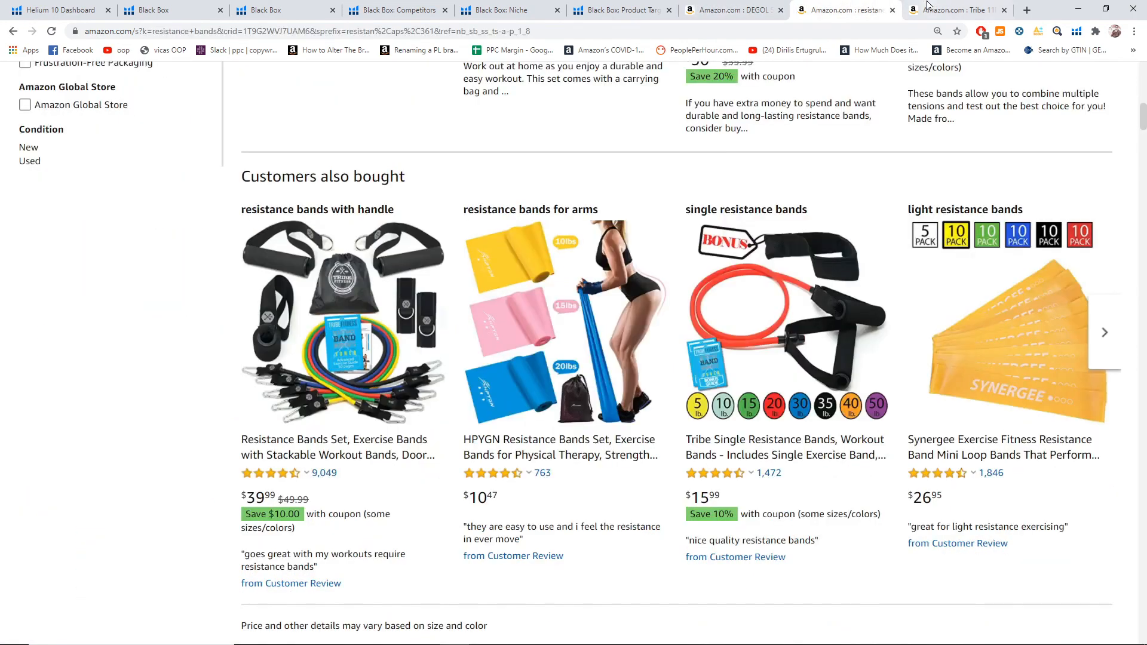
click(956, 10)
click(735, 10)
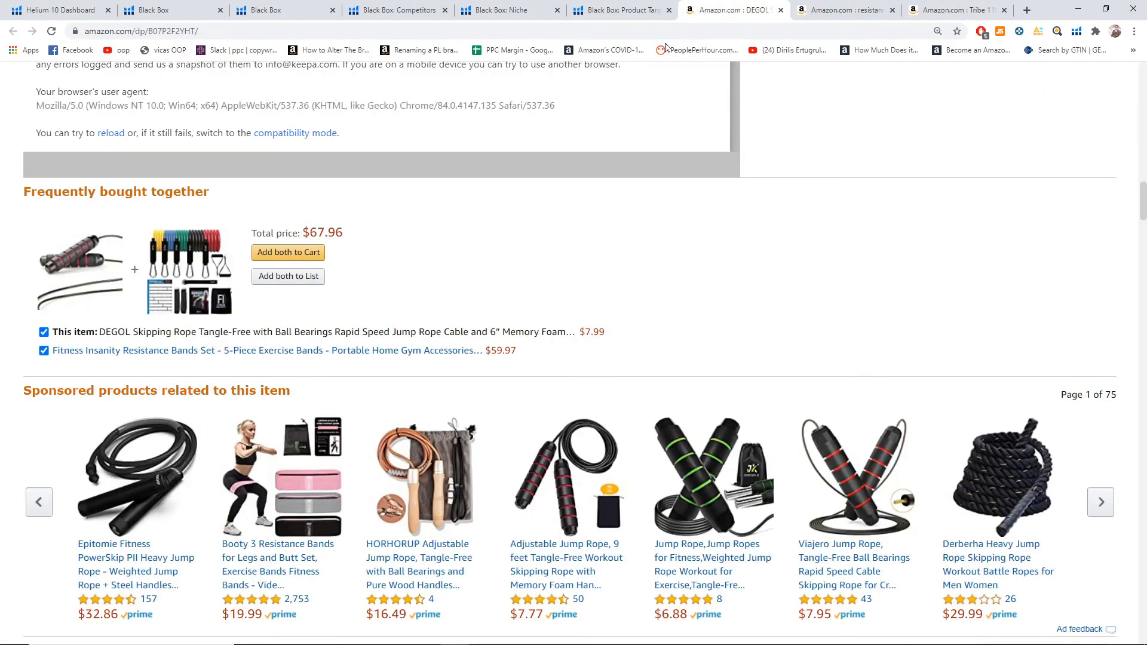
scroll(0, 383, down, 1)
scroll(0, 379, down, 2)
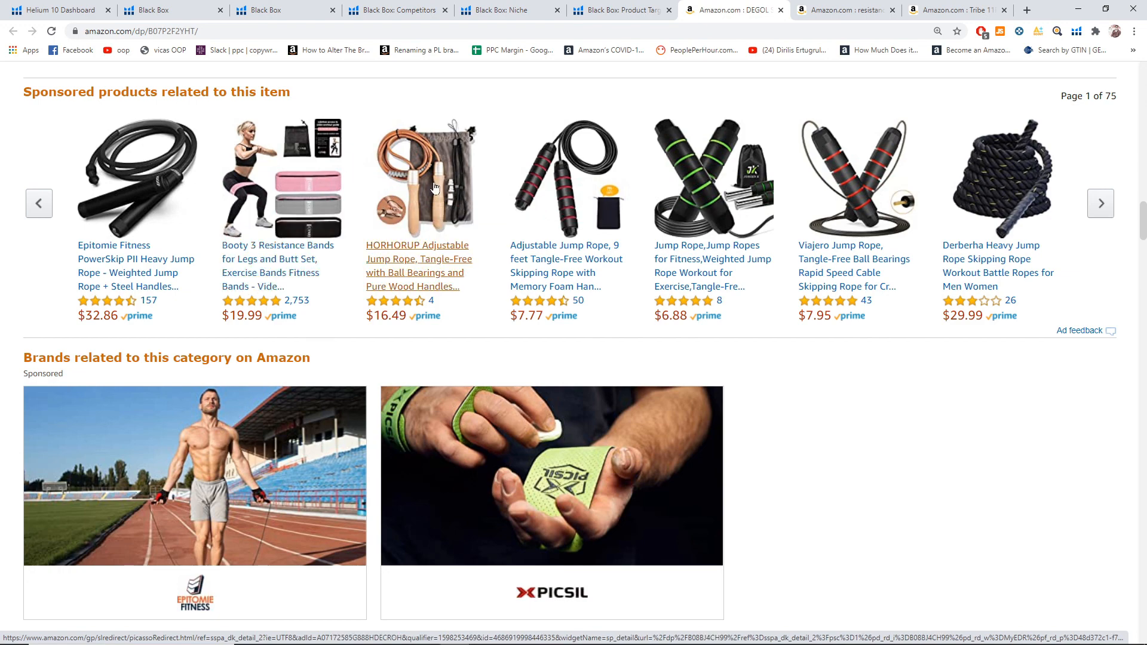
click(620, 11)
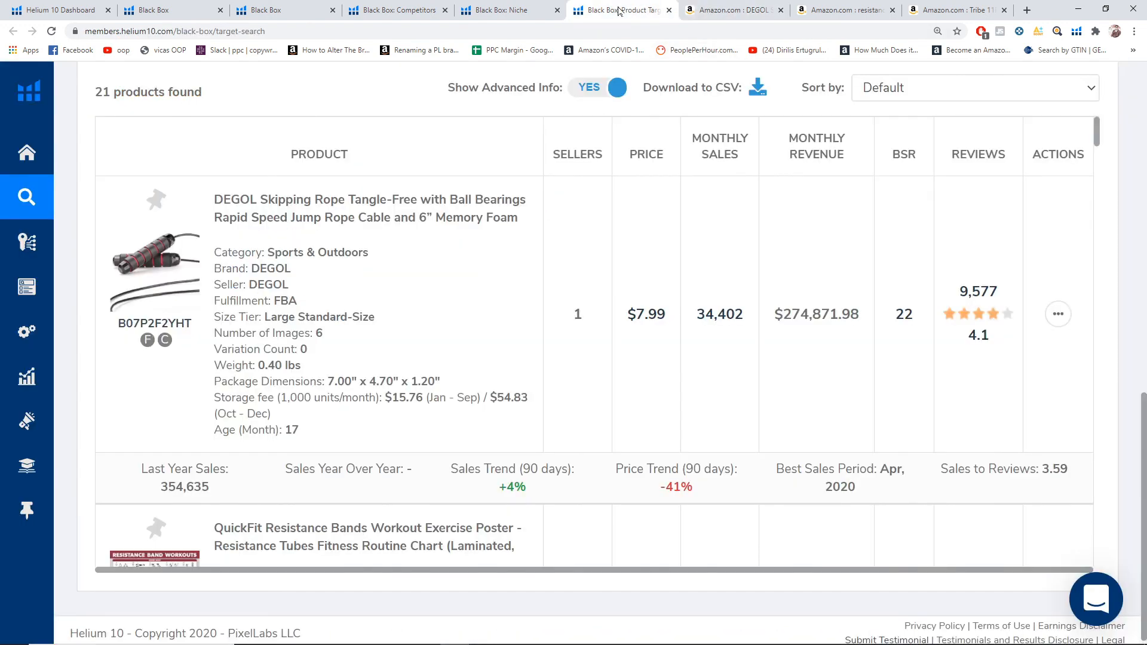